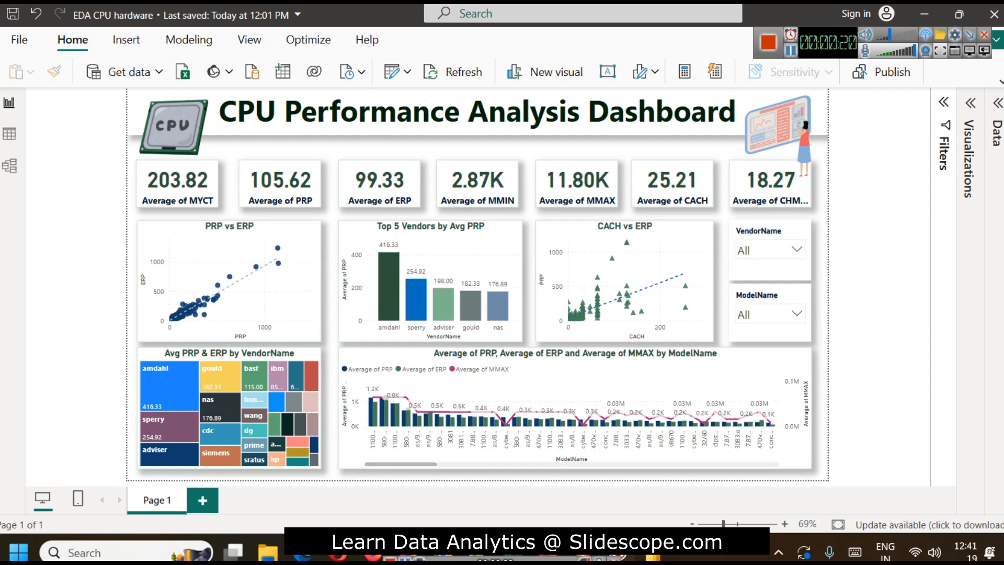
Switch to the browser and review the variable descriptions on the UCI Computer Hardware dataset page
mouse_move(583, 552)
left_click(580, 418)
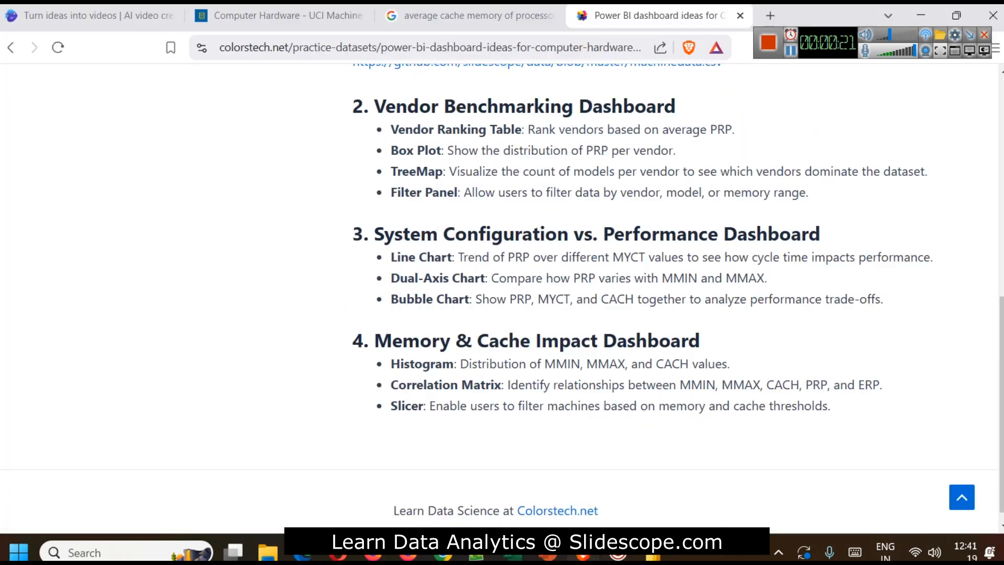
left_click(324, 15)
scroll(360, 181, "up", 2)
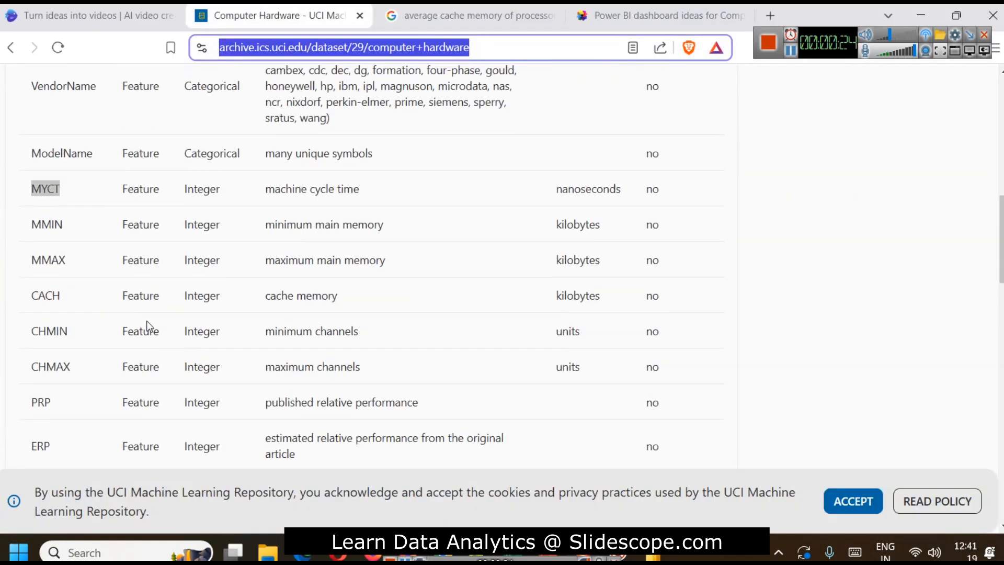
scroll(74, 329, "down", 1)
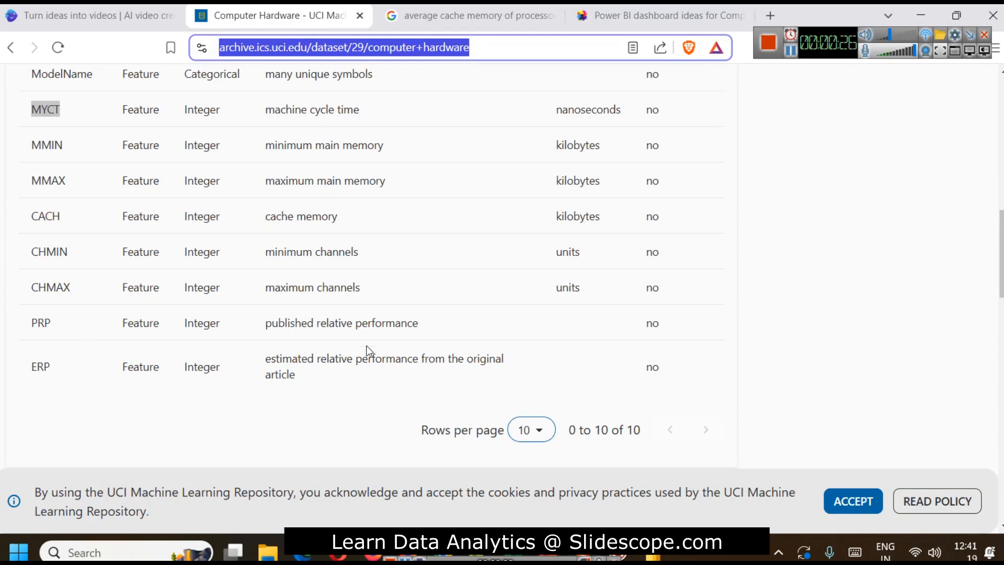
scroll(297, 311, "up", 2)
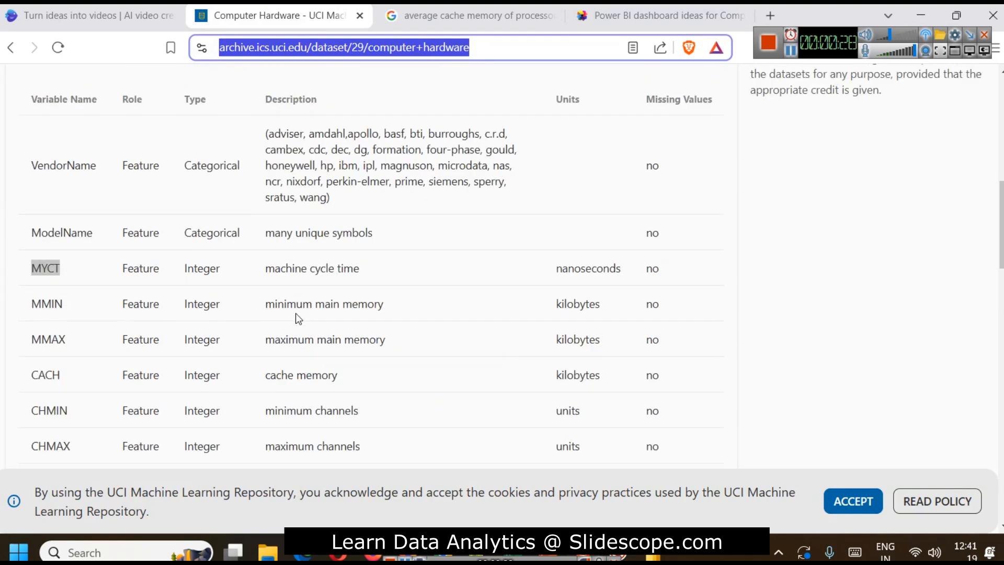
Return to the Power BI dashboard and filter it to the vendor ibm with the VendorName slicer
left_click(652, 555)
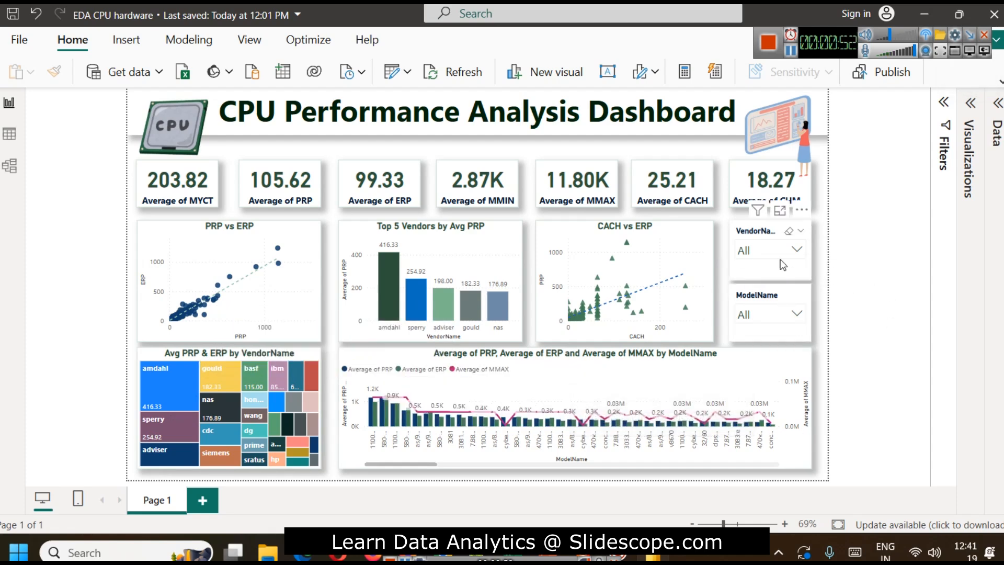
left_click(774, 247)
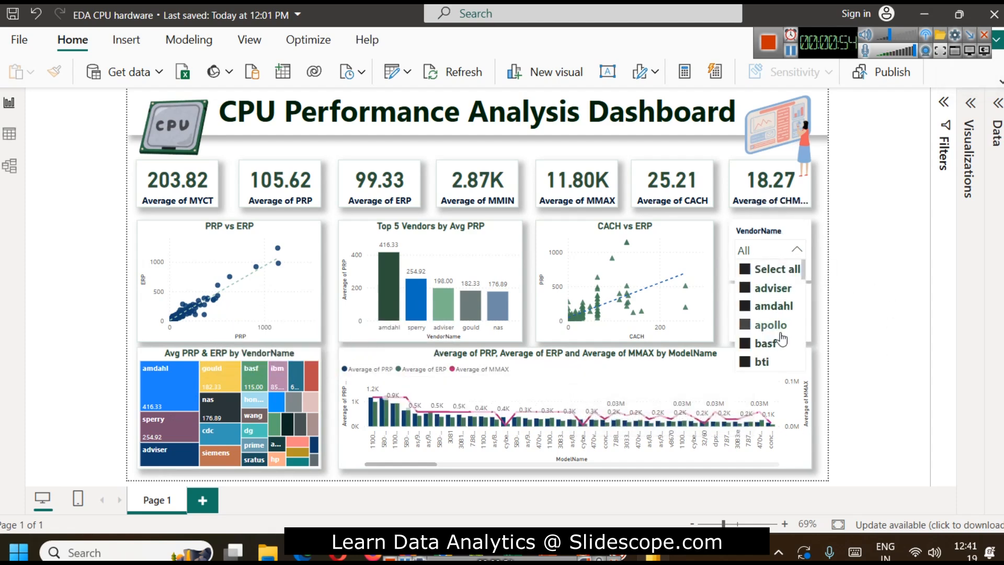
scroll(767, 315, "down", 2)
scroll(766, 312, "down", 6)
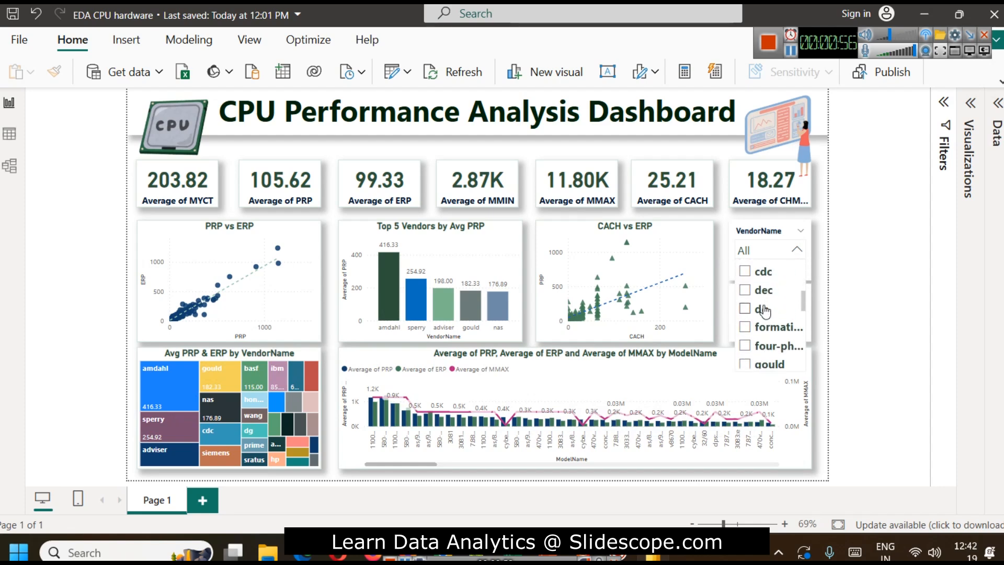
left_click(763, 272)
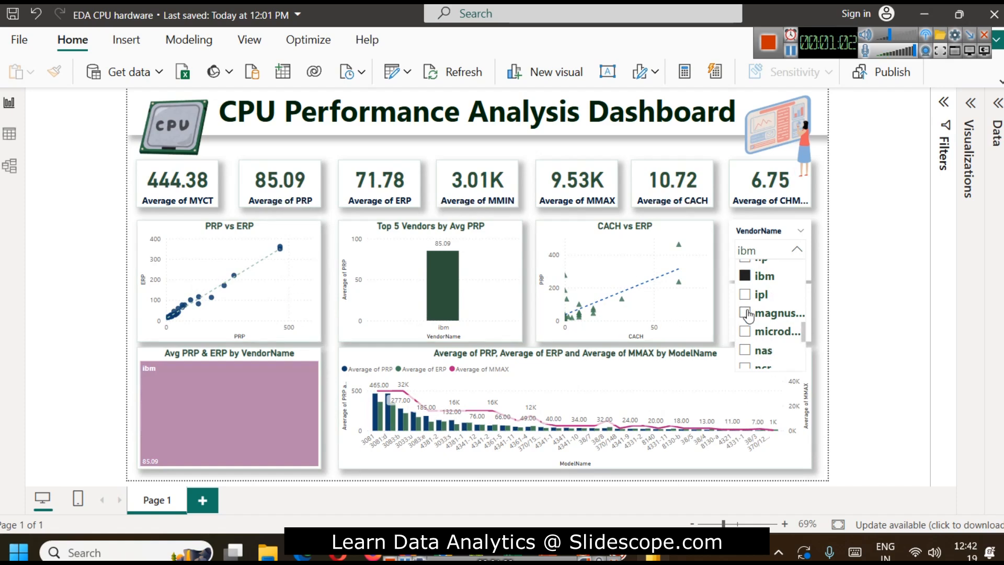
Change the VendorName slicer to hp, and then set it back to all vendors
scroll(767, 314, "up", 2)
left_click(767, 316)
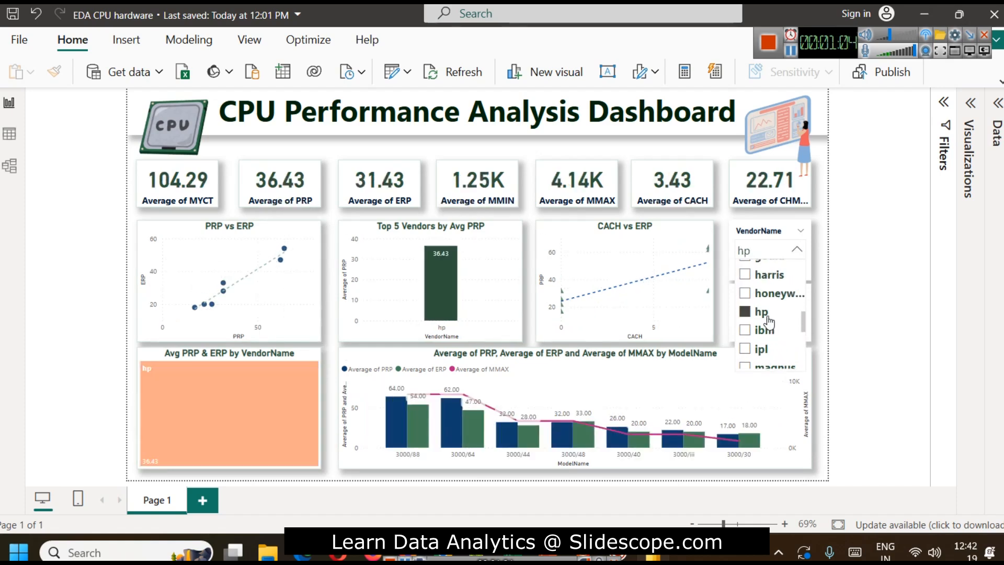
scroll(767, 313, "up", 5)
left_click(765, 269)
left_click(817, 259)
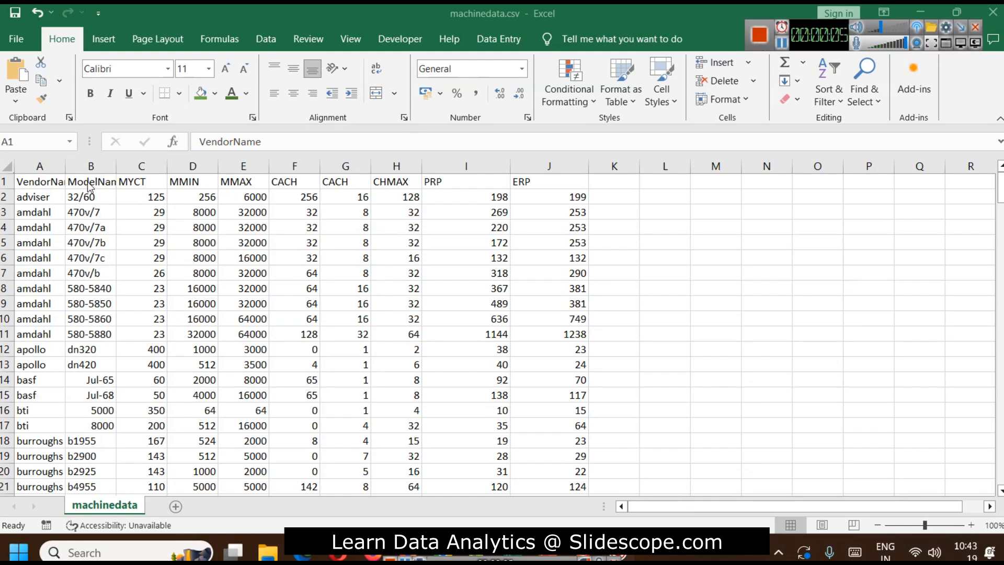
Examine the VendorName, ModelName and MYCT column headers of machinedata.csv in Excel
left_click(51, 181)
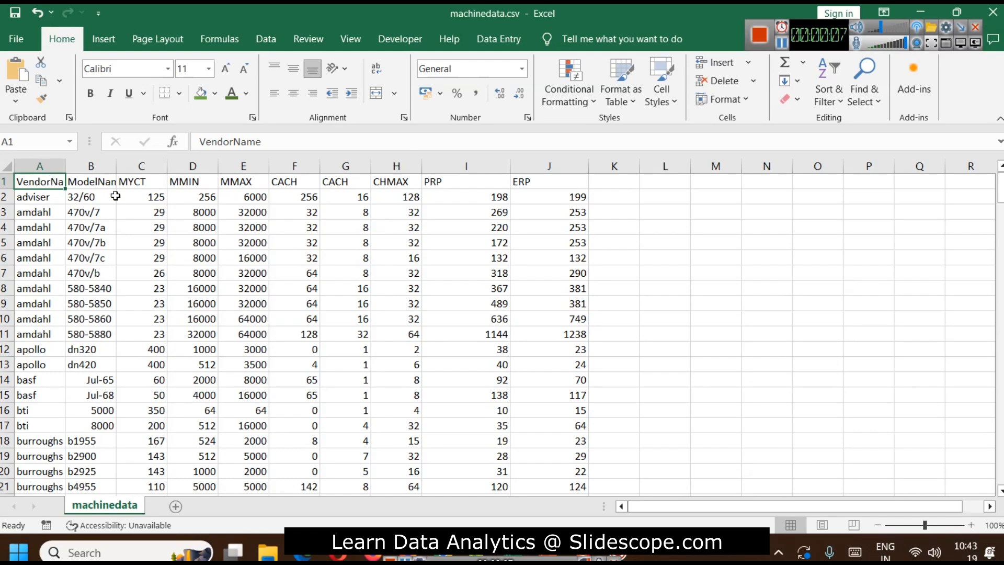
left_click(104, 182)
left_click(141, 184)
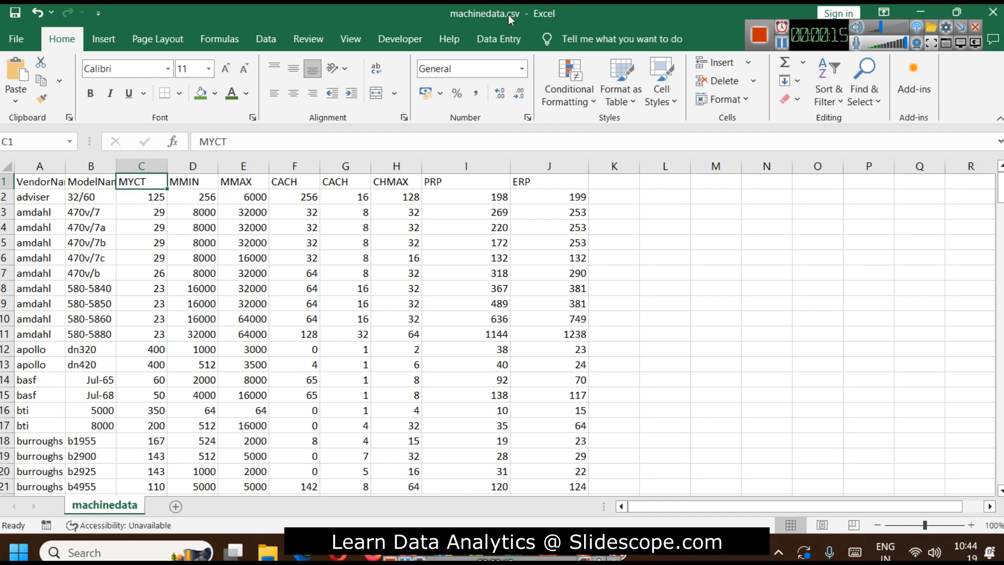
Switch to the UCI Computer Hardware page in the browser and read its dataset overview and Variables Table
key("alt+Tab")
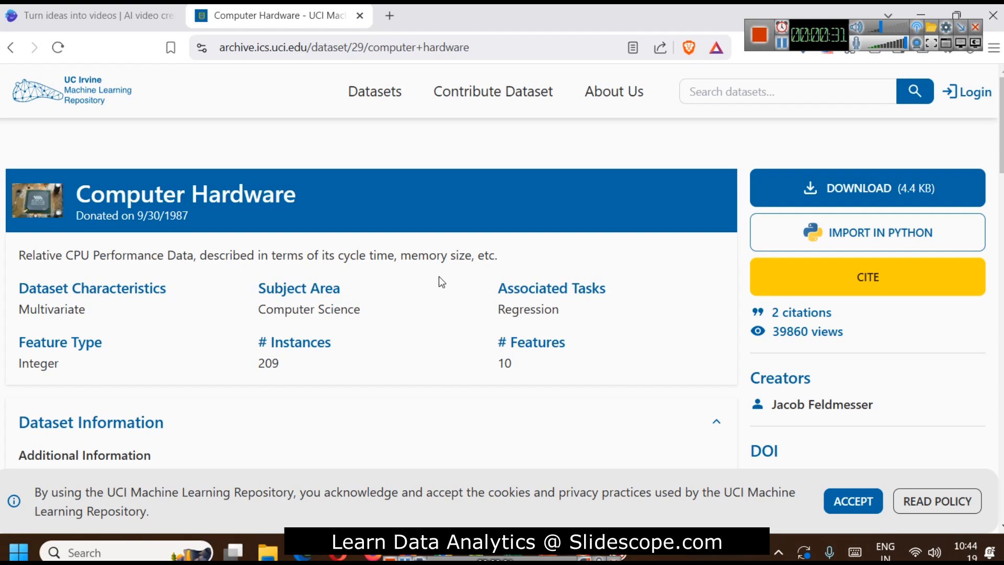
scroll(400, 250, "down", 3)
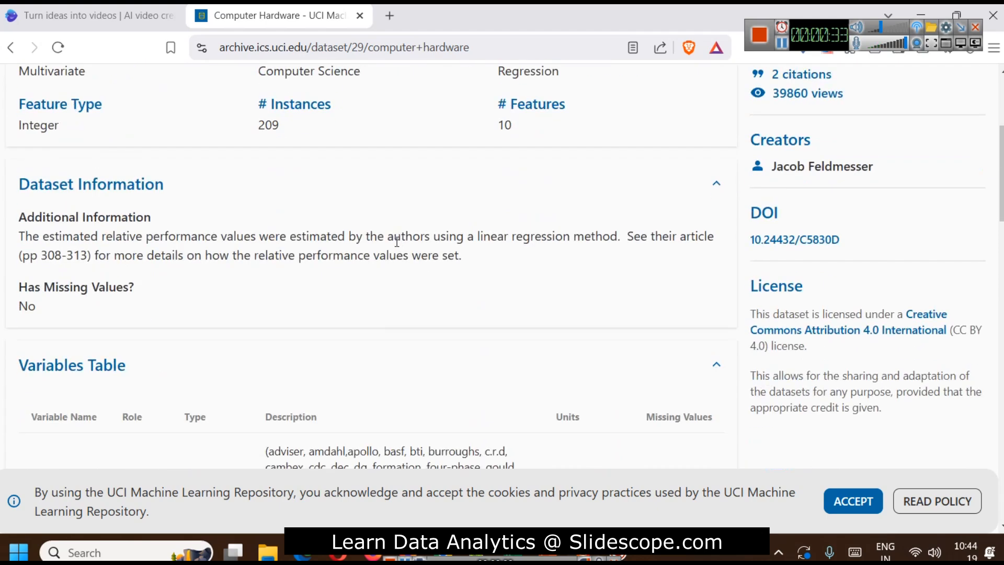
scroll(340, 235, "down", 3)
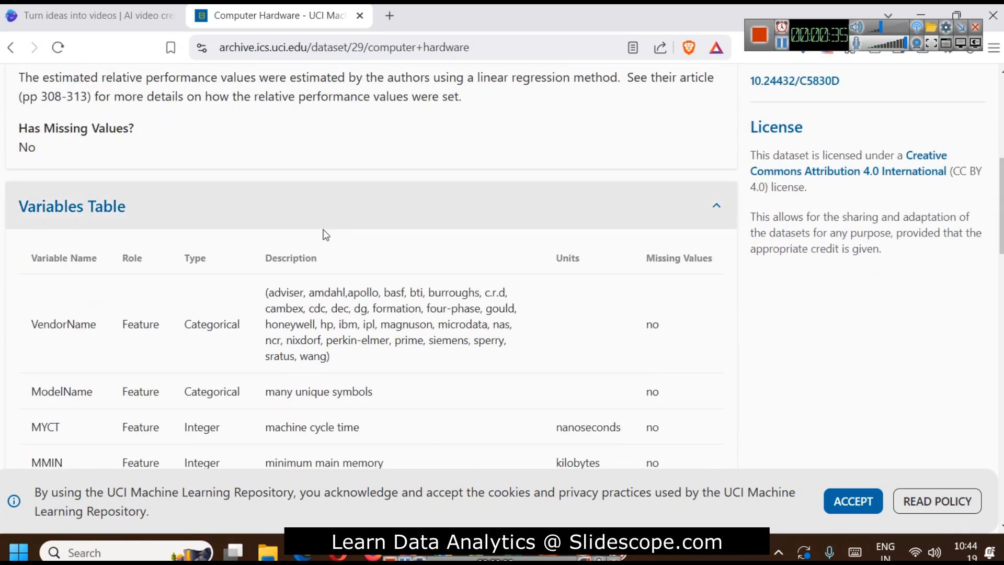
scroll(324, 234, "up", 5)
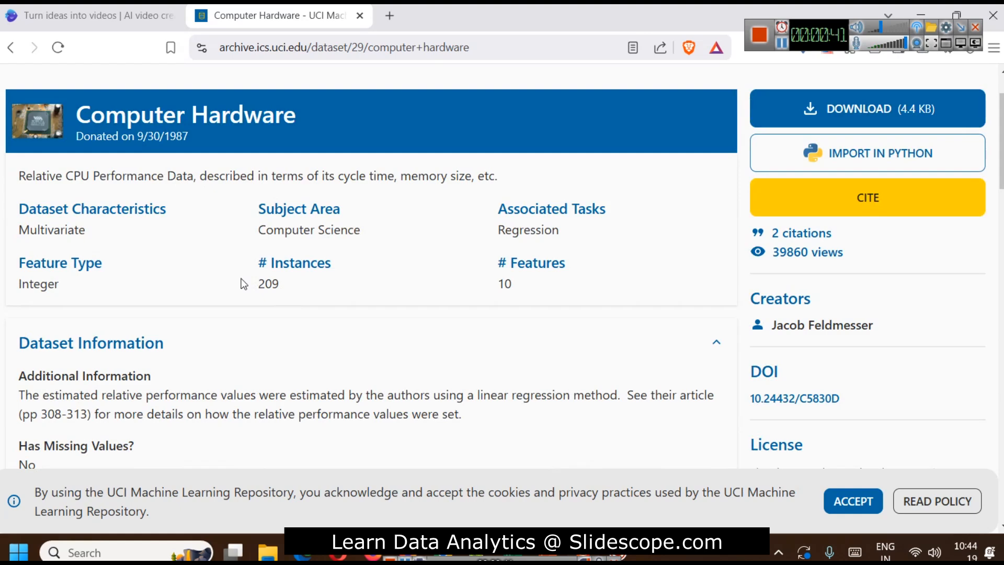
scroll(314, 316, "down", 5)
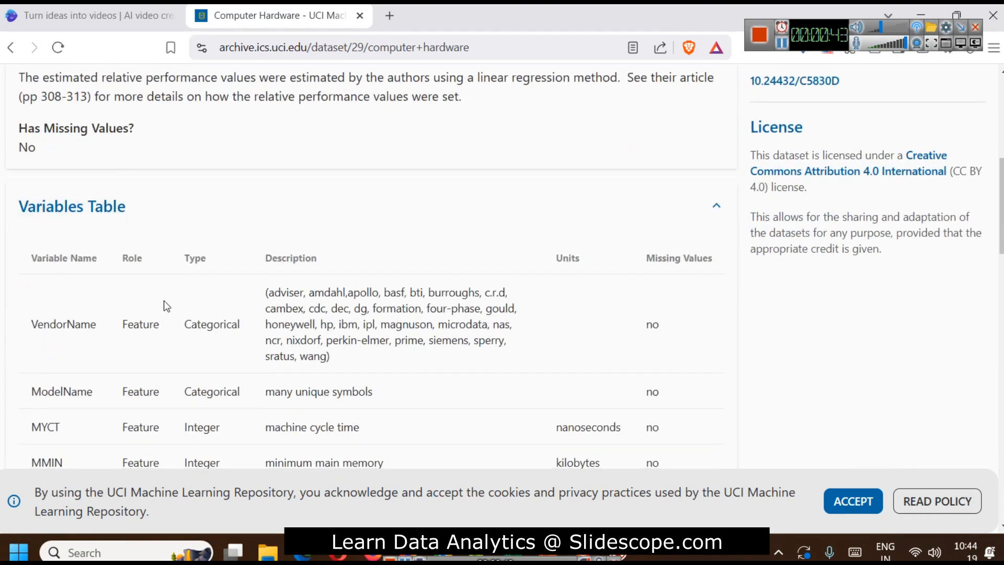
scroll(163, 287, "down", 3)
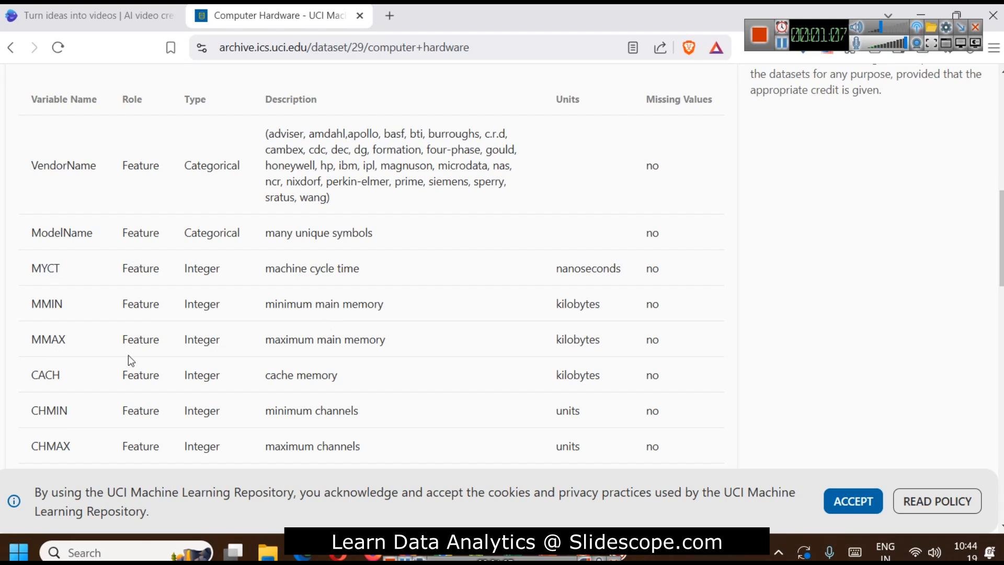
scroll(366, 358, "down", 2)
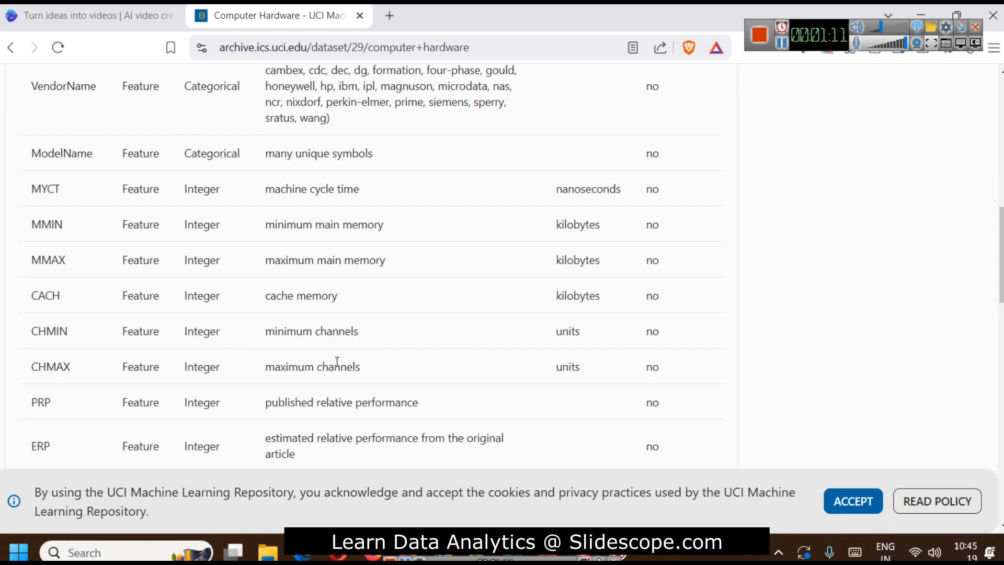
scroll(368, 363, "down", 2)
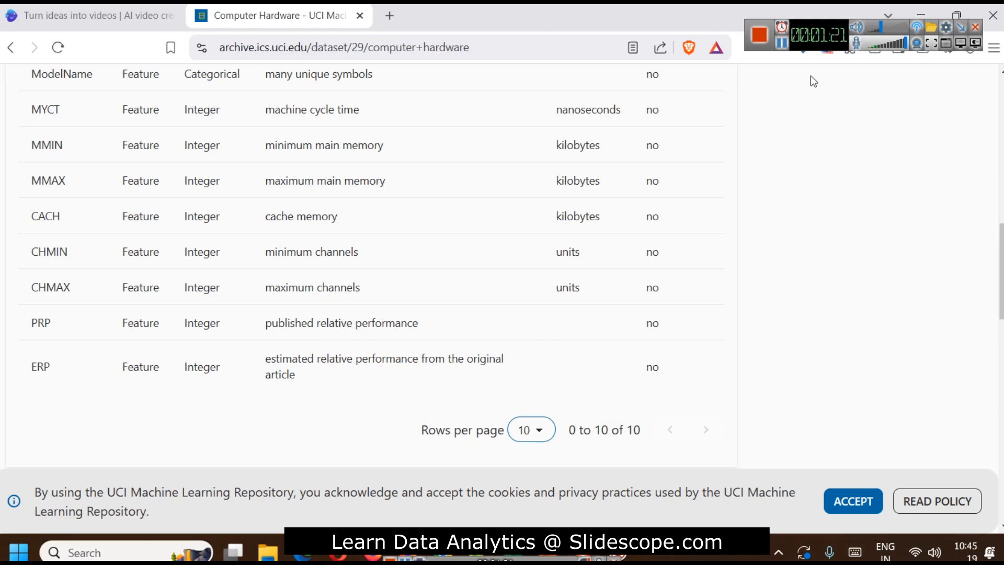
scroll(263, 316, "up", 9)
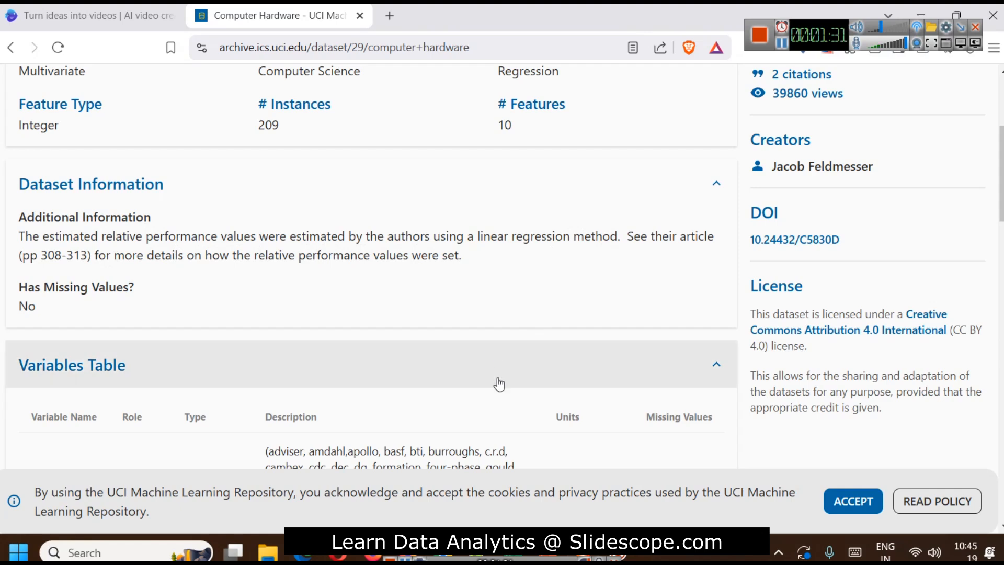
Look through the rest of the dataset page, including Additional Variable Information and Dataset Files, and return to its beginning
scroll(433, 306, "down", 3)
scroll(434, 308, "down", 3)
scroll(433, 306, "up", 3)
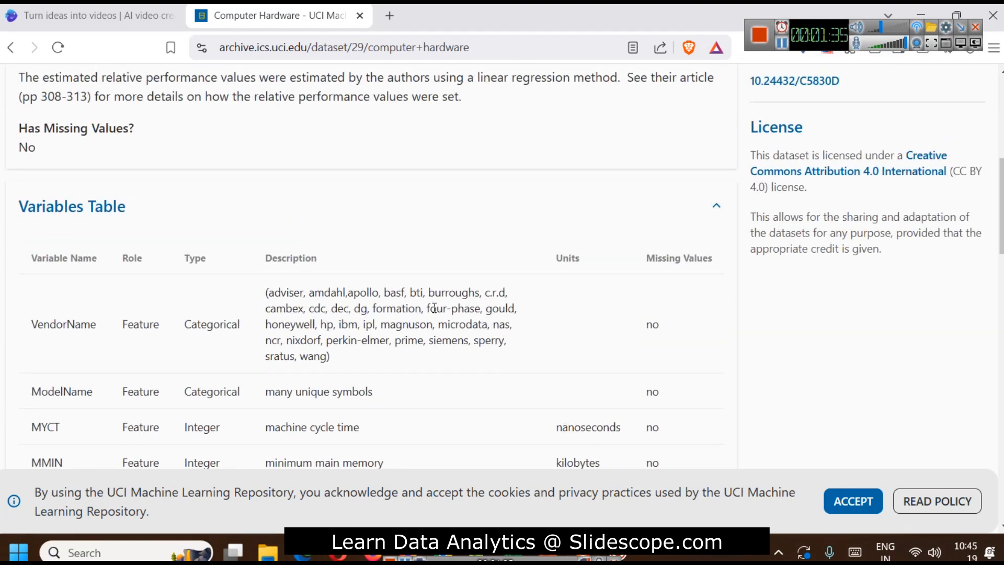
scroll(434, 308, "down", 9)
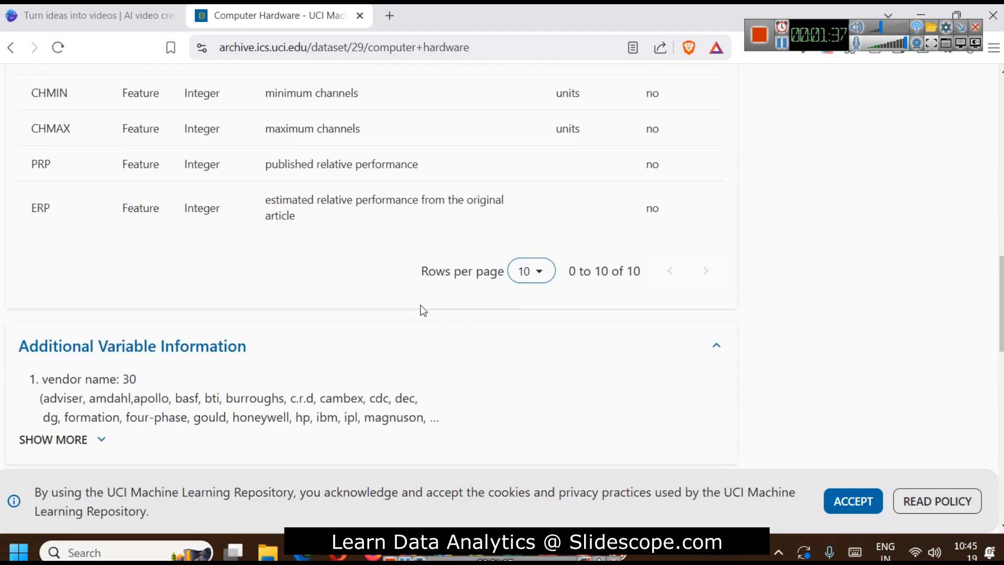
scroll(421, 306, "down", 5)
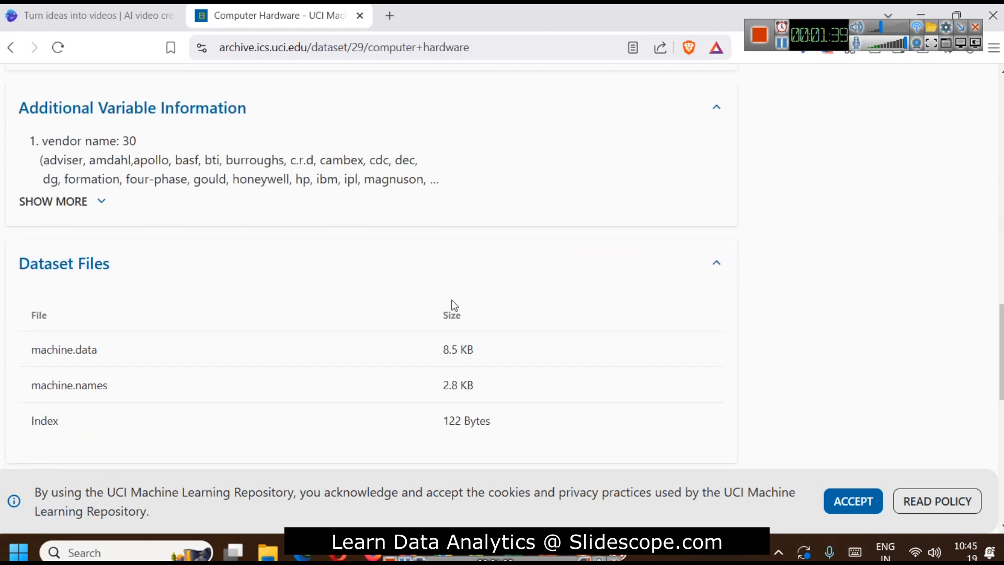
scroll(444, 306, "up", 16)
scroll(476, 327, "up", 2)
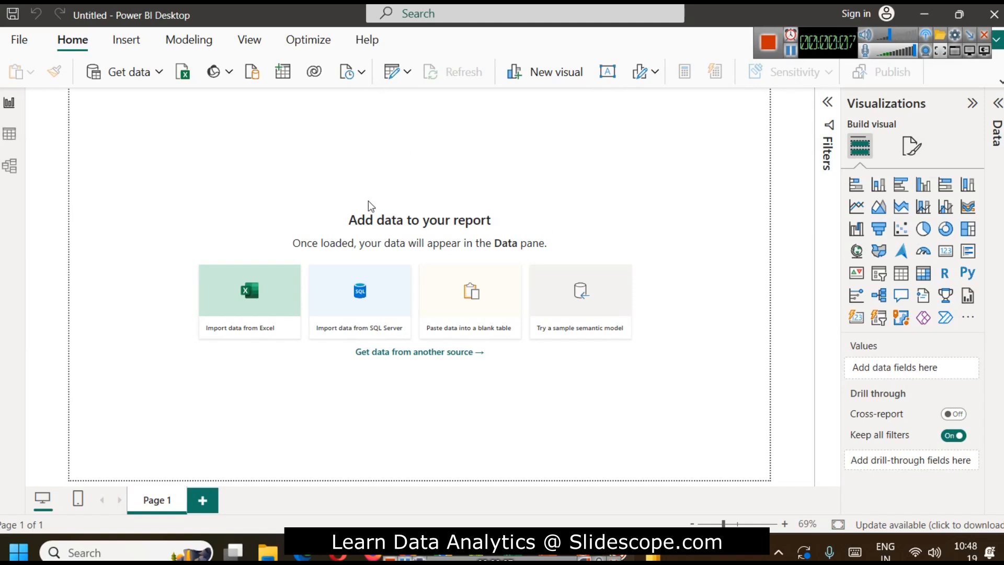
Import machinedata.csv into the blank Power BI report as a Text/CSV source up to its preview
left_click(159, 74)
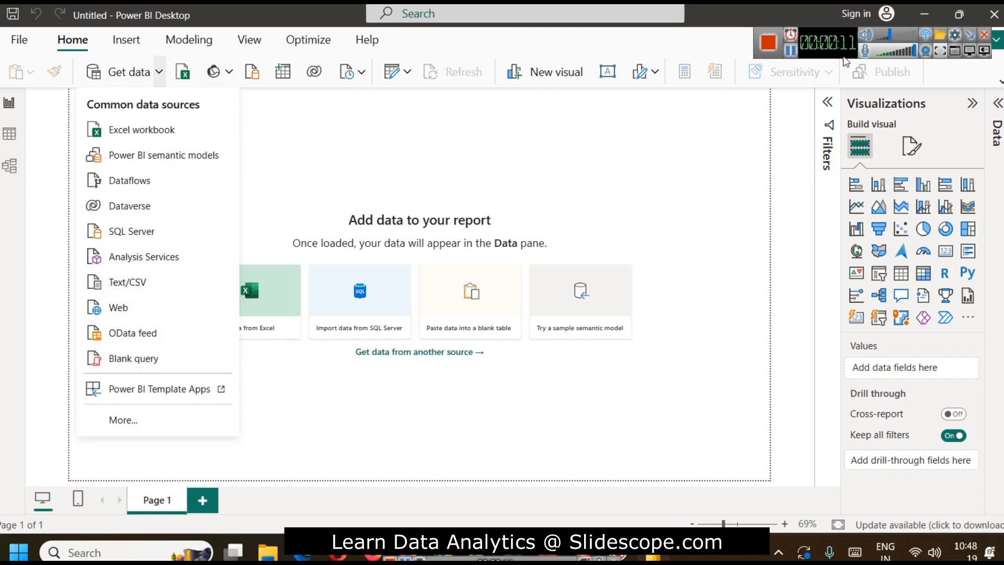
left_click(105, 282)
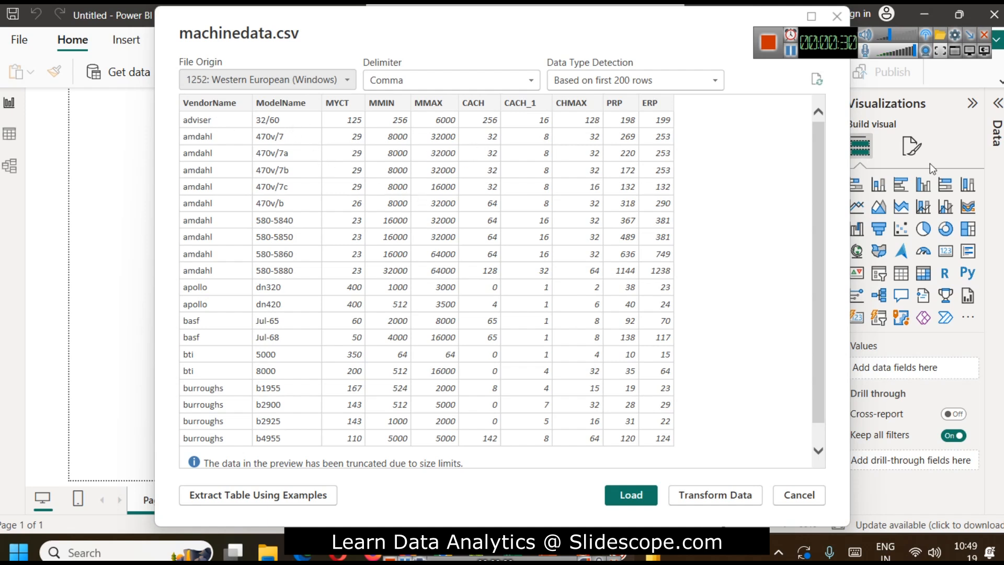
Revisit the dataset's download option on the UCI page and open machine.data from the computer+hardware folder in Notepad
key("alt+Tab")
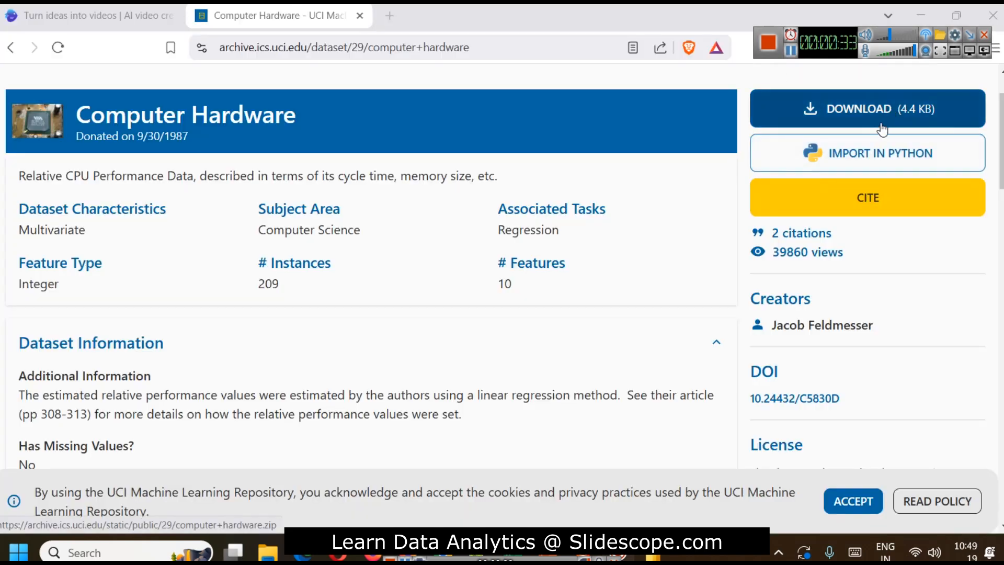
left_click(790, 52)
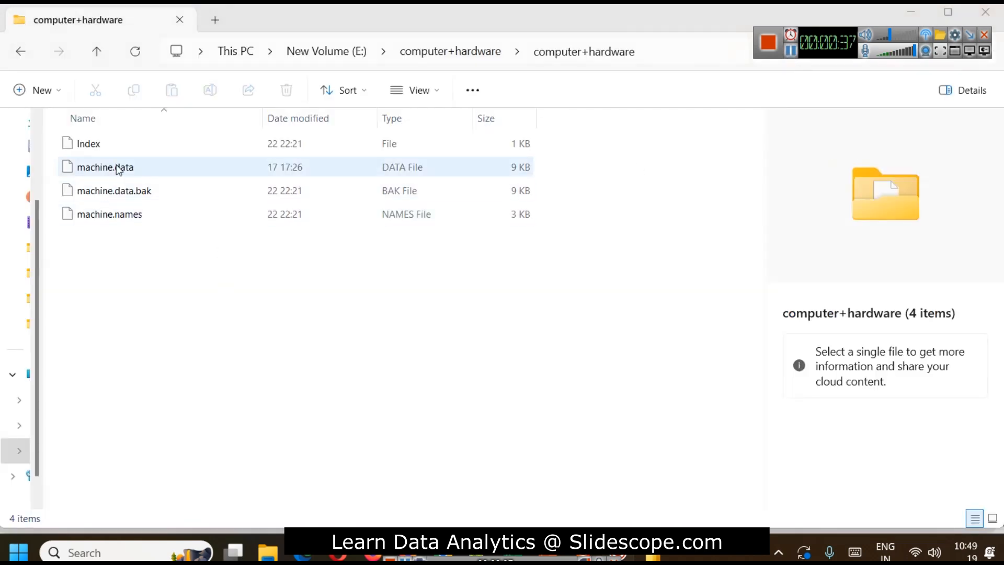
left_click(107, 167)
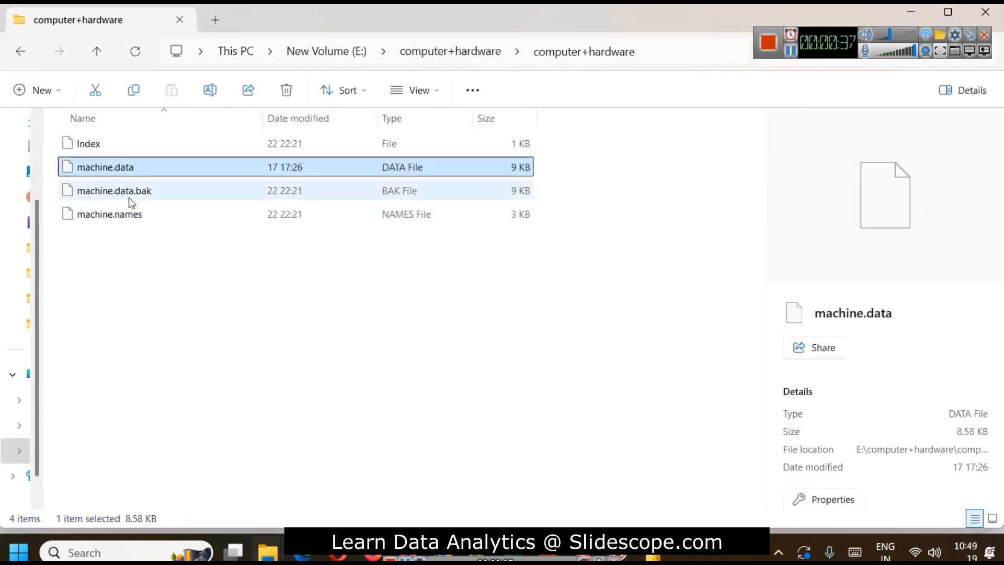
left_click(128, 220)
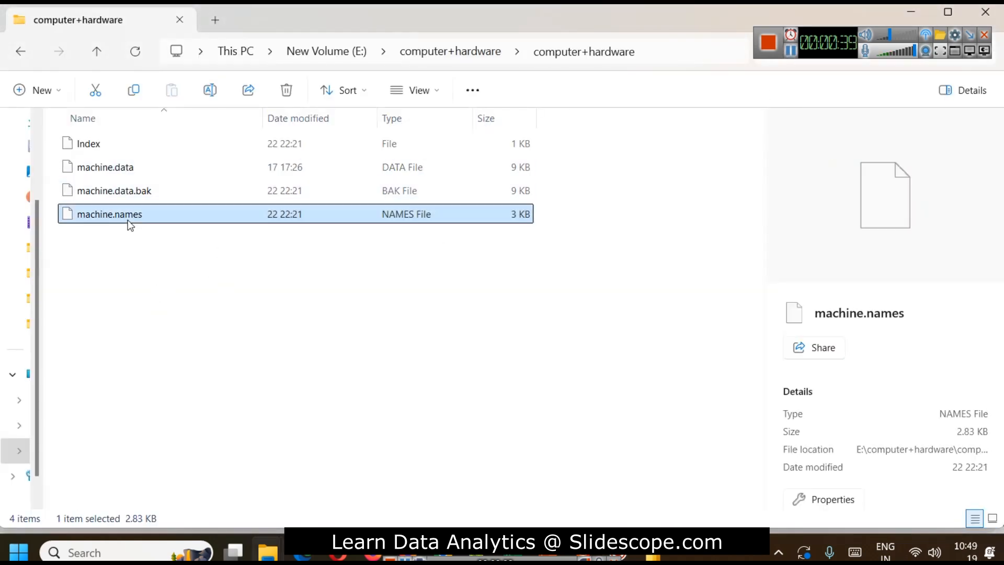
right_click(106, 171)
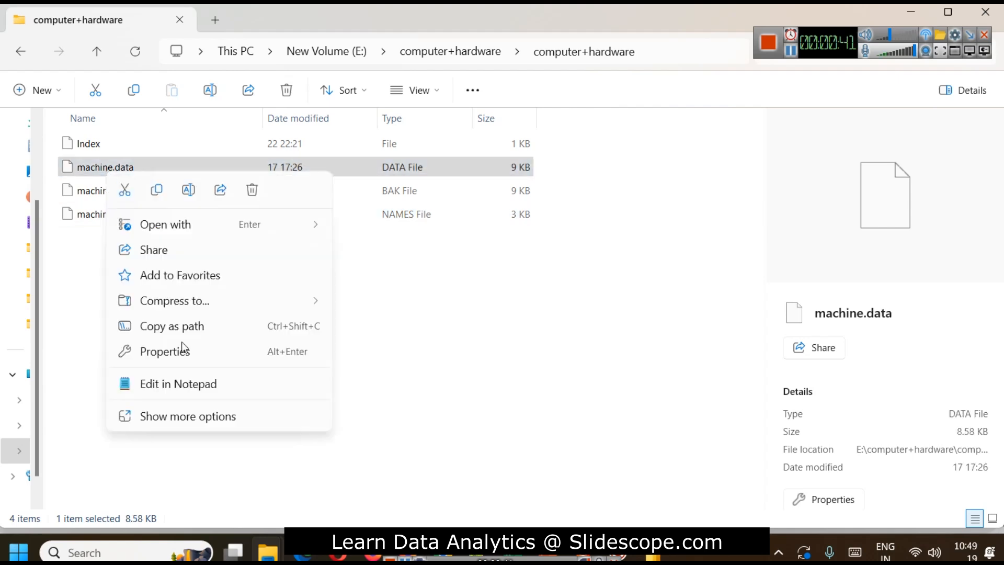
left_click(177, 386)
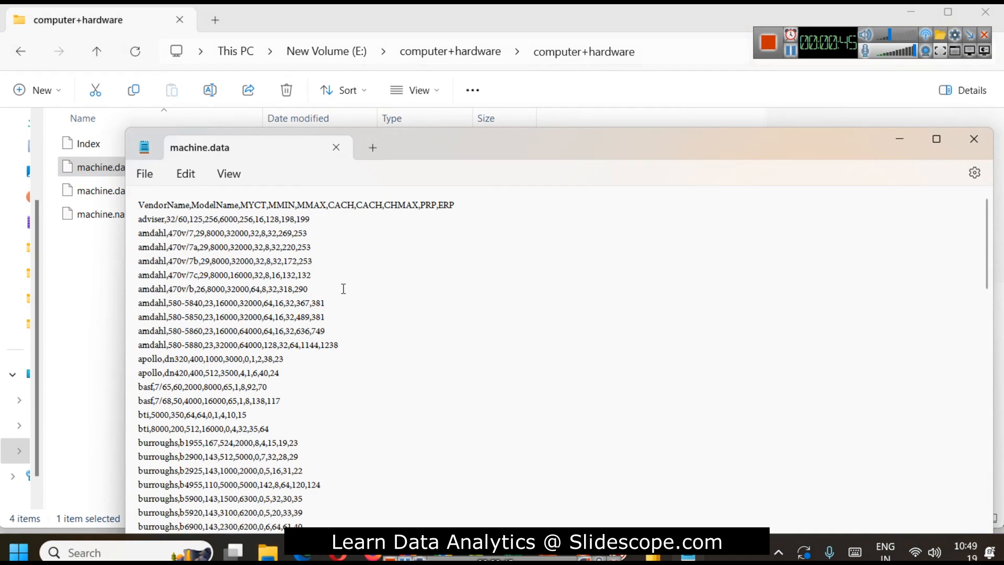
Move the Notepad window beside the file list and delete the header row of column names from machine.data
left_click_drag(400, 162, 583, 141)
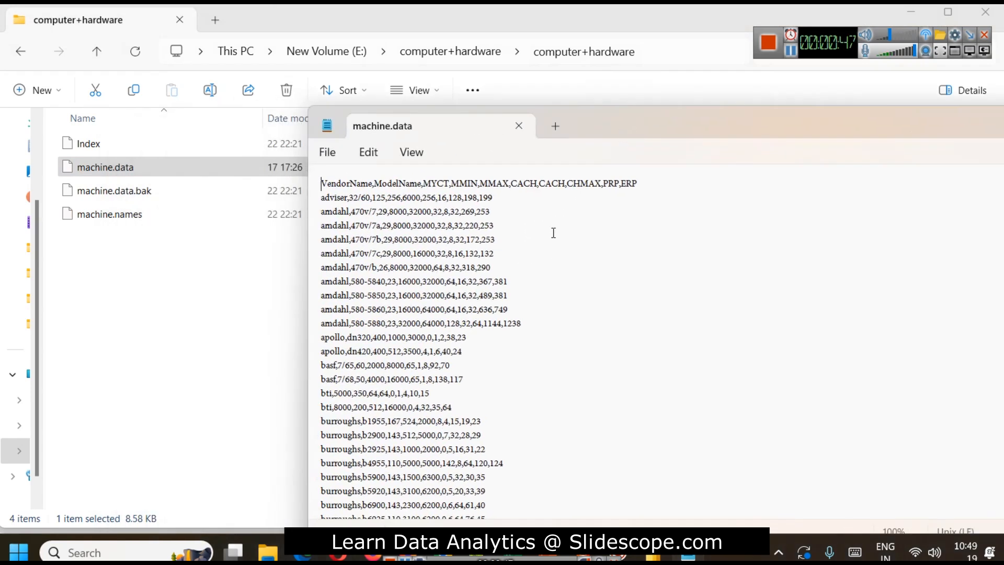
left_click_drag(322, 183, 650, 183)
key("Delete")
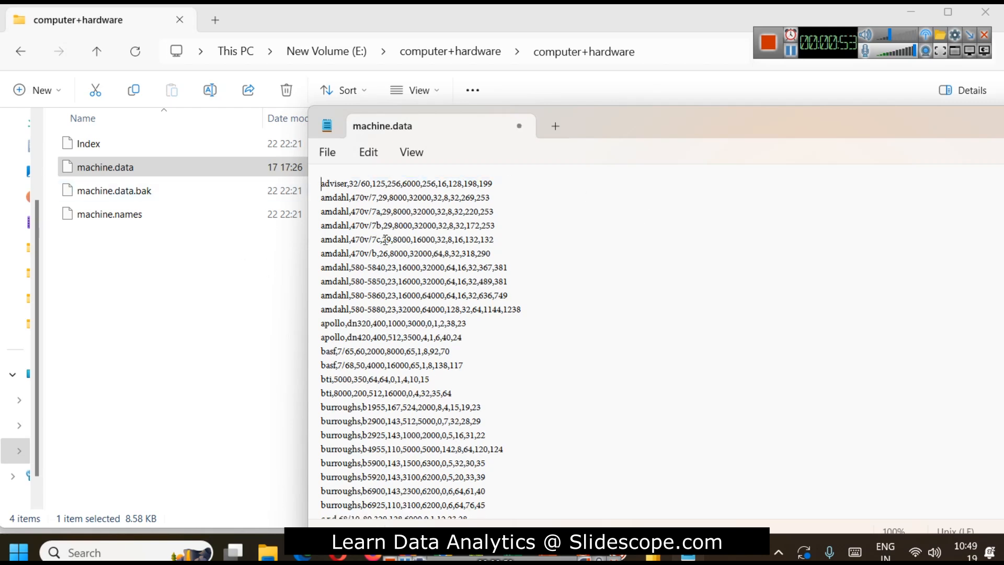
Restore the deleted header row in machine.data and reopen the file in Notepad to check it
key("ctrl+z")
left_click(160, 269)
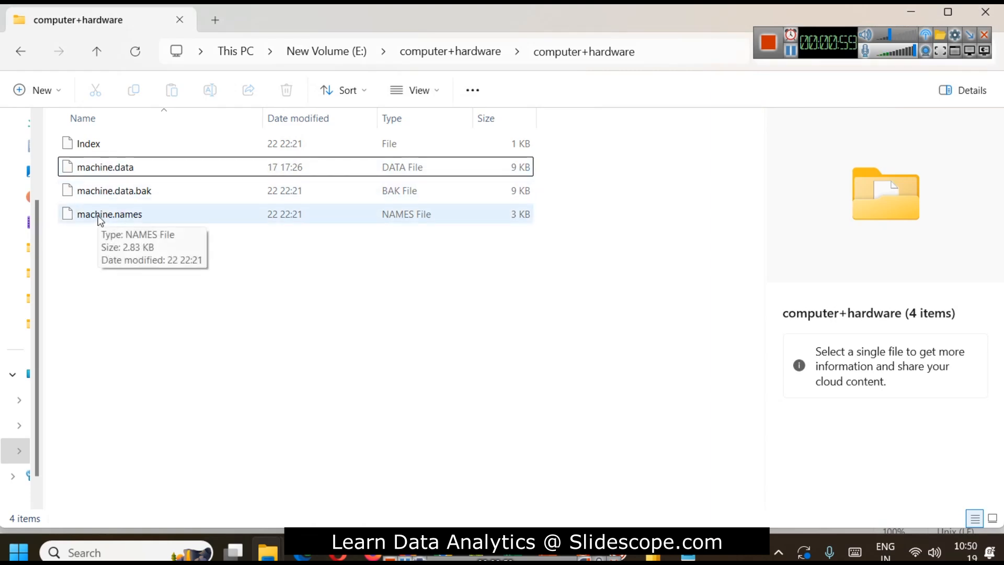
left_click(100, 168)
right_click(101, 175)
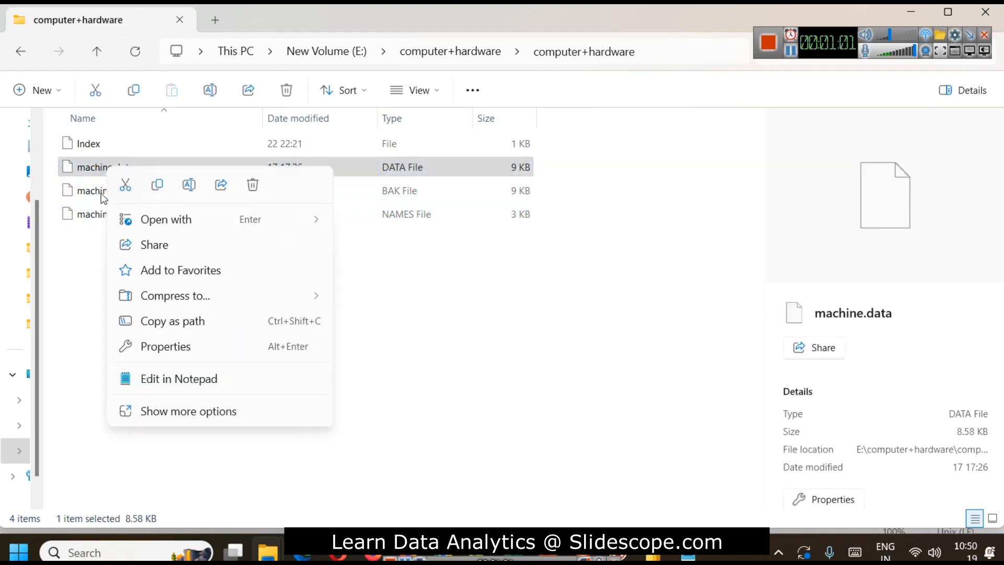
left_click(181, 371)
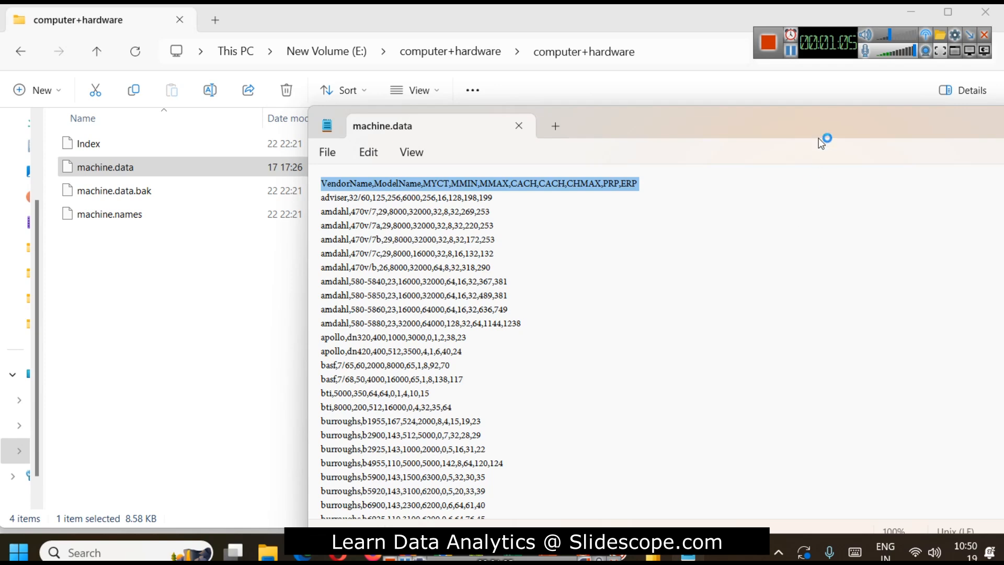
left_click(942, 120)
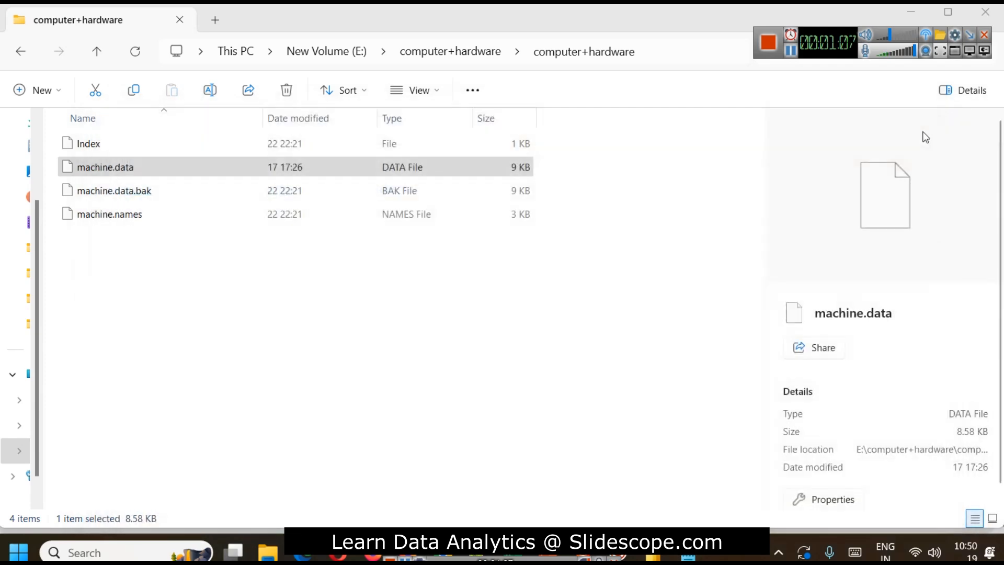
Return to the parent computer+hardware folder, switch to Power BI and load the previewed machinedata.csv into the report
left_click(462, 56)
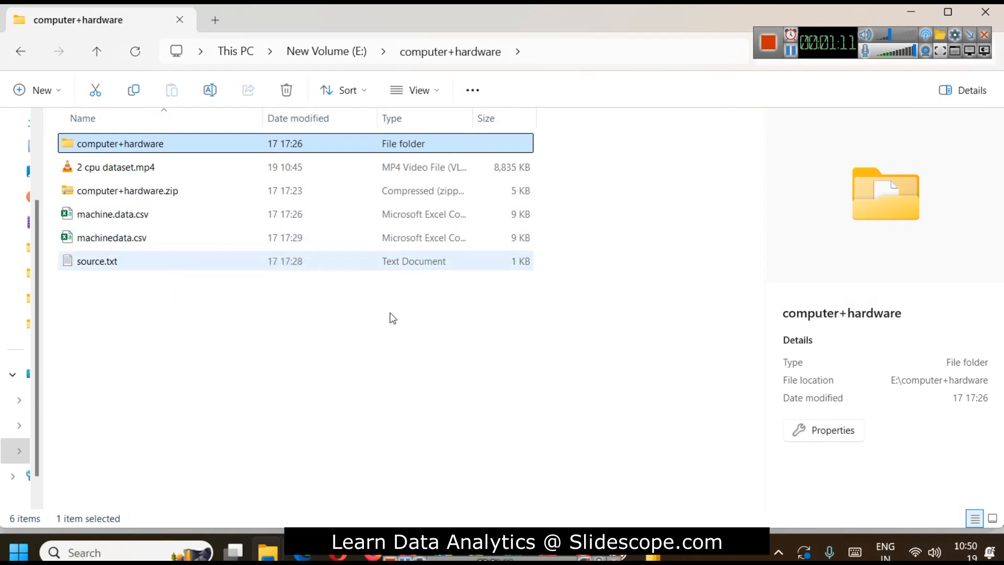
left_click(649, 557)
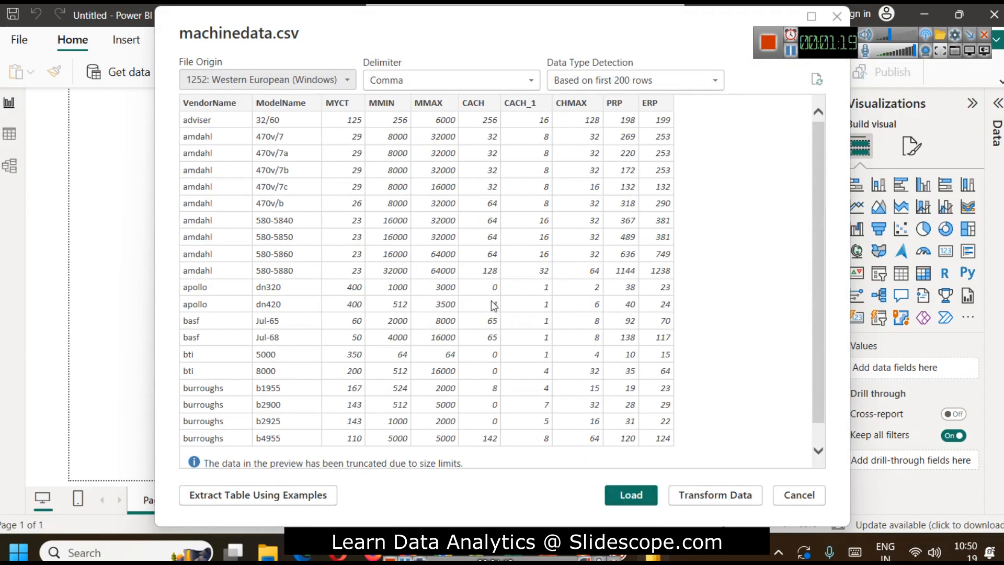
left_click(631, 495)
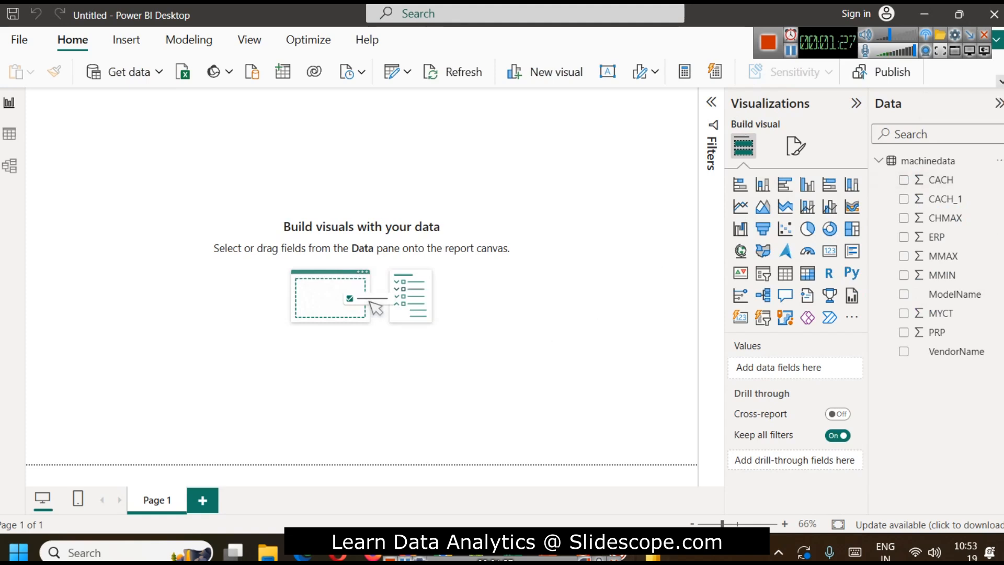
Place a CPU image and a dashboard illustration in the report page's upper corners and slightly enlarge the illustration
left_click(1000, 81)
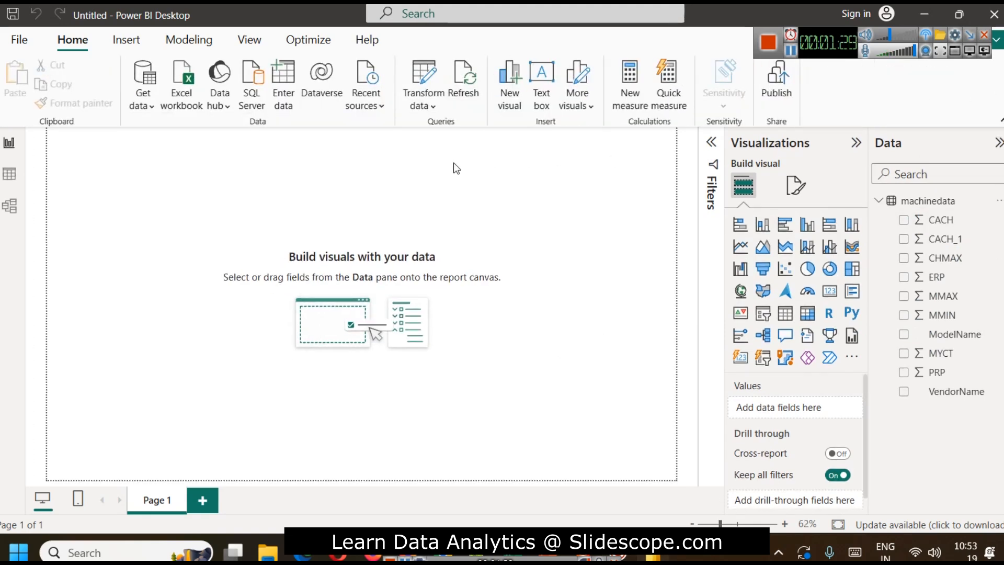
left_click(135, 51)
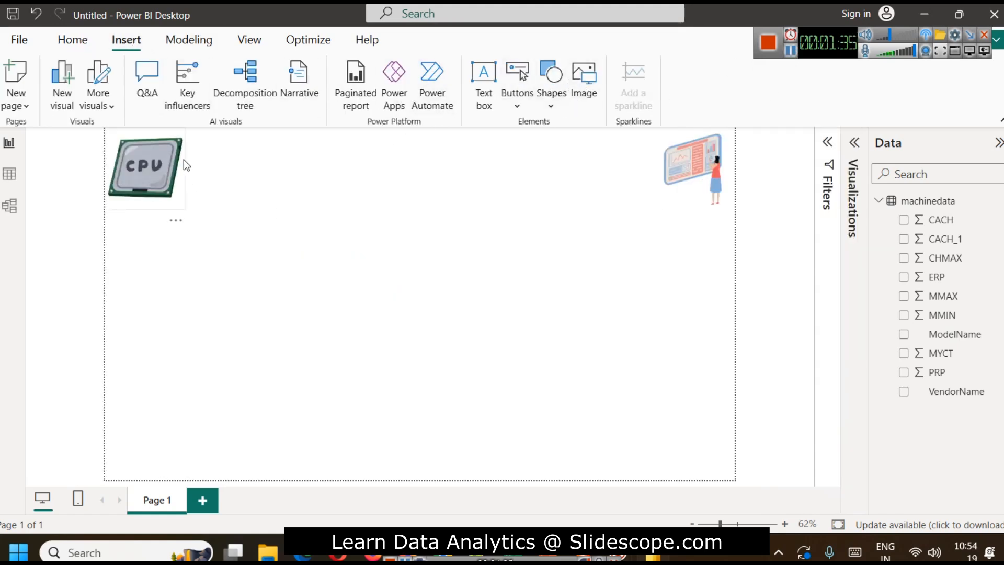
left_click(184, 165)
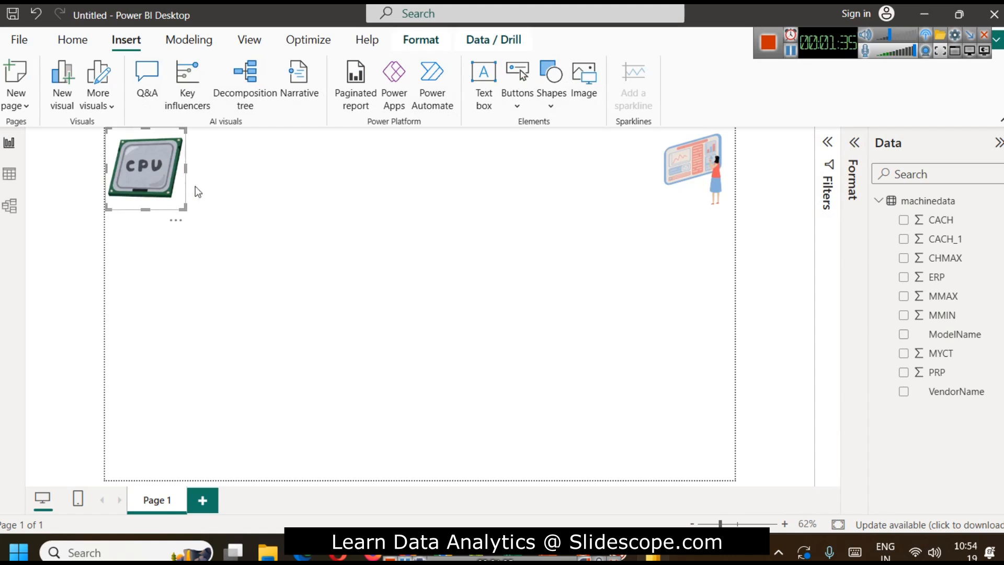
left_click(729, 149)
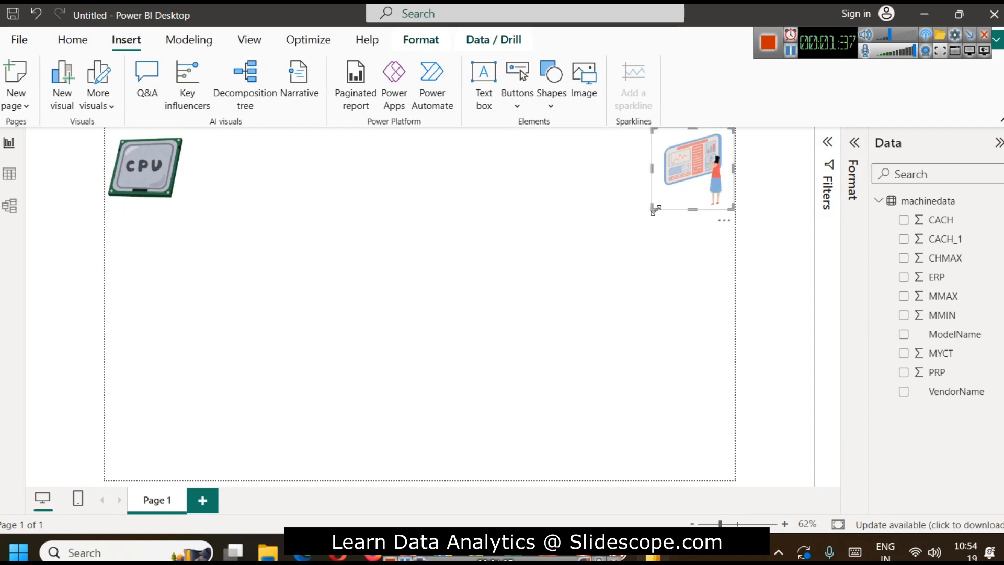
left_click_drag(654, 212, 651, 214)
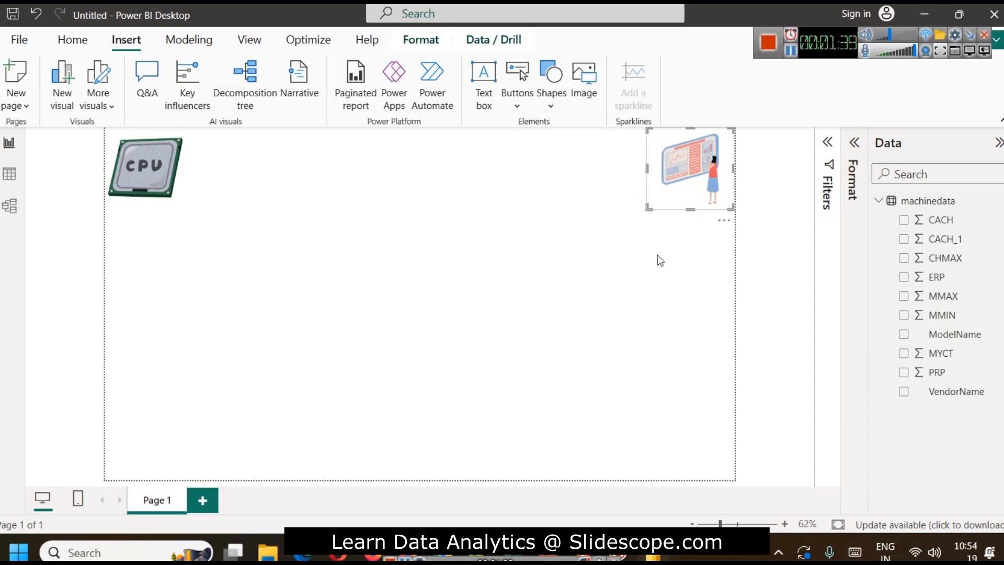
left_click(657, 255)
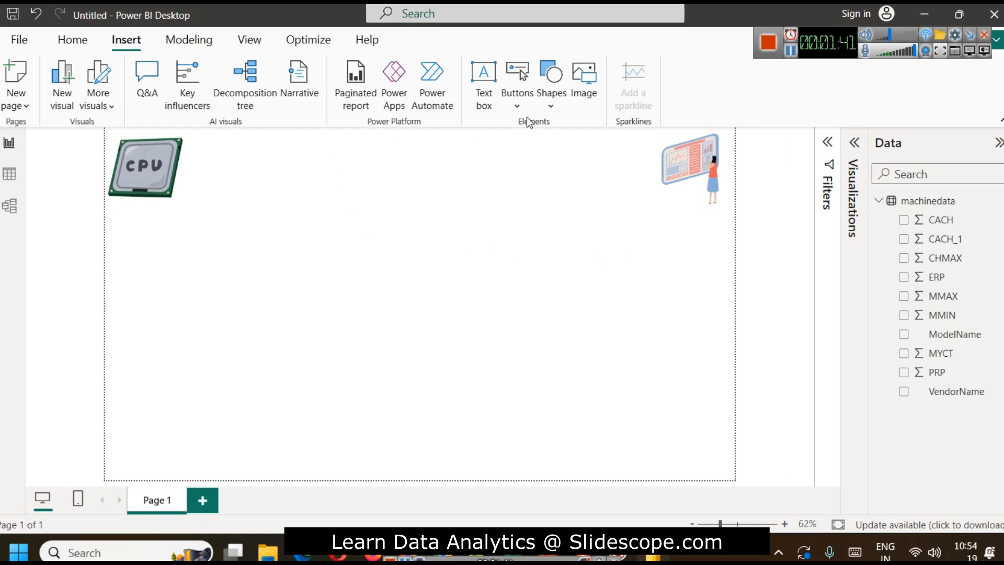
Insert a text box at the head of the page and stretch it across the space between the two images
left_click(484, 78)
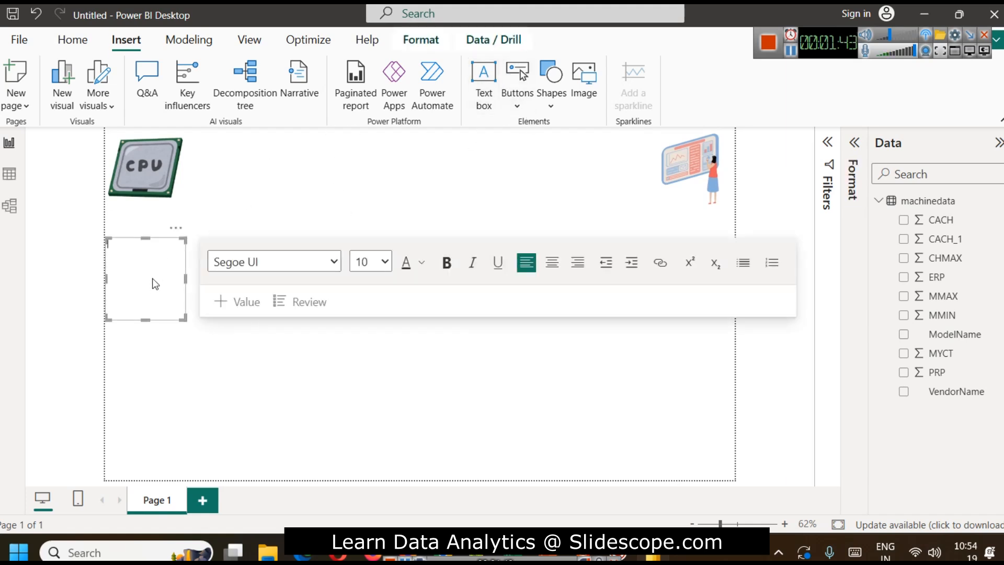
left_click_drag(176, 228, 274, 125)
left_click_drag(250, 209, 256, 191)
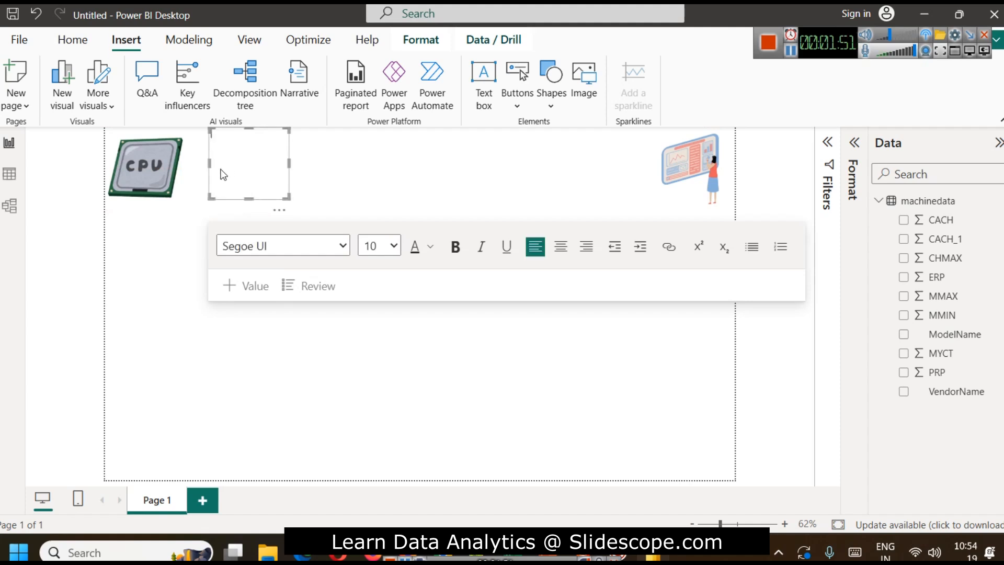
left_click(304, 170)
left_click(277, 166)
left_click_drag(288, 161, 645, 166)
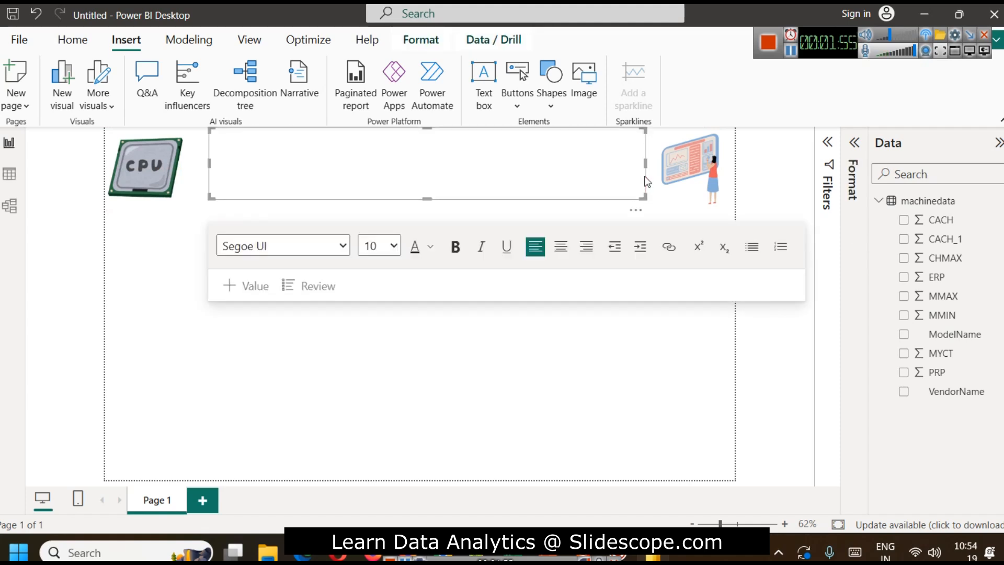
Enter the title "CPU Performance Analysis Dashboard" in the text box and format it bold at font size 36
left_click(516, 374)
left_click(360, 149)
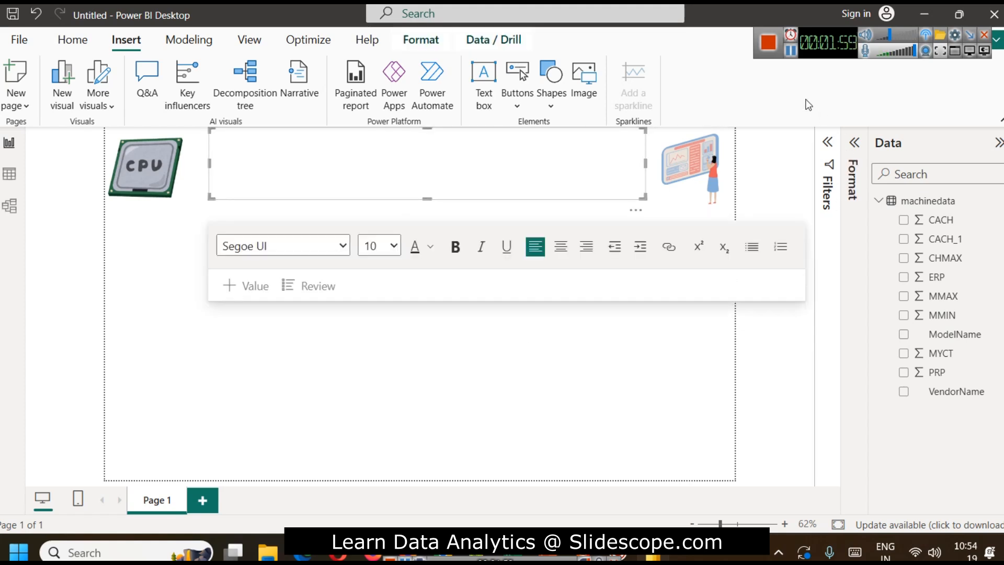
type("CPU Performance Analysis Dashboard")
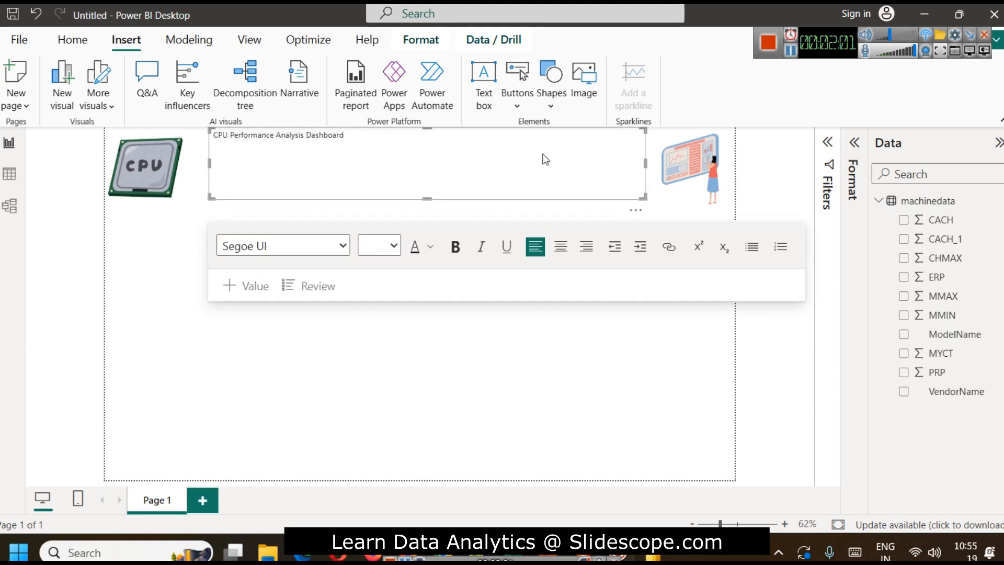
key("ctrl+a")
left_click(453, 246)
left_click(396, 245)
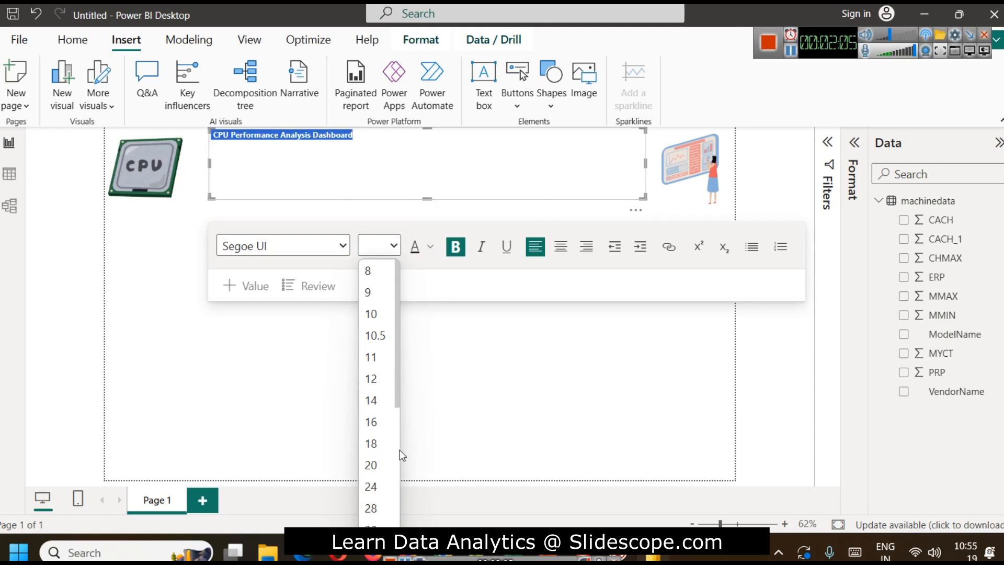
left_click(371, 508)
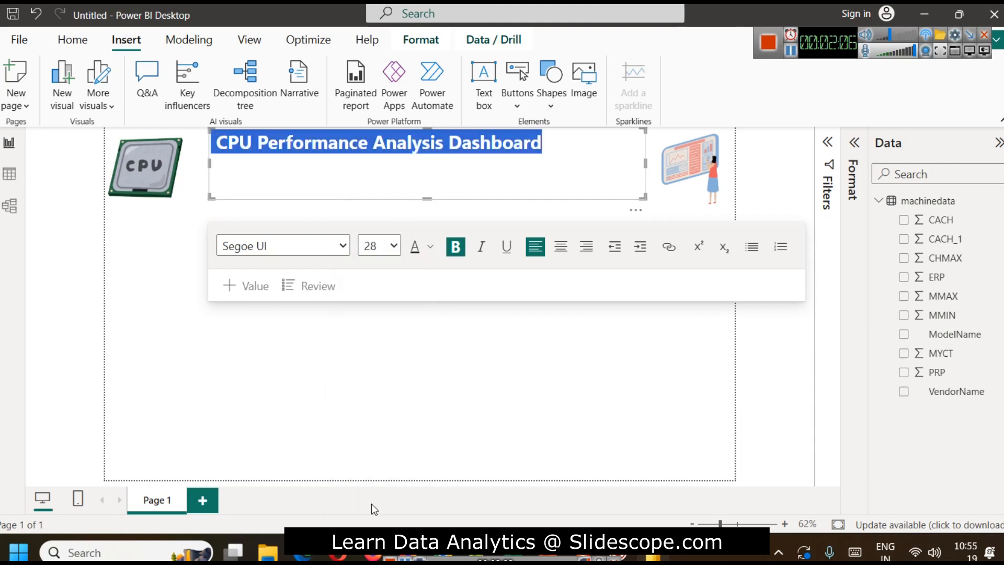
left_click(395, 246)
scroll(395, 471, "down", 2)
left_click(390, 479)
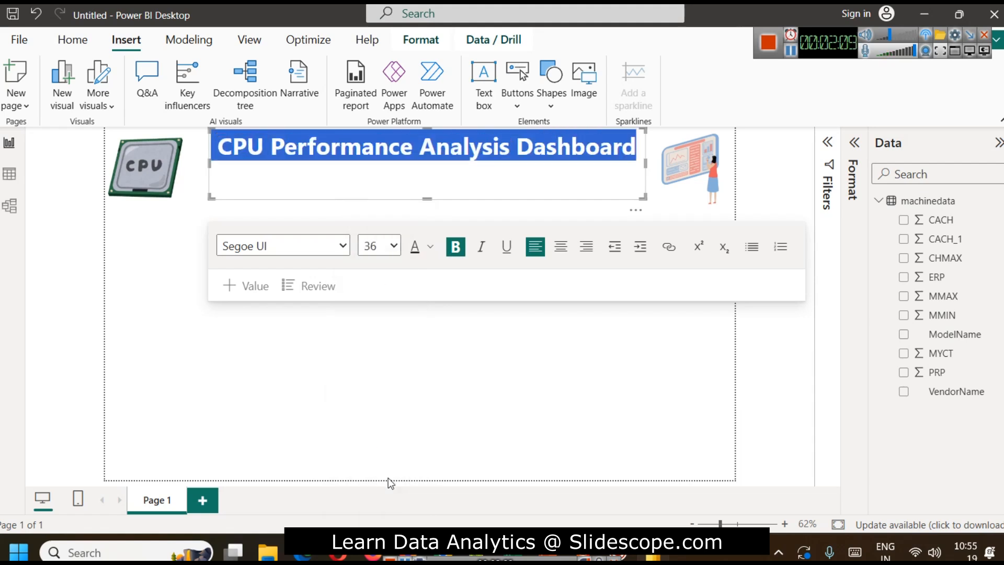
left_click(520, 189)
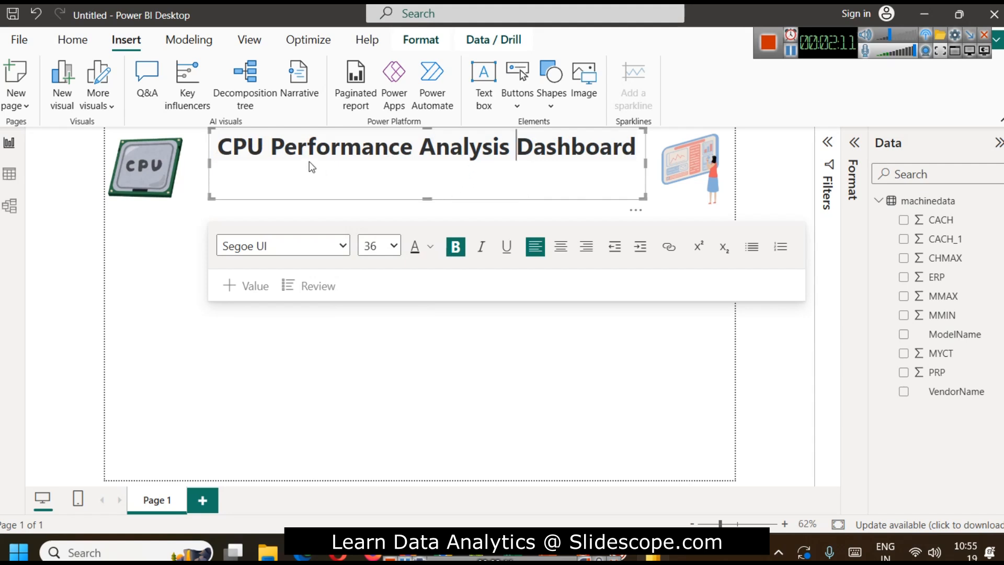
left_click(214, 140)
key("Return")
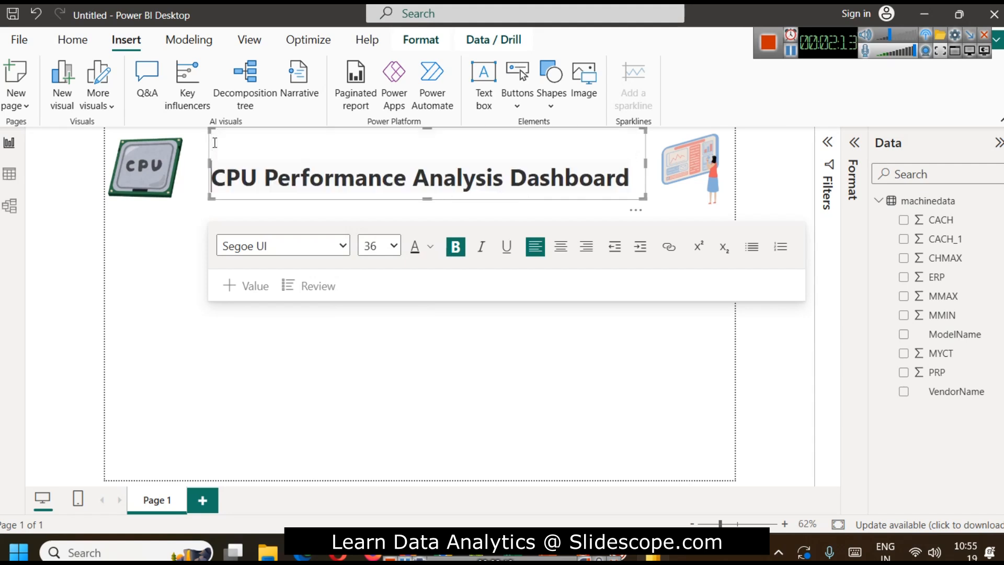
key("BackSpace")
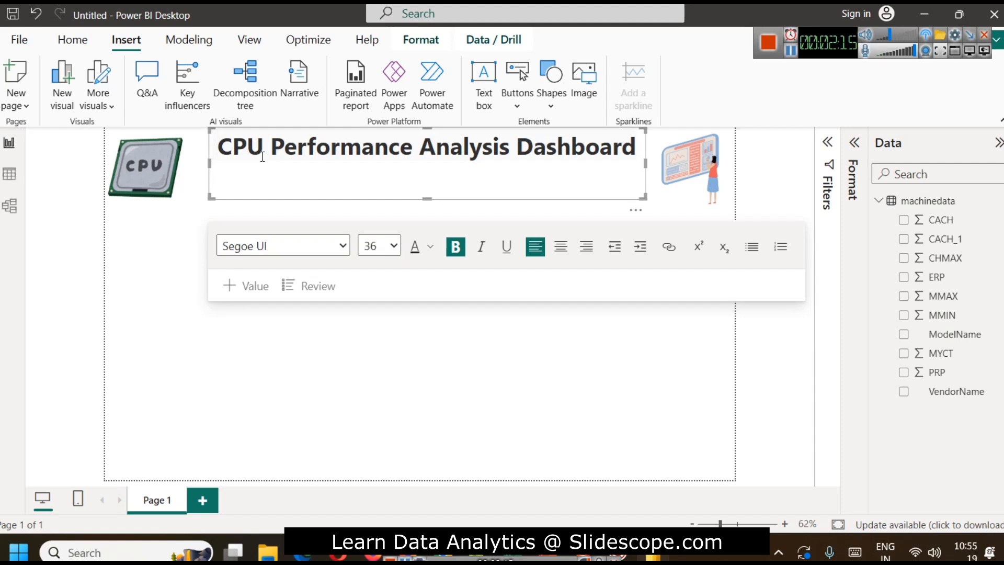
Center the title, format it dark green at font size 40 and widen its text box toward the CPU image
key("ctrl+a")
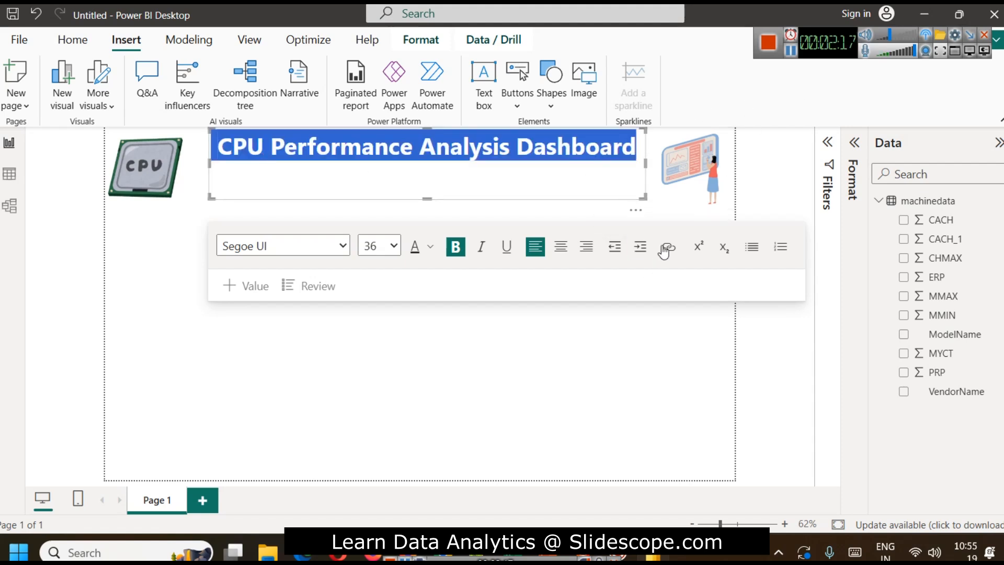
left_click(643, 245)
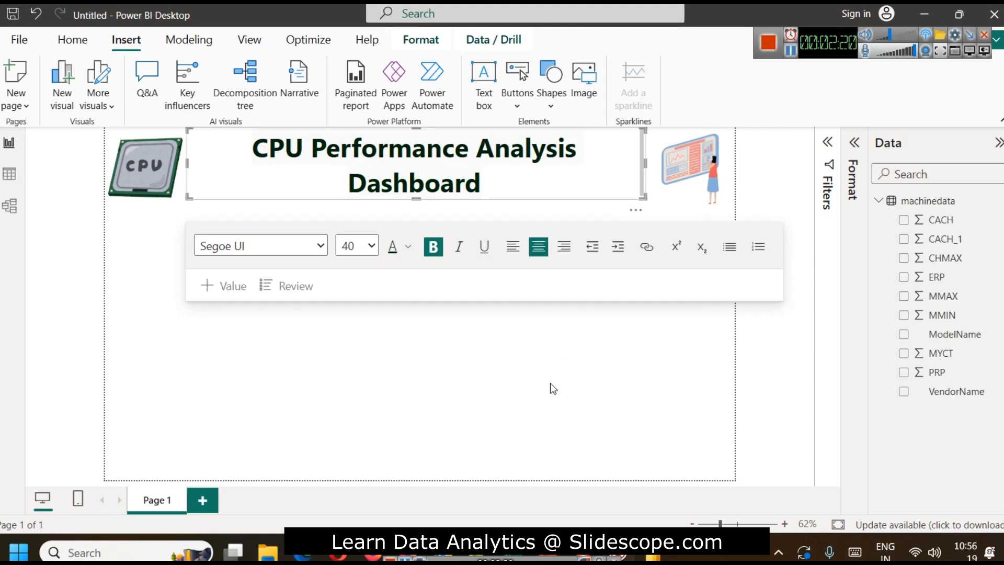
left_click(551, 384)
Turn on the shadow effect for the title text box
left_click(631, 197)
left_click(854, 142)
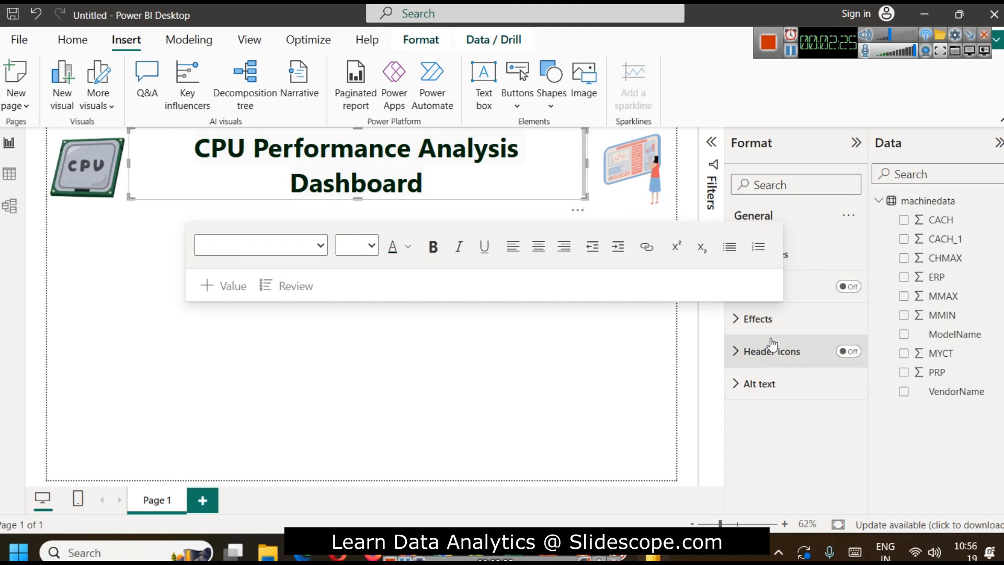
left_click(769, 320)
scroll(821, 434, "down", 2)
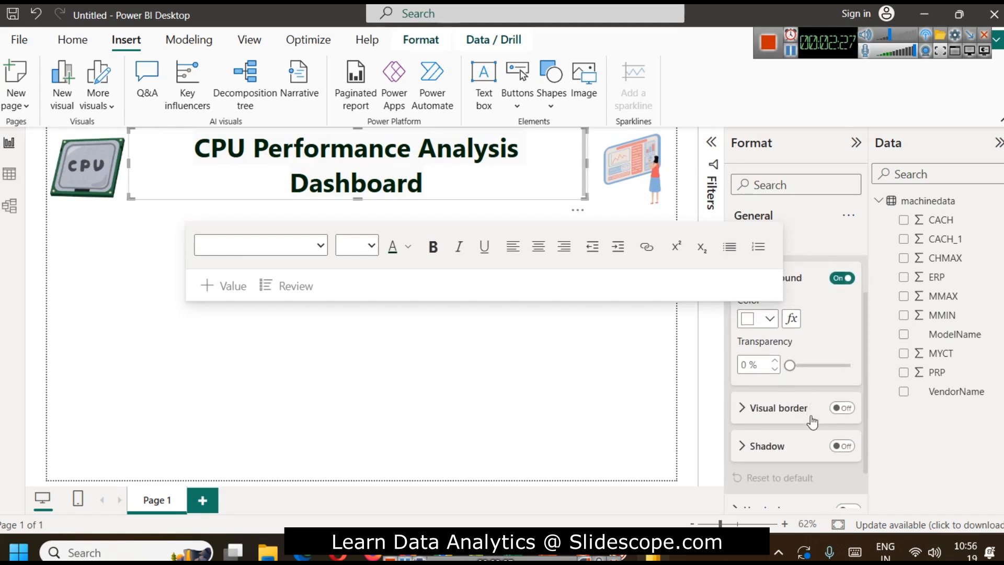
left_click(842, 446)
left_click(503, 429)
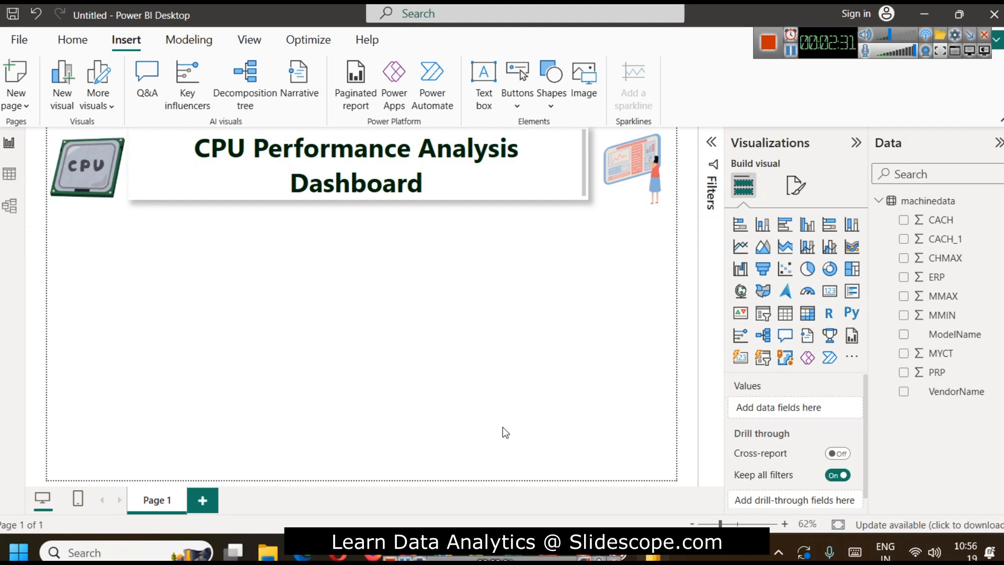
Move the CPU image onto the title text box and send the text box to the back
left_click_drag(91, 161, 165, 150)
left_click(186, 265)
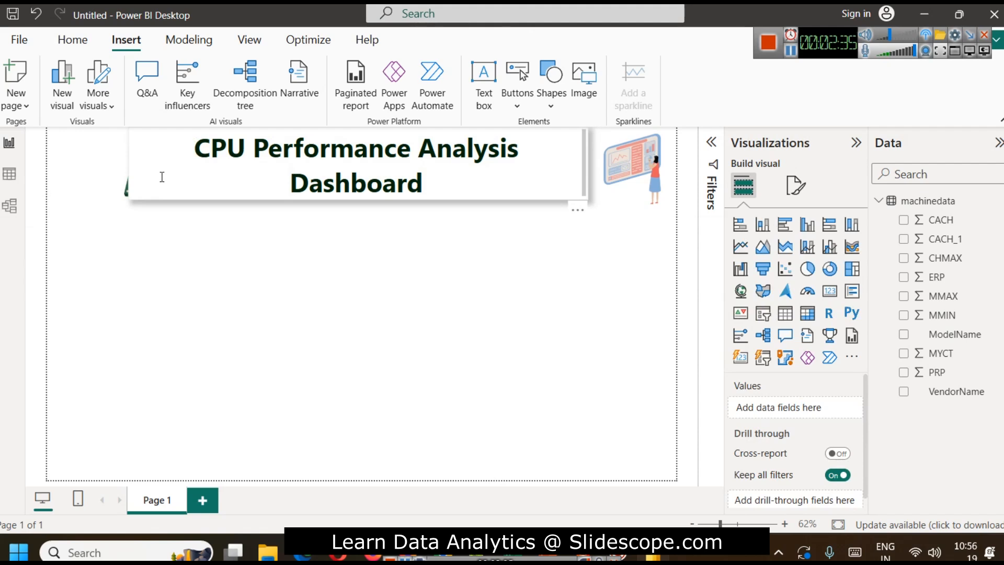
left_click(161, 175)
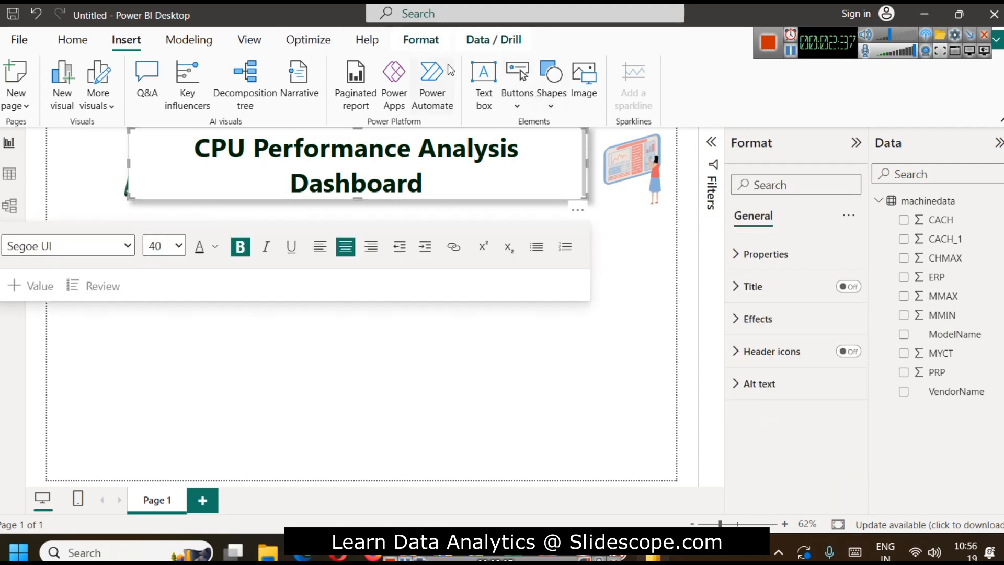
left_click(424, 39)
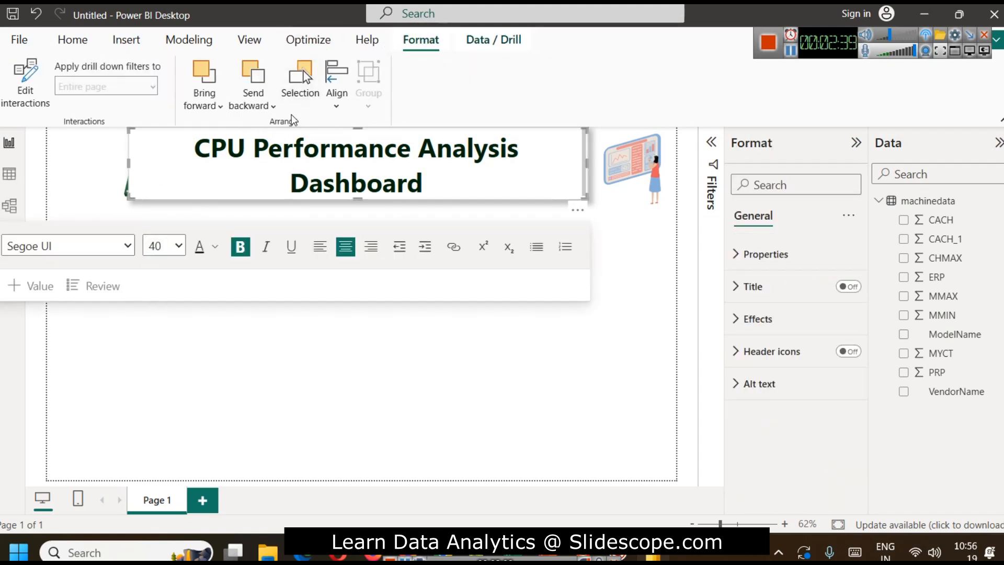
left_click(255, 107)
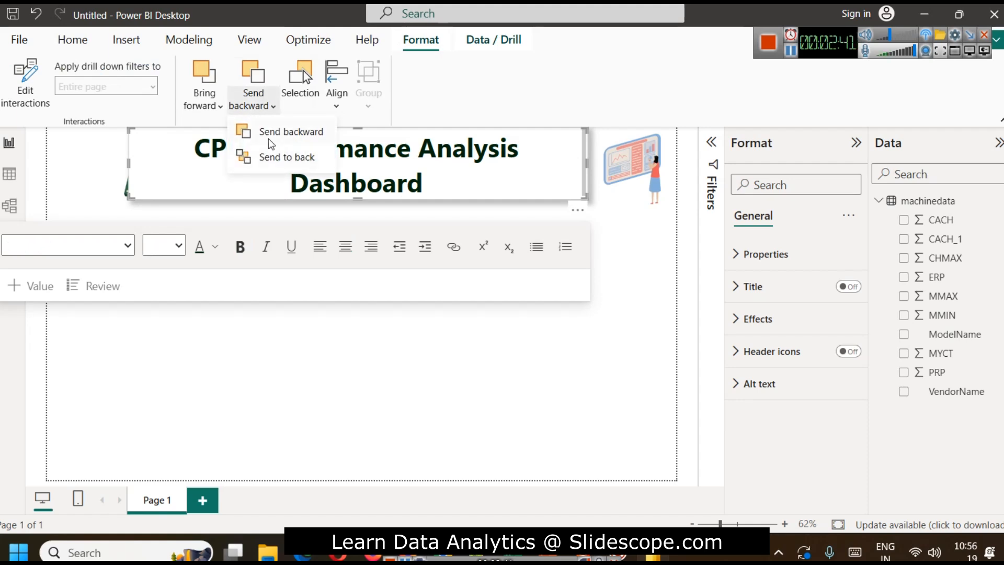
left_click(272, 156)
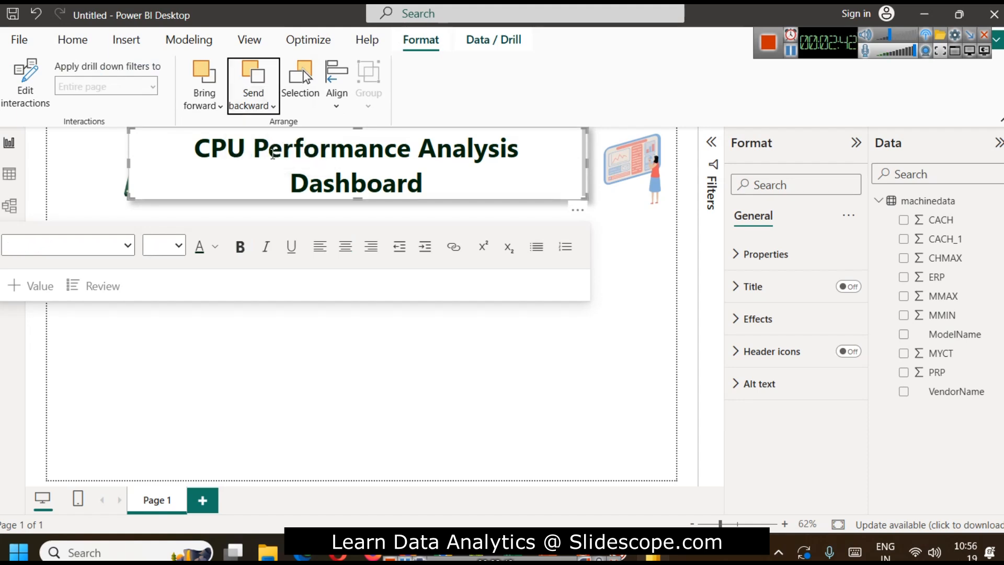
left_click(228, 356)
Move the CPU image out from behind the title to just below the text box
left_click(125, 170)
left_click_drag(122, 164, 176, 232)
left_click(181, 277)
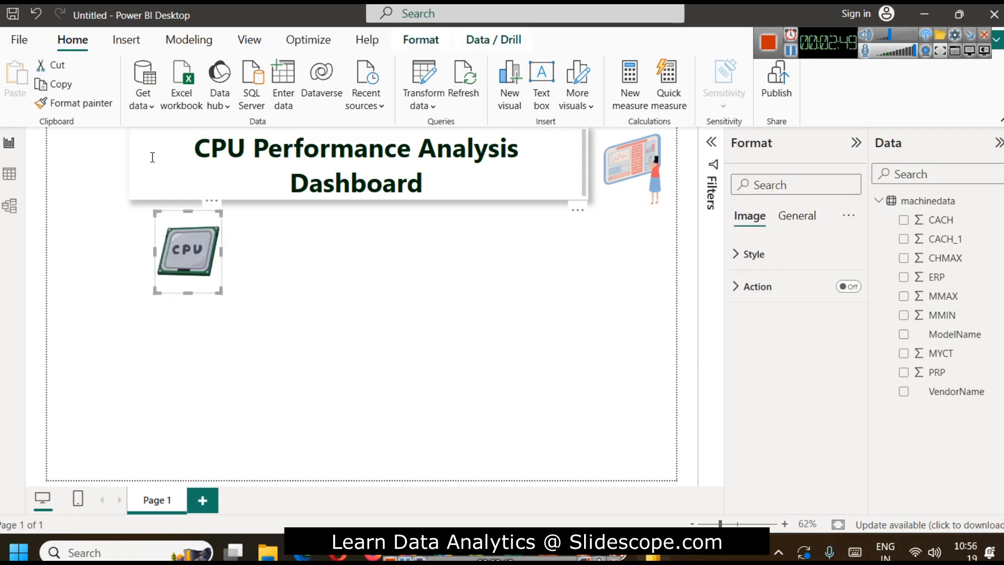
Move the dashboard illustration below the header and widen the title text box to both edges of the page
left_click(152, 157)
left_click_drag(128, 162, 49, 163)
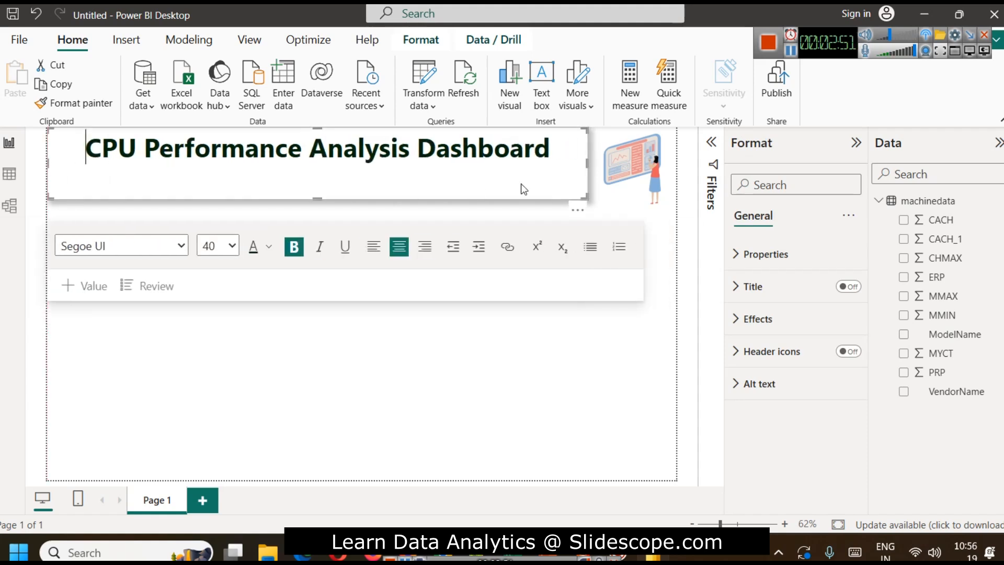
left_click(607, 158)
left_click_drag(607, 158, 565, 304)
left_click(580, 164)
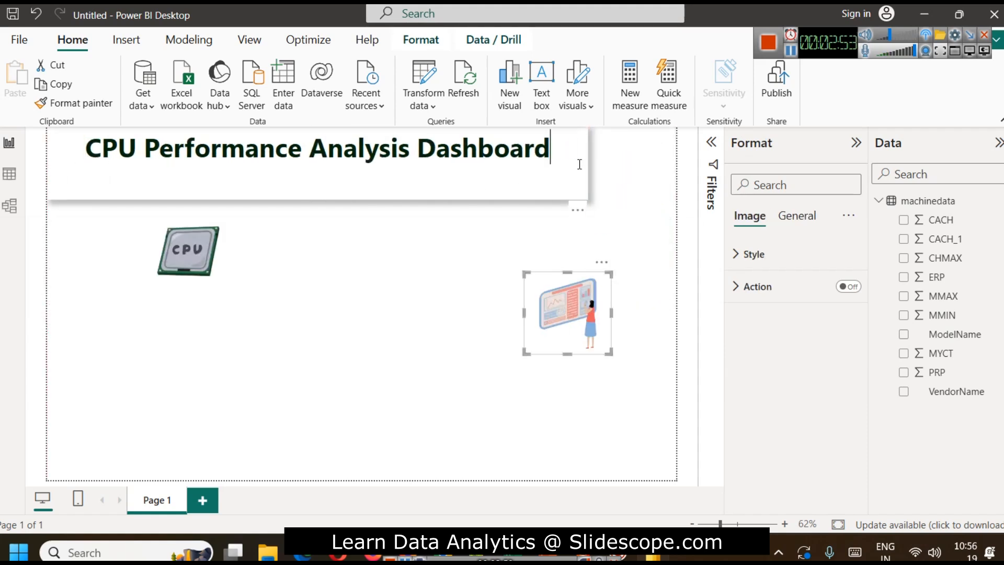
left_click_drag(590, 164, 665, 167)
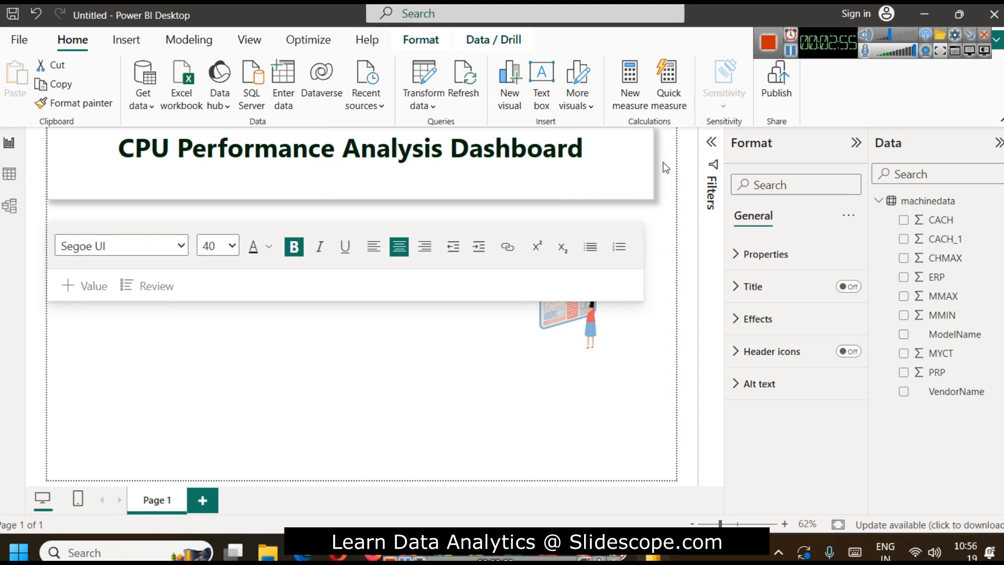
left_click(582, 318)
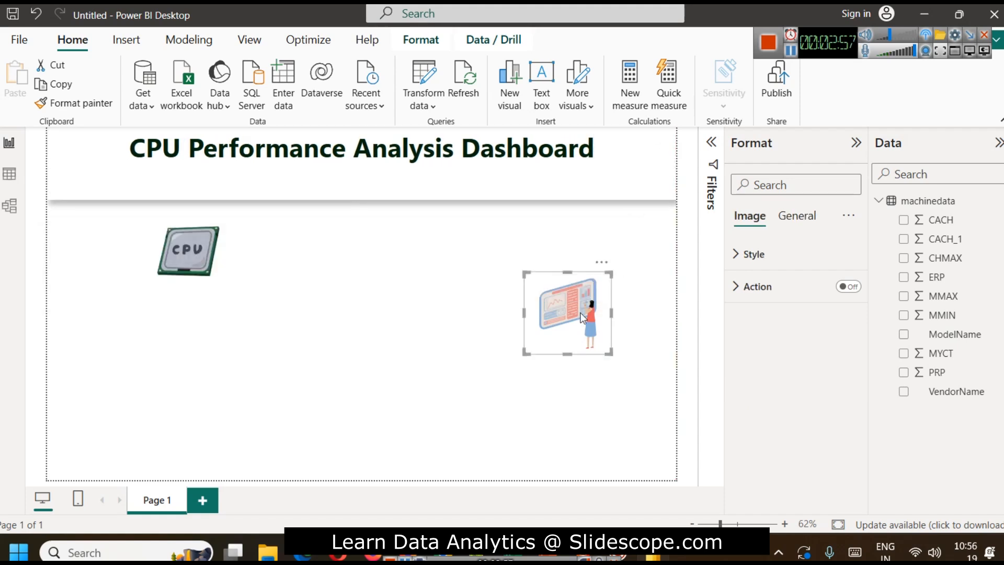
Place the CPU image at the left end of the title header and reduce the title text box's height to one line
left_click(194, 256)
left_click_drag(194, 256, 83, 165)
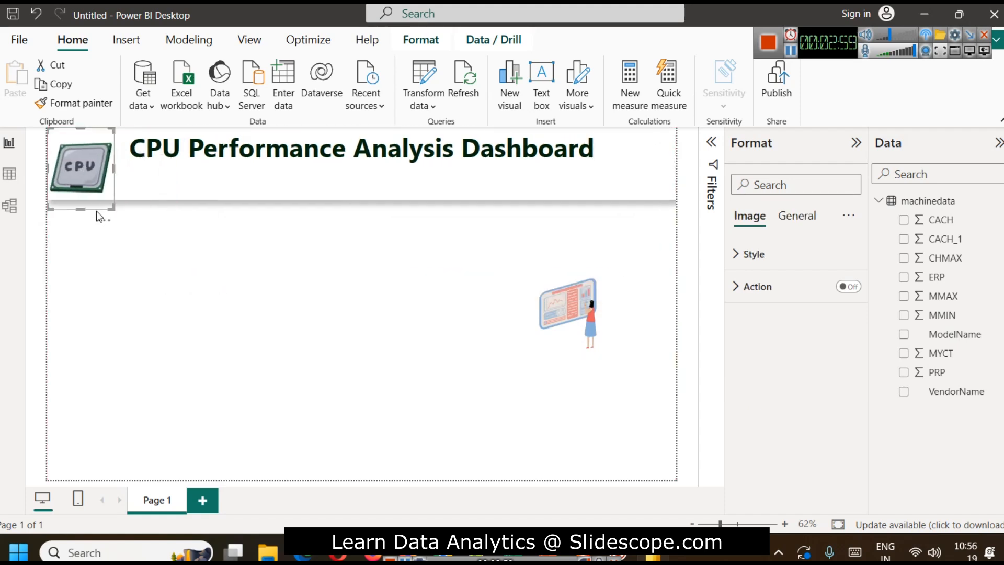
left_click_drag(80, 208, 92, 168)
left_click(255, 297)
Move the dashboard illustration to the right end of the title header and shrink it slightly
left_click_drag(578, 298, 643, 155)
left_click_drag(632, 209, 635, 197)
left_click(591, 243)
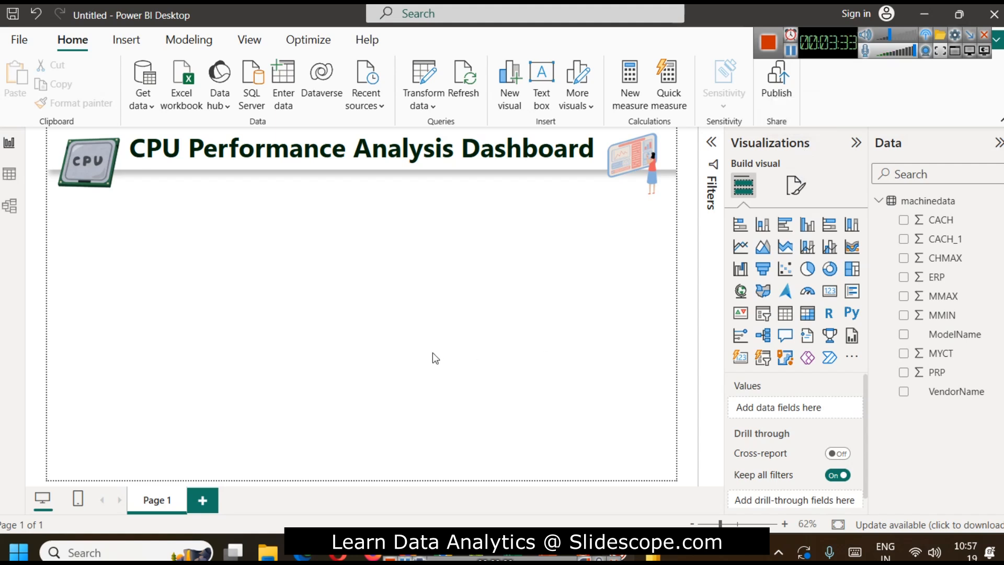
Add a card visual and shrink it to a small box just below the CPU image
left_click(829, 294)
left_click_drag(110, 267, 110, 237)
left_click_drag(92, 272, 93, 247)
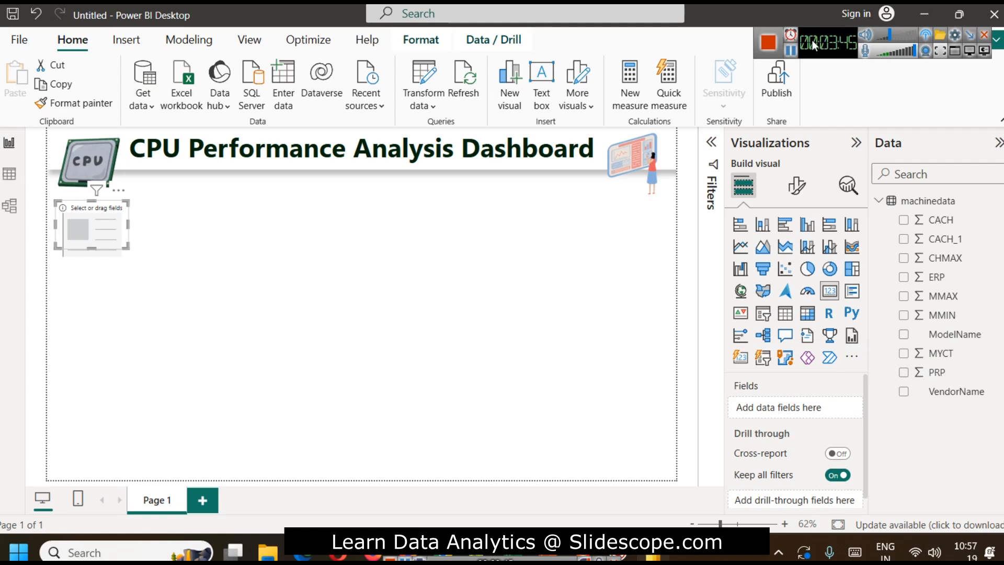
Check the description of the MYCT variable on the UCI Computer Hardware page in the browser, then return to Power BI
left_click(792, 53)
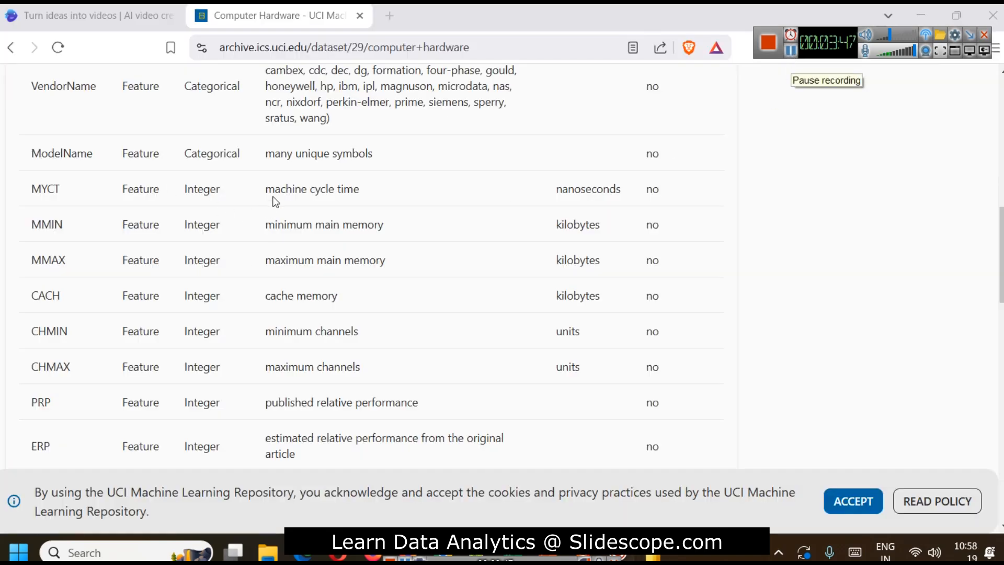
left_click_drag(266, 191, 489, 197)
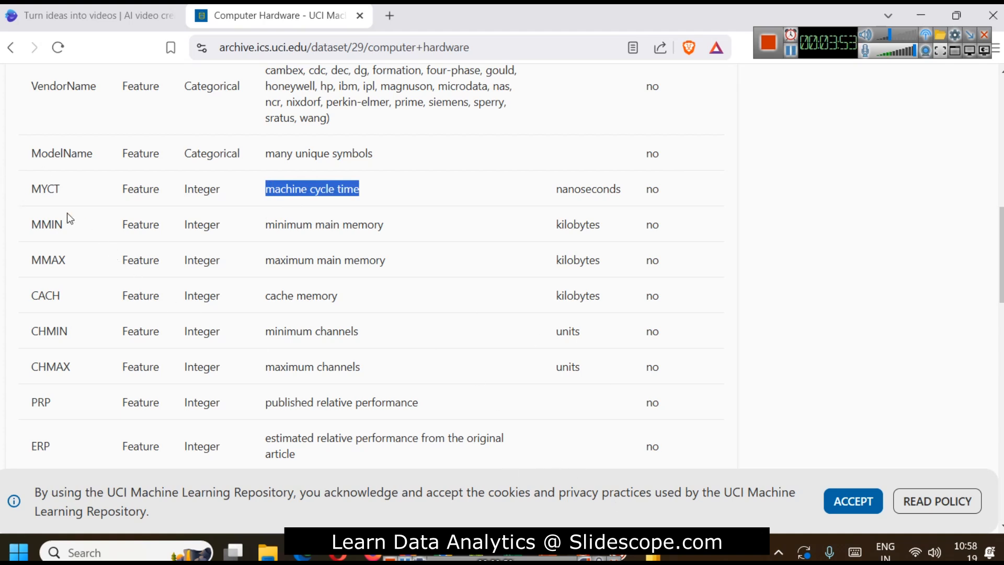
double_click(48, 189)
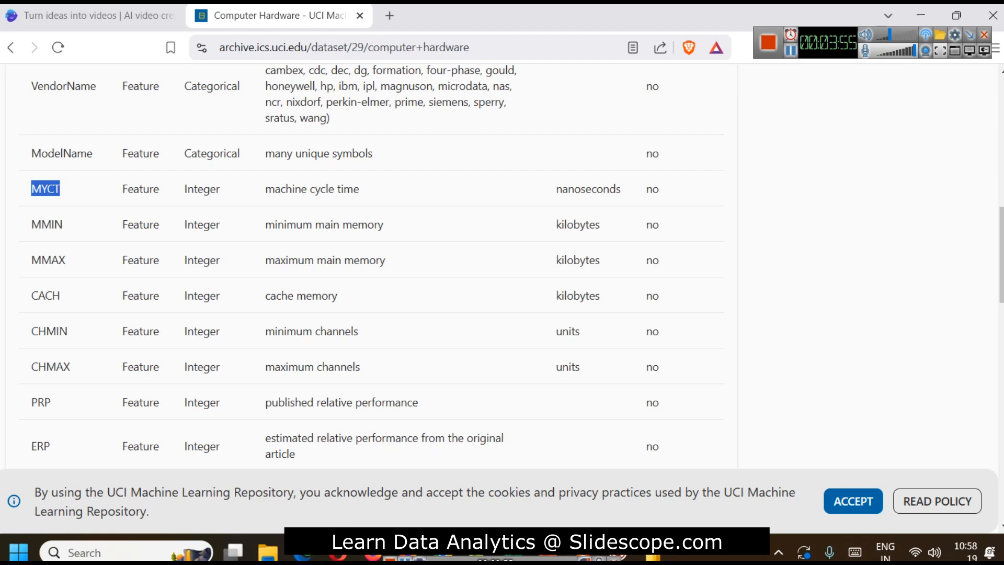
key("alt+Tab")
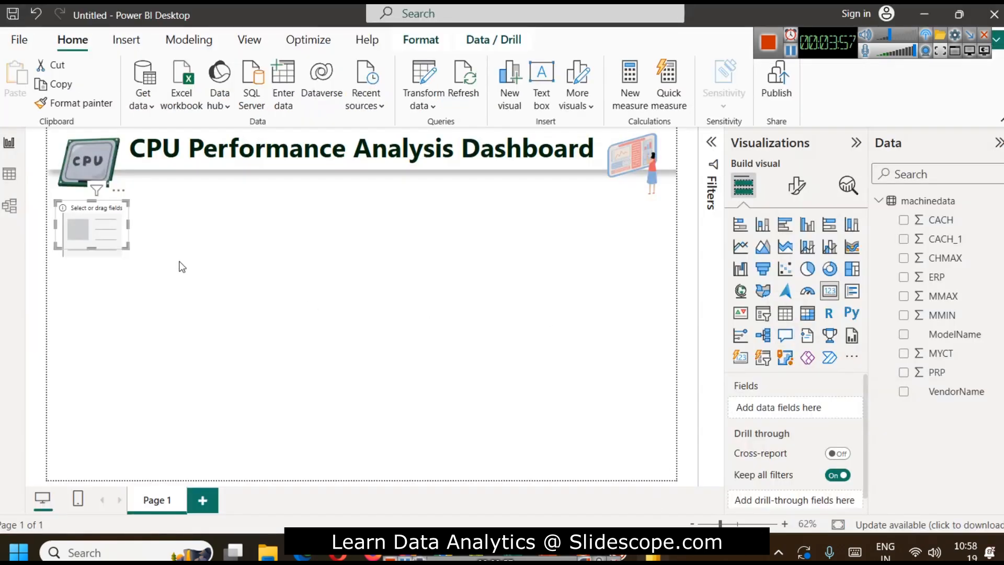
Assign the MYCT field to the card and aggregate it as Average
left_click_drag(944, 353, 774, 406)
left_click(841, 408)
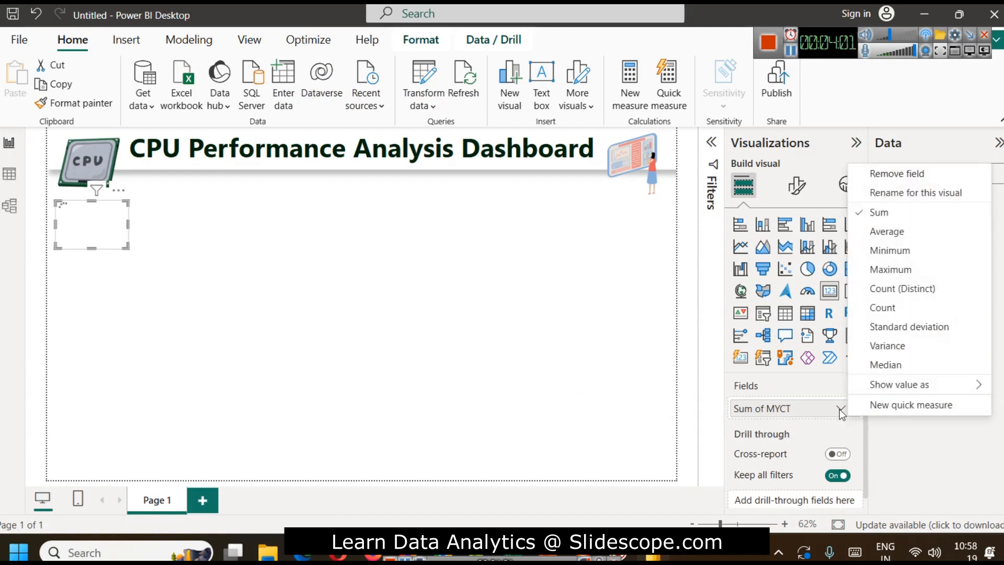
left_click(912, 231)
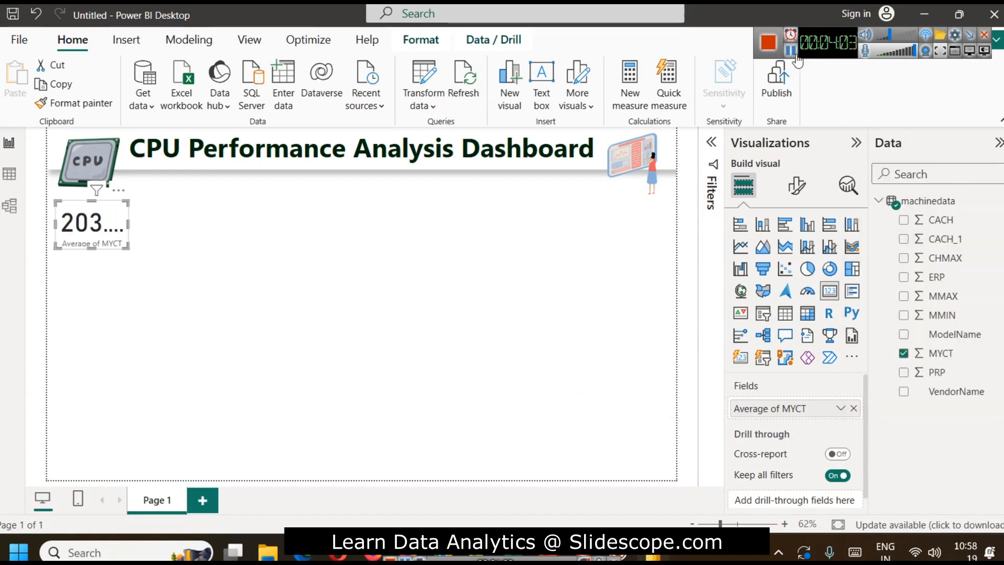
left_click(792, 51)
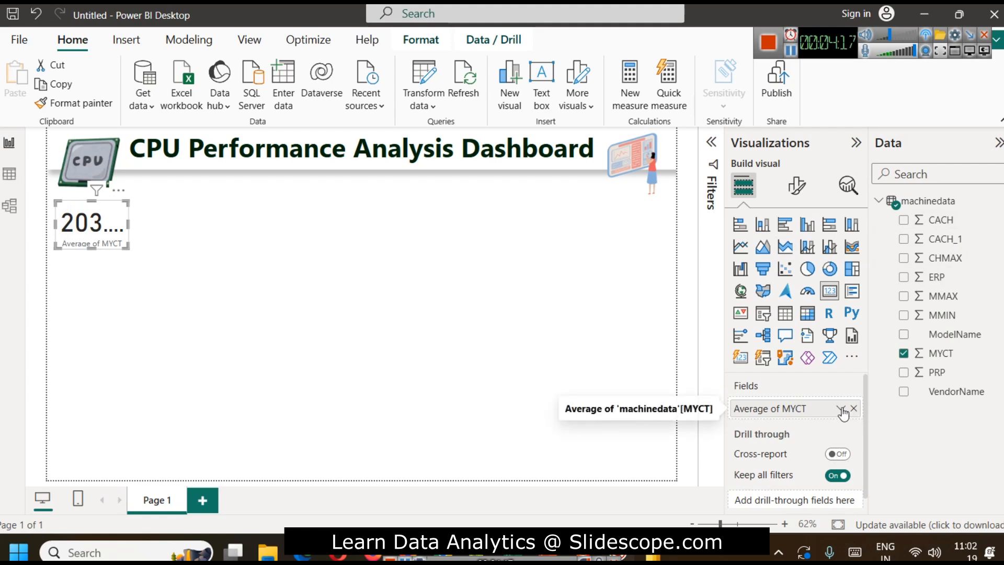
Set the card's callout value font size to 32 and reduce the card's height slightly
left_click(798, 194)
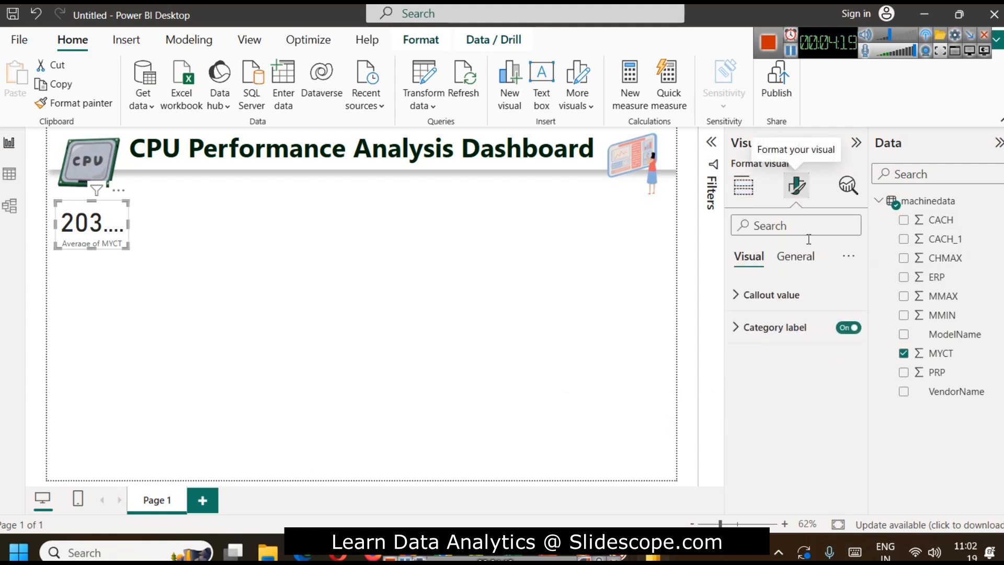
left_click(788, 296)
left_click(839, 346)
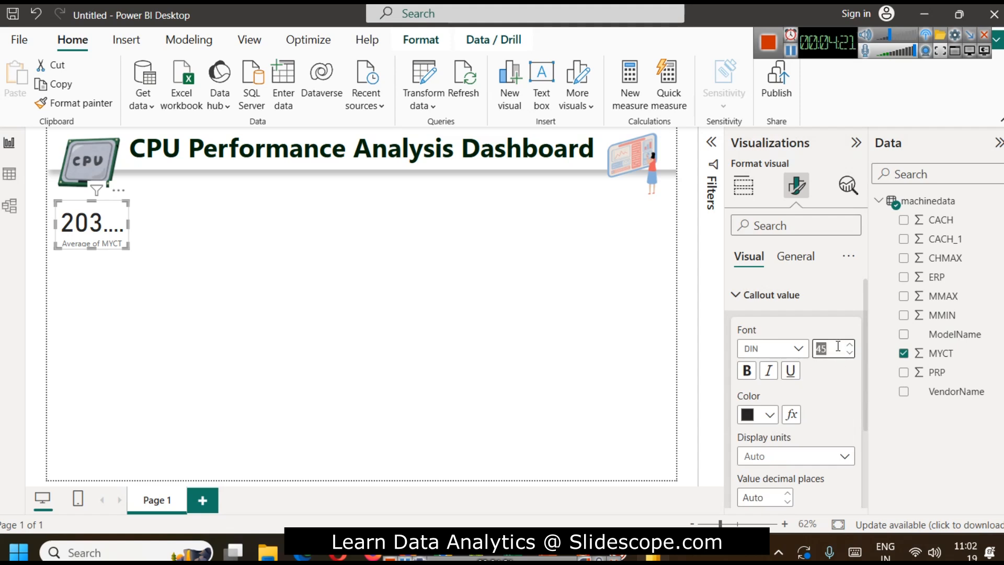
type("32")
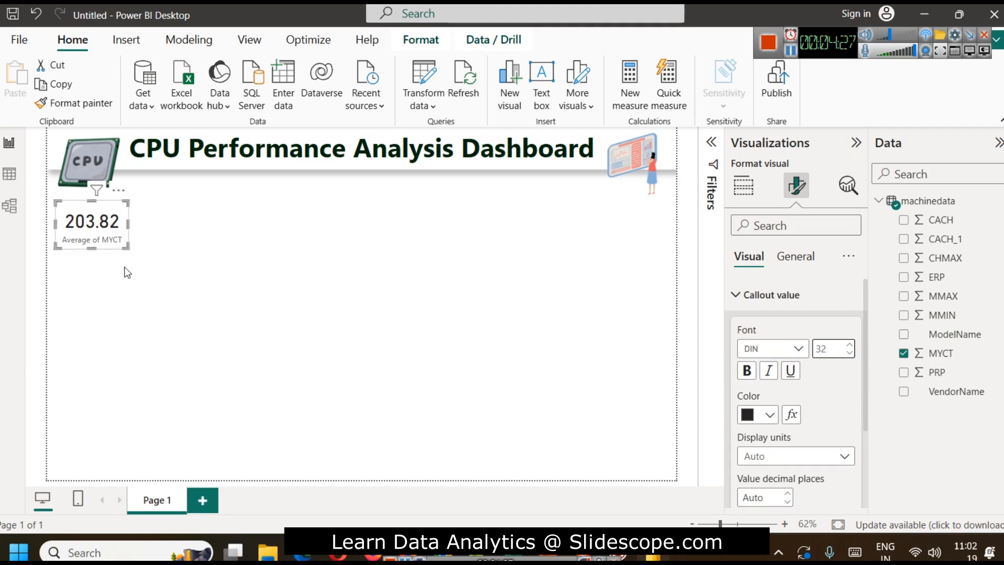
left_click_drag(96, 248, 96, 239)
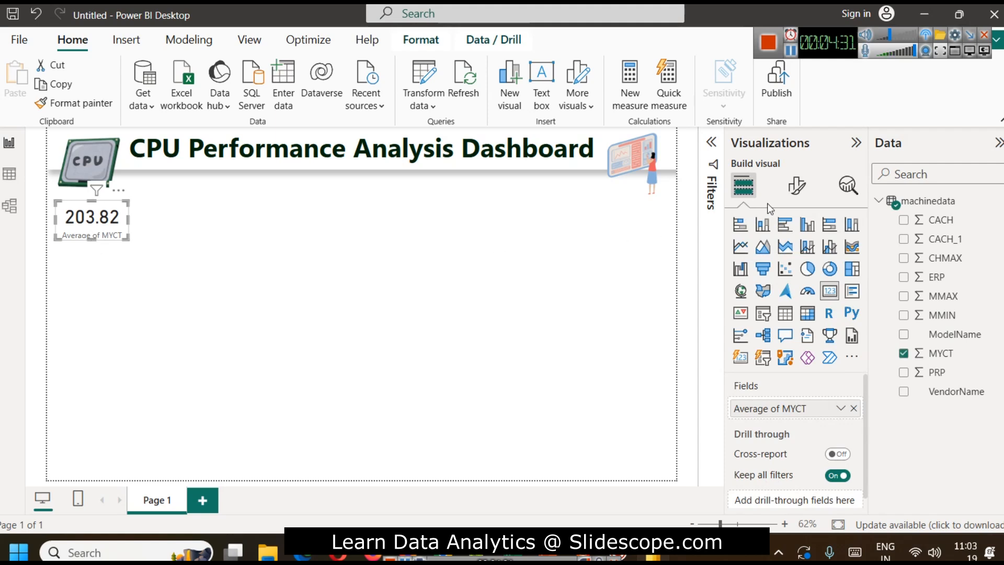
Make the card's category label bold and give it the custom very dark green color #0D1B09
left_click(796, 185)
left_click(794, 343)
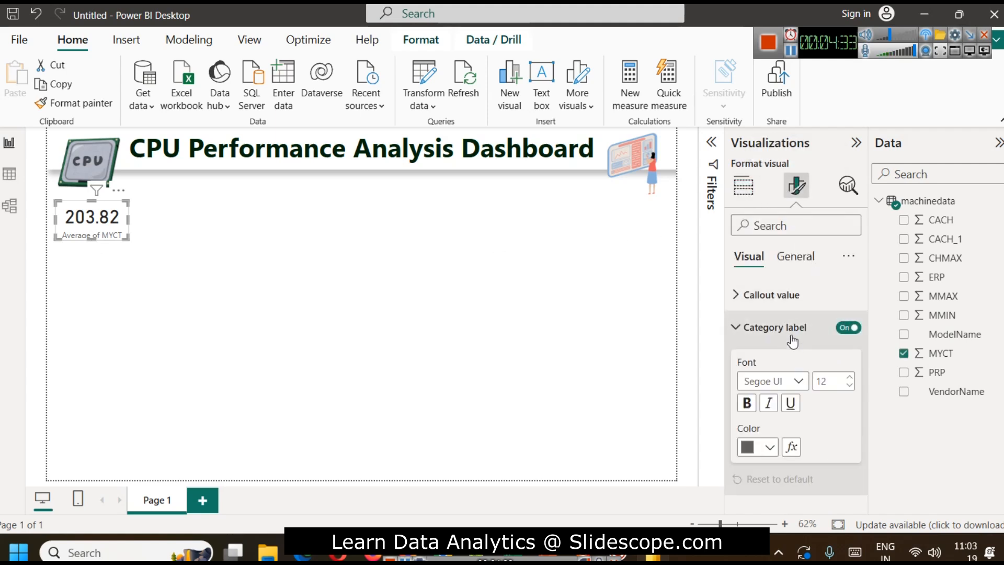
left_click(752, 411)
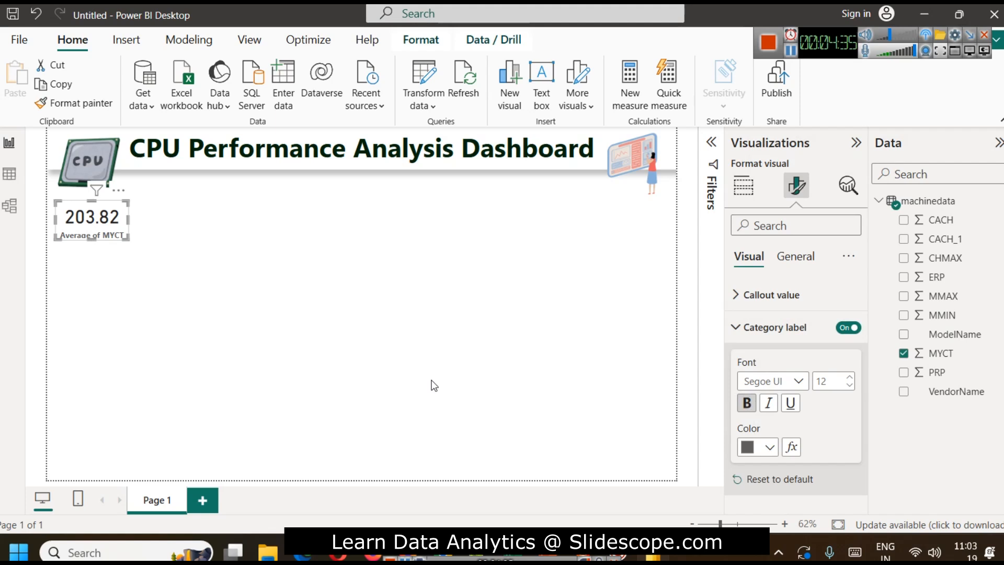
left_click(768, 448)
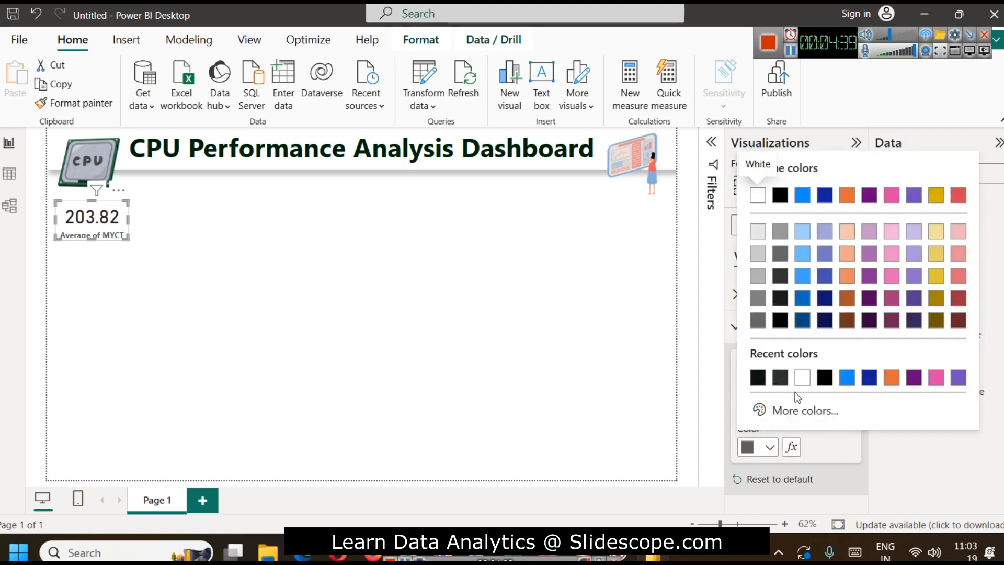
left_click(800, 411)
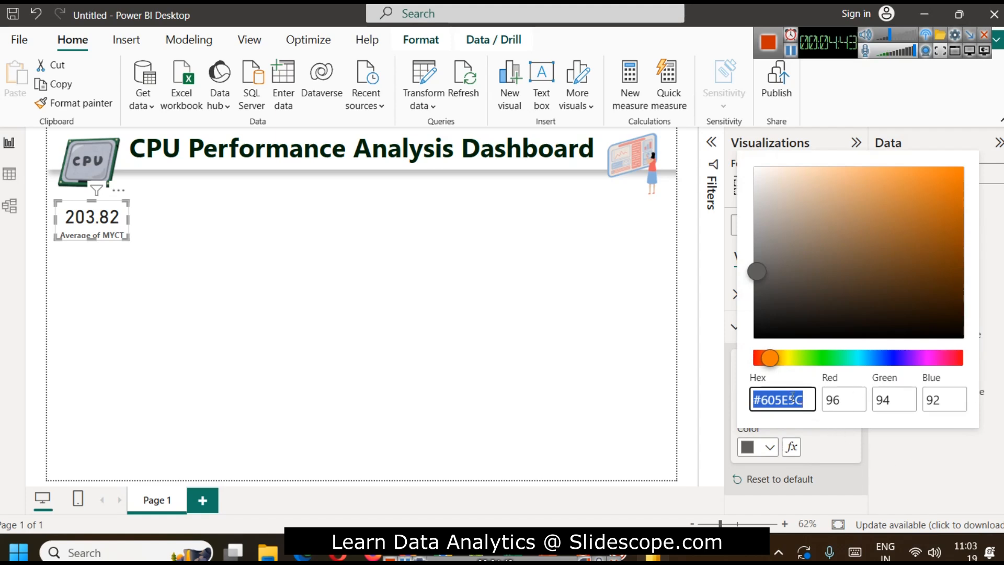
left_click(814, 357)
left_click(889, 316)
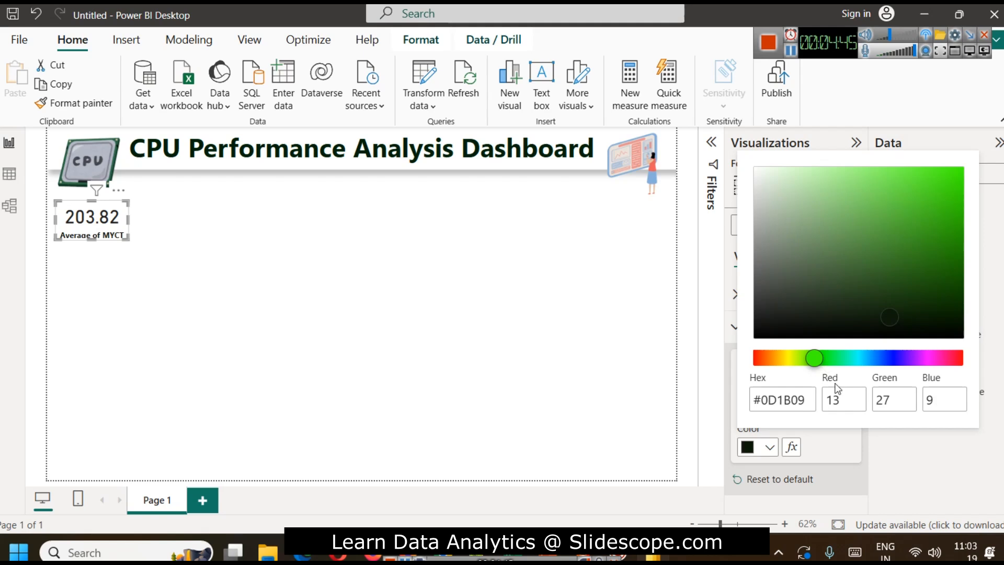
left_click(672, 361)
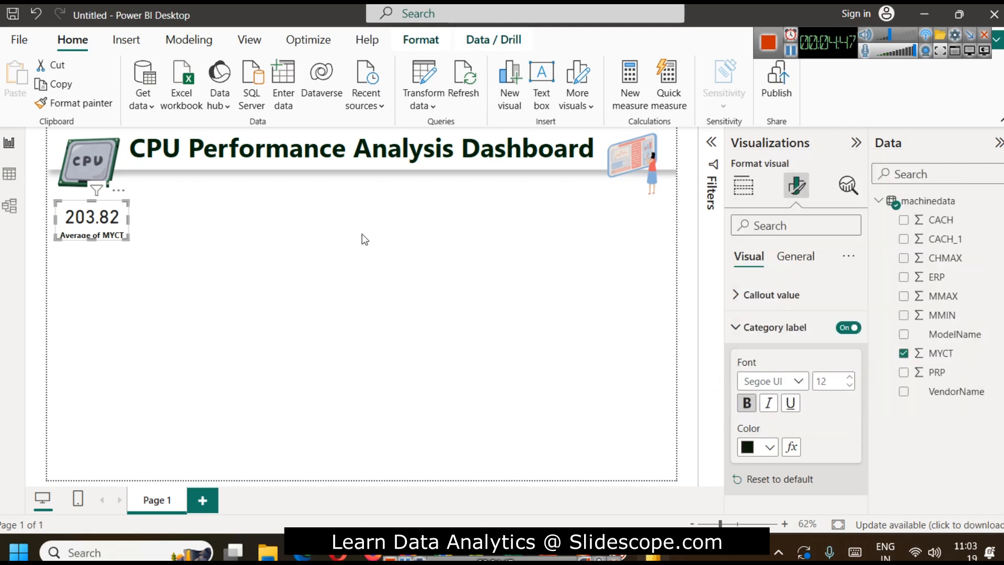
Apply the blue-and-green accessible theme to the report
left_click(249, 40)
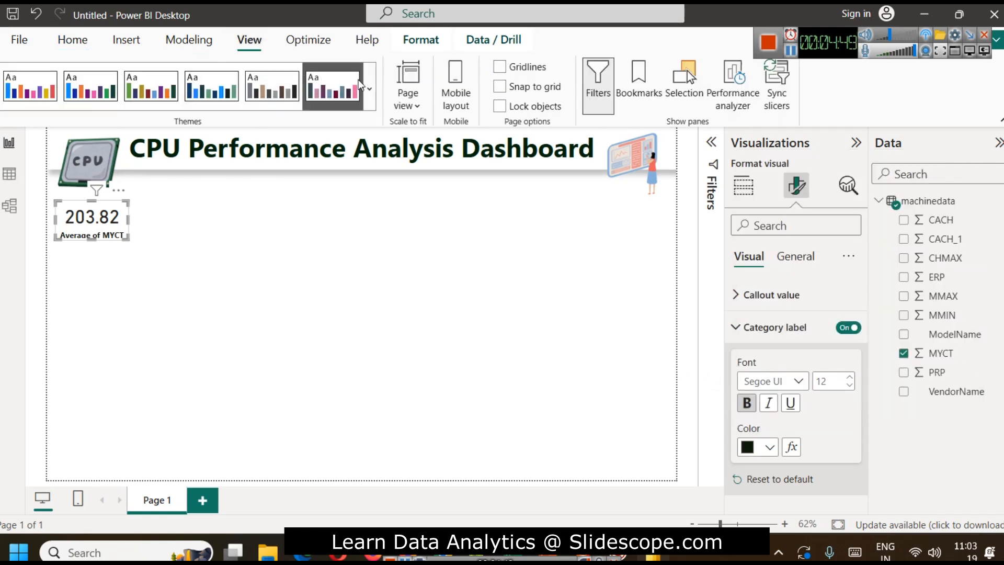
left_click(370, 91)
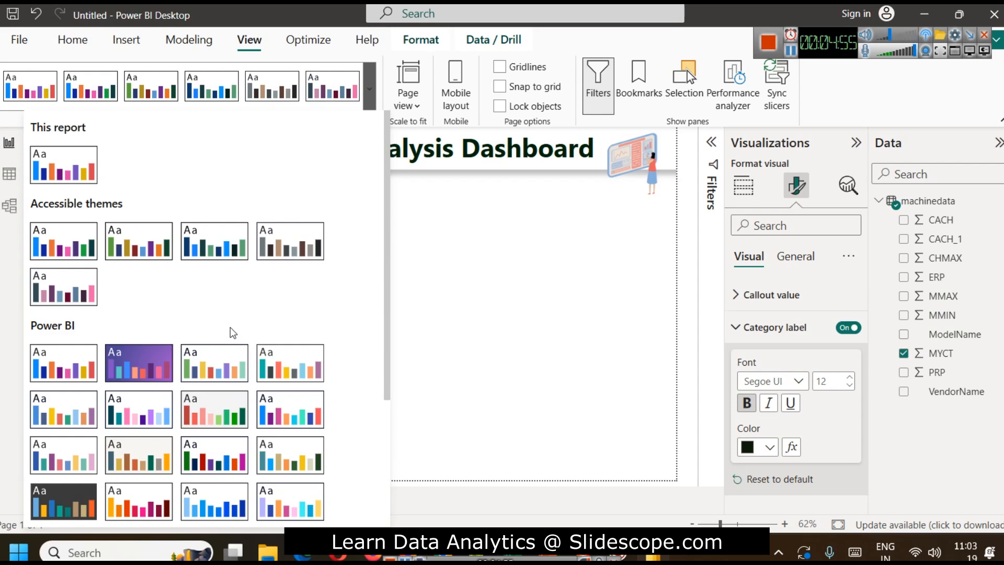
left_click(209, 254)
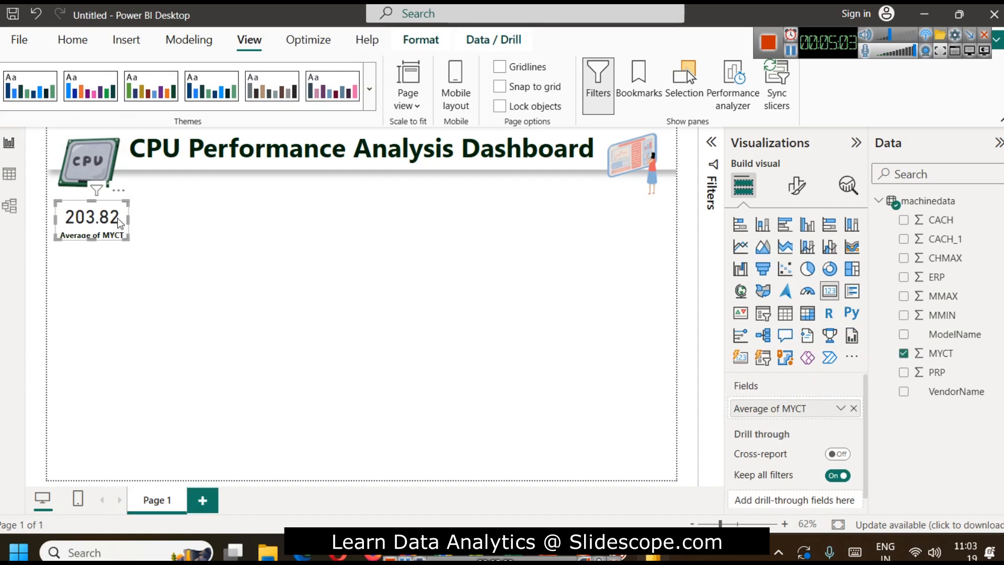
Color the card's callout value with the darkest green theme shade and make it bold
left_click(787, 189)
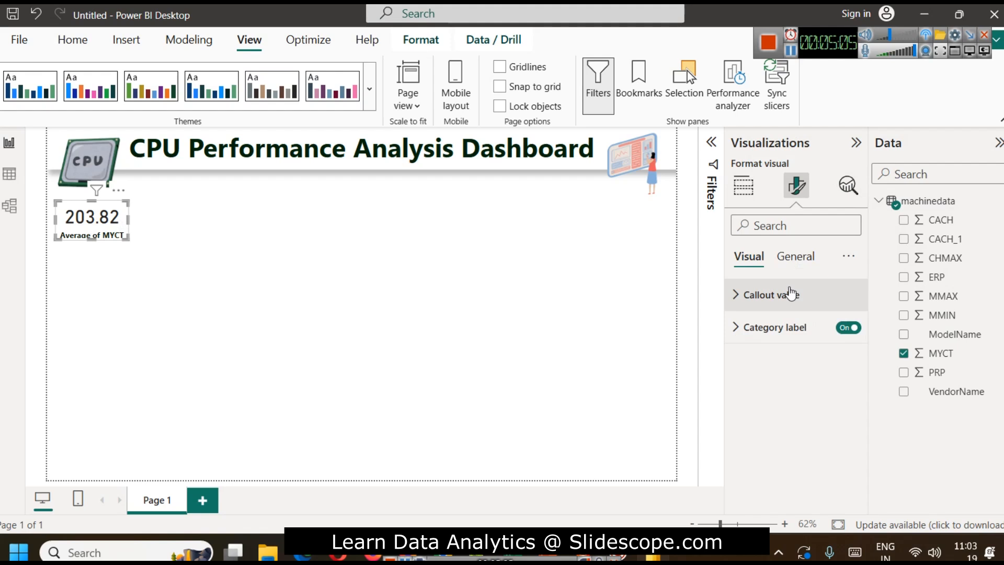
left_click(784, 293)
left_click(769, 416)
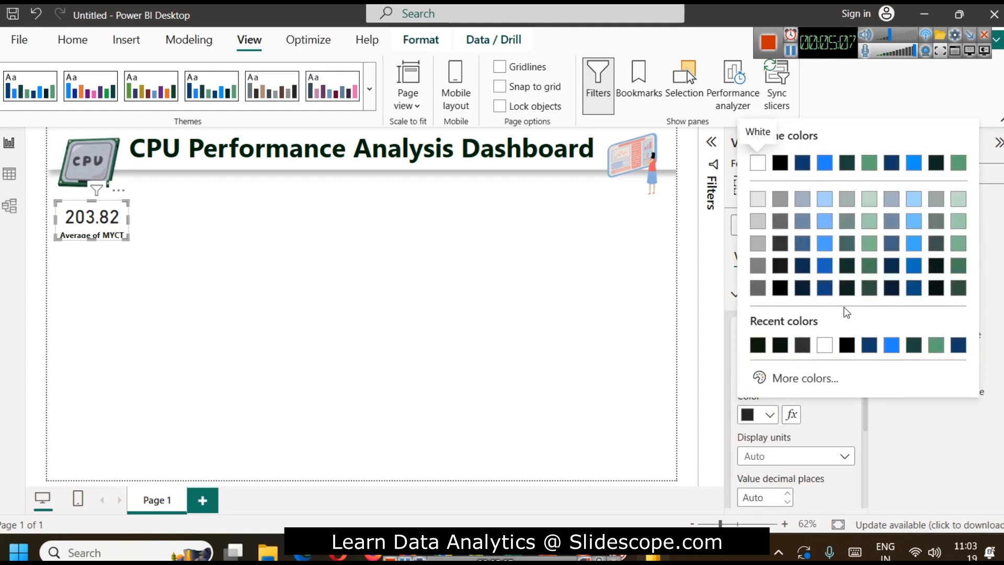
left_click(955, 291)
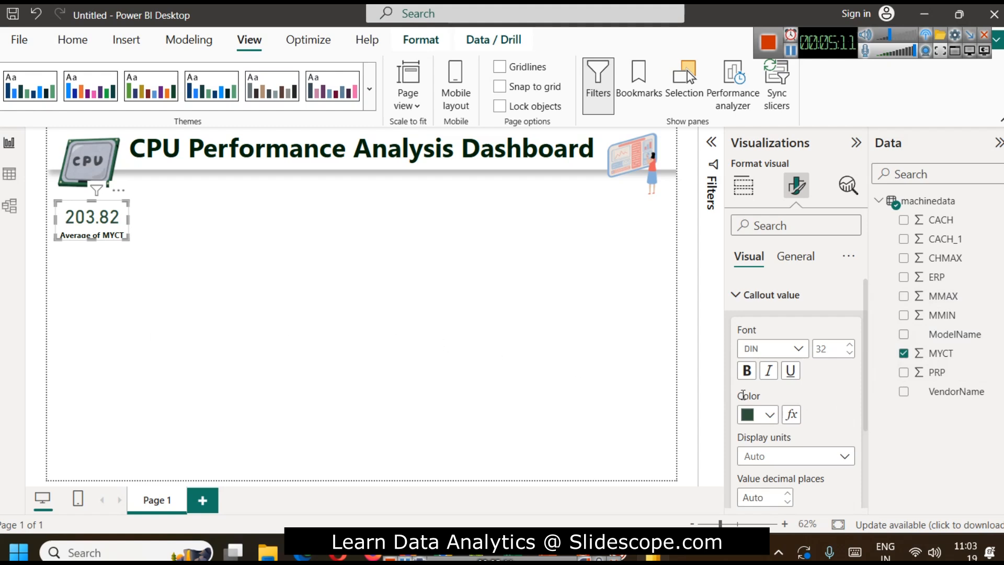
left_click(746, 370)
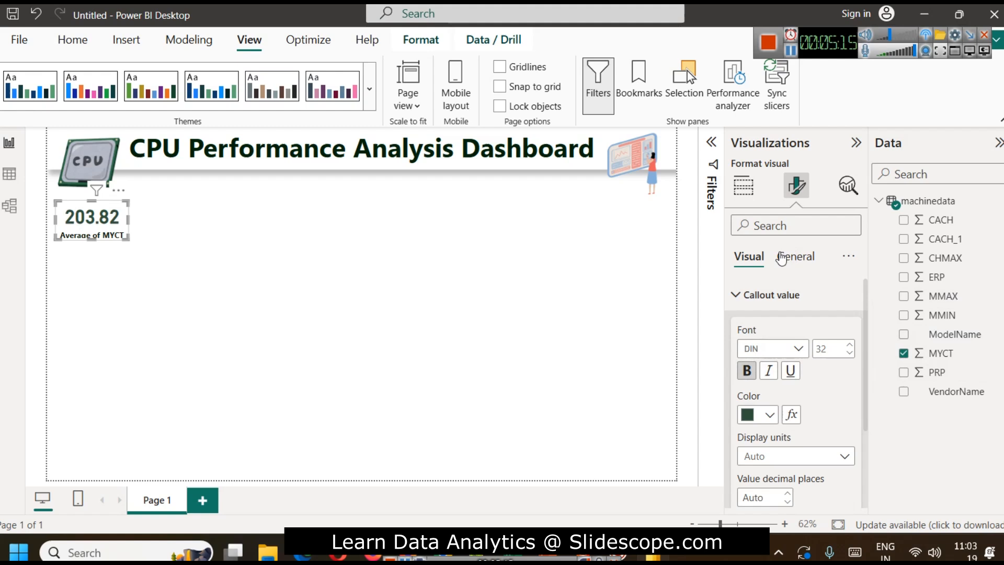
Change the card's category label to the darkest navy theme shade and make the card slightly taller to fit the label
left_click(772, 294)
left_click(775, 328)
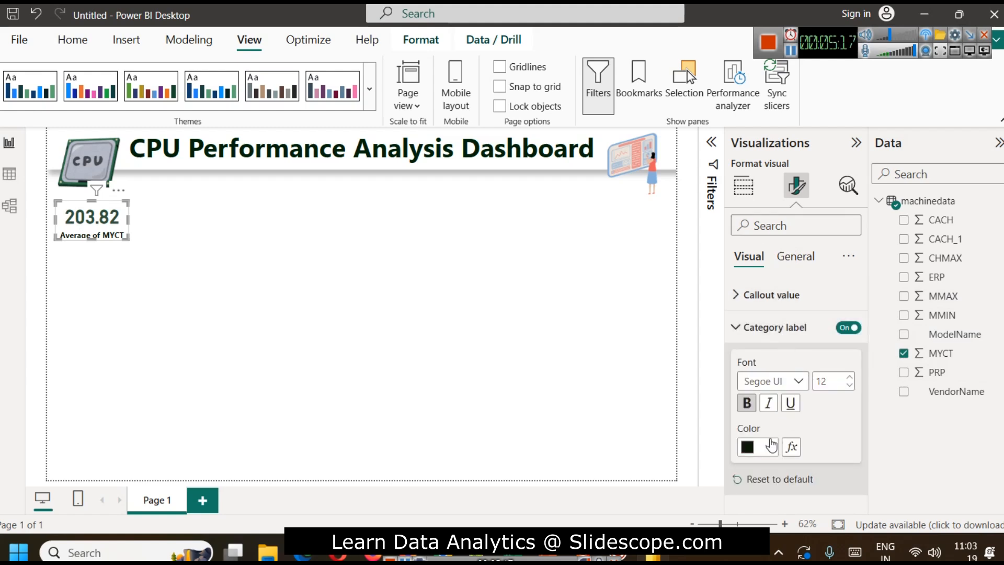
left_click(769, 447)
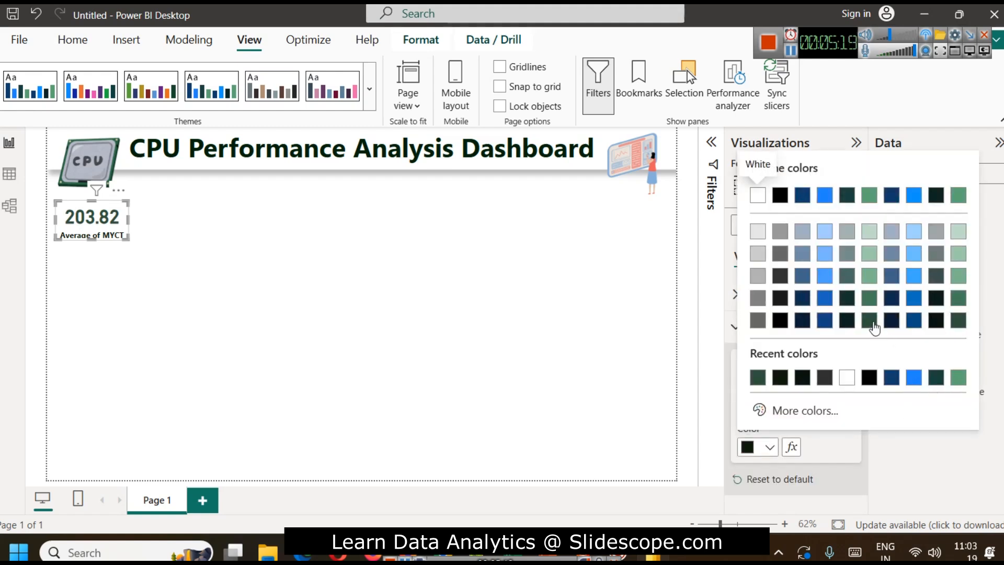
left_click(892, 320)
left_click(209, 291)
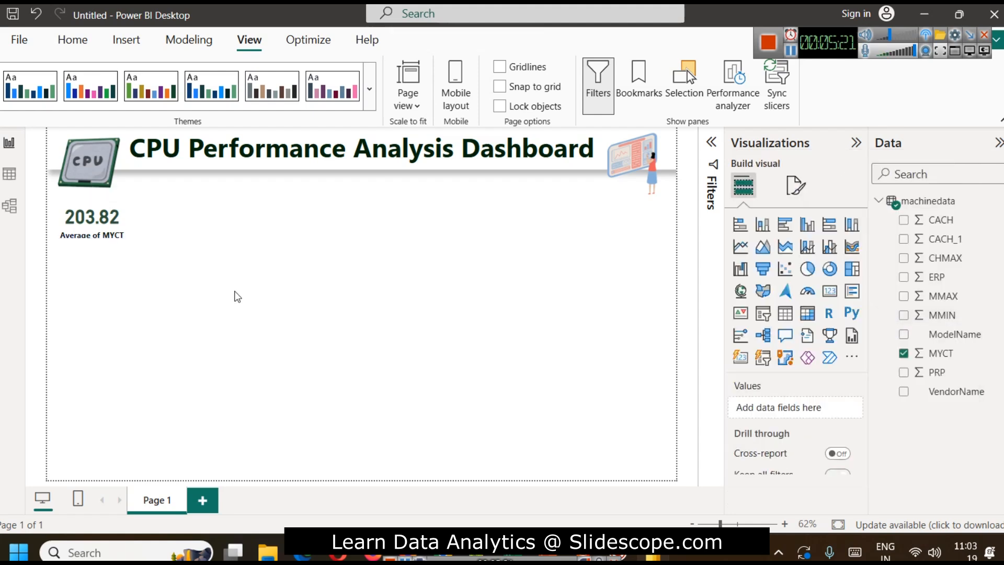
left_click(99, 238)
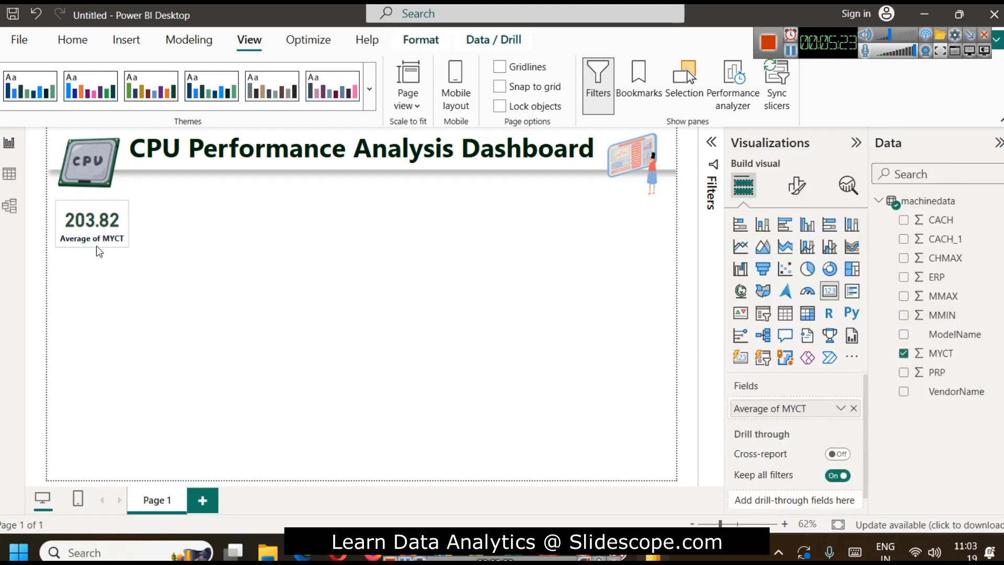
Turn on the card's visual border and color it with the lightest green theme shade
left_click(119, 285)
left_click(92, 223)
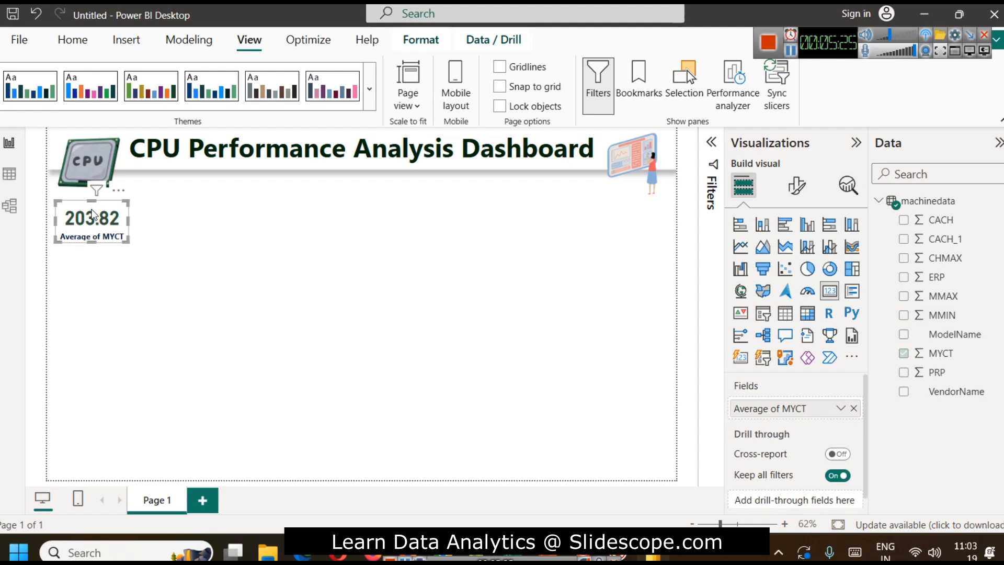
left_click(796, 184)
left_click(810, 255)
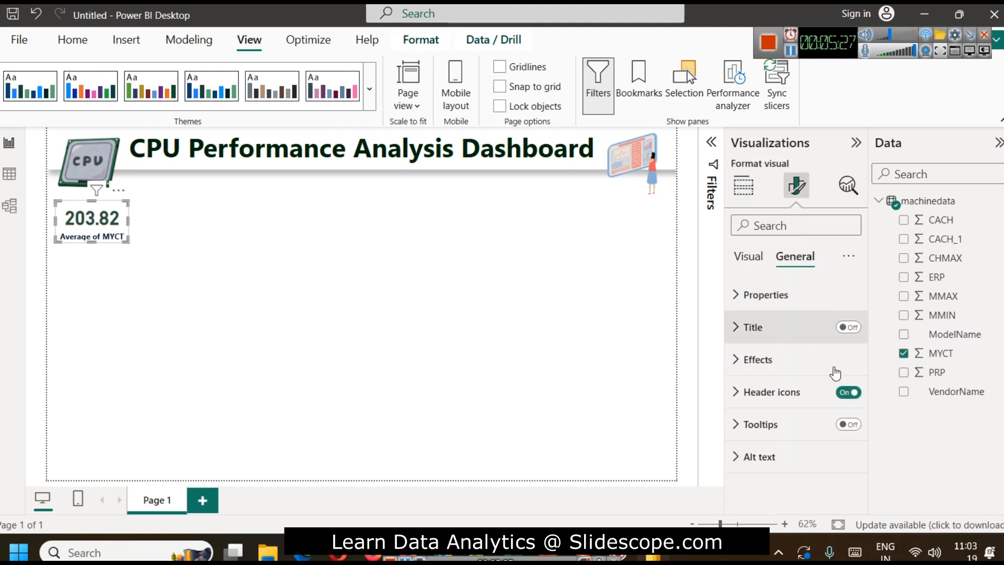
left_click(794, 366)
scroll(786, 374, "down", 3)
left_click(841, 370)
left_click(743, 370)
left_click(760, 407)
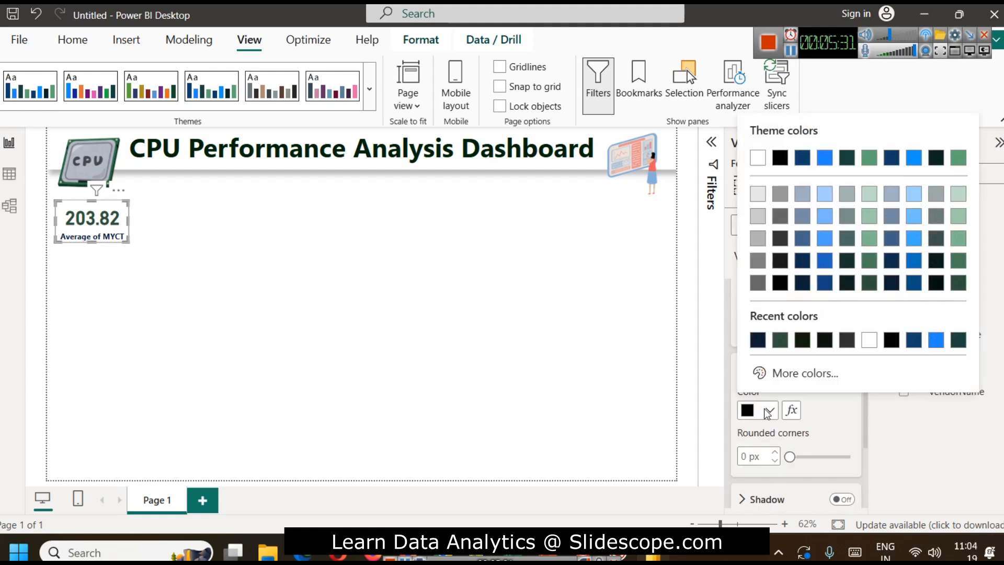
left_click(961, 201)
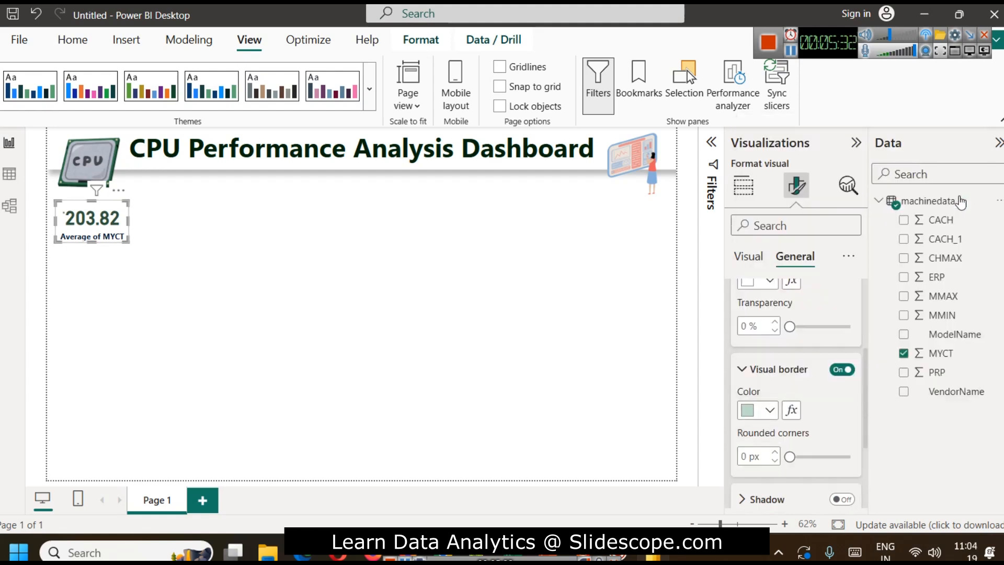
left_click(170, 246)
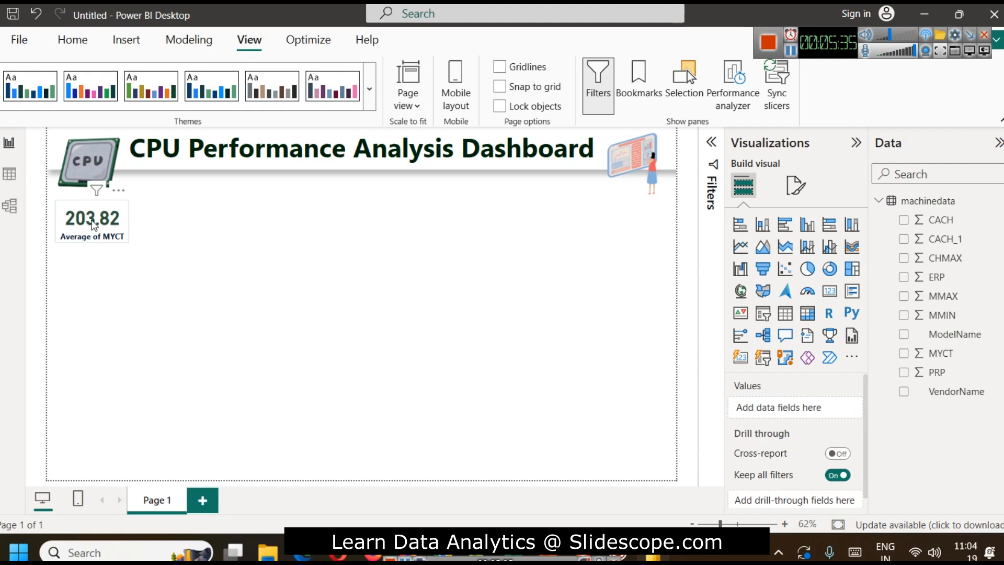
Turn on the shadow effect for the Average of MYCT card
left_click(96, 226)
left_click(796, 186)
left_click(795, 256)
left_click(784, 359)
scroll(781, 427, "down", 3)
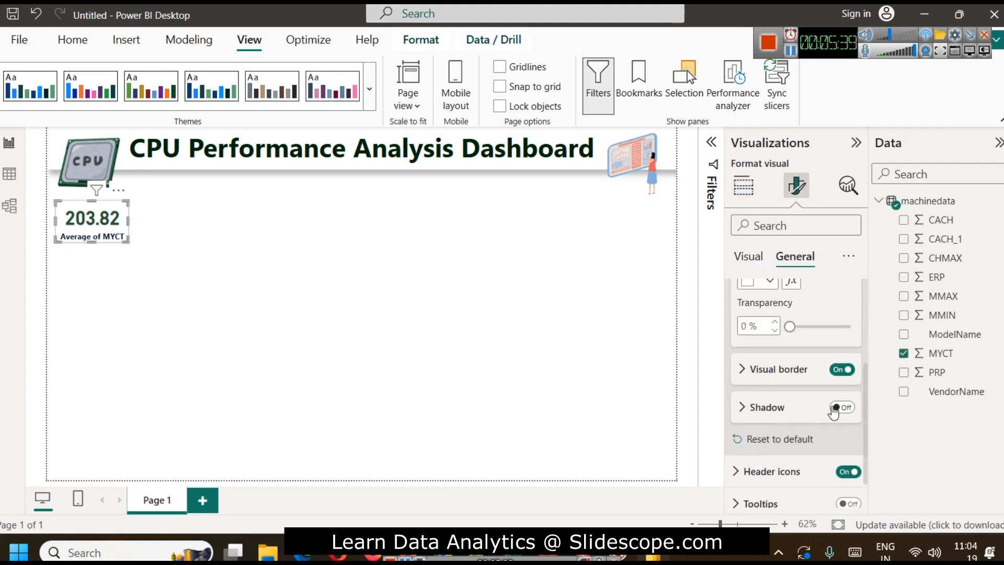
left_click(841, 407)
left_click(347, 339)
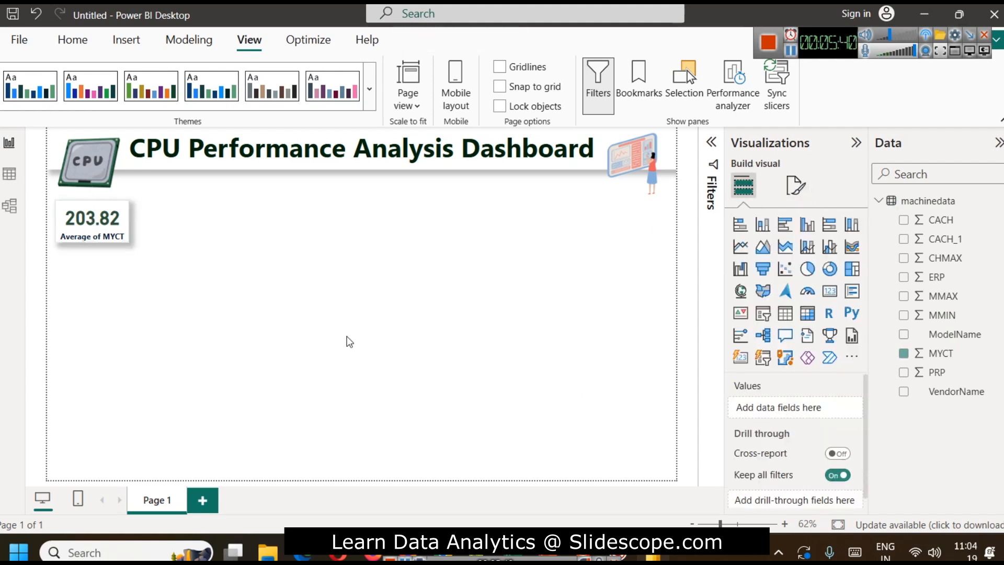
Duplicate the Average of MYCT card three times and arrange the copies in a row beside the original
left_click(87, 233)
key("ctrl+c")
key("ctrl+v")
left_click_drag(88, 232, 288, 221)
key("ctrl+v")
key("ctrl+v")
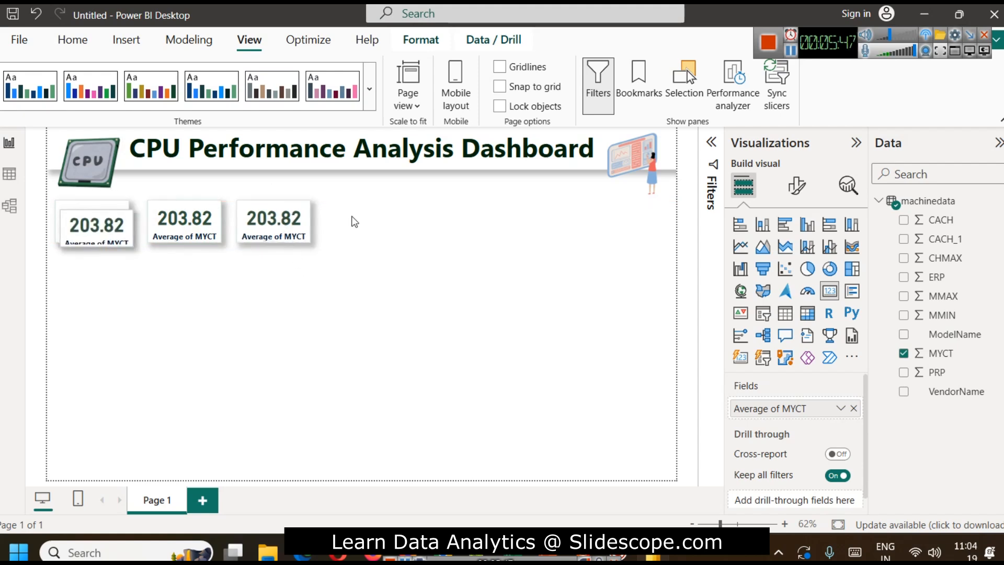
left_click_drag(104, 232, 373, 234)
left_click(403, 299)
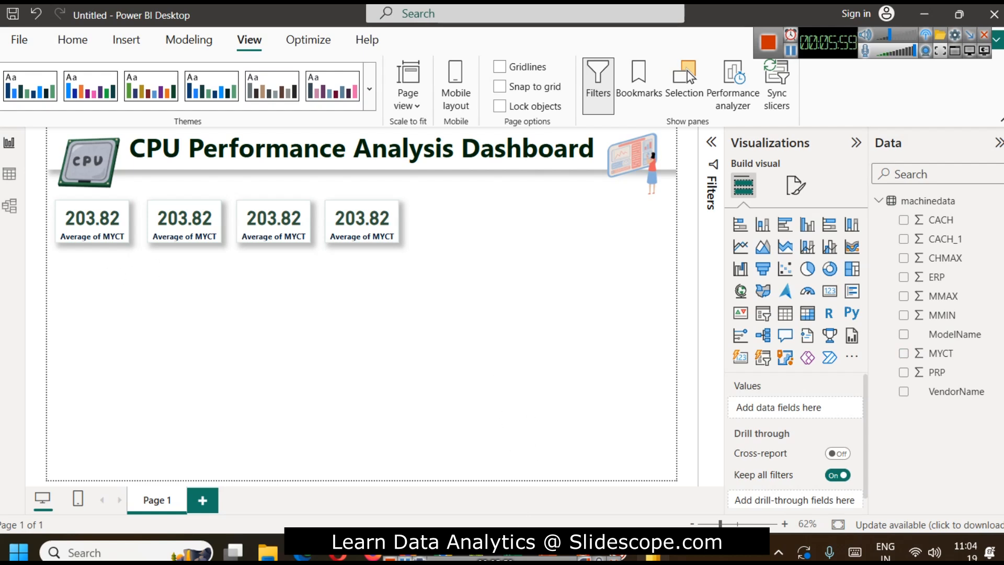
Examine the columns and rows of machinedata.csv in Excel, then return to Power BI
mouse_move(512, 554)
left_click(633, 503)
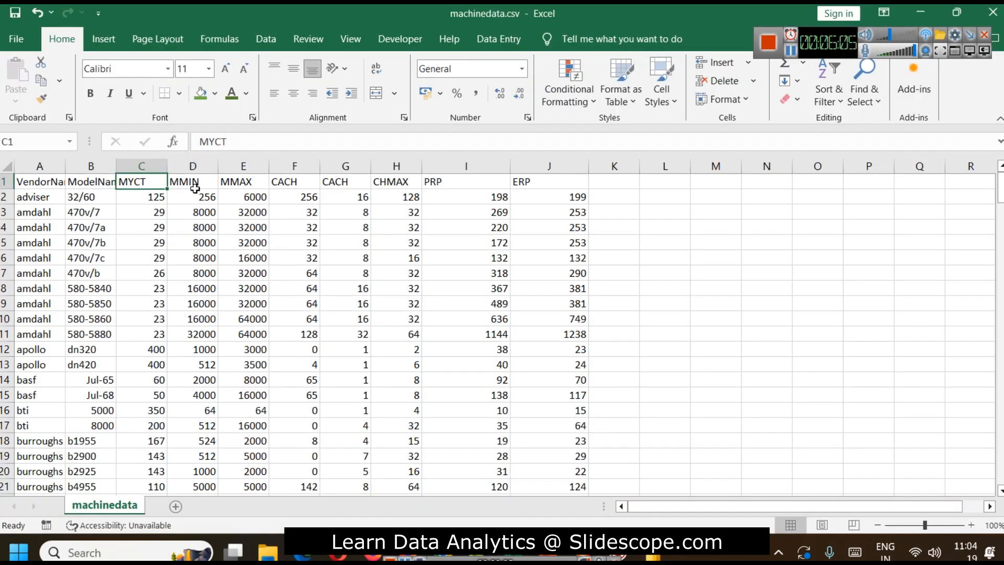
left_click(166, 219)
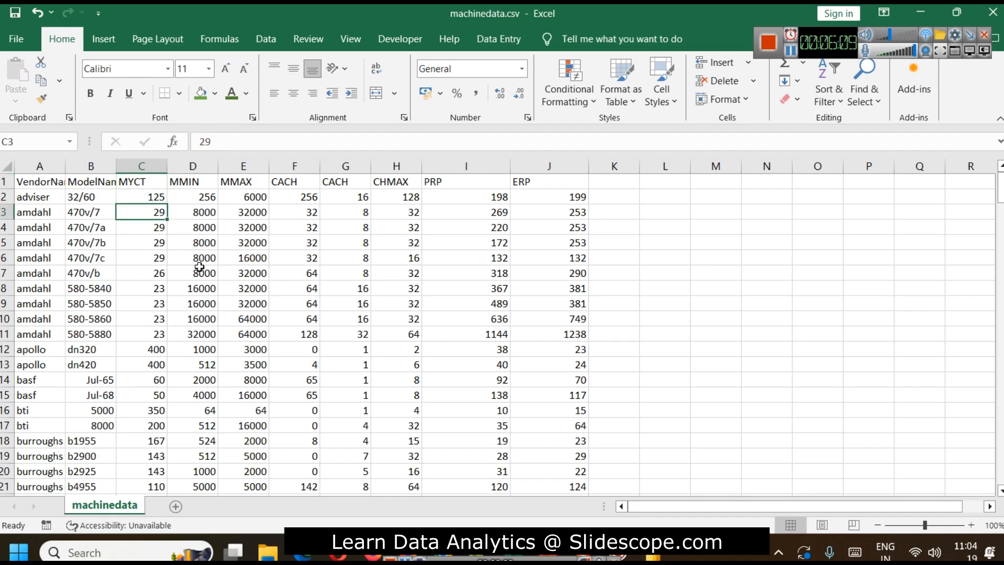
scroll(165, 303, "down", 3)
scroll(165, 303, "up", 3)
left_click(922, 12)
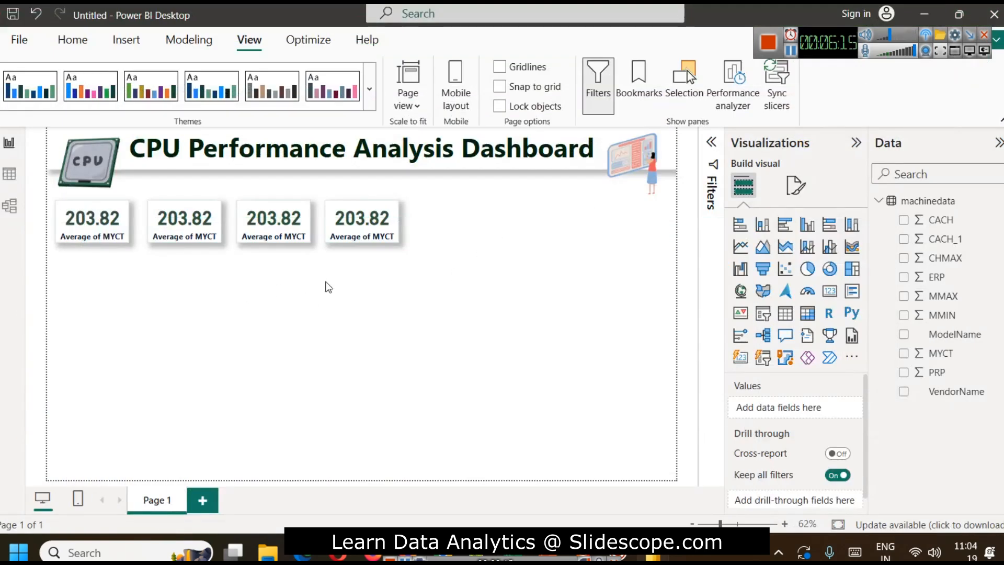
Move all four cards together slightly up toward the header
left_click_drag(450, 268, 59, 210)
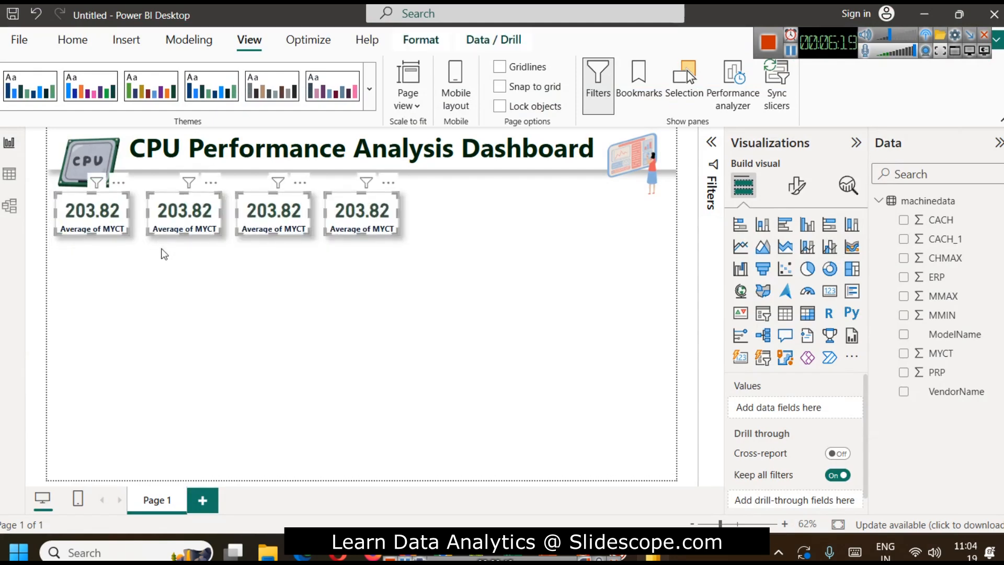
left_click(200, 289)
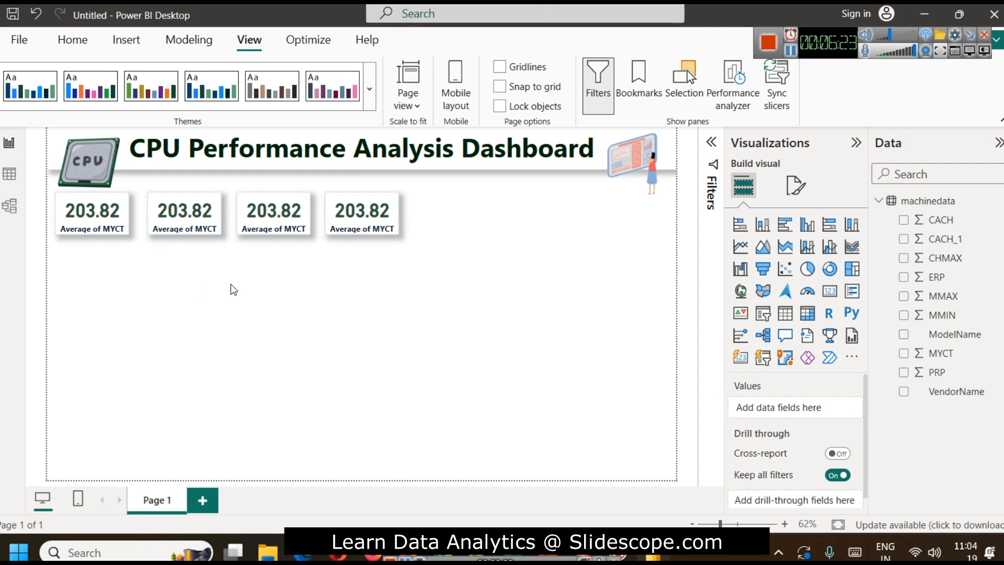
Replace MYCT in the second card with PRP and aggregate it as Average
left_click(198, 218)
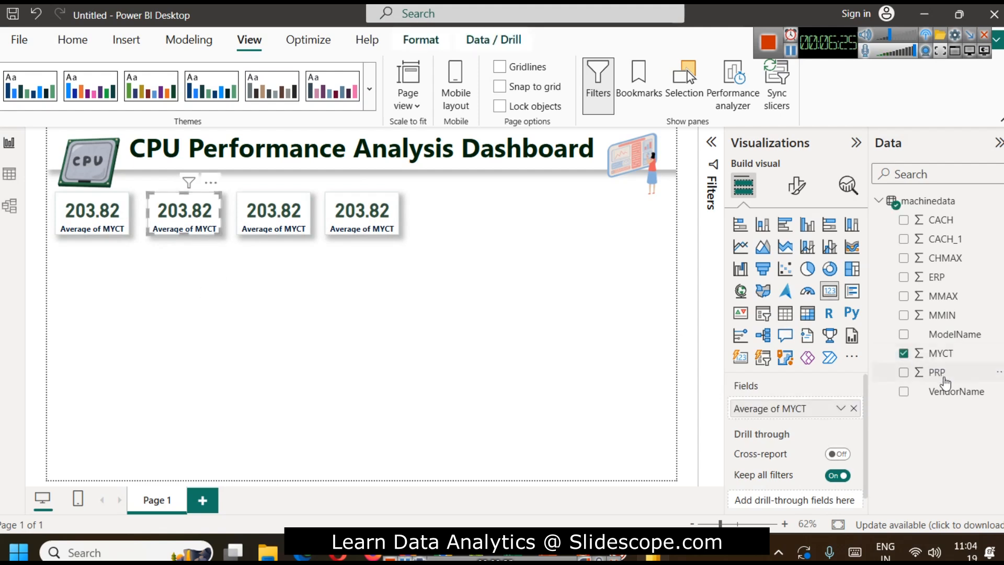
left_click(854, 408)
left_click_drag(912, 381, 819, 408)
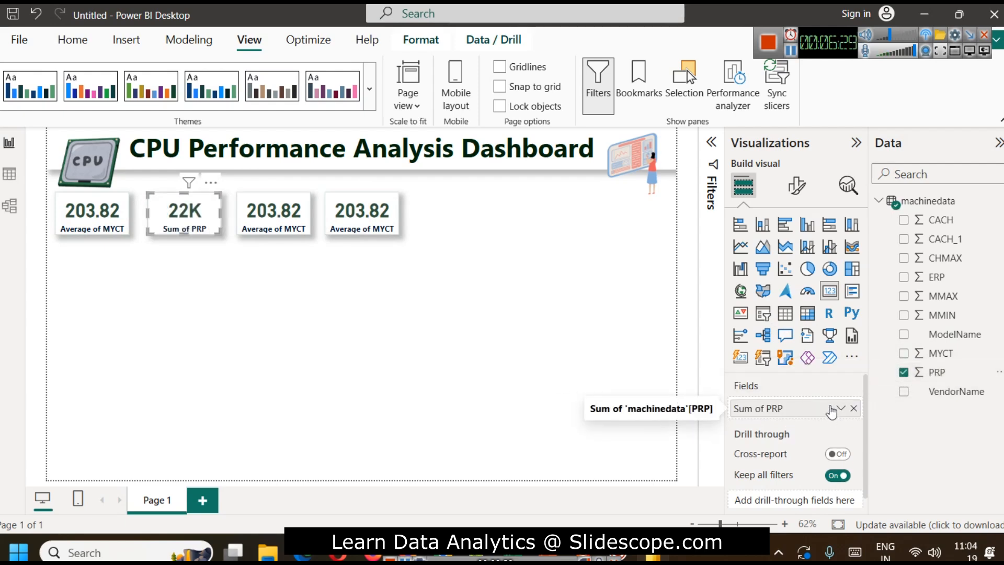
left_click(839, 409)
left_click(888, 231)
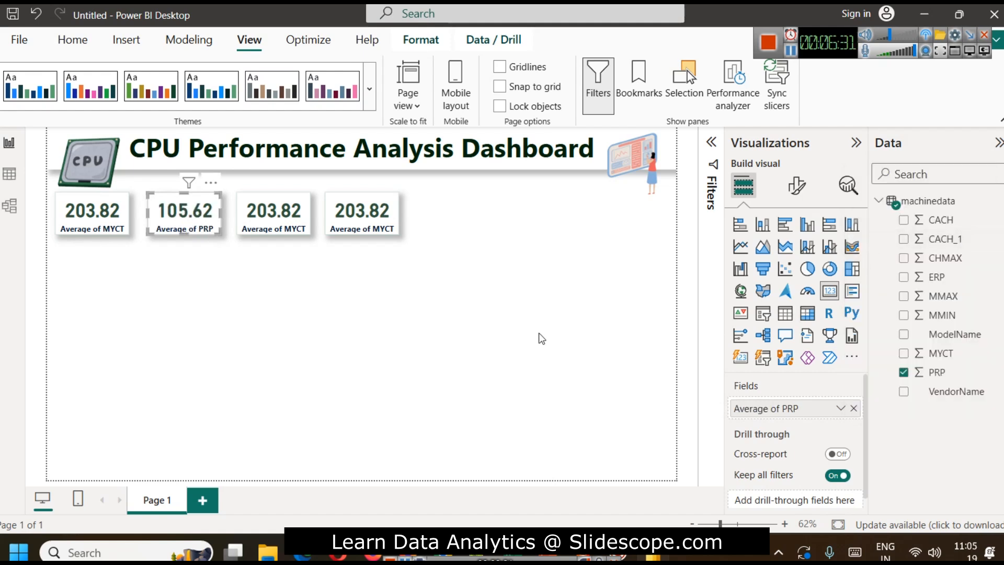
left_click(534, 309)
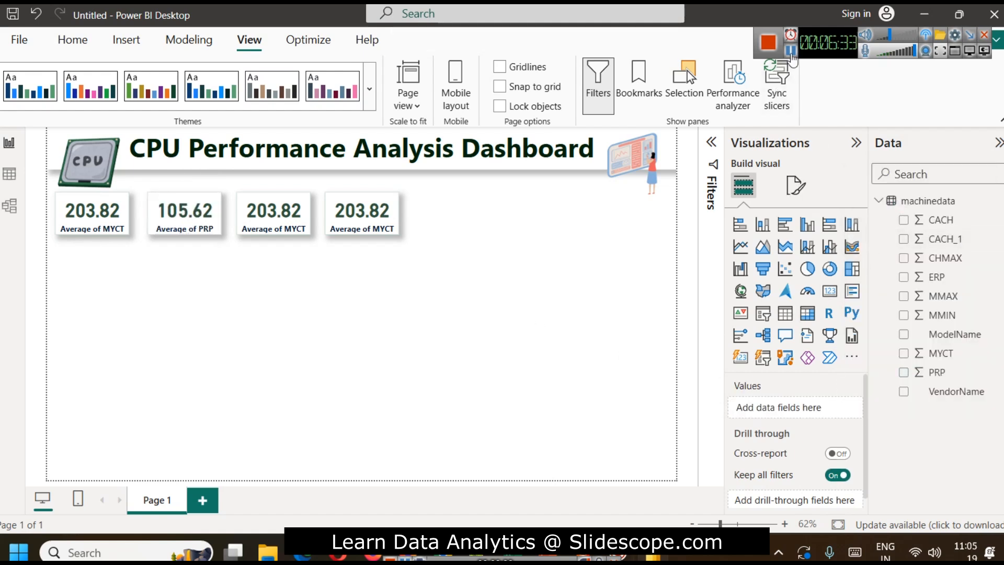
Replace MYCT in the third card with CACH and aggregate it as Average
left_click(830, 291)
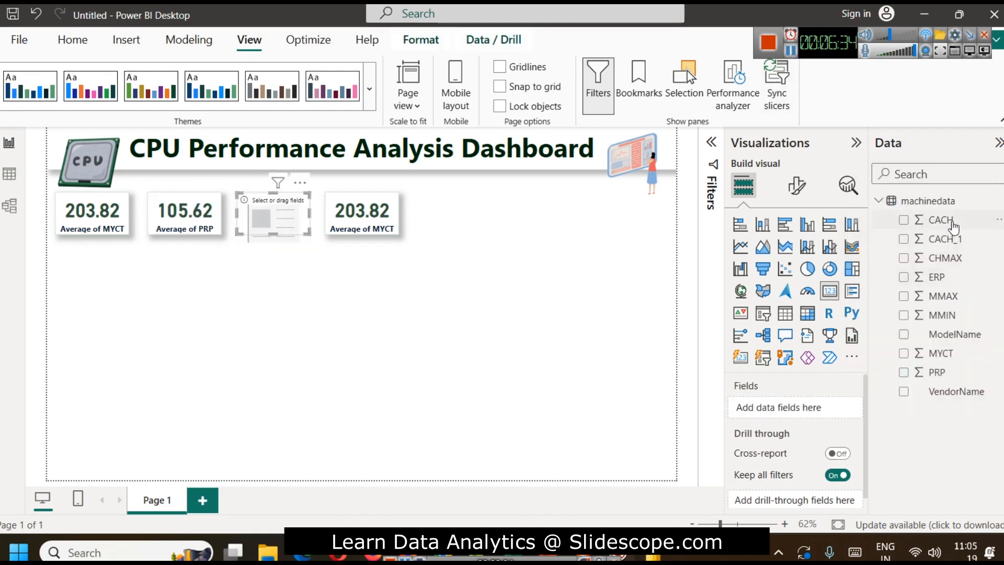
left_click_drag(941, 220, 786, 408)
left_click(544, 369)
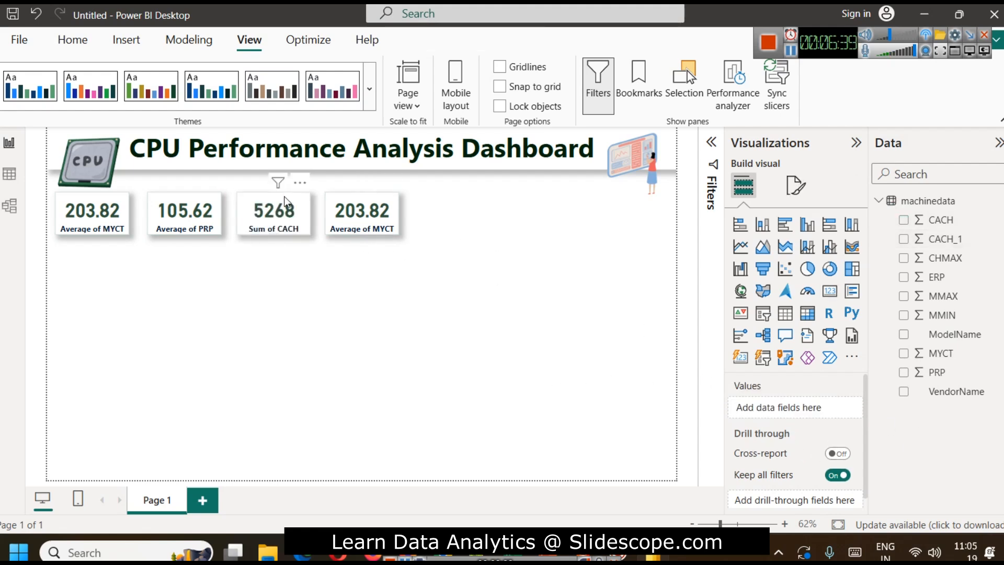
left_click(287, 214)
left_click(851, 409)
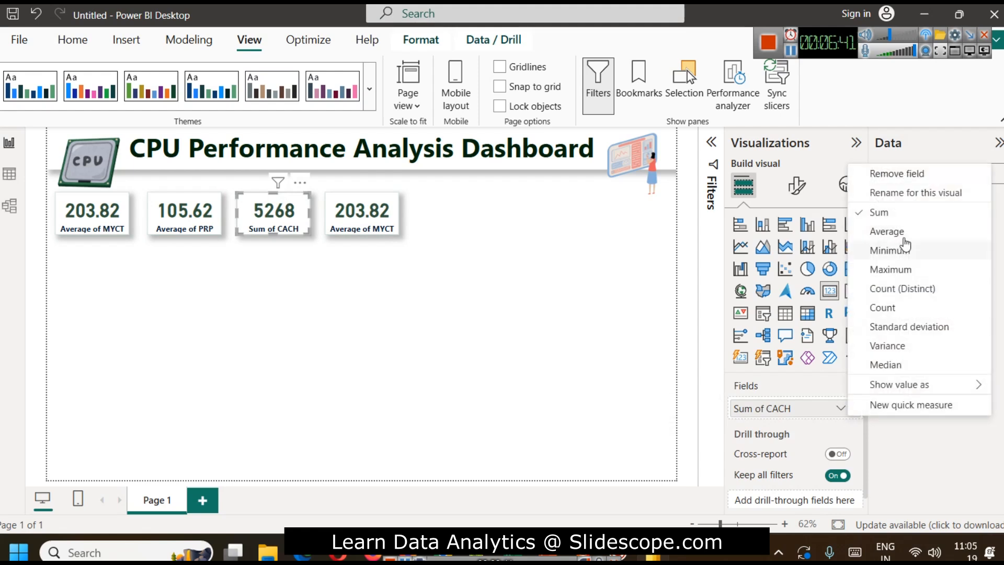
left_click(900, 233)
left_click(382, 333)
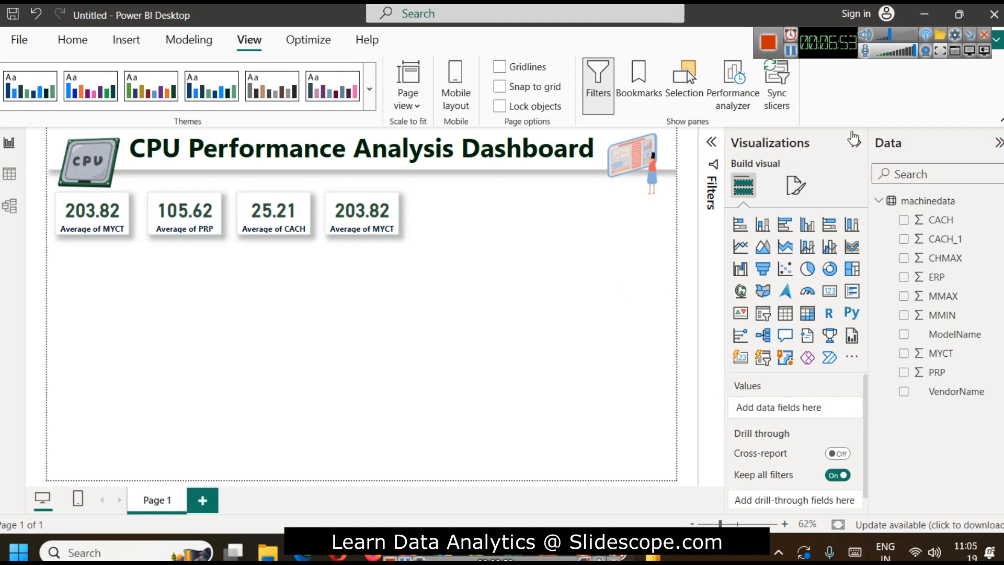
Switch to the browser and view the web search on average cache memory of processors
key("alt+Tab")
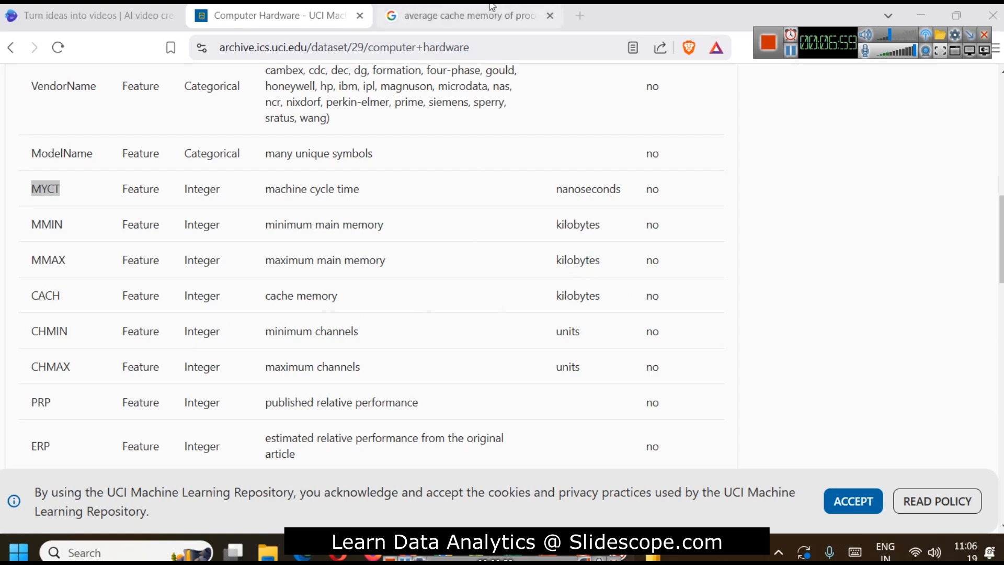
left_click(470, 15)
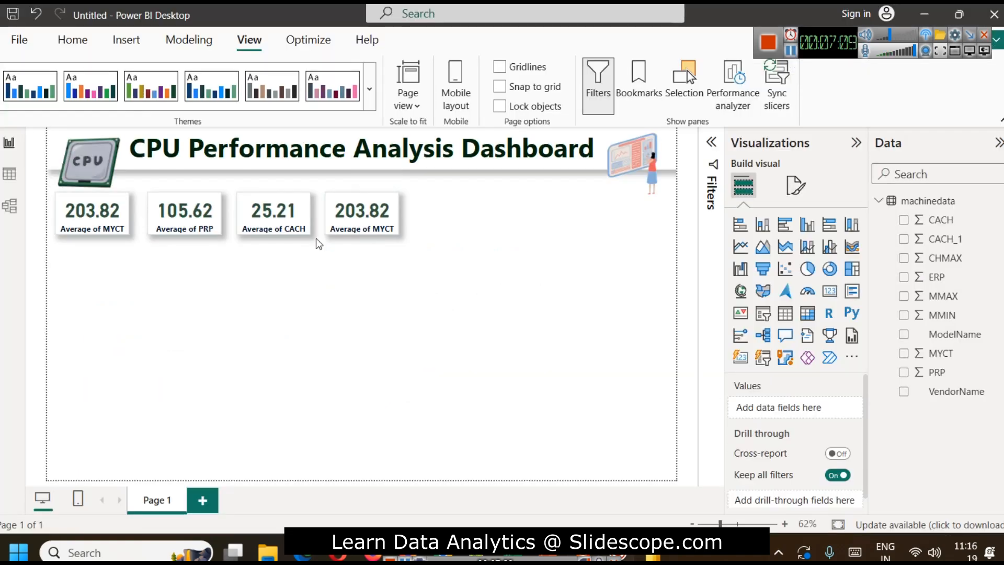
Replace MYCT in the fourth card with MMIN and aggregate it as Average
left_click(358, 230)
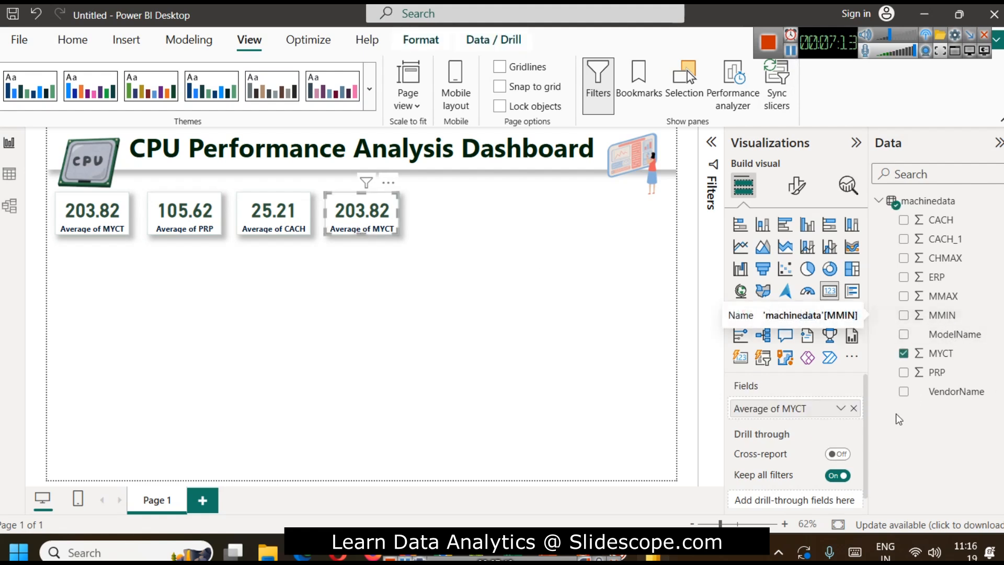
left_click(853, 407)
left_click_drag(940, 320, 816, 407)
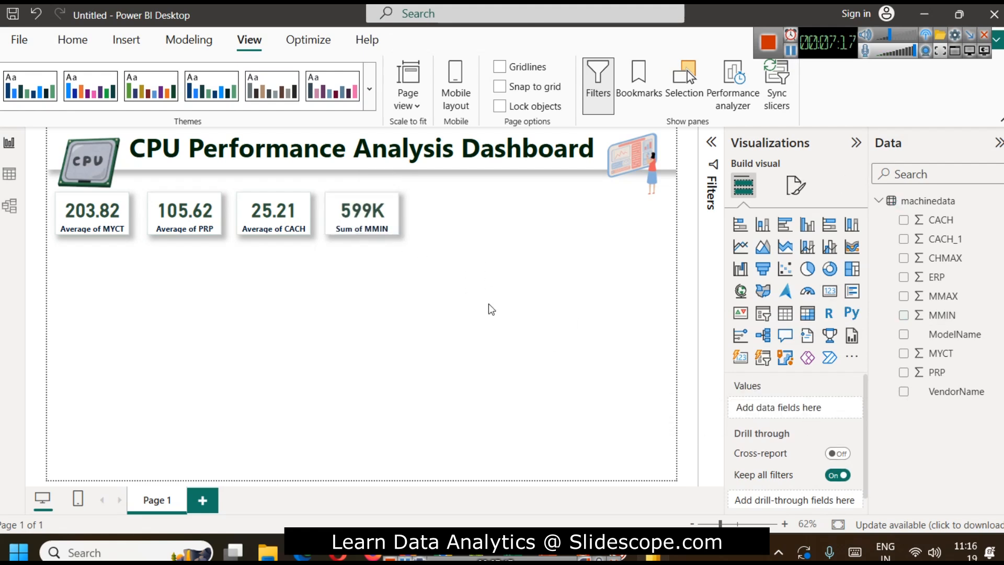
left_click(361, 225)
left_click(841, 408)
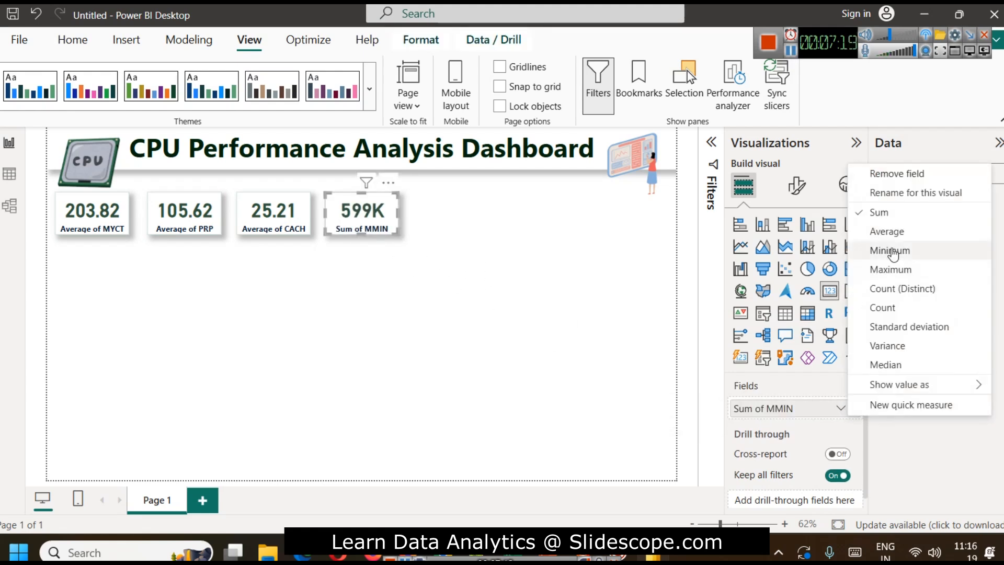
left_click(878, 230)
left_click(407, 238)
Duplicate the Average of MMIN card and place the copy to its right as the fifth card
left_click(384, 214)
key("ctrl+c")
key("ctrl+v")
left_click_drag(383, 216, 468, 217)
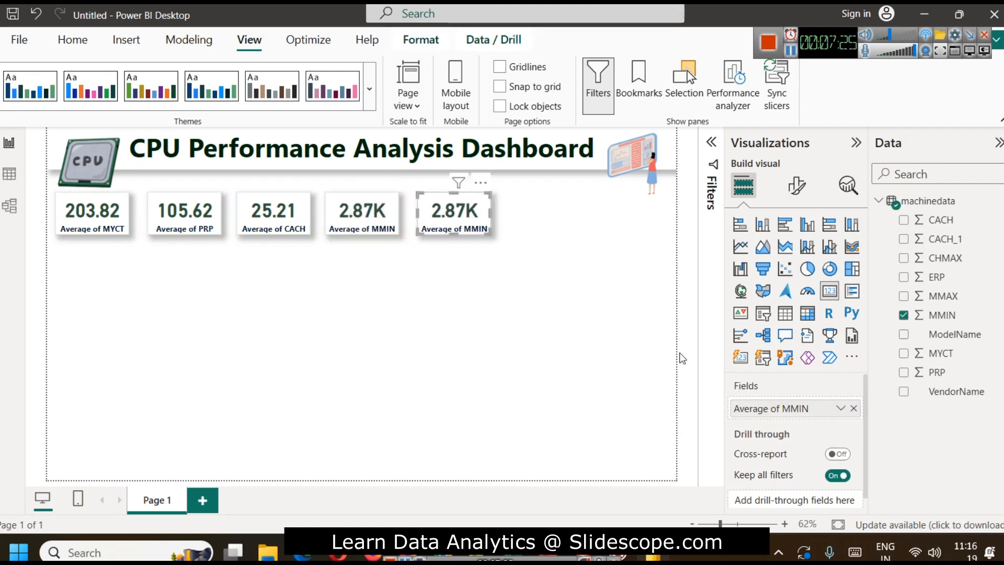
Replace MMIN in the fifth card with MMAX aggregated as Average, and shift the card slightly left
left_click(854, 407)
left_click_drag(985, 297, 837, 408)
left_click(840, 407)
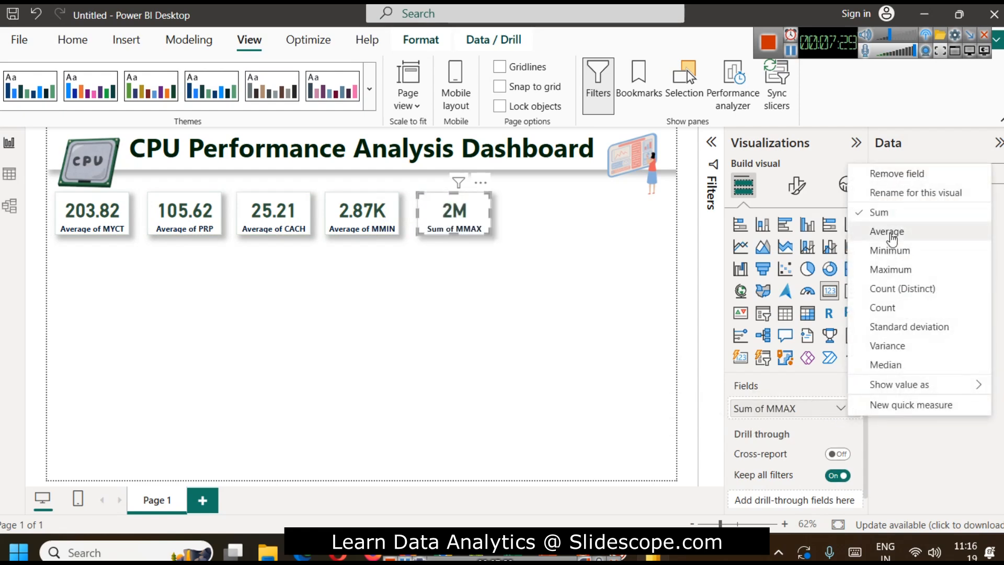
left_click(887, 231)
left_click(628, 314)
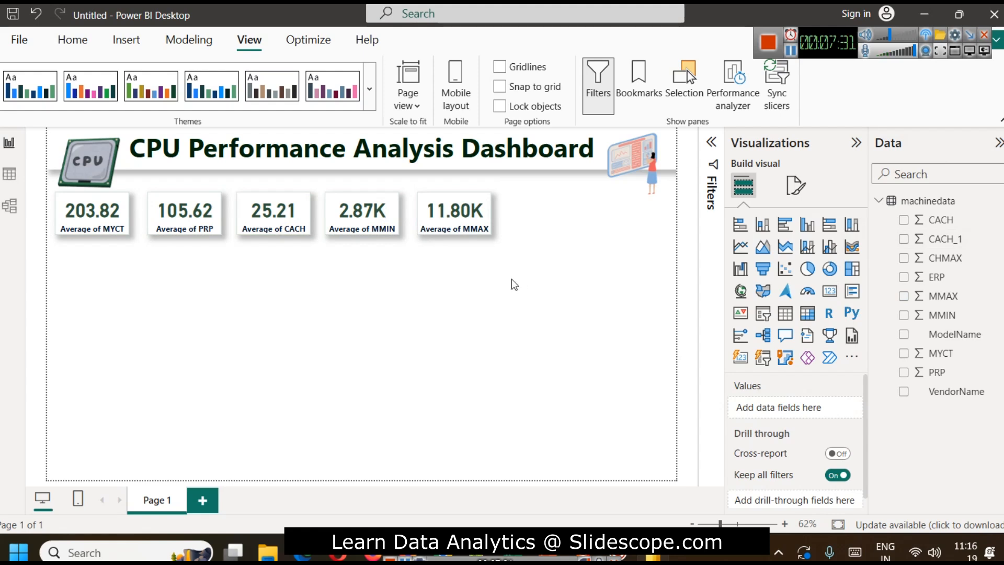
left_click(442, 212)
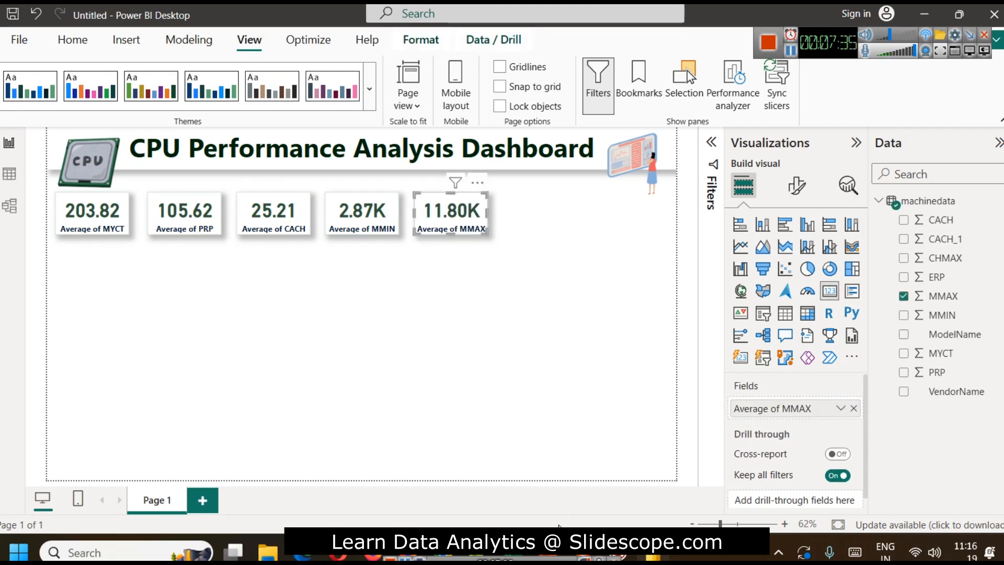
key("alt+Tab")
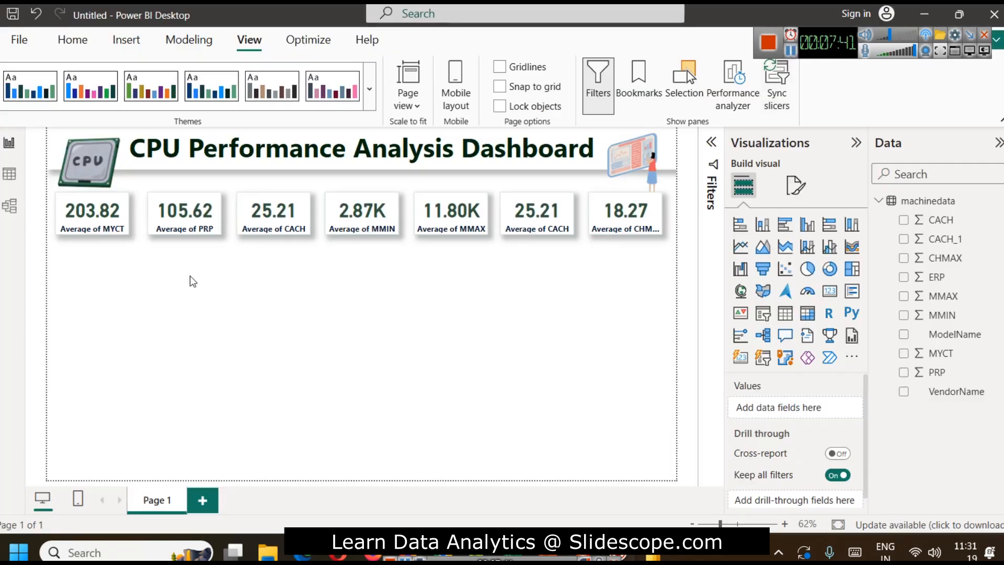
Replace CACH in the third card with ERP and aggregate it as Average
left_click(199, 225)
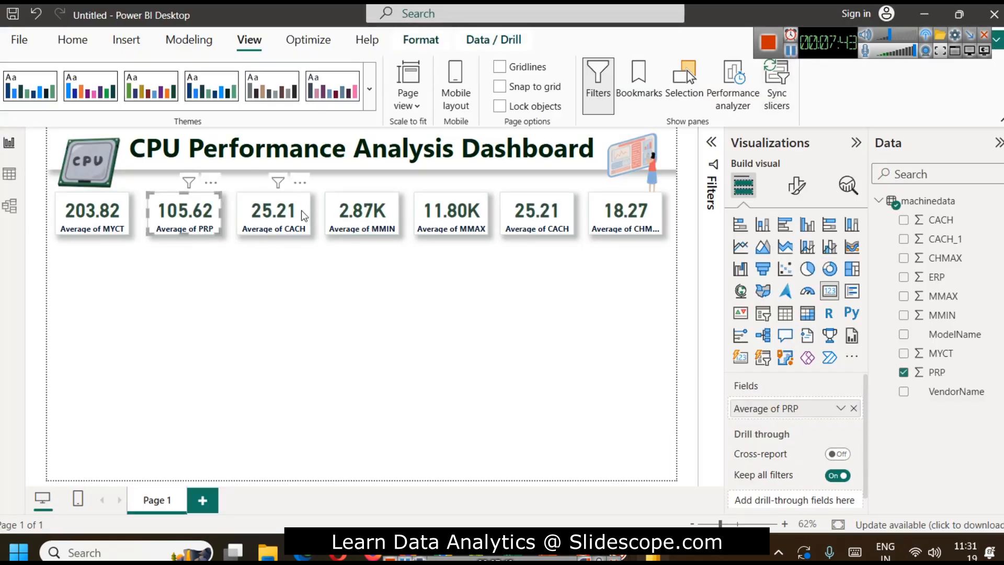
left_click(277, 225)
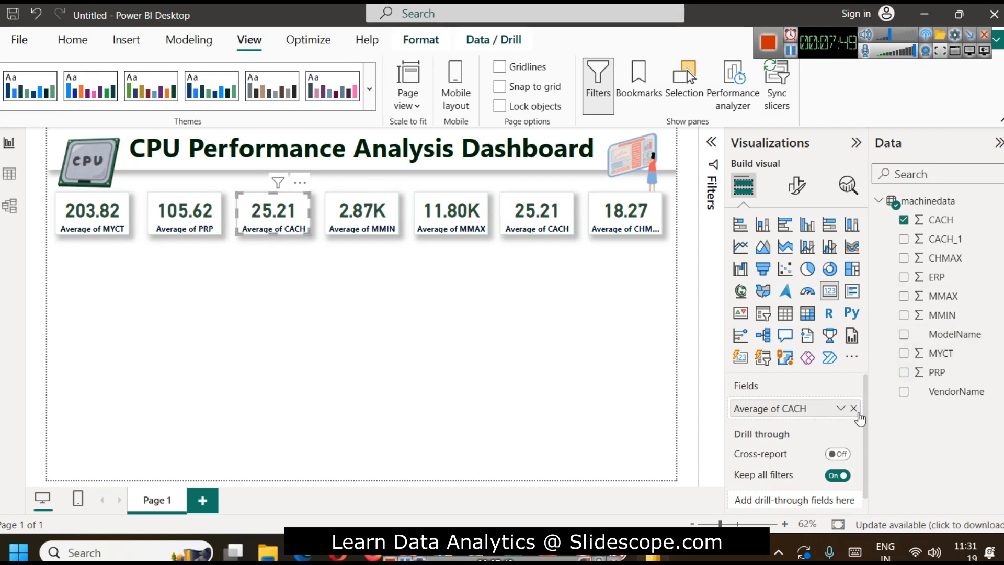
left_click(854, 408)
left_click_drag(950, 282, 787, 409)
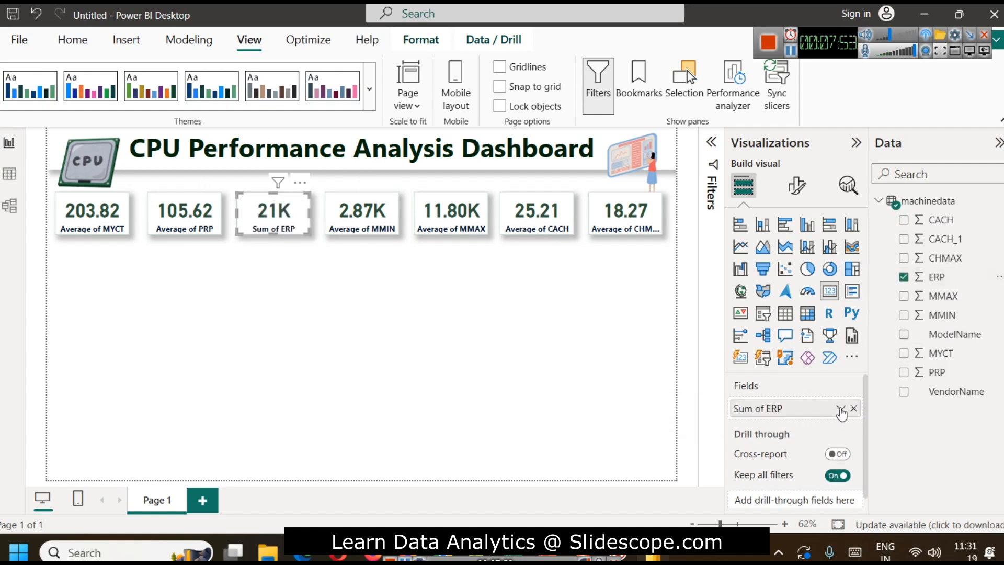
left_click(841, 408)
left_click(910, 231)
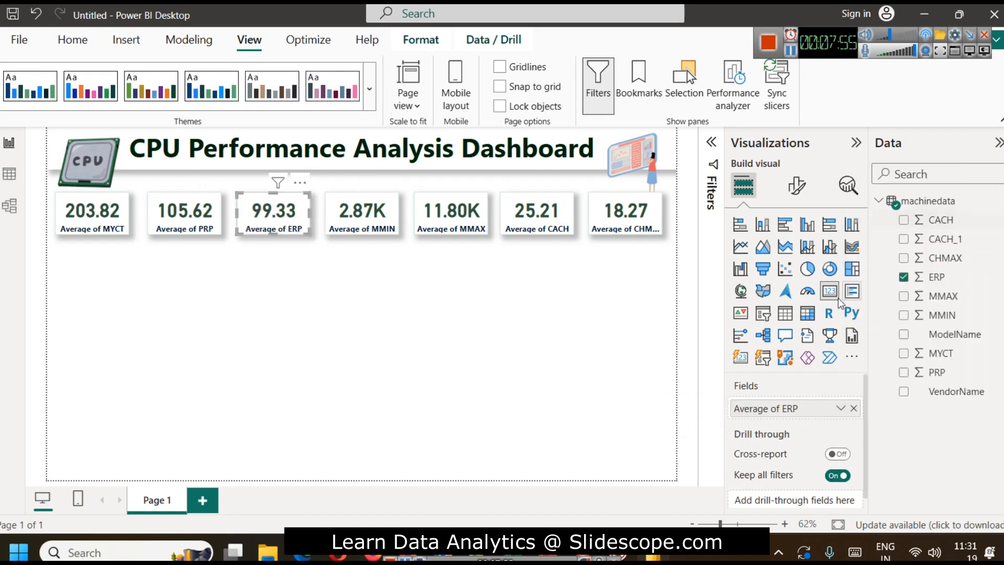
left_click(429, 370)
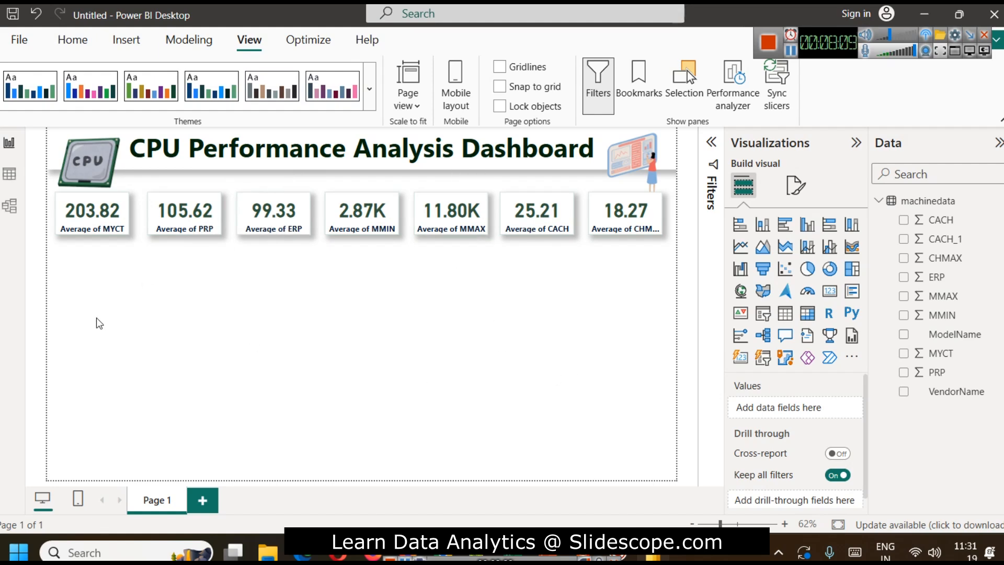
Shift the dashboard illustration at the end of the title banner slightly left, above the Average of CHMAX card
left_click_drag(119, 201, 126, 214)
left_click(153, 333)
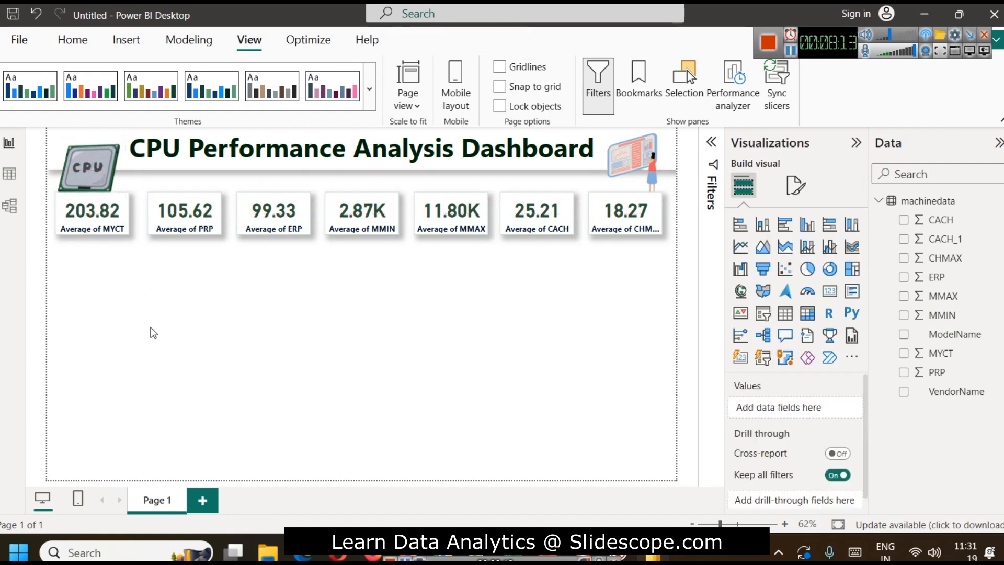
left_click(89, 157)
left_click_drag(89, 157, 89, 158)
left_click_drag(660, 152, 637, 212)
left_click(631, 291)
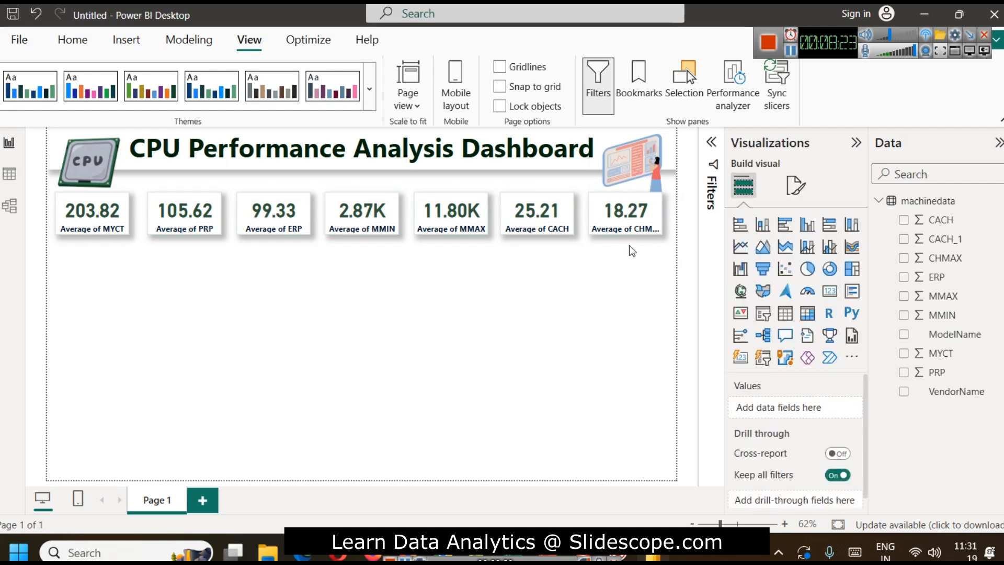
Try to bring the banner's dashboard illustration forward one level over the last card
left_click(647, 177)
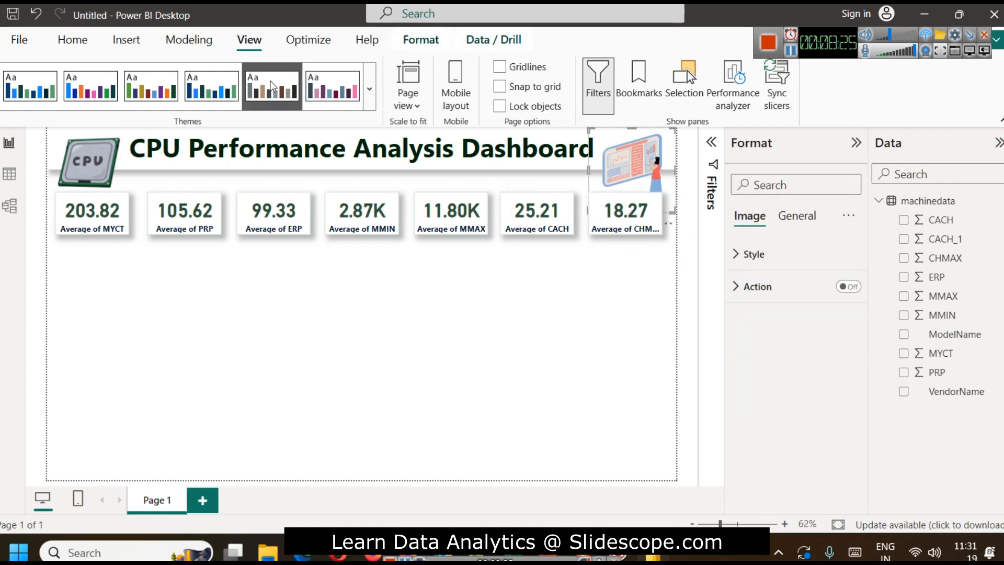
left_click(421, 39)
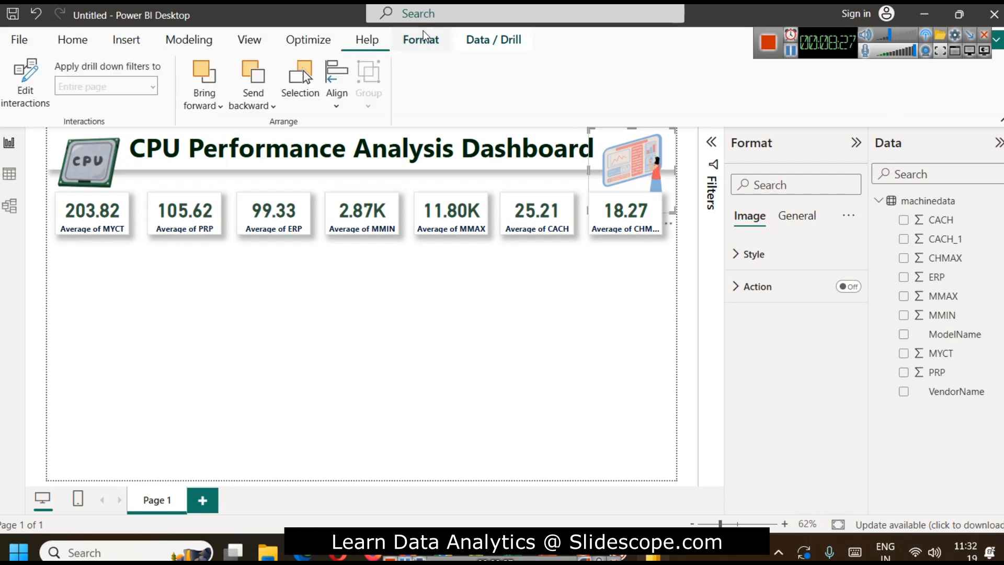
left_click(210, 110)
left_click(212, 131)
left_click(453, 383)
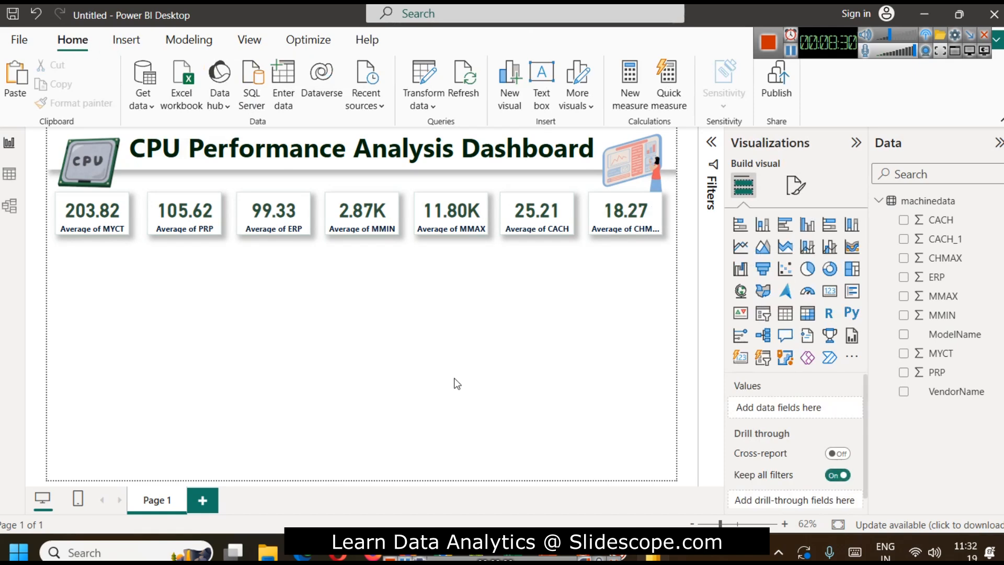
Bring the banner's dashboard illustration to the front so it overlaps the last card
left_click(656, 155)
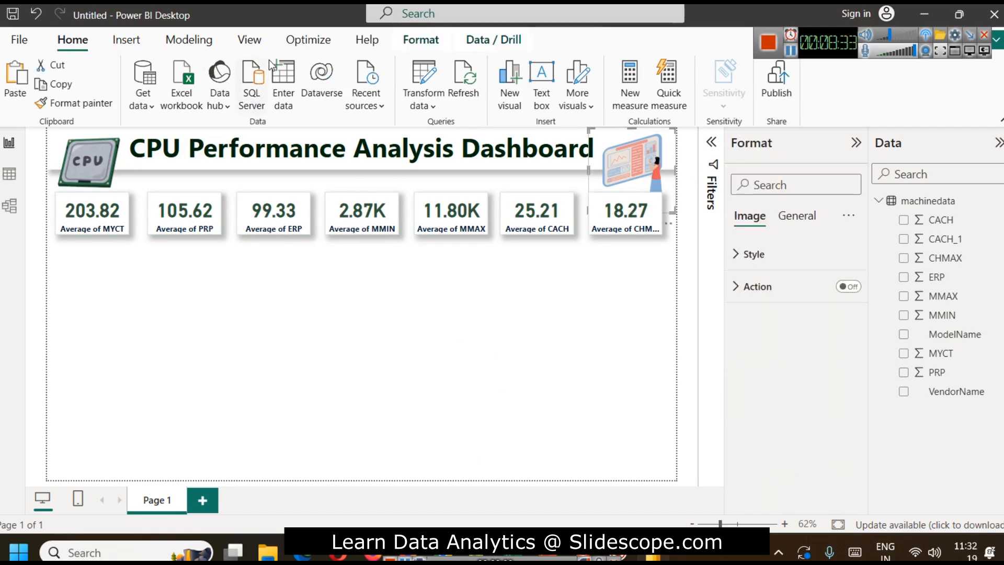
left_click(419, 40)
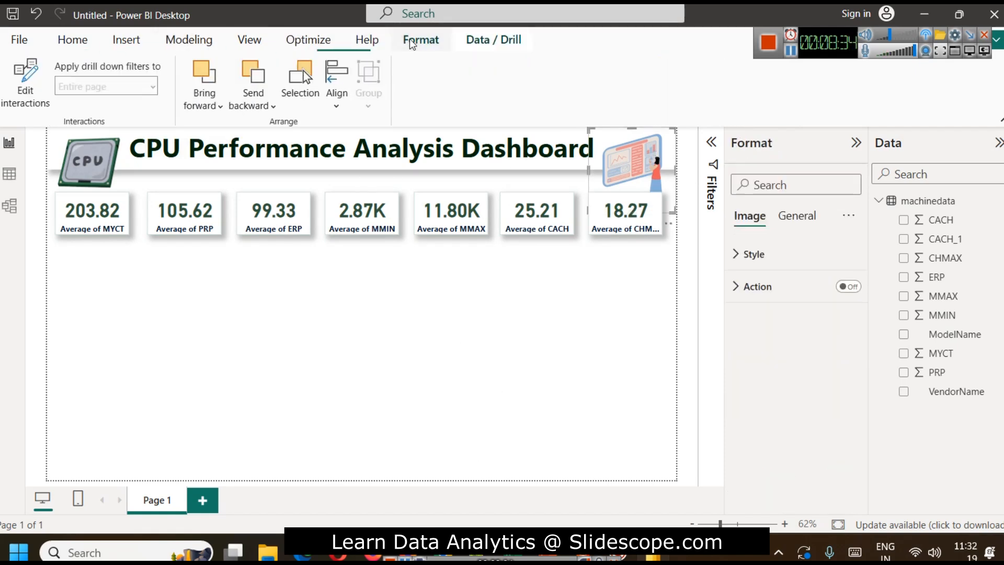
left_click(208, 107)
left_click(244, 169)
left_click(613, 459)
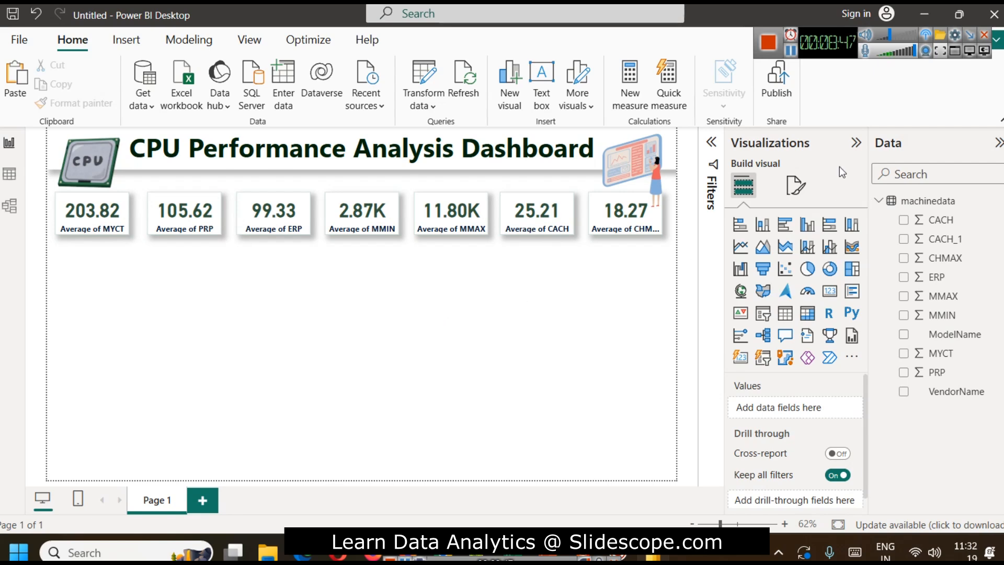
Switch to the browser to read the Performance Analysis Dashboard ideas on the Colorstech.net page, and return to Power BI
left_click(791, 51)
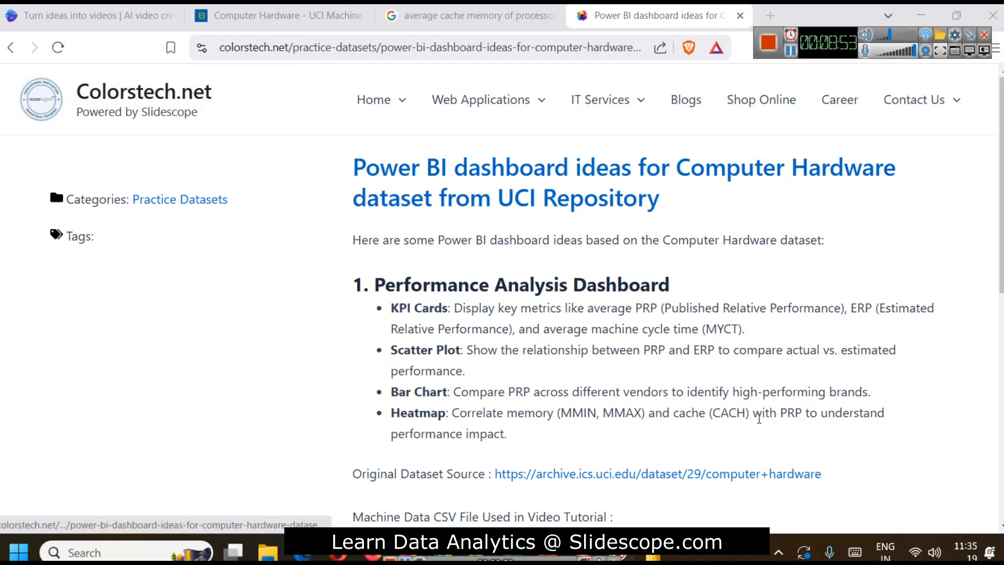
scroll(666, 266, "down", 2)
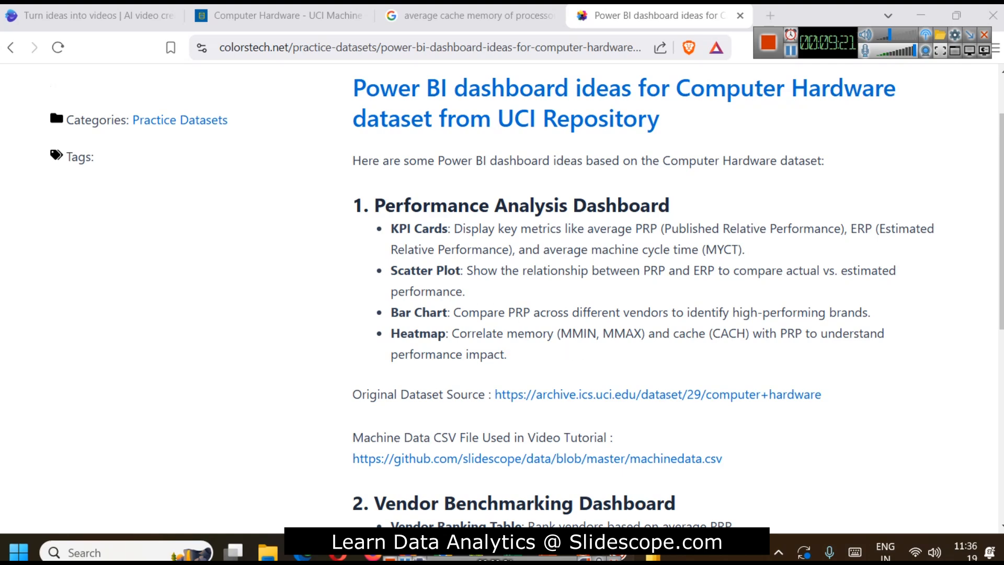
left_click(658, 554)
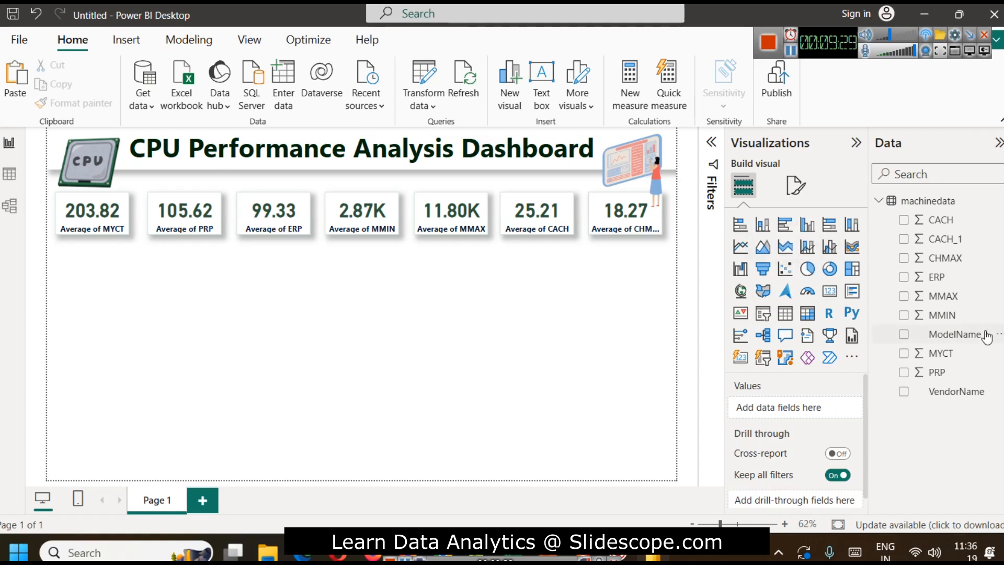
Add a scatter chart directly beneath the first two KPI cards and enlarge it to span their width
left_click(785, 269)
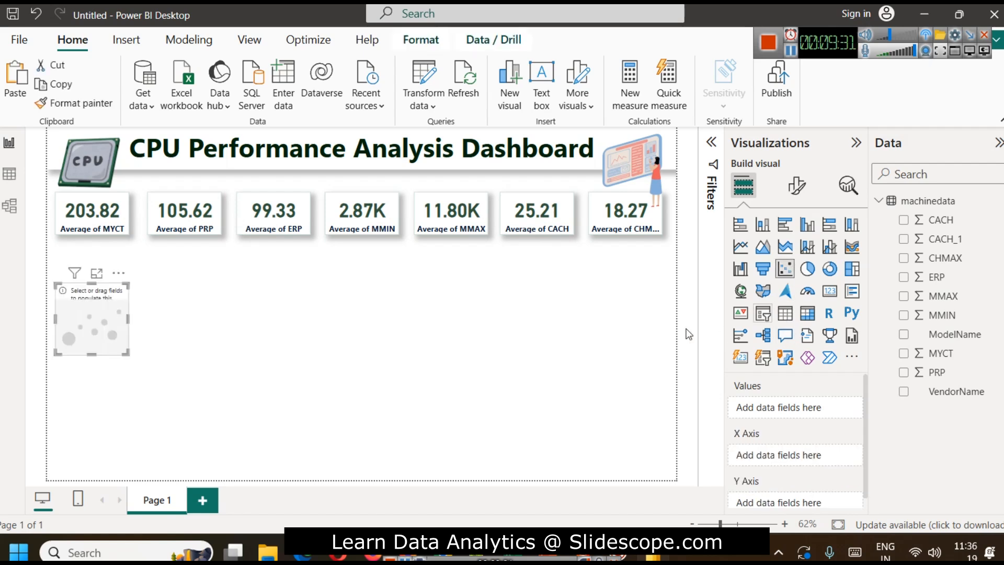
left_click_drag(79, 322, 220, 287)
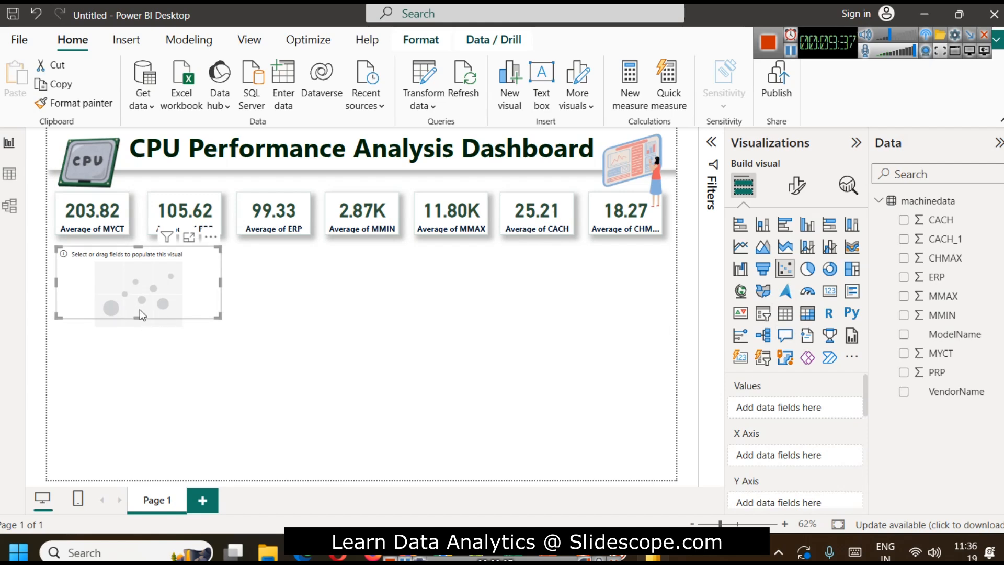
left_click_drag(138, 318, 143, 361)
left_click(161, 371)
left_click(213, 357)
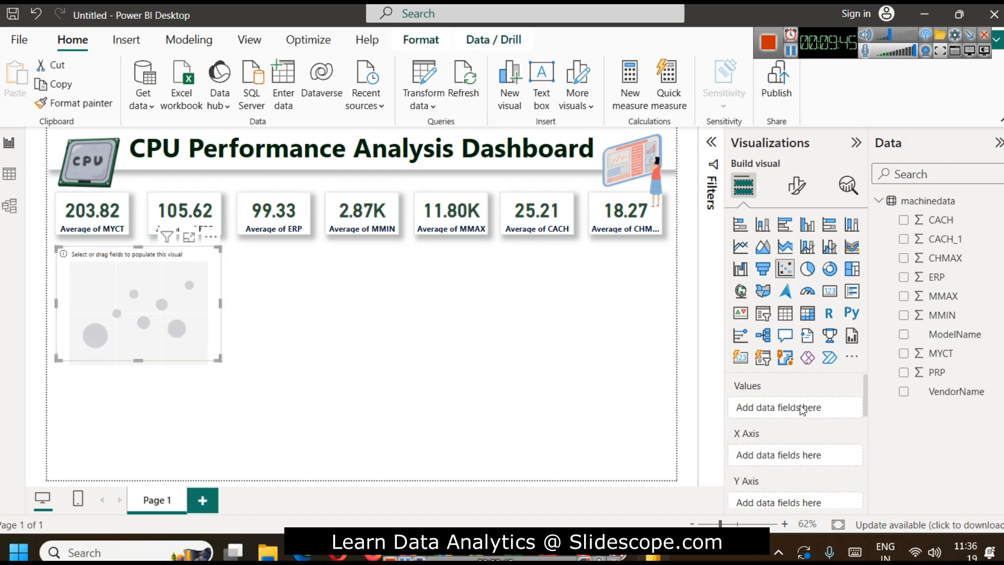
Assign PRP to the scatter chart's X axis and ERP to its Y axis
scroll(799, 398, "down", 2)
scroll(799, 397, "up", 2)
left_click_drag(864, 390, 864, 396)
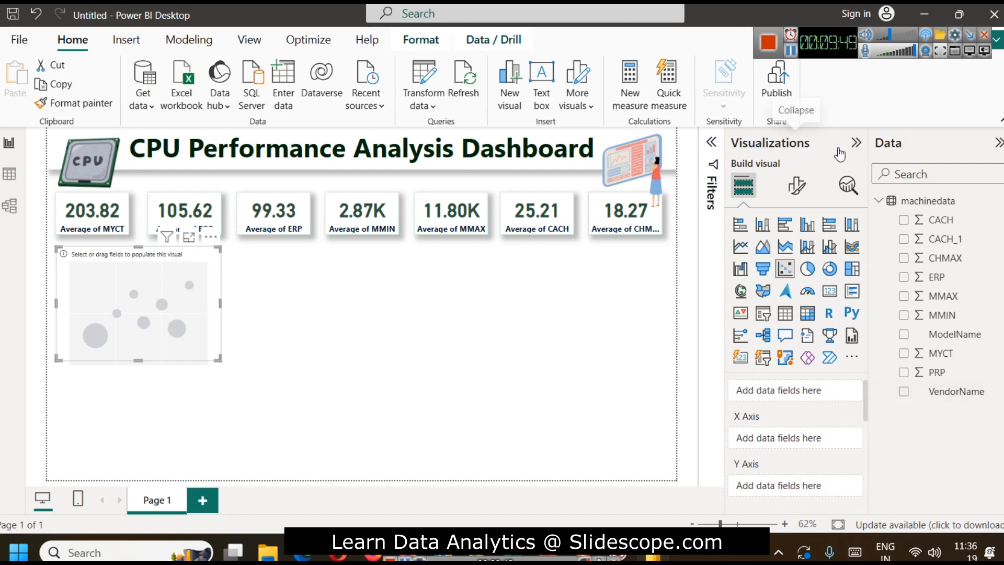
left_click(791, 58)
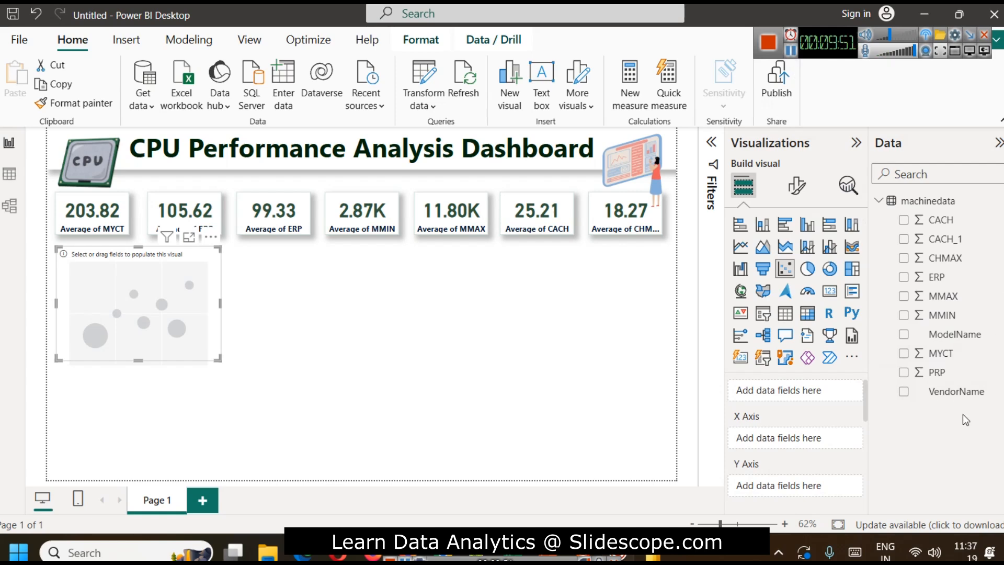
left_click_drag(941, 372, 799, 432)
scroll(821, 415, "down", 2)
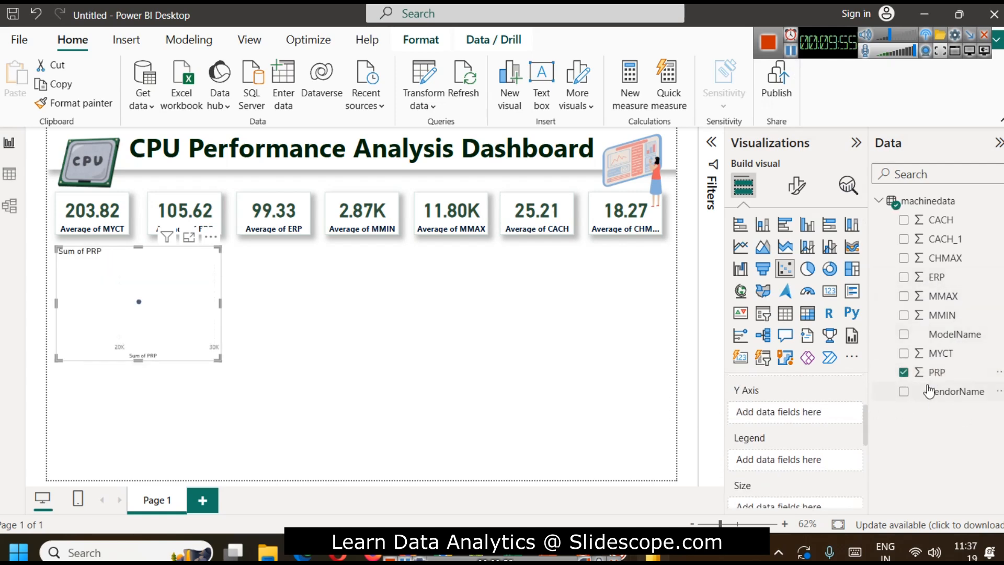
left_click_drag(924, 277, 776, 412)
scroll(857, 429, "up", 2)
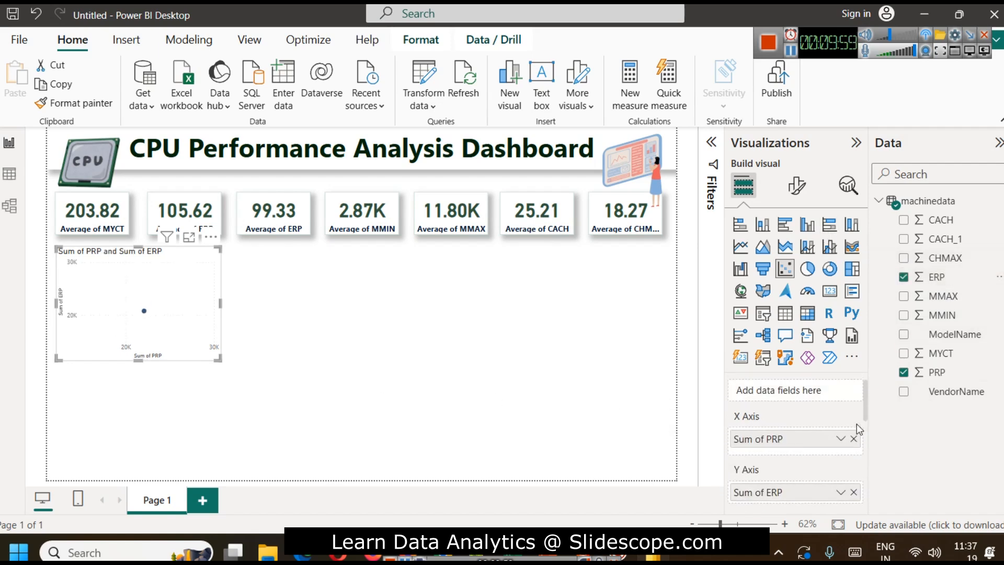
Set both PRP and ERP in the scatter chart to Don't summarize
left_click(840, 439)
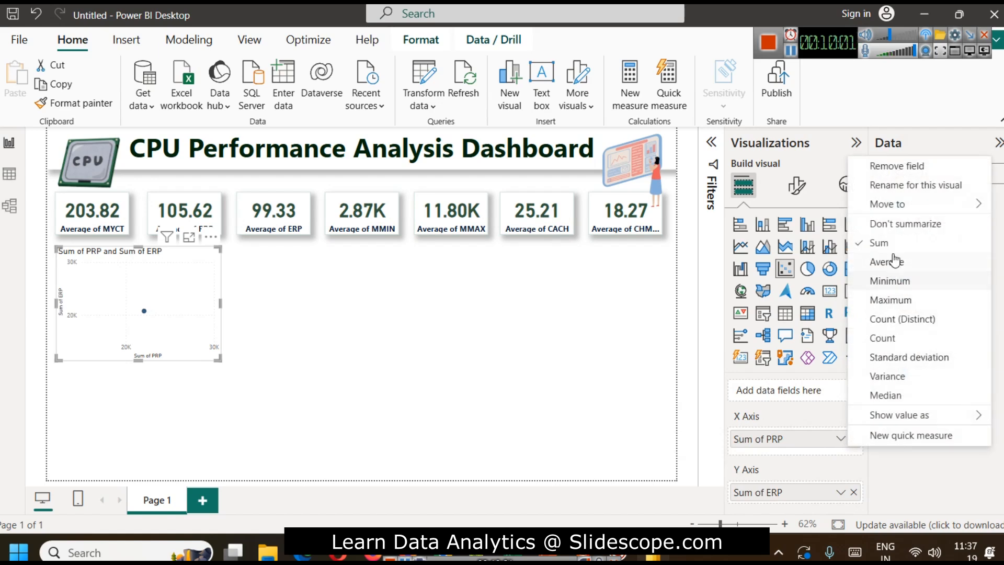
left_click(895, 225)
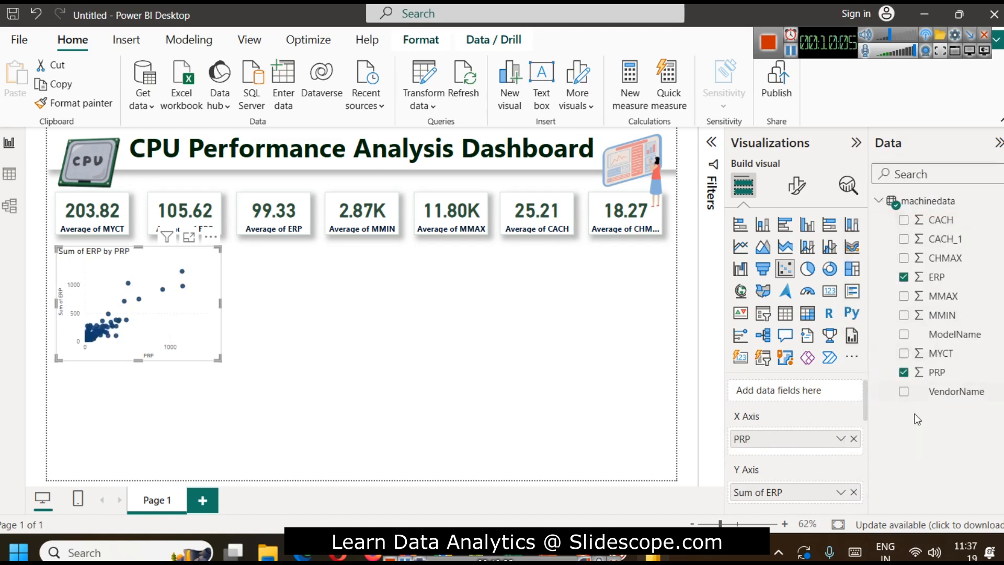
scroll(795, 442, "down", 2)
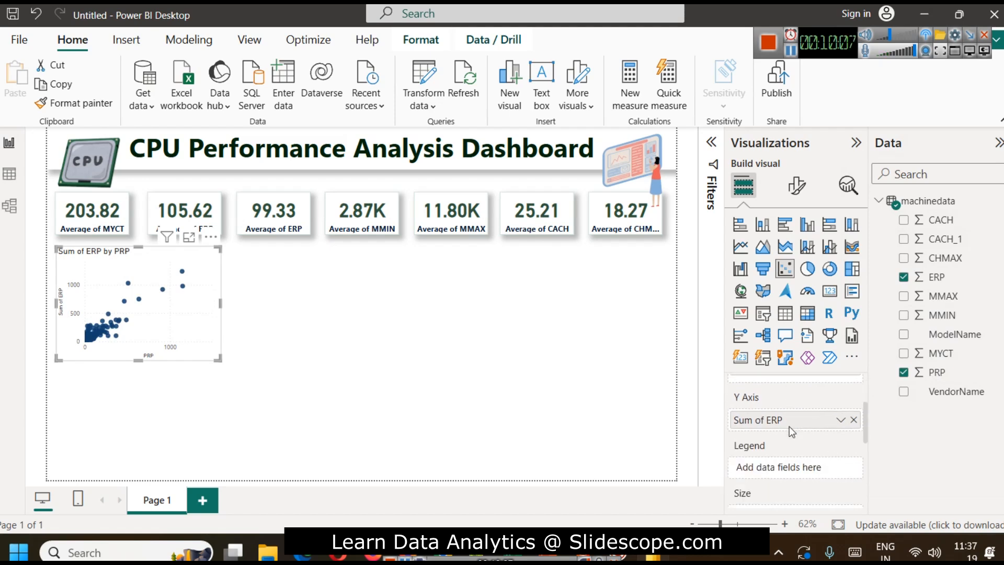
left_click(839, 412)
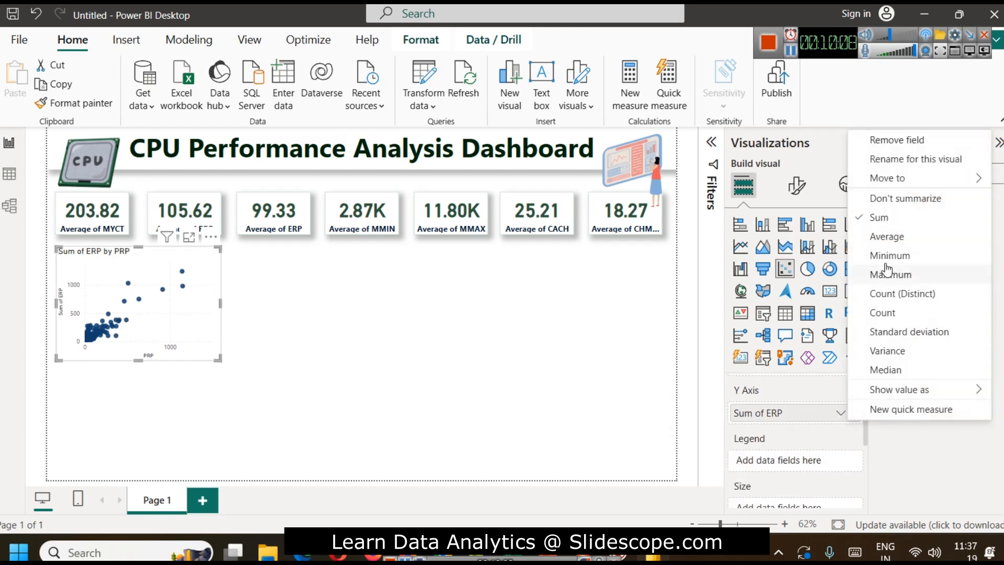
left_click(889, 198)
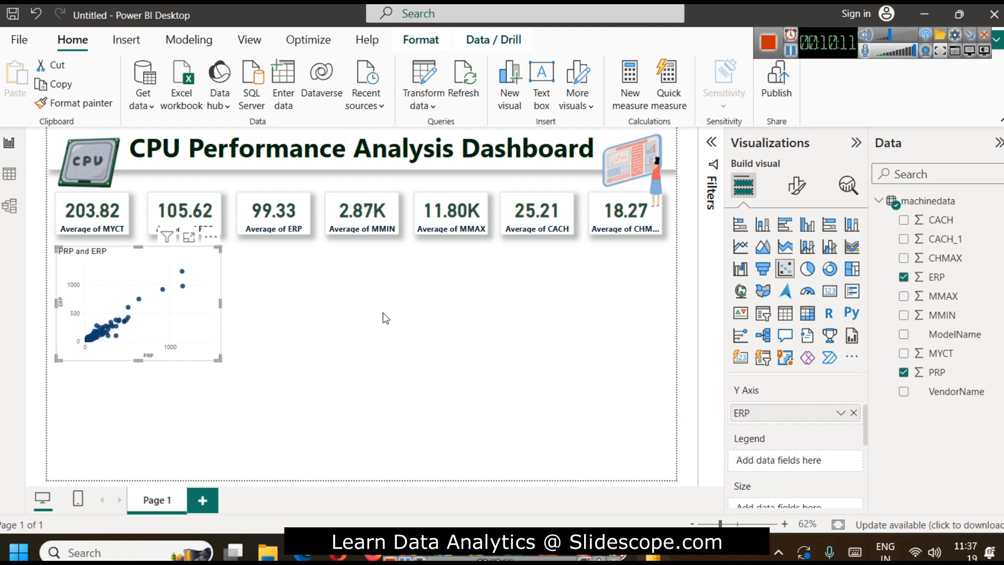
scroll(796, 463, "up", 2)
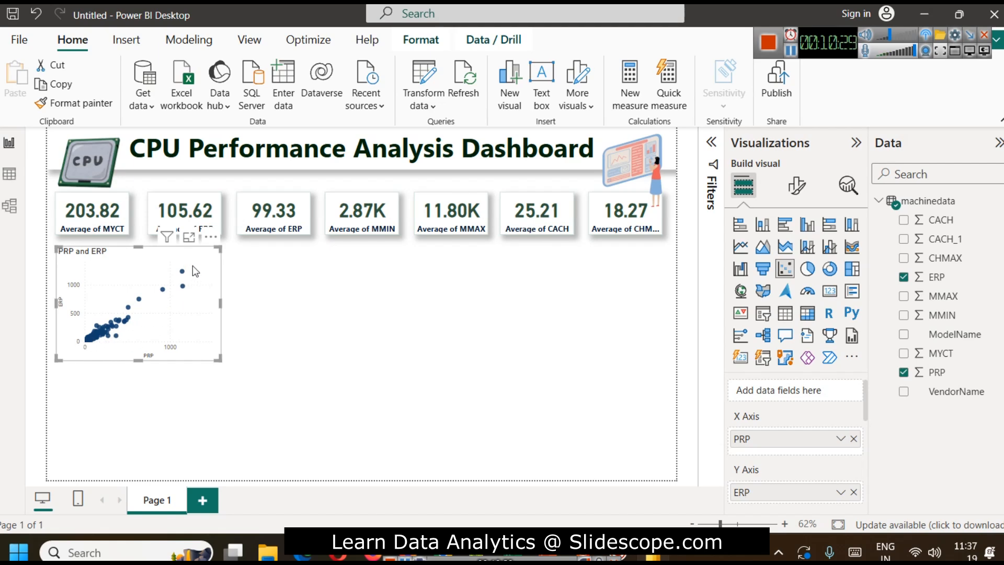
Turn on the scatter chart's trend line and colour it a muted green from the theme palette
left_click(848, 186)
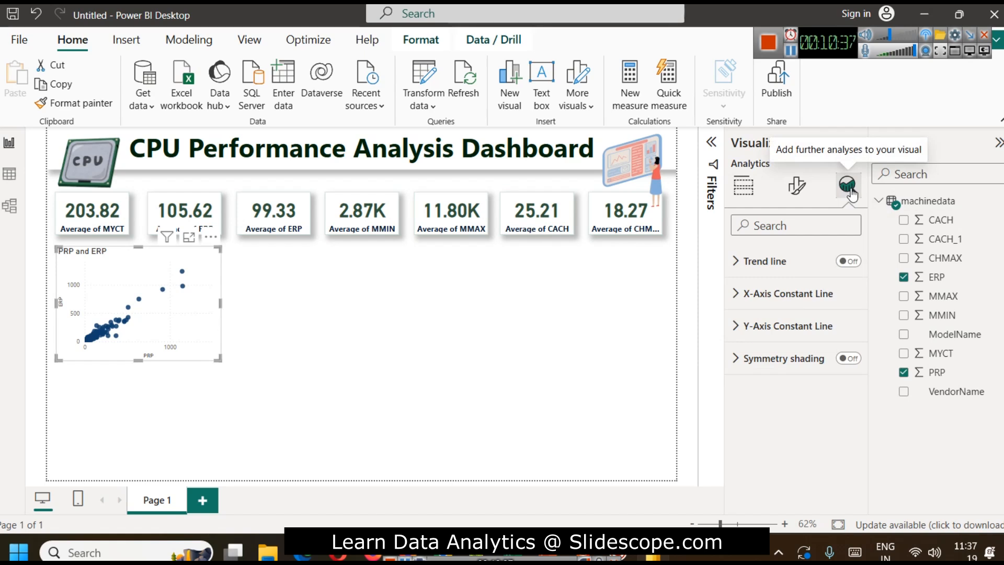
left_click(846, 261)
left_click(834, 272)
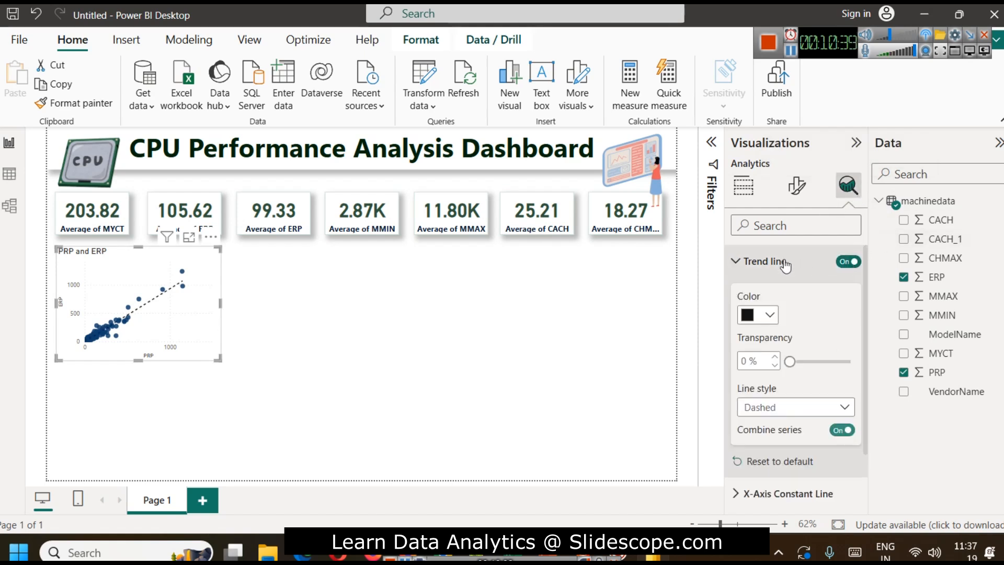
left_click(769, 320)
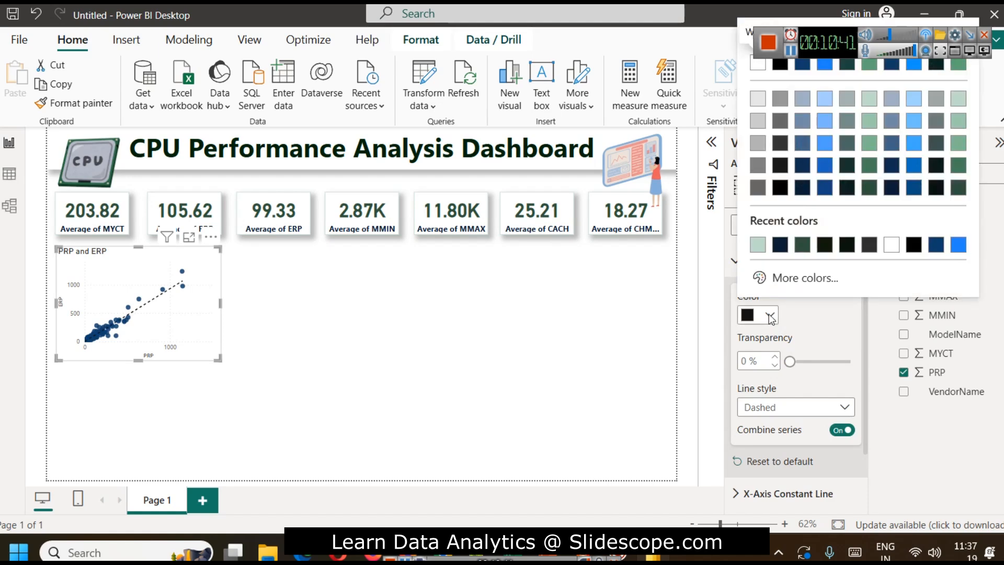
left_click(962, 99)
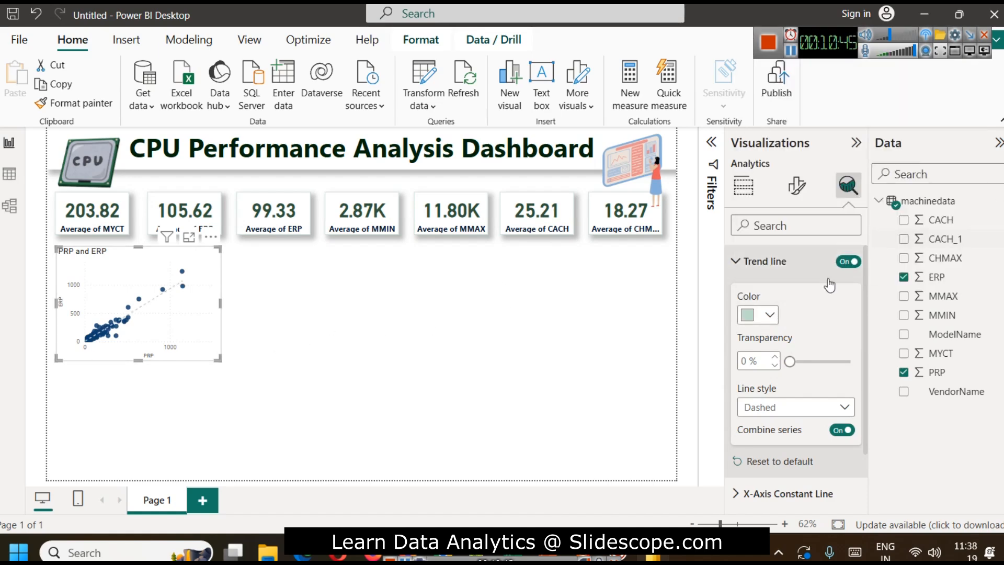
left_click(769, 315)
left_click(959, 119)
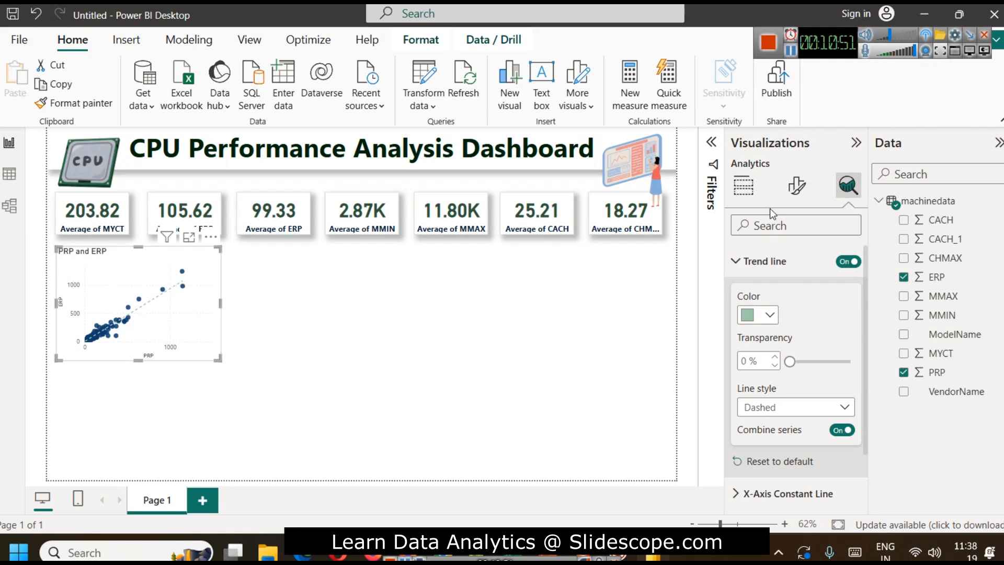
Retitle the scatter chart "PRP vs ERP"
left_click(796, 185)
left_click(803, 263)
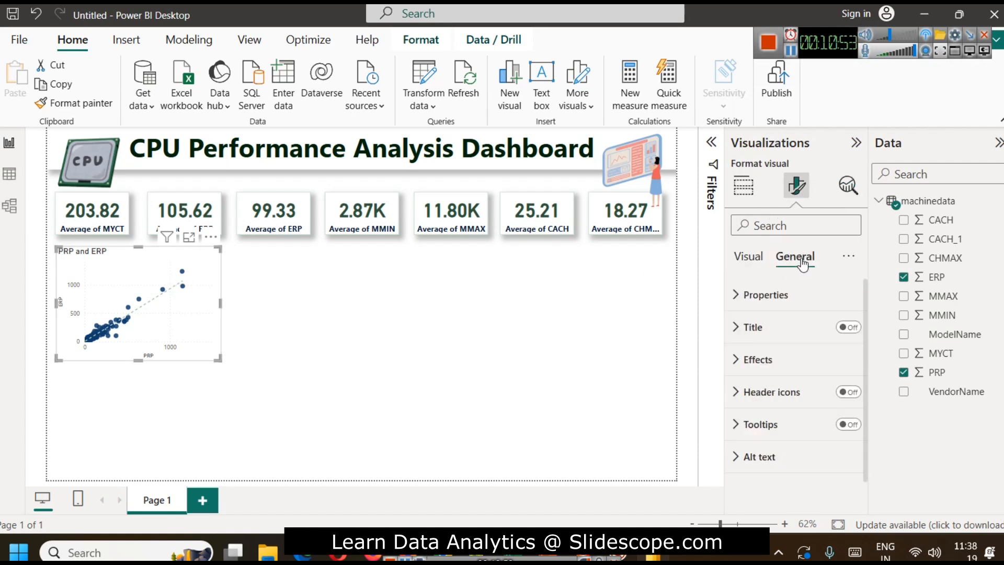
left_click(788, 330)
scroll(796, 438, "down", 2)
scroll(795, 438, "up", 2)
double_click(768, 407)
type("vs")
scroll(752, 390, "down", 3)
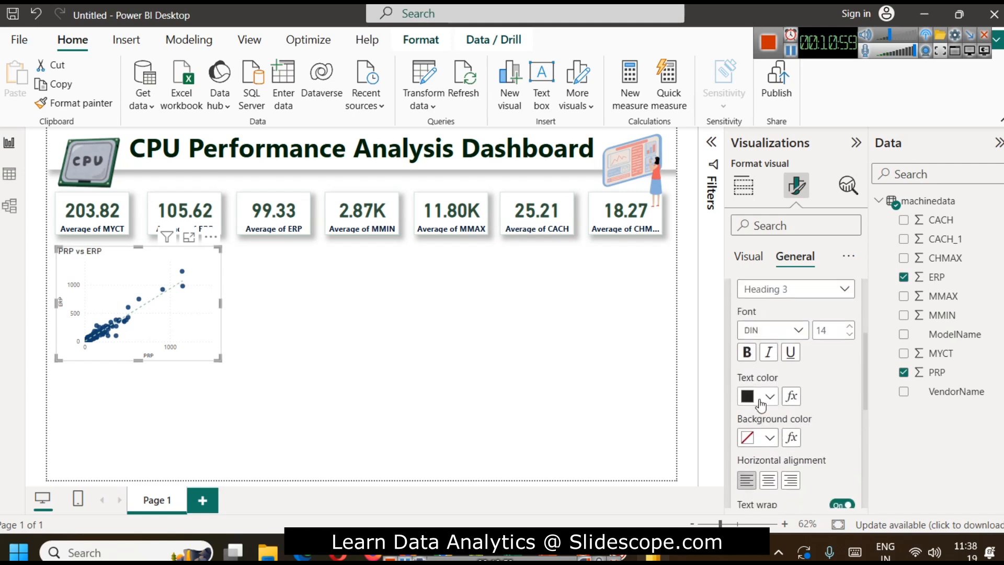
Make the scatter chart's title bold, centred and dark green from the theme palette
left_click(747, 352)
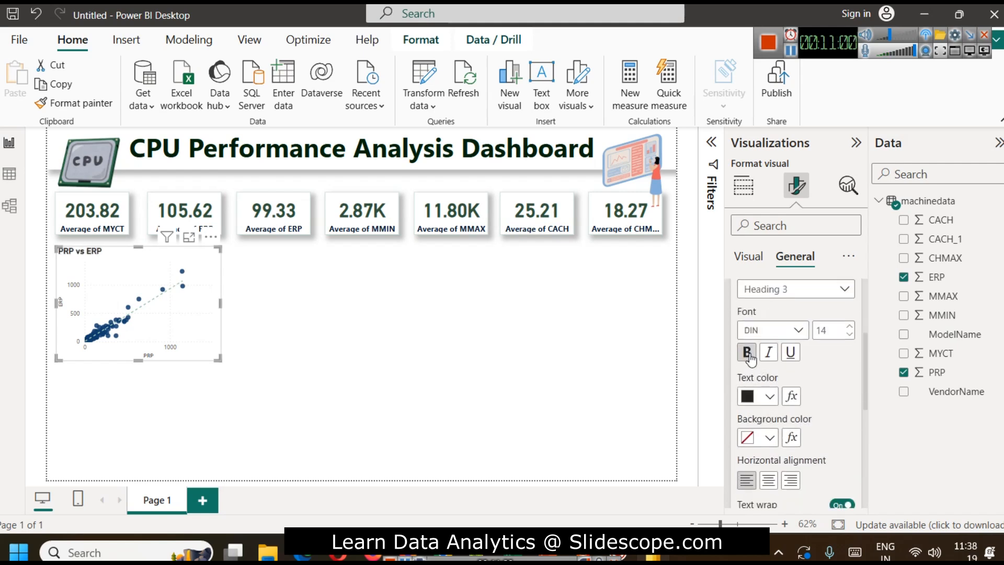
left_click(768, 480)
left_click(769, 397)
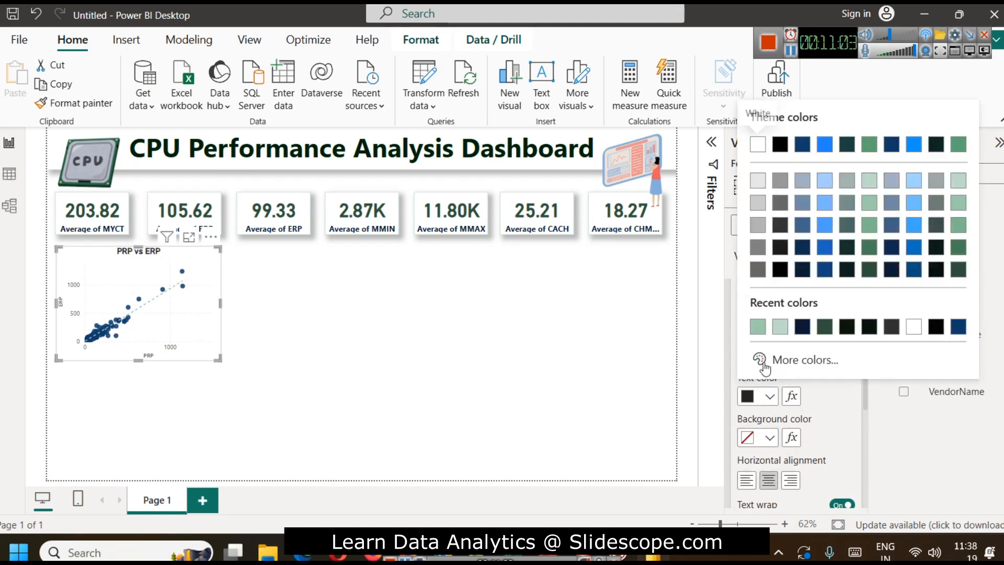
left_click(954, 270)
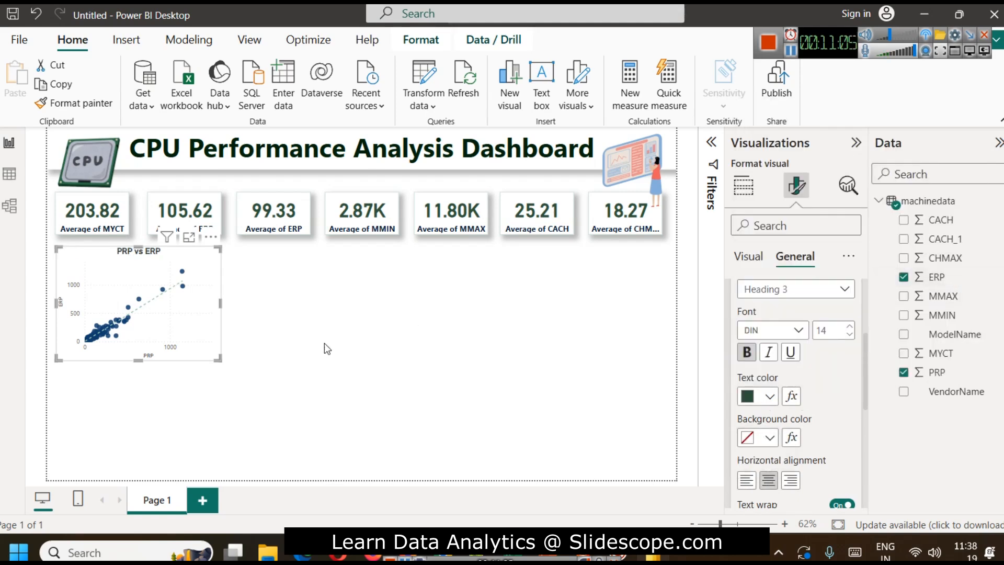
Copy the Average of MYCT card's formatting onto the scatter chart with Format painter
left_click(401, 340)
left_click(206, 259)
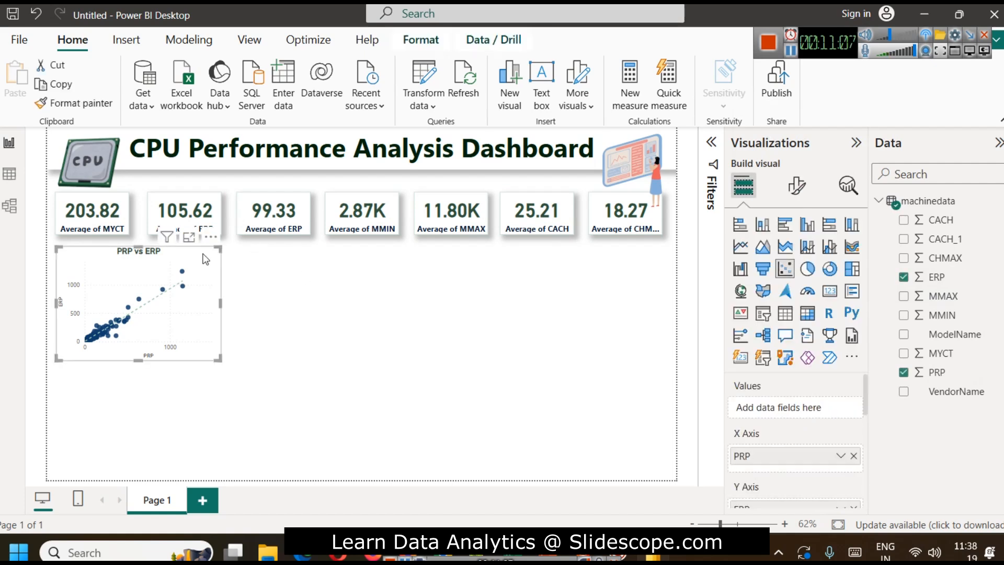
left_click(122, 206)
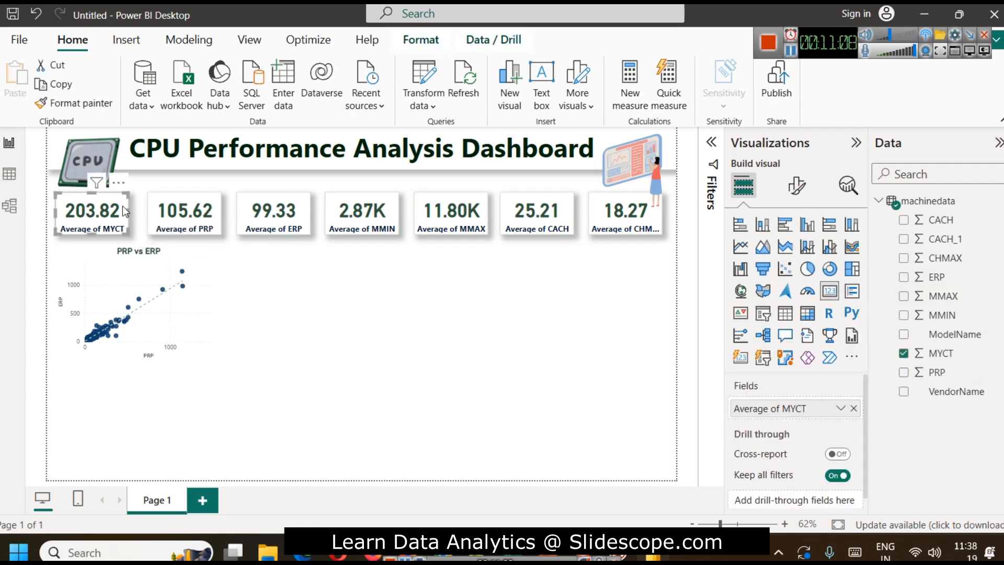
left_click(177, 328)
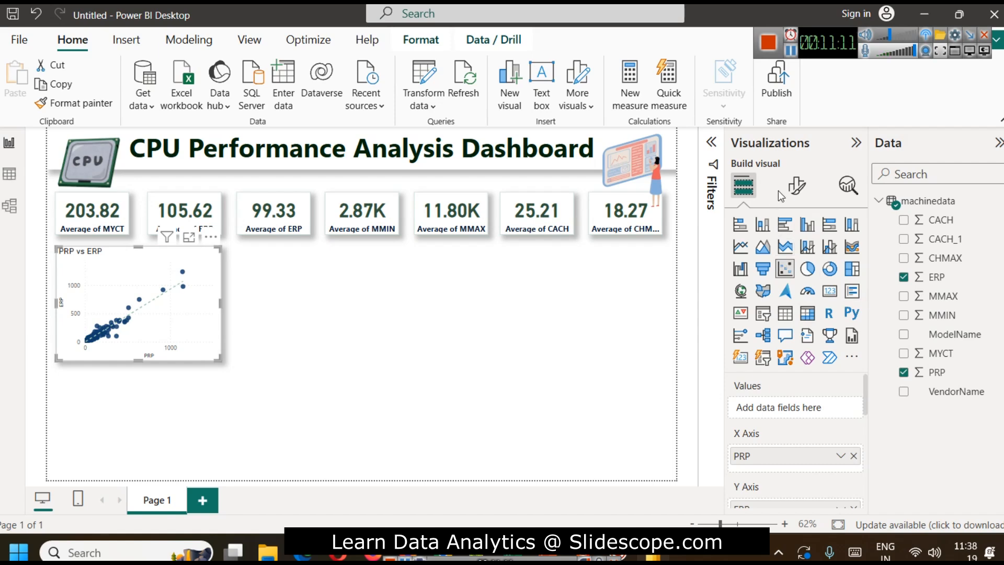
Reapply dark green text, centred alignment and bold to the PRP vs ERP title
left_click(795, 186)
left_click(791, 255)
left_click(790, 327)
scroll(774, 376, "down", 3)
left_click(769, 396)
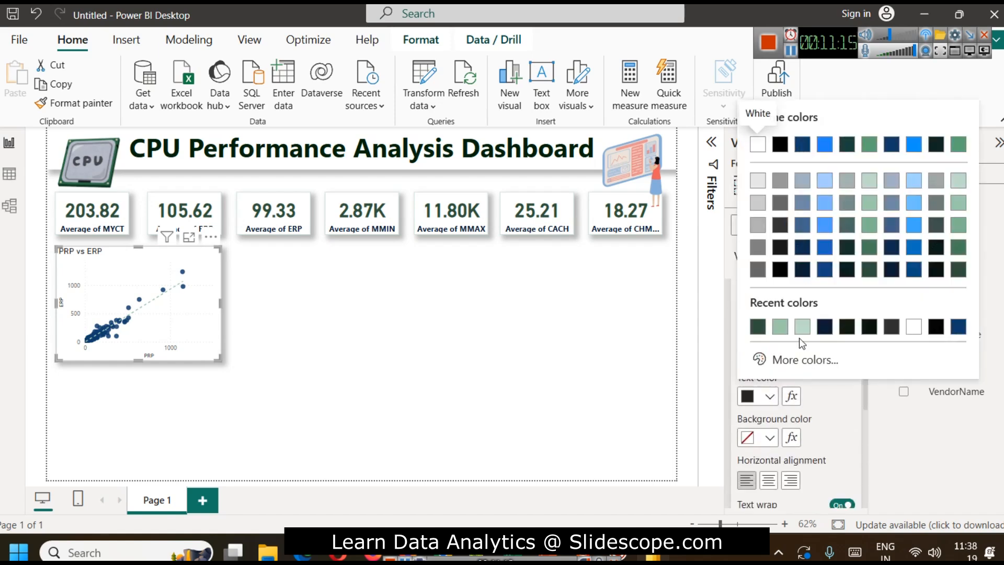
left_click(765, 333)
scroll(768, 377, "down", 2)
left_click(772, 407)
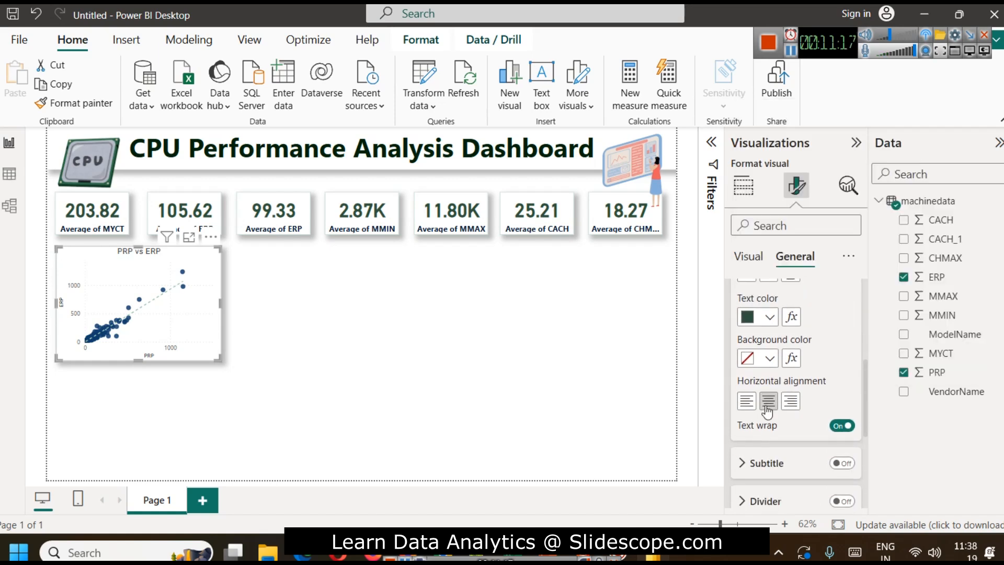
scroll(764, 378, "up", 2)
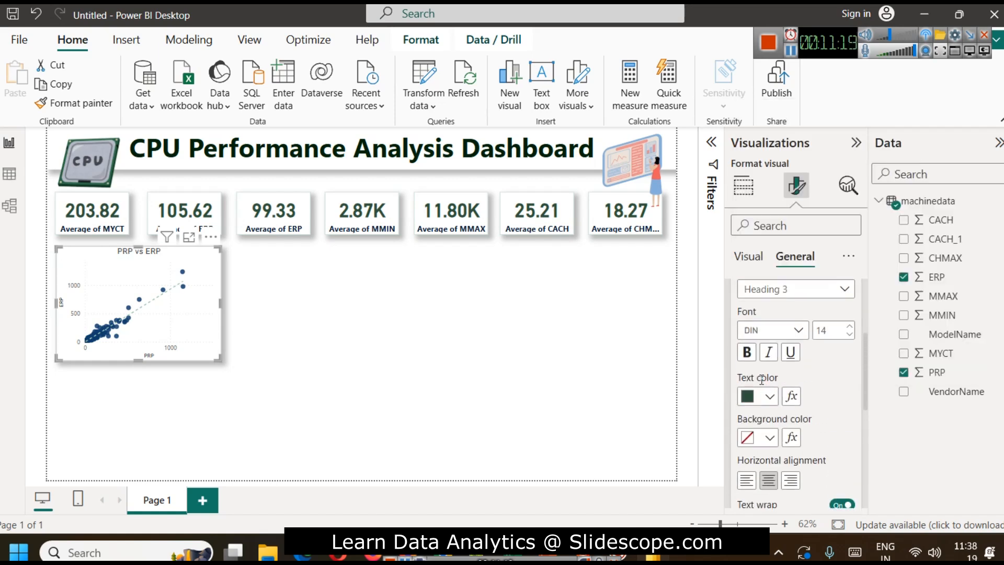
left_click(746, 352)
left_click(313, 331)
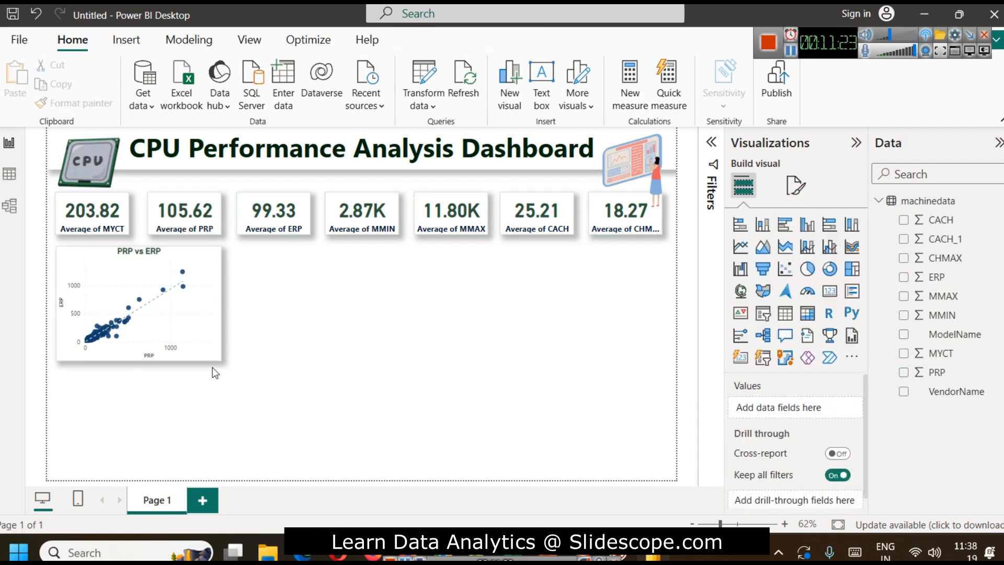
Look over the machinedata table's rows and return to the report
left_click(8, 175)
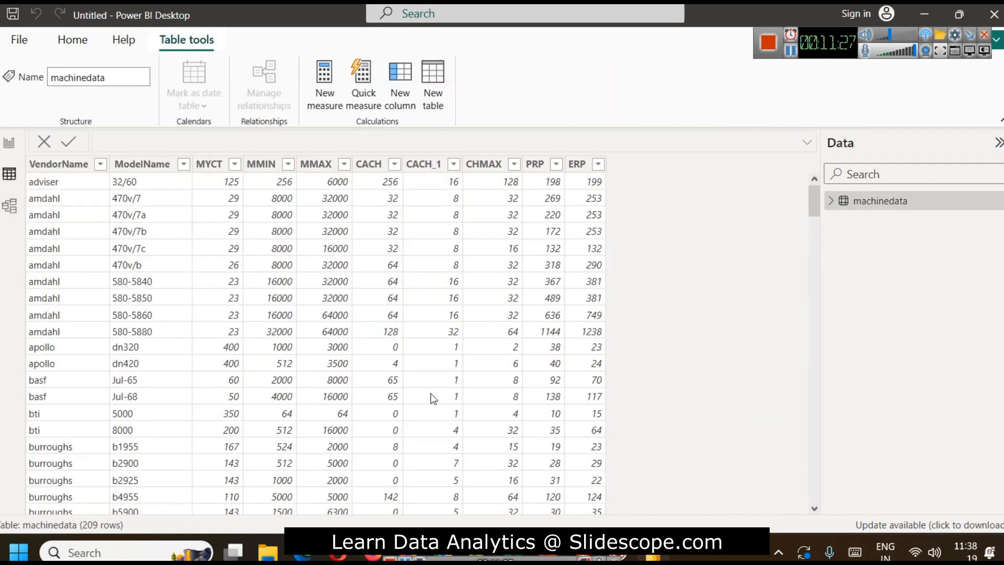
left_click(9, 144)
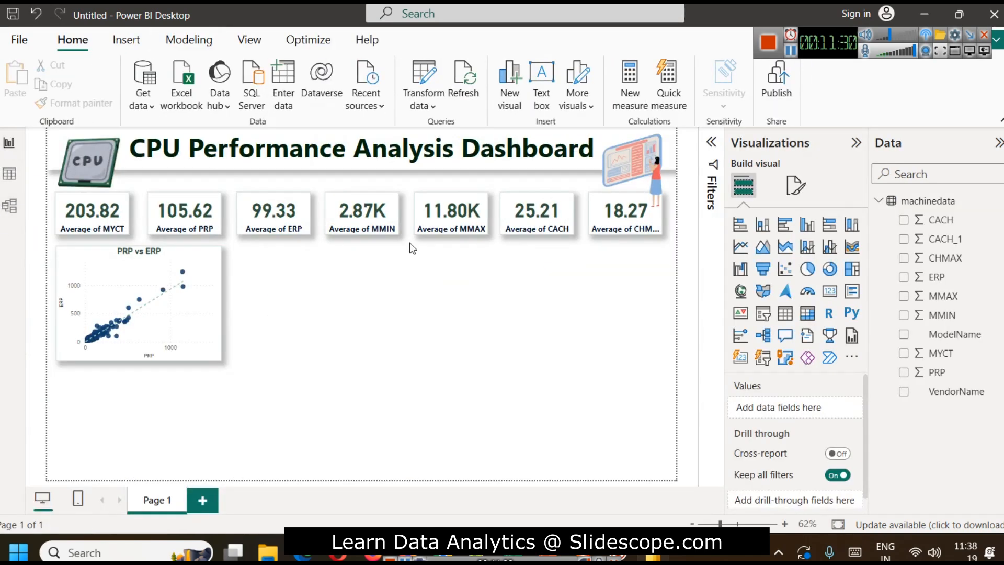
In the browser, skim the YouTube video on trend line slope and intercept for its DAX slope formula, and return to Power BI
left_click(790, 51)
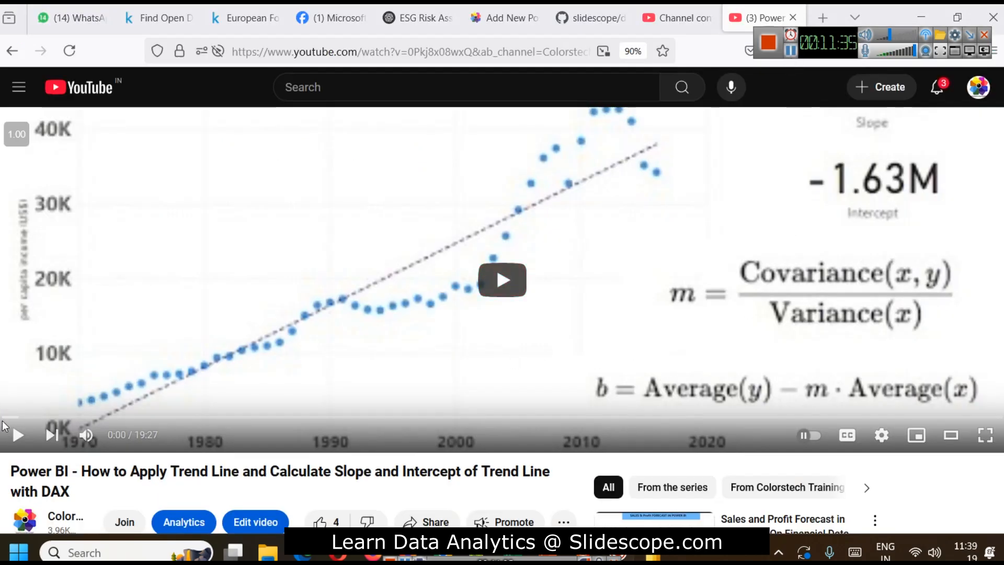
left_click_drag(36, 425, 753, 422)
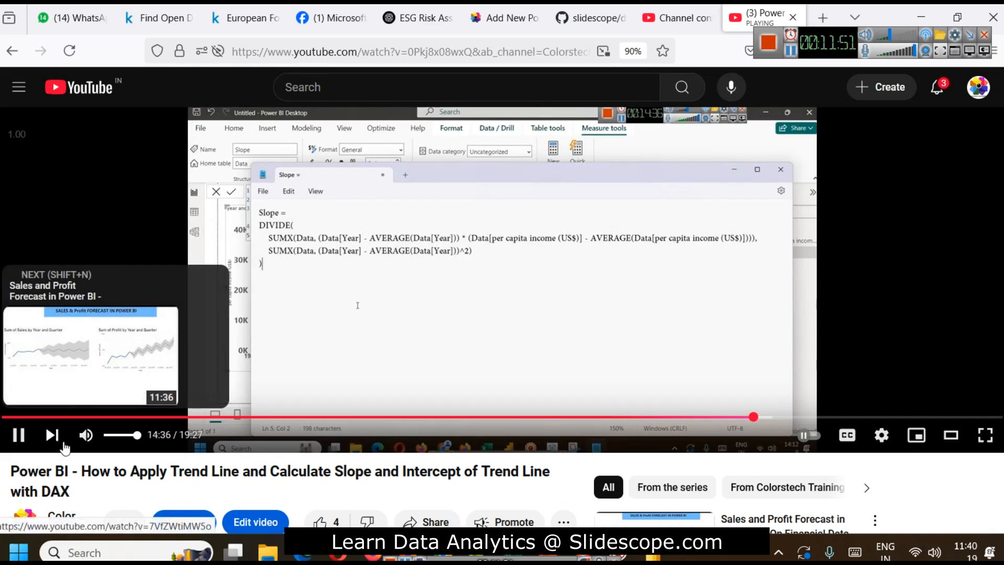
left_click(17, 435)
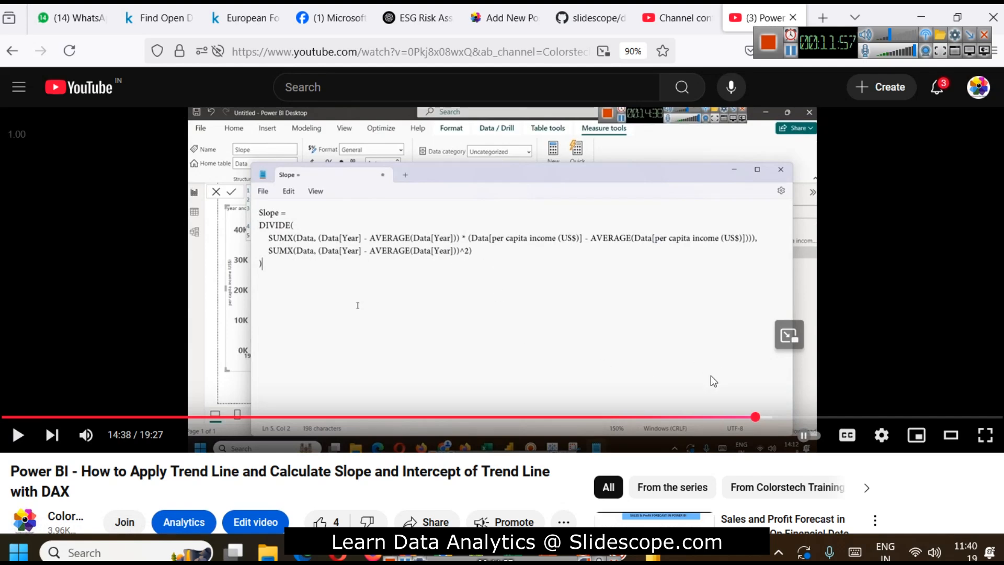
left_click_drag(756, 417, 780, 418)
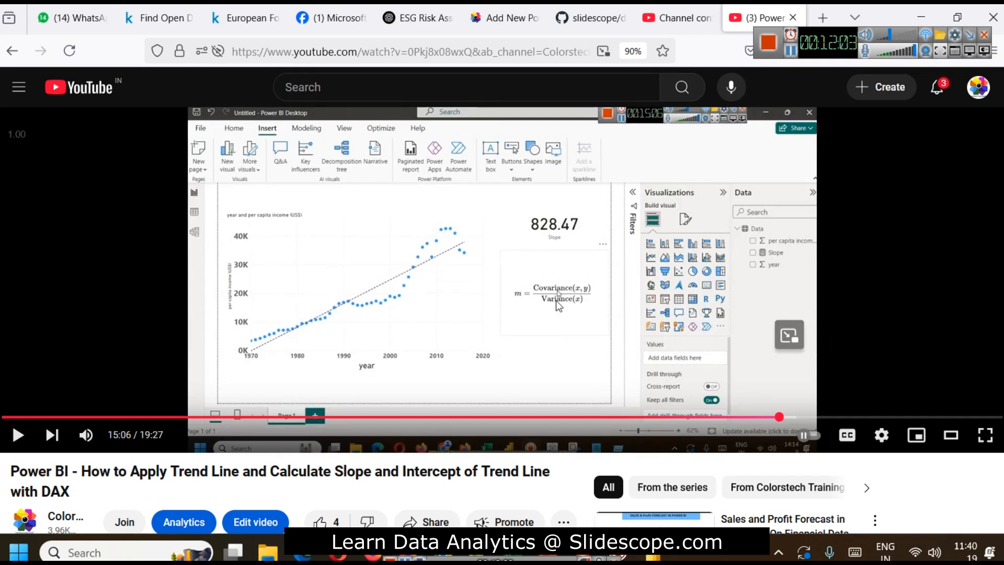
left_click_drag(784, 417, 856, 419)
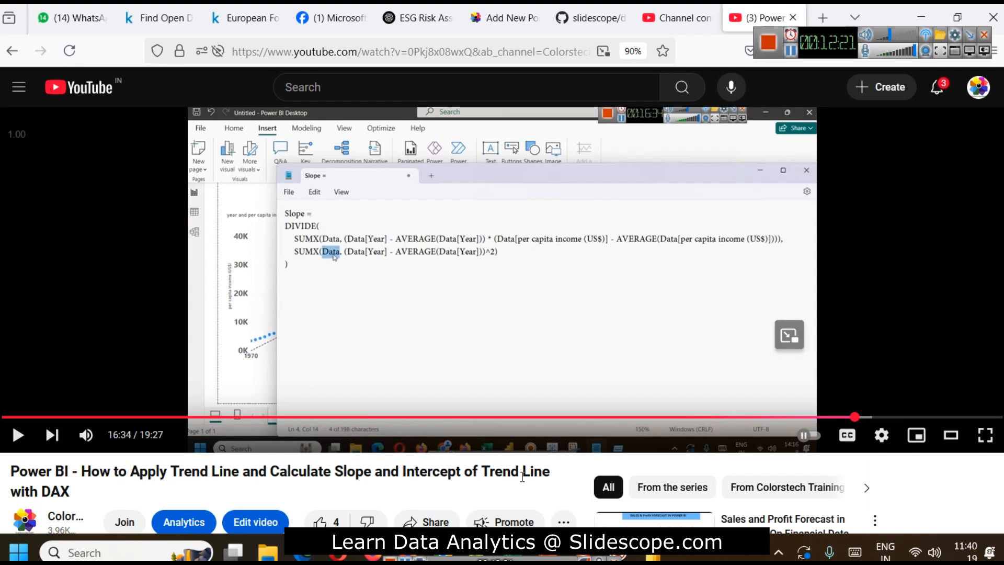
left_click(653, 556)
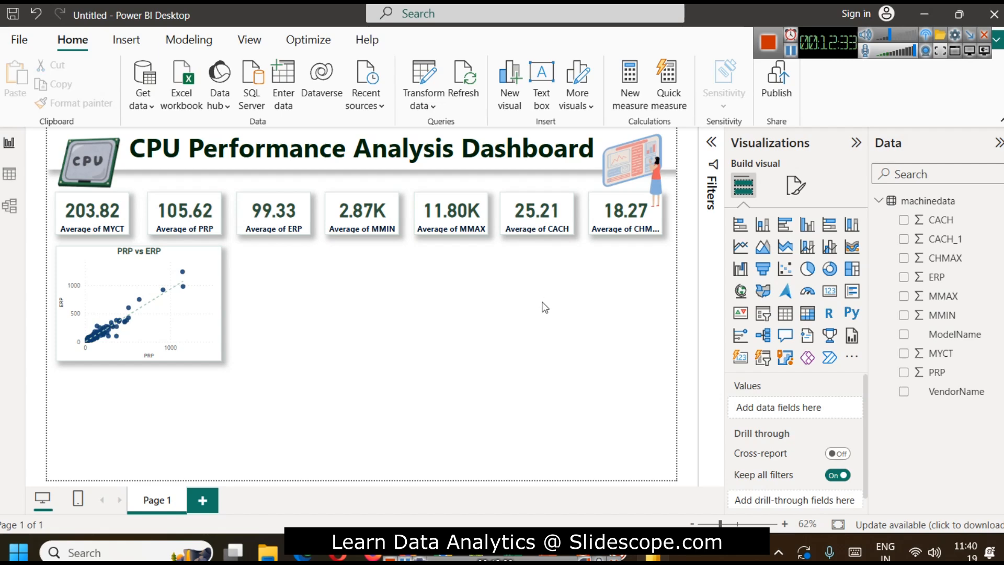
Reduce the scatter chart's height slightly from its lower edge
left_click(144, 359)
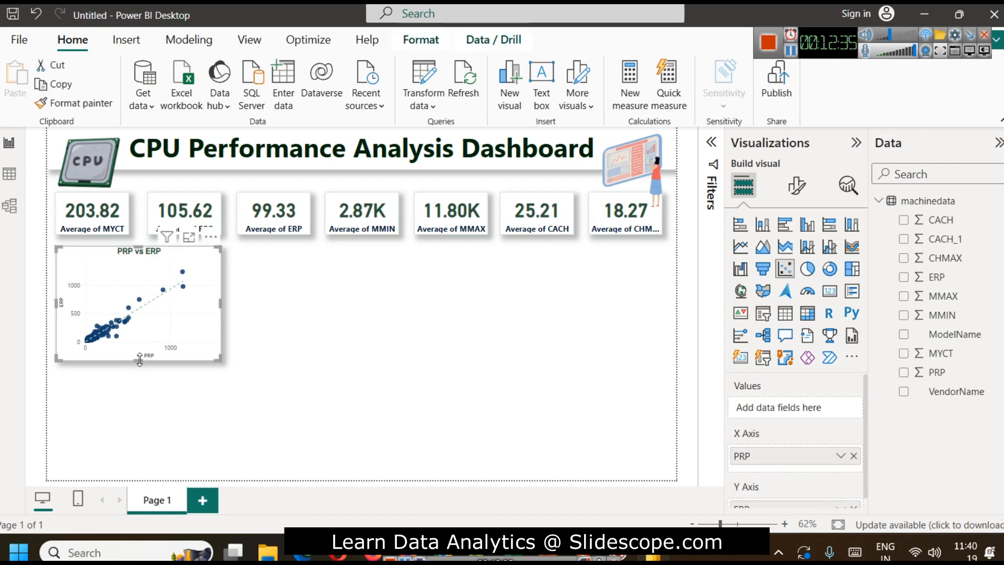
left_click_drag(139, 359, 140, 354)
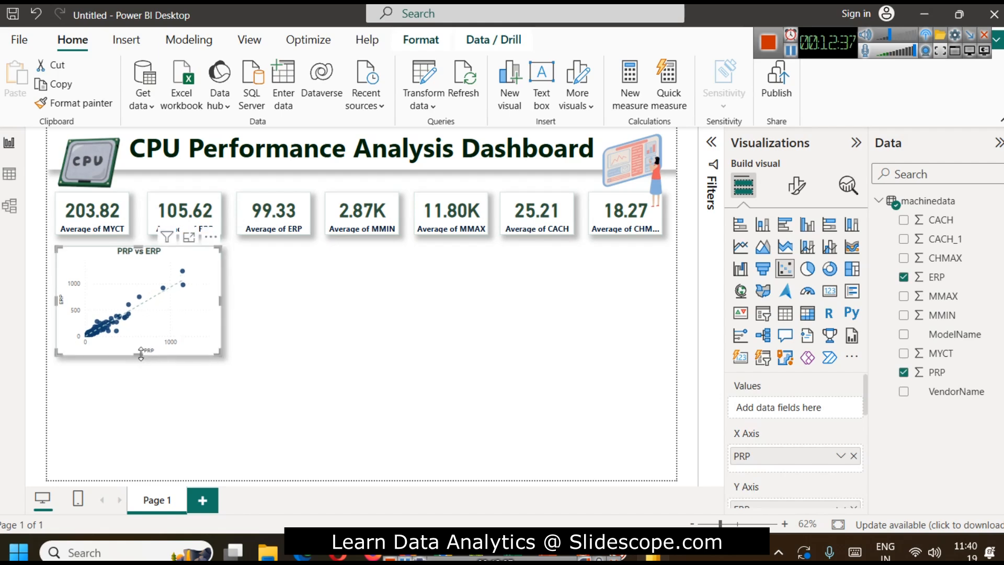
left_click(203, 359)
Check the dashboard ideas page and the UCI dataset's variable descriptions in the browser, and return to Power BI
key("alt+Tab")
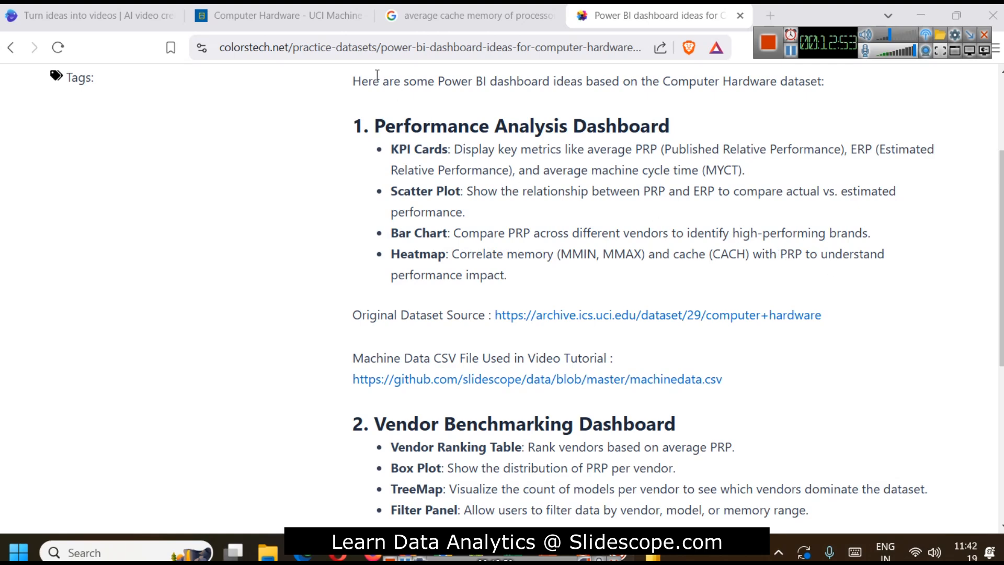
left_click(306, 16)
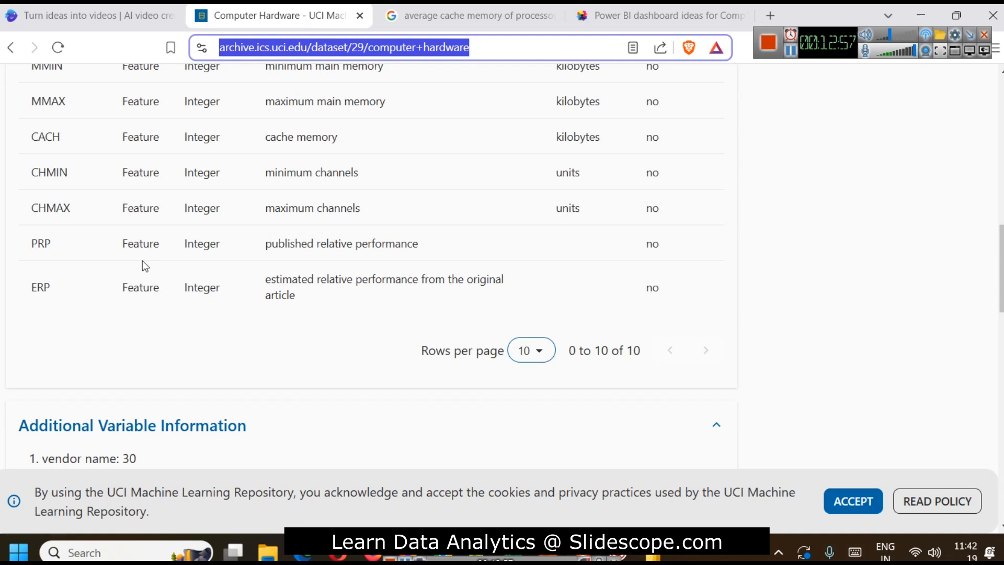
left_click(794, 55)
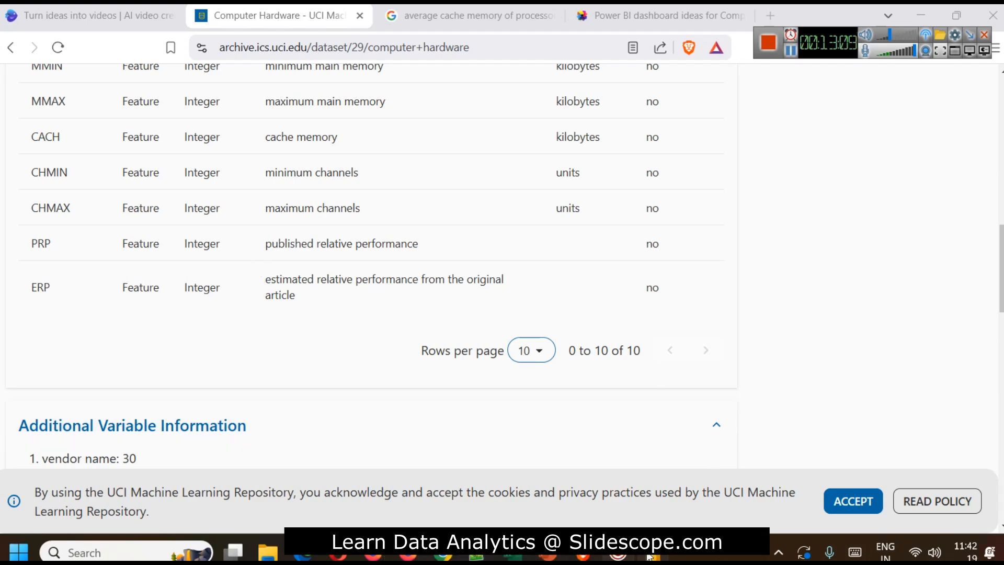
key("alt+Tab")
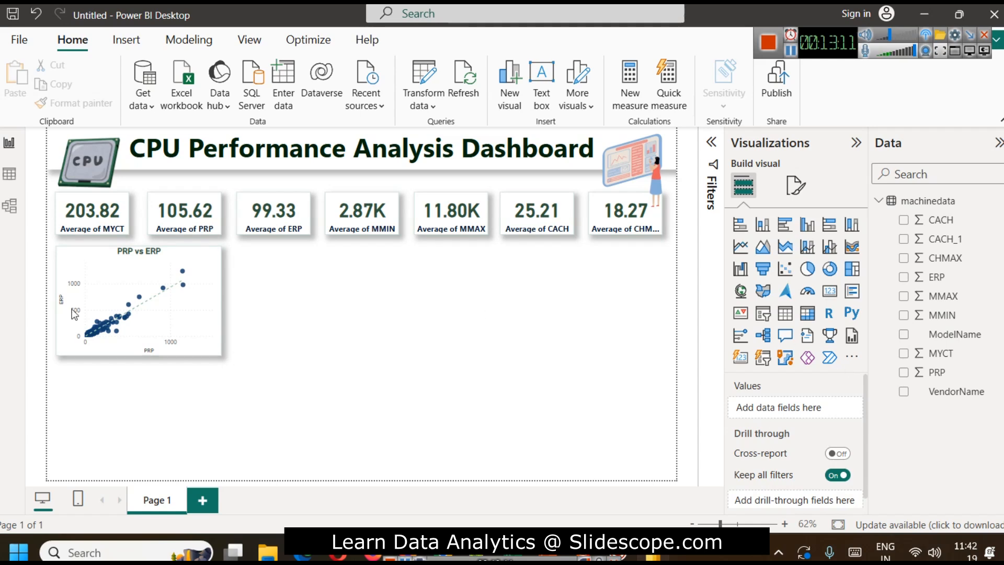
Duplicate the PRP vs ERP scatter chart and place the copy beside it, beneath the Average of ERP and MMIN cards
left_click(143, 277)
key("ctrl+c")
key("ctrl+v")
left_click_drag(135, 285, 306, 293)
left_click(510, 408)
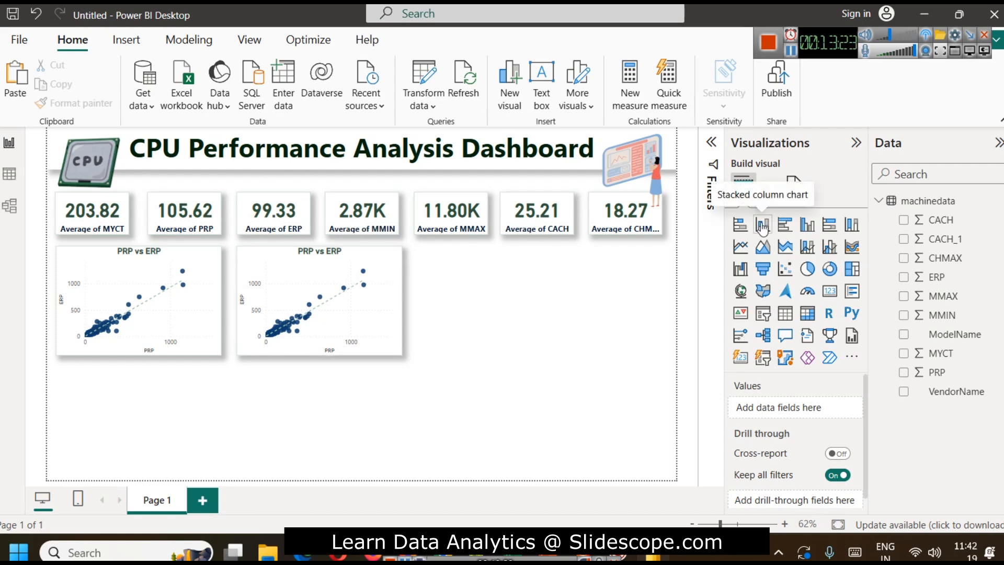
Convert the duplicated chart to a stacked column chart and remove its PRP and ERP fields
left_click(291, 323)
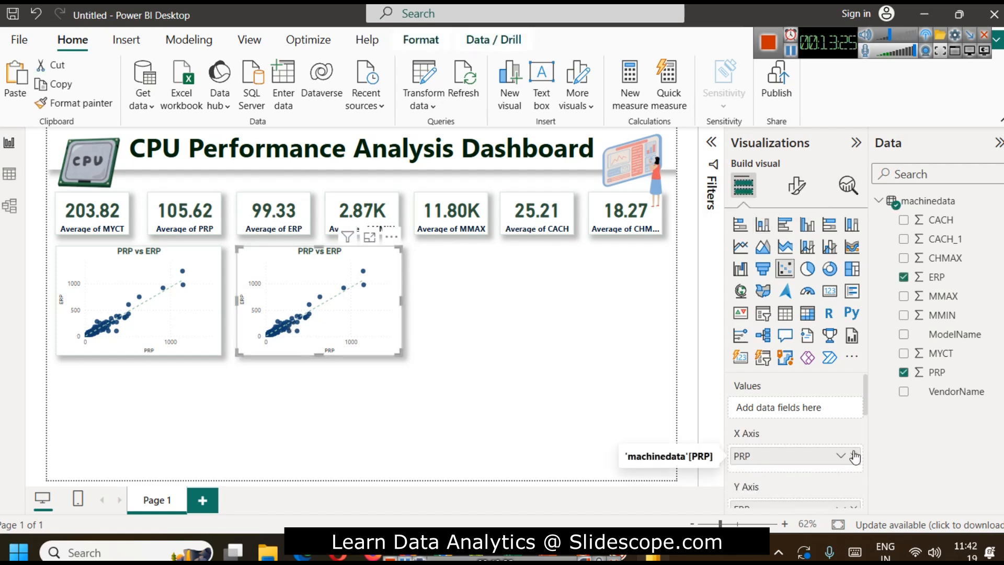
left_click(763, 225)
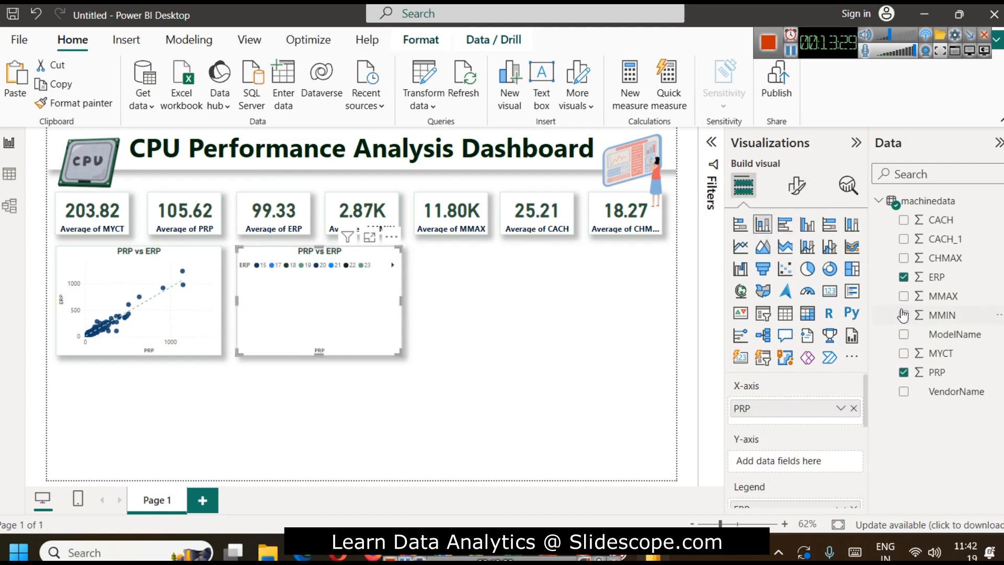
left_click(854, 408)
scroll(829, 467, "down", 1)
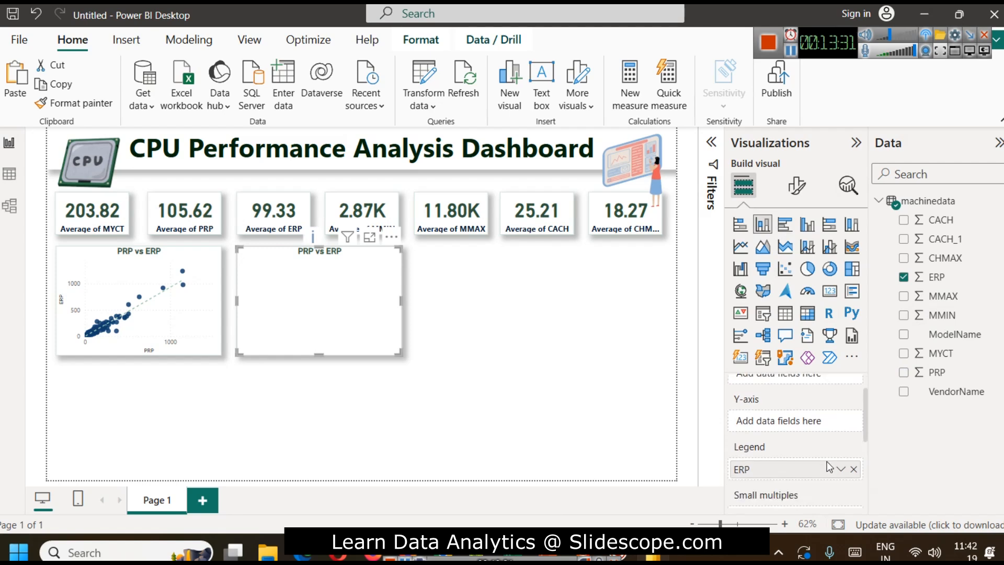
left_click(854, 423)
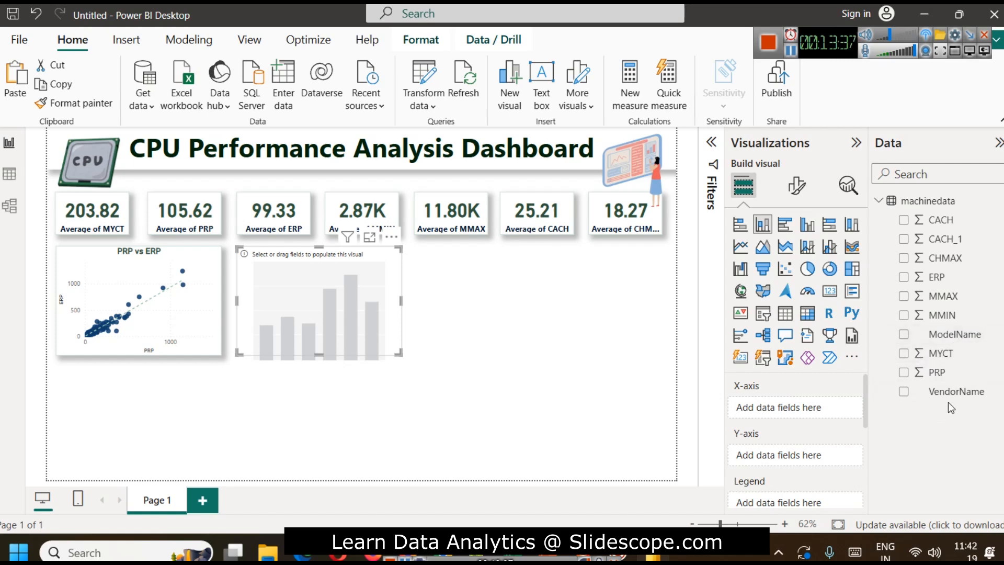
Assign VendorName to the column chart's X-axis and PRP to its Y-axis, aggregated as Average
left_click_drag(950, 397, 768, 413)
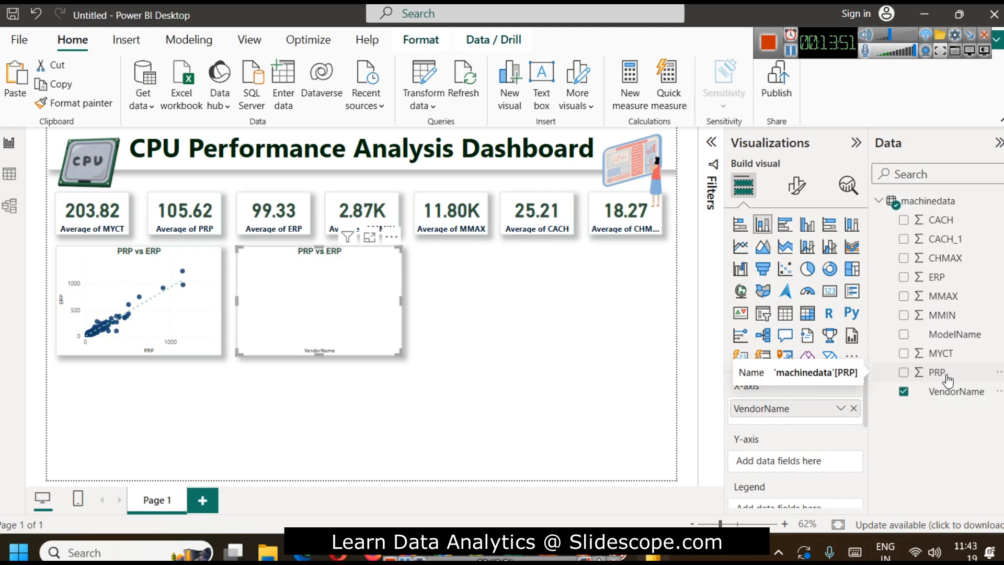
left_click(929, 354)
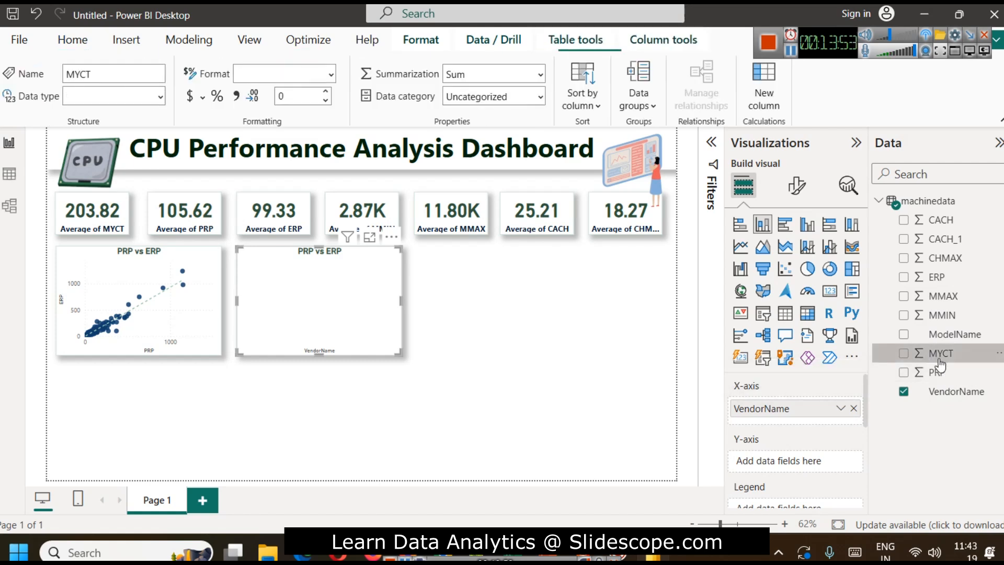
left_click(949, 374)
left_click_drag(936, 373, 779, 461)
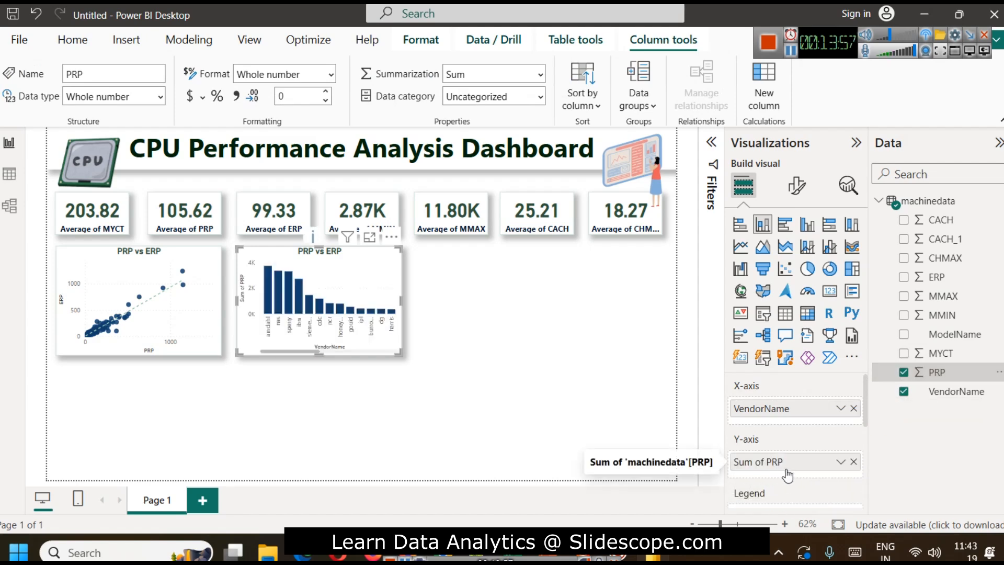
left_click(840, 462)
left_click(870, 287)
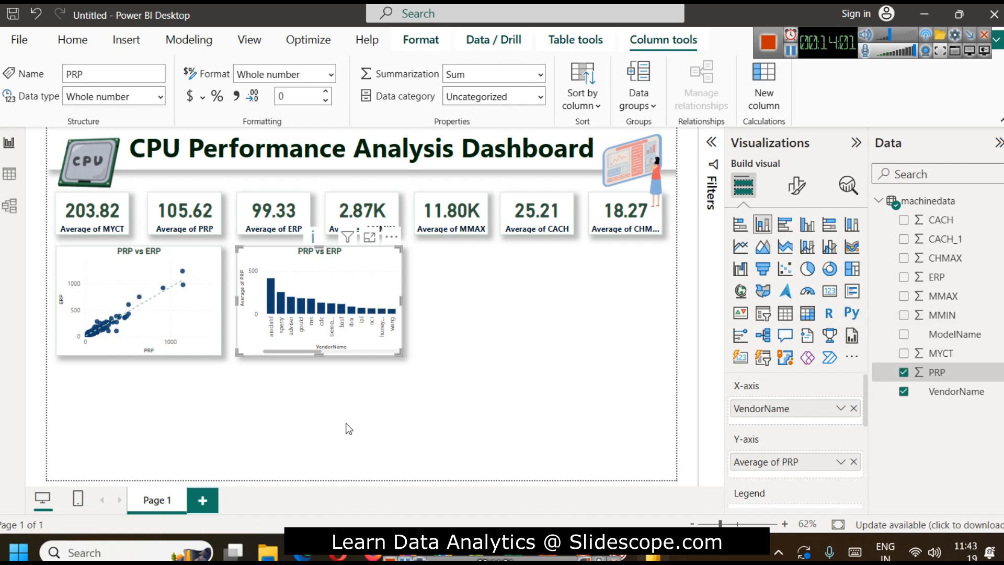
Examine average PRP per vendor in the column chart's focus mode and check PRP's definition on the UCI page
left_click(369, 237)
mouse_move(90, 403)
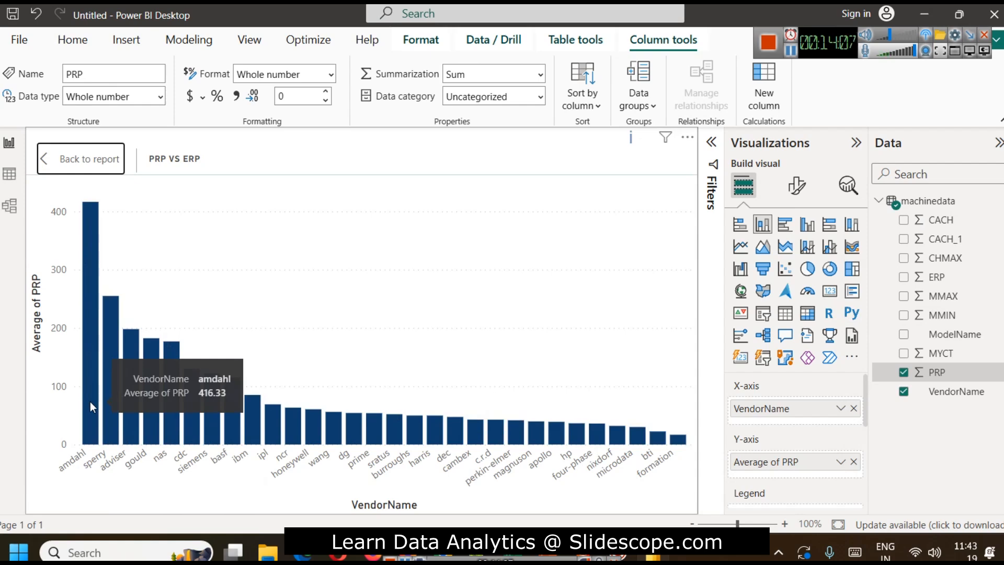
mouse_move(110, 388)
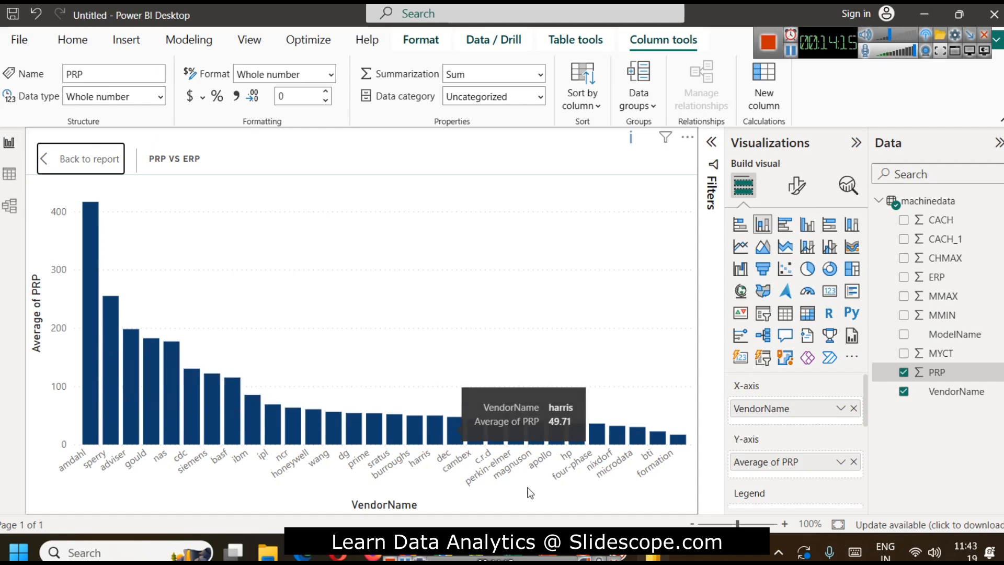
left_click(547, 549)
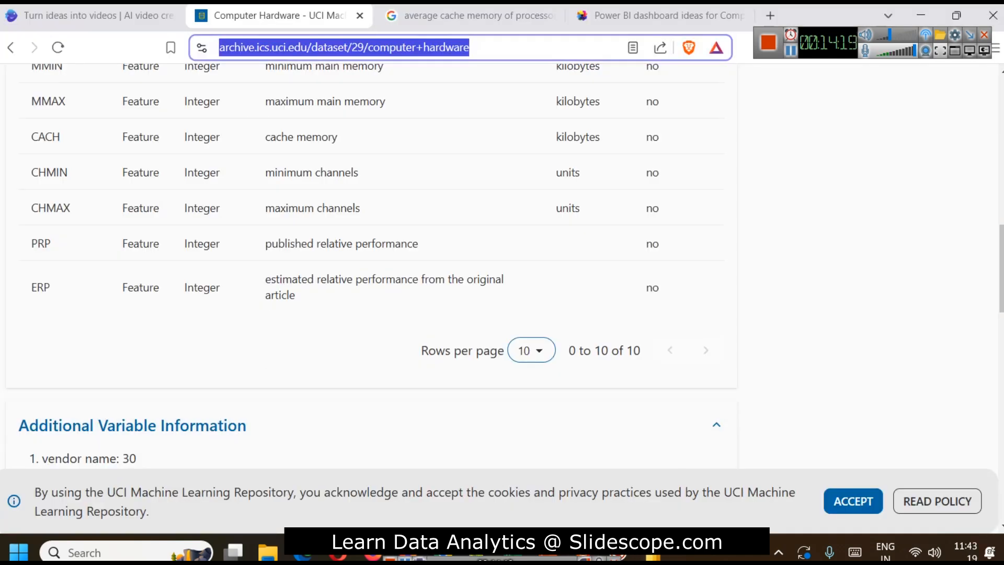
left_click(673, 558)
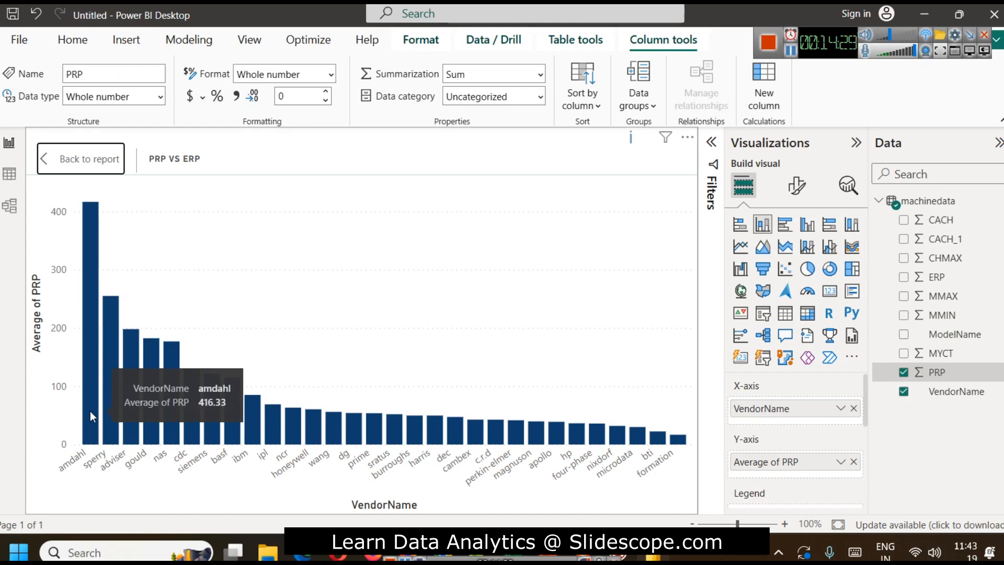
Return from the enlarged vendor column chart to the report page and show the filter settings for that chart
left_click(64, 158)
left_click(480, 330)
left_click(363, 264)
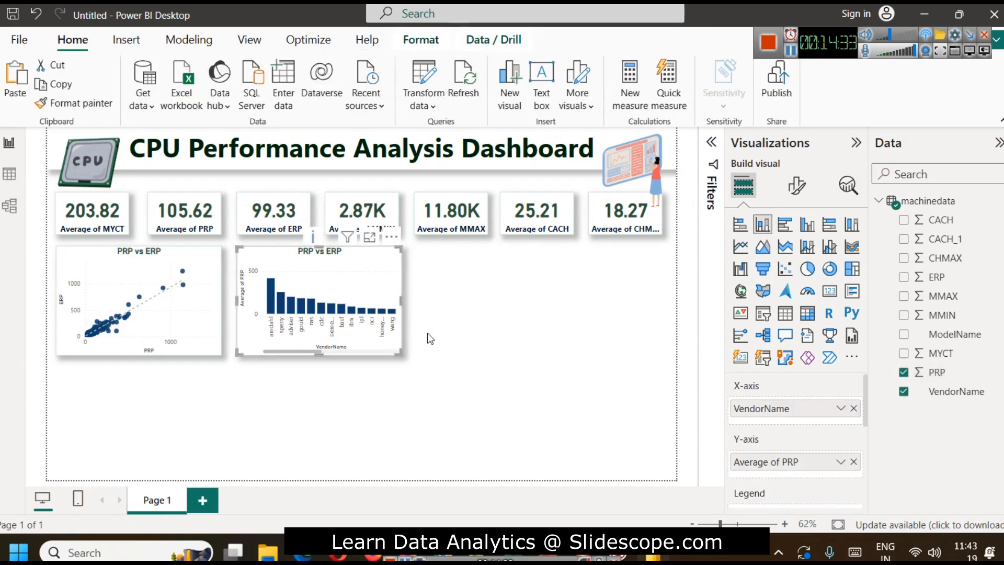
left_click_drag(311, 351, 278, 337)
left_click(711, 142)
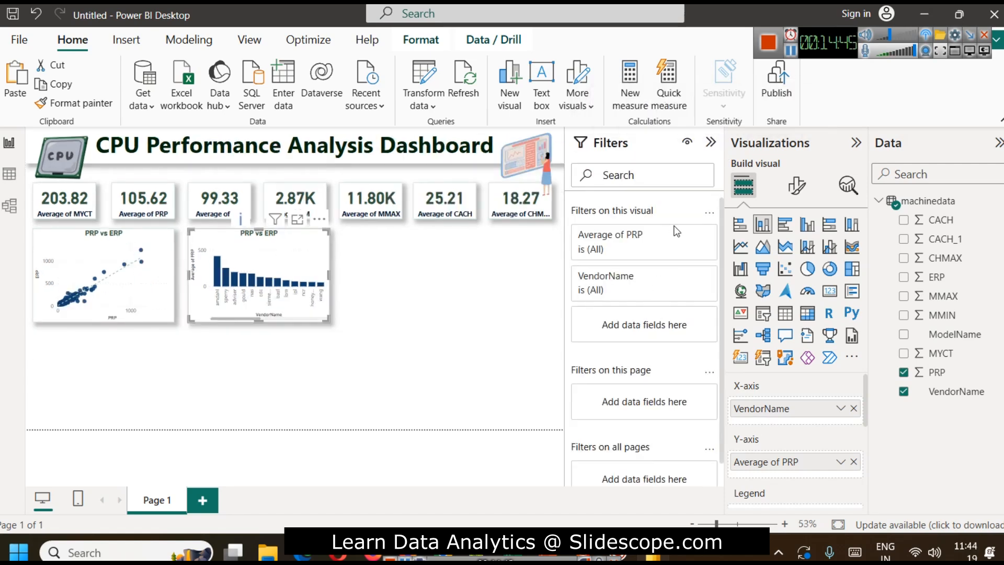
Apply a Top N filter on VendorName that shows the top 5 items by Average of PRP
left_click(686, 276)
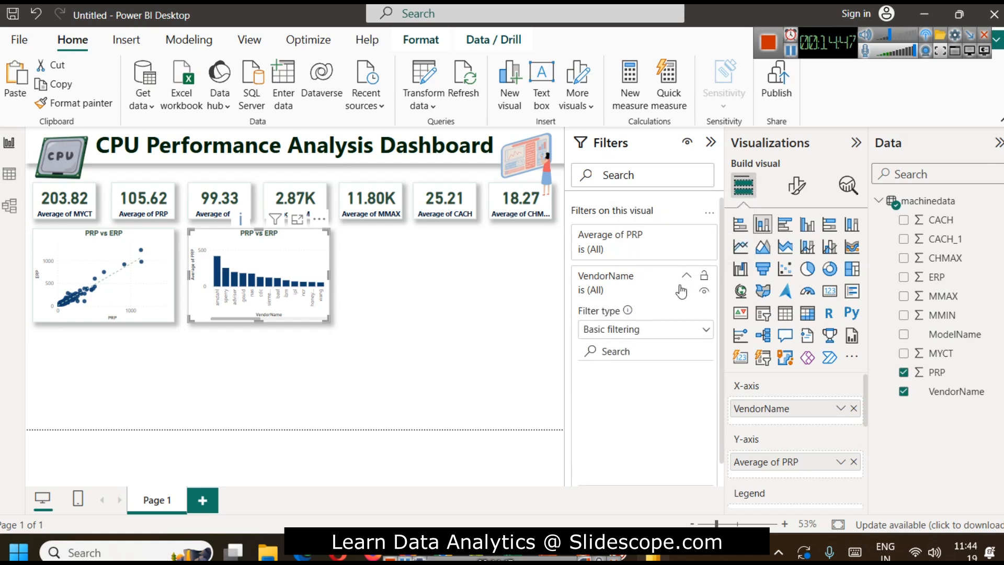
left_click(638, 331)
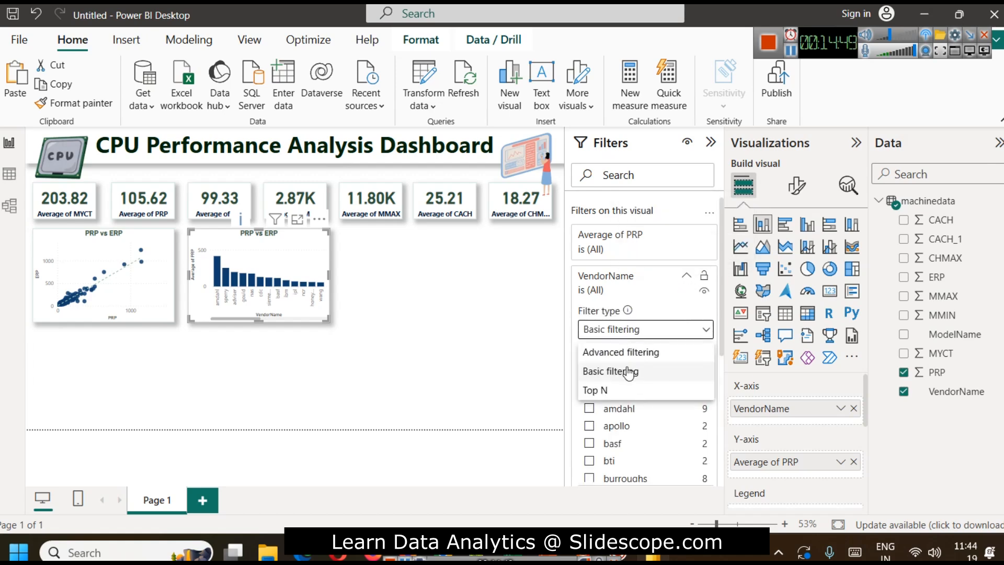
left_click(622, 391)
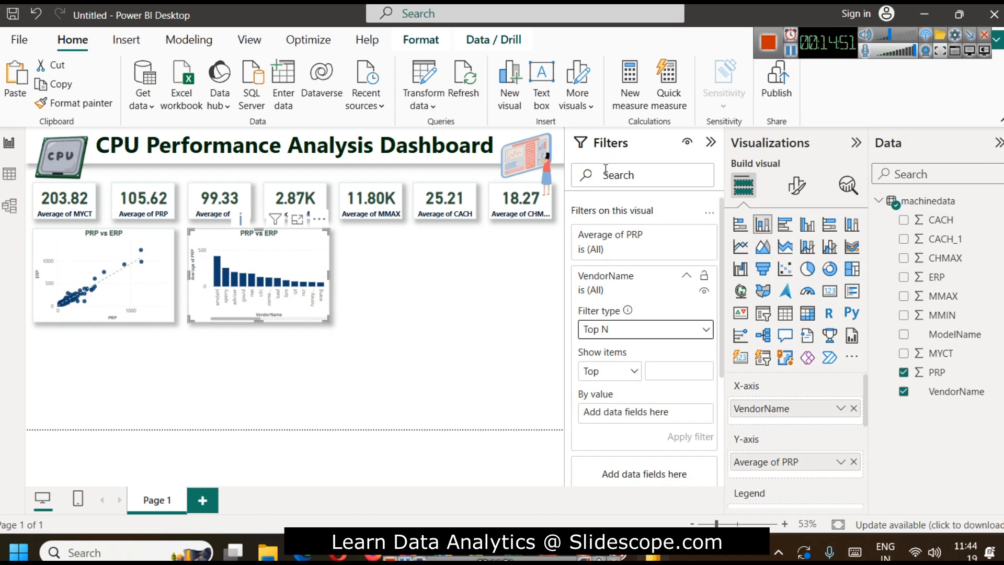
left_click(664, 366)
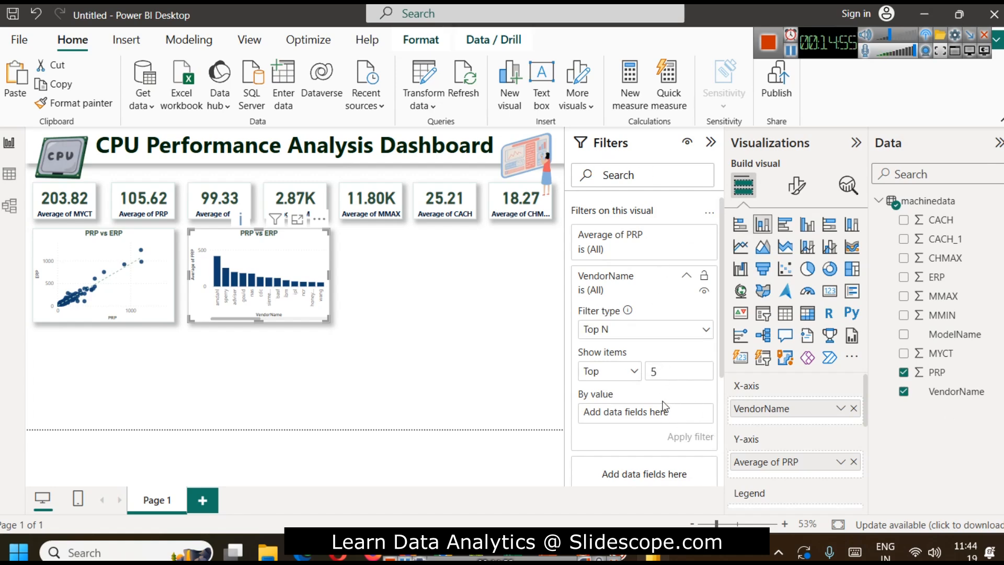
left_click_drag(936, 372, 644, 417)
left_click(691, 413)
left_click(724, 269)
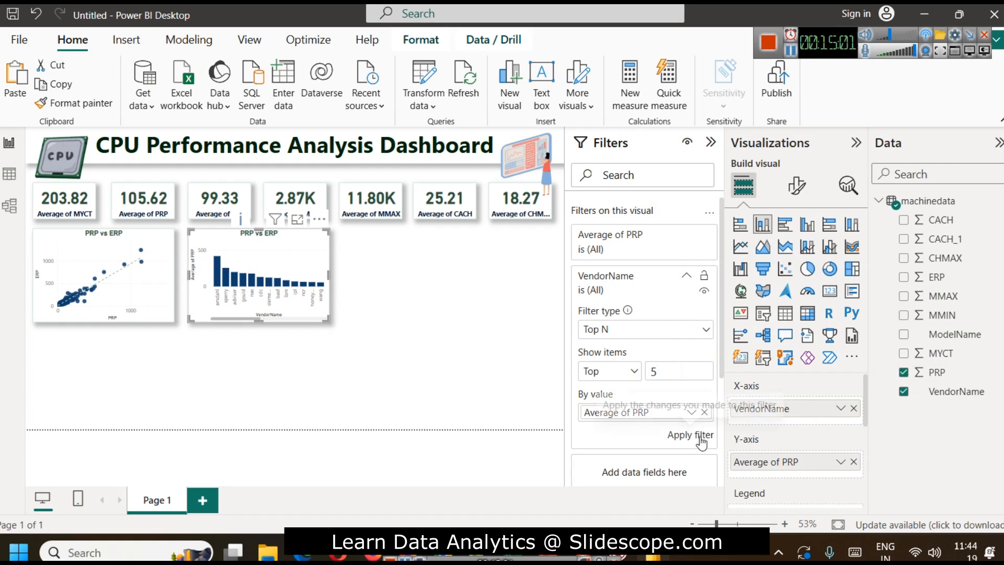
left_click(699, 436)
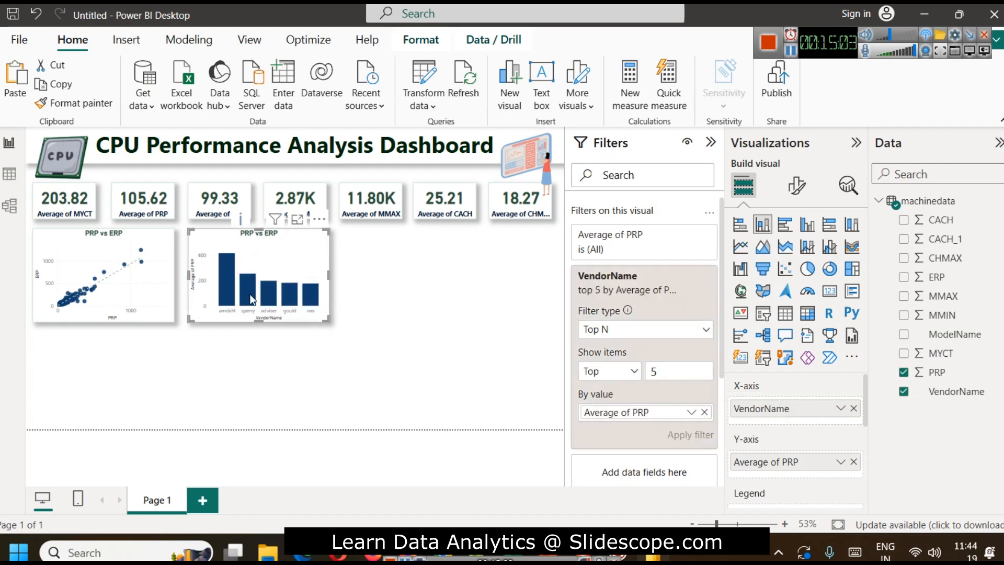
Change the column chart's title text to "Top 5 Vendors by Avg PRP"
mouse_move(250, 294)
left_click(796, 185)
left_click(795, 256)
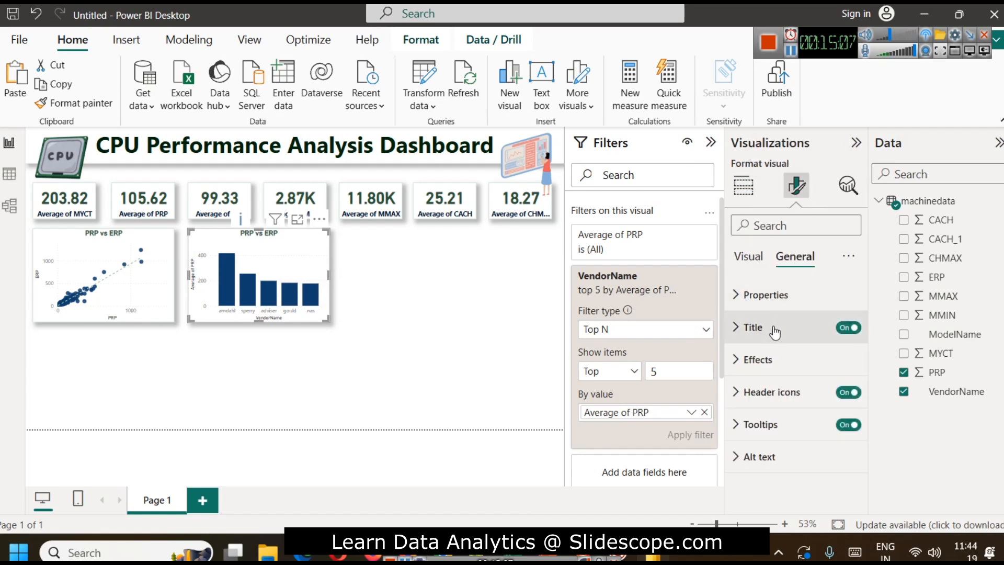
left_click(768, 328)
triple_click(767, 404)
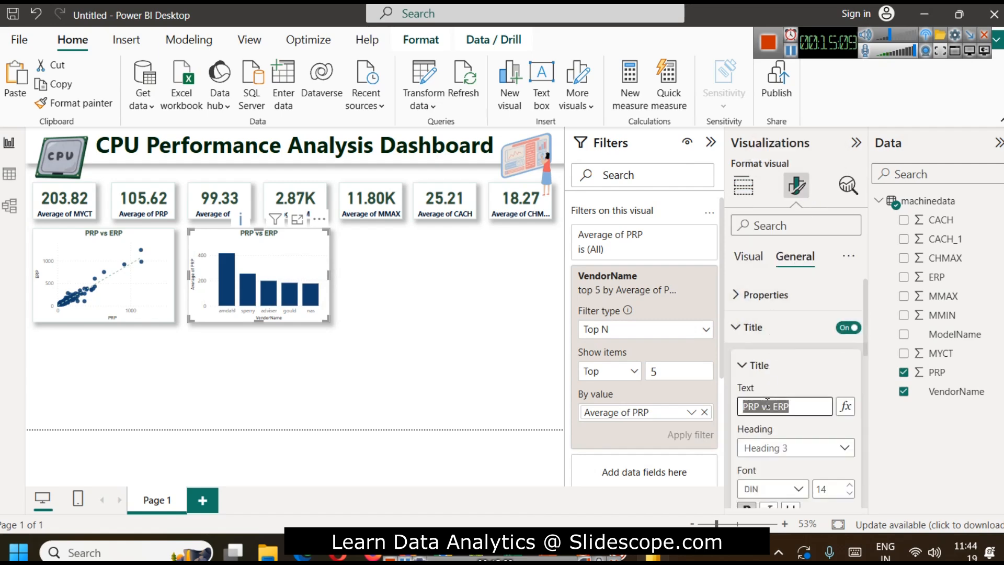
type("Top 5 Vendors b")
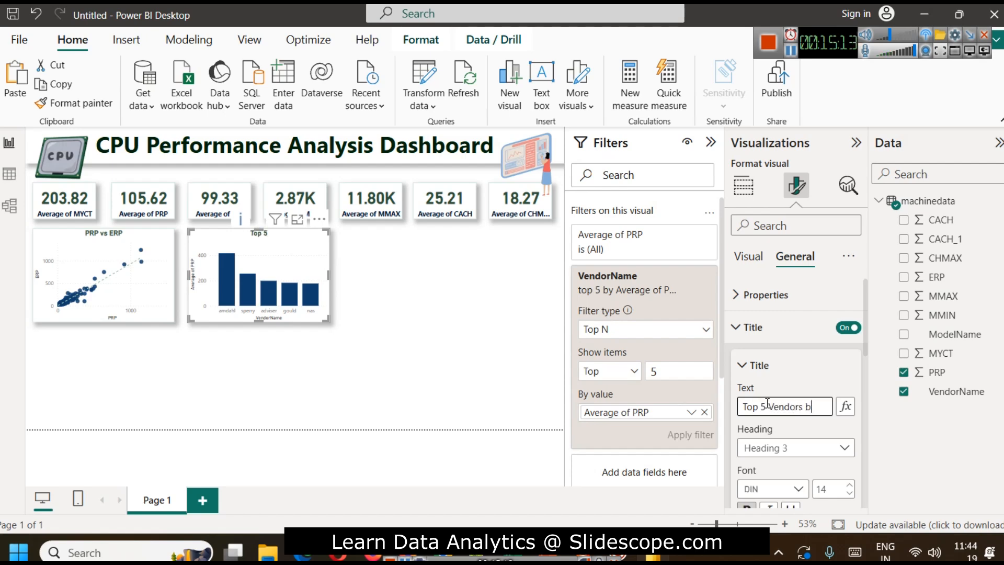
type("y avg")
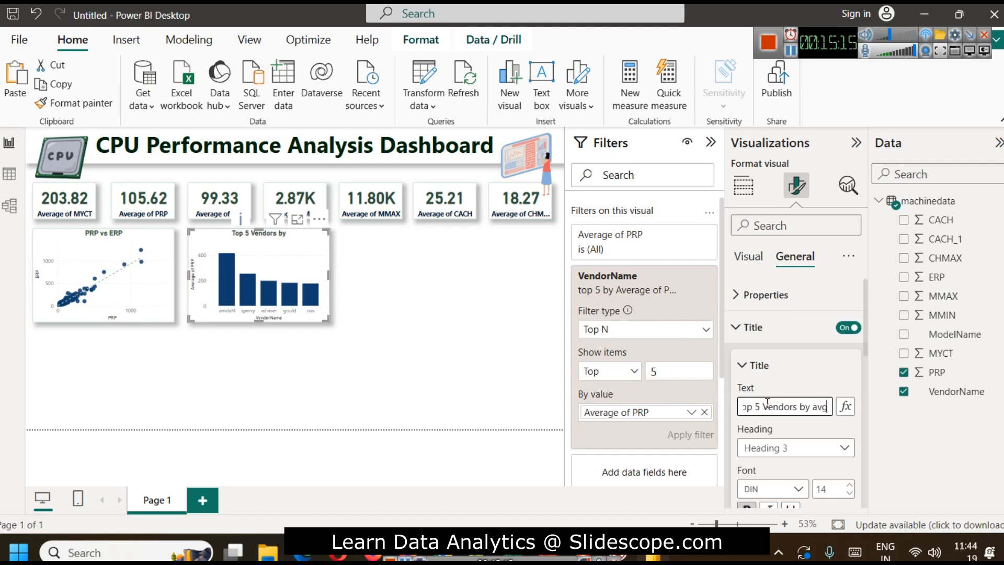
type(" PRP")
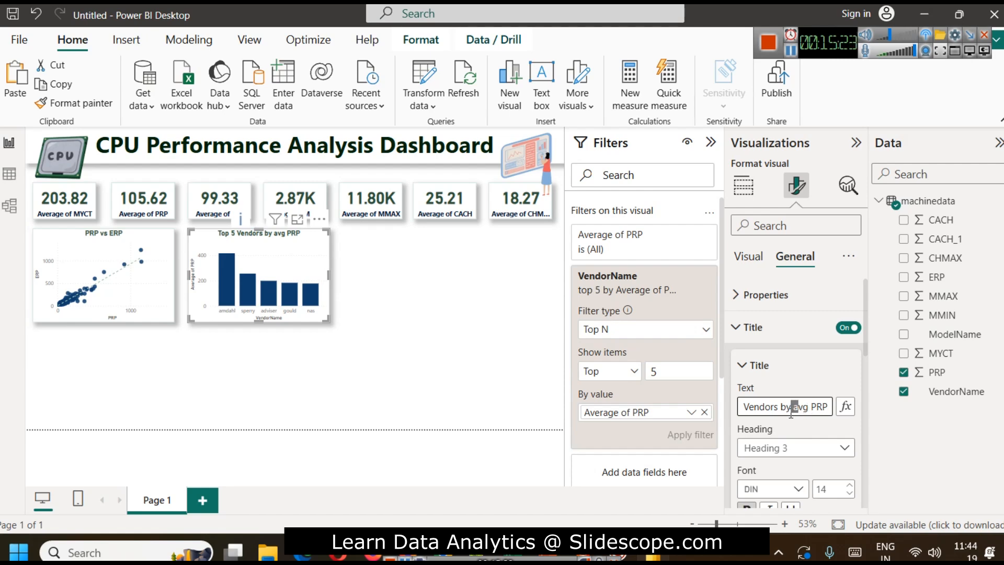
key("BackSpace")
type("A")
left_click(744, 328)
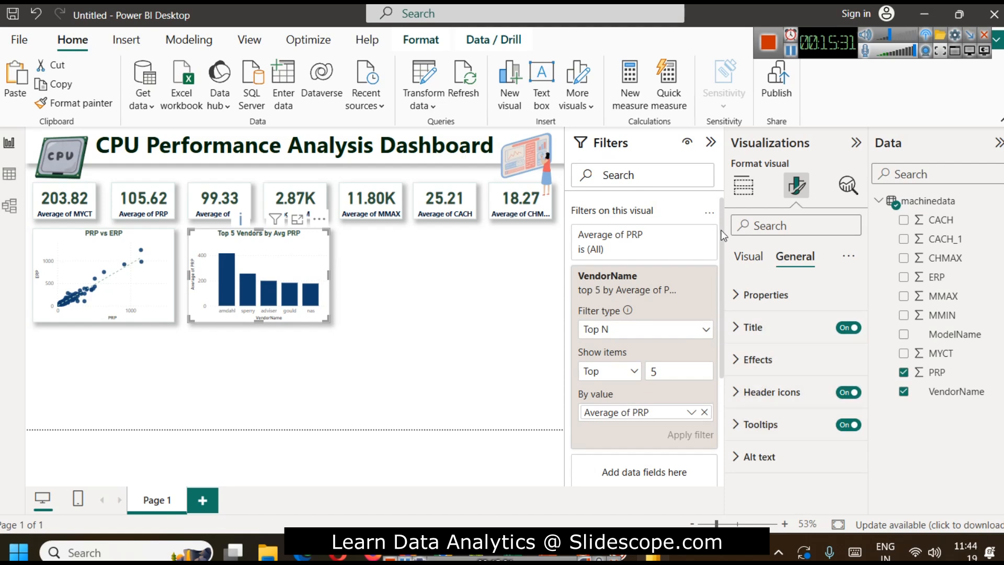
Turn on data labels for the Top 5 Vendors chart and collapse the filter settings
left_click(748, 256)
scroll(830, 434, "down", 3)
left_click(848, 426)
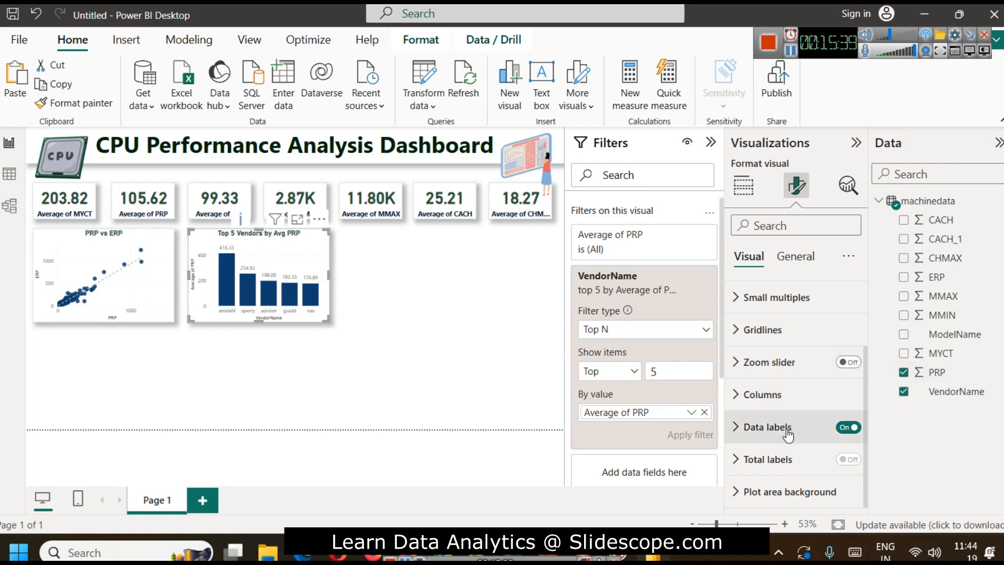
left_click(710, 142)
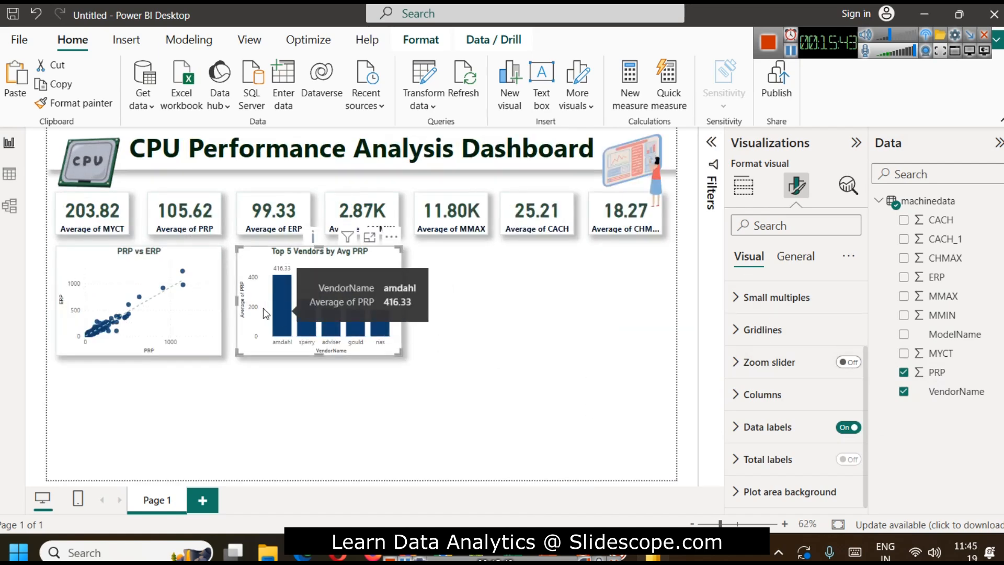
Set the color of all columns in the Top 5 Vendors chart to the dark green theme shade
left_click(772, 414)
scroll(772, 414, "down", 3)
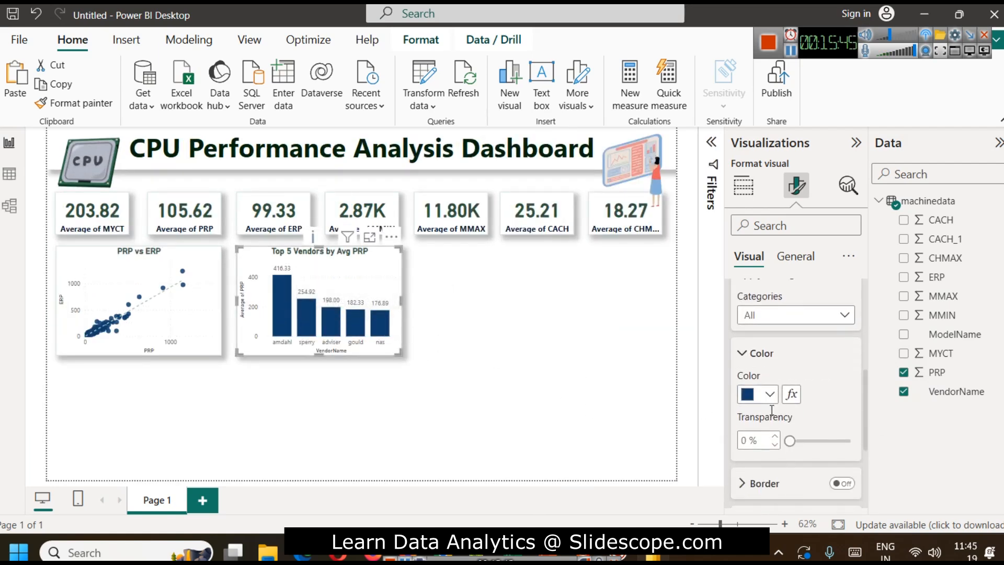
left_click(770, 394)
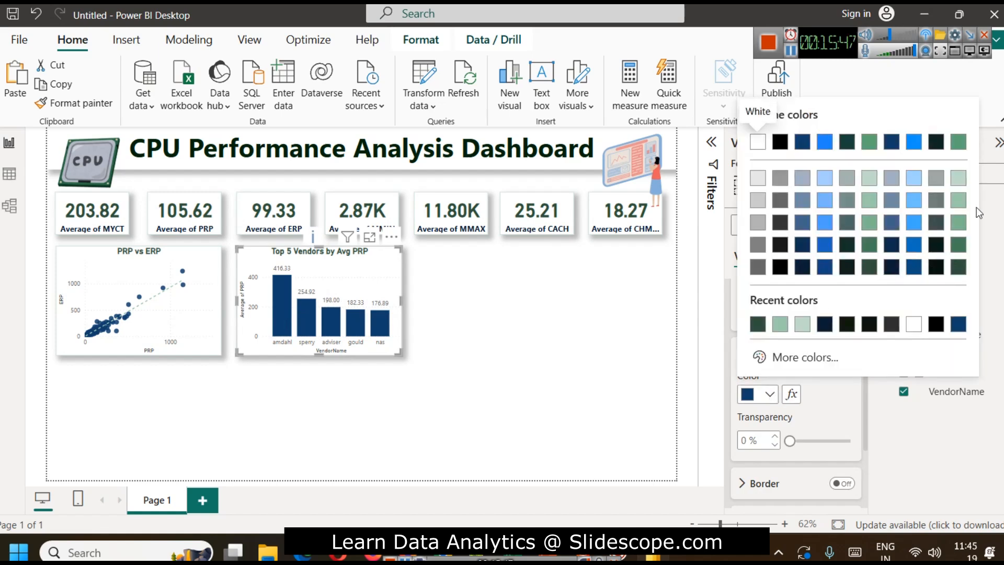
left_click(958, 267)
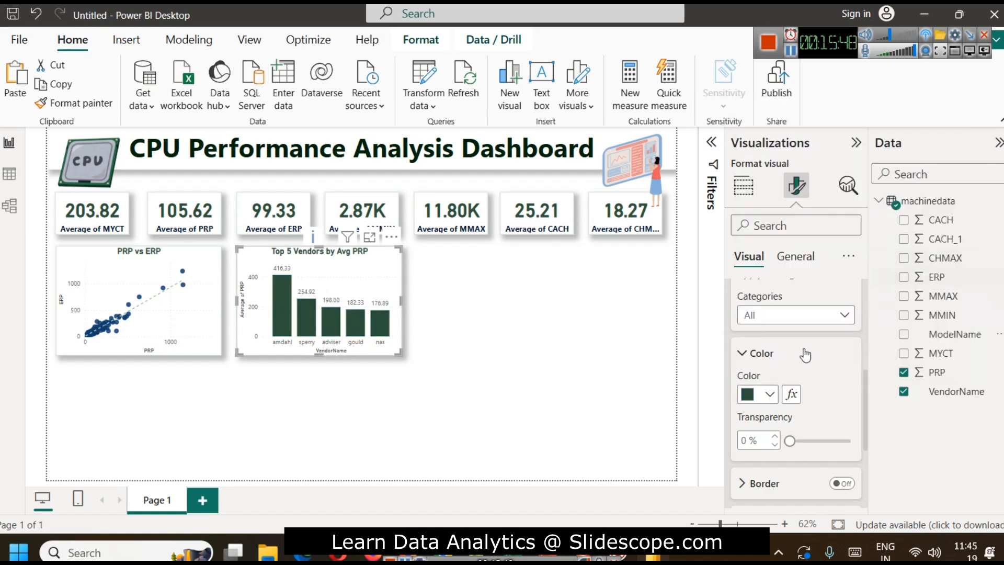
left_click(770, 396)
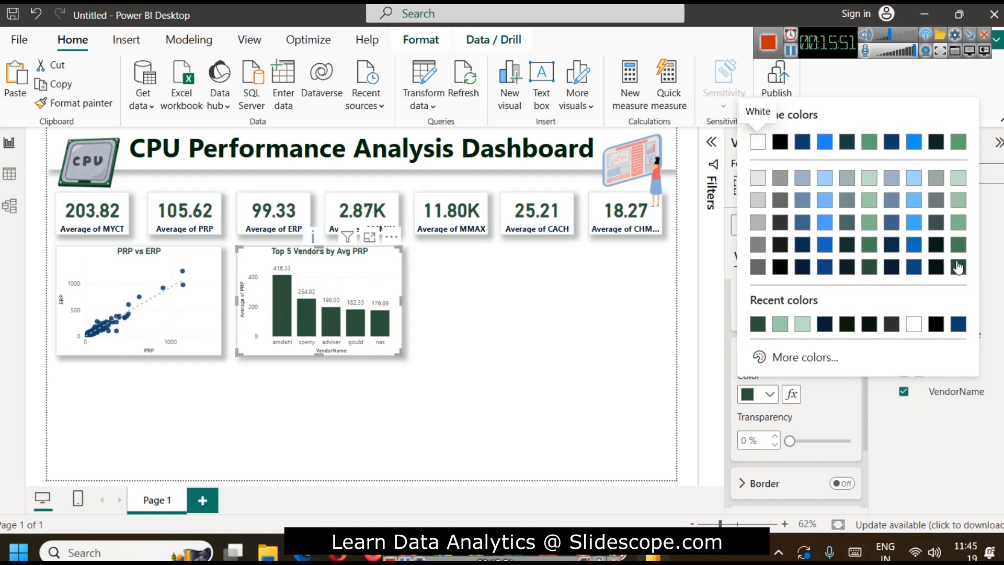
left_click(820, 407)
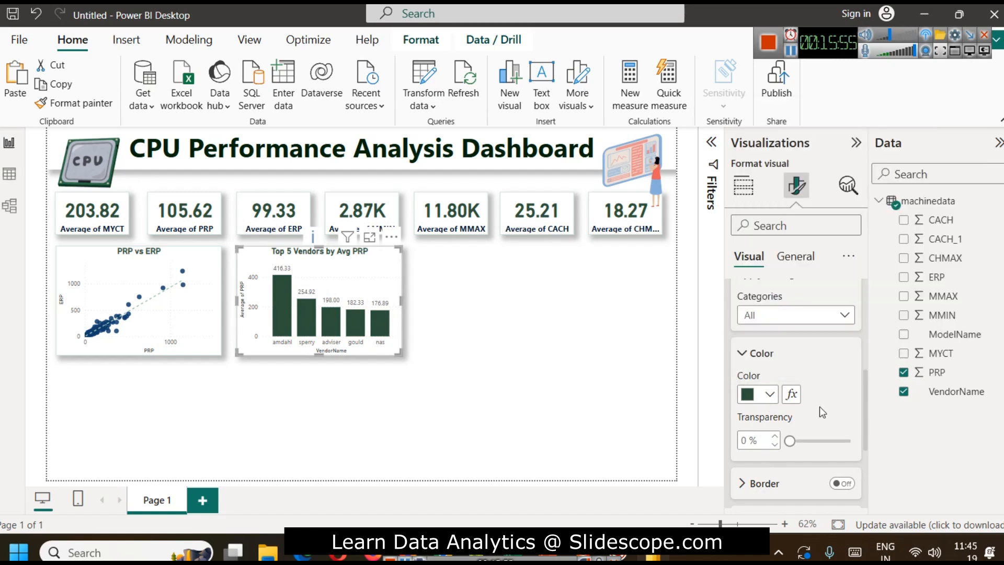
Color only the sperry column of the Top 5 Vendors chart in a medium blue theme shade
left_click(814, 314)
left_click(793, 358)
left_click(784, 316)
left_click(774, 374)
left_click(767, 394)
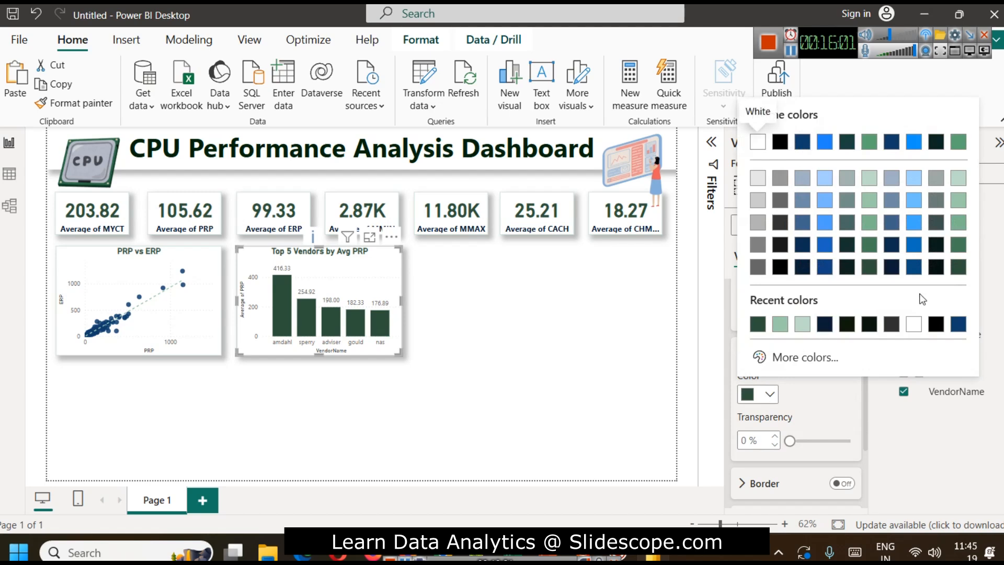
left_click(913, 246)
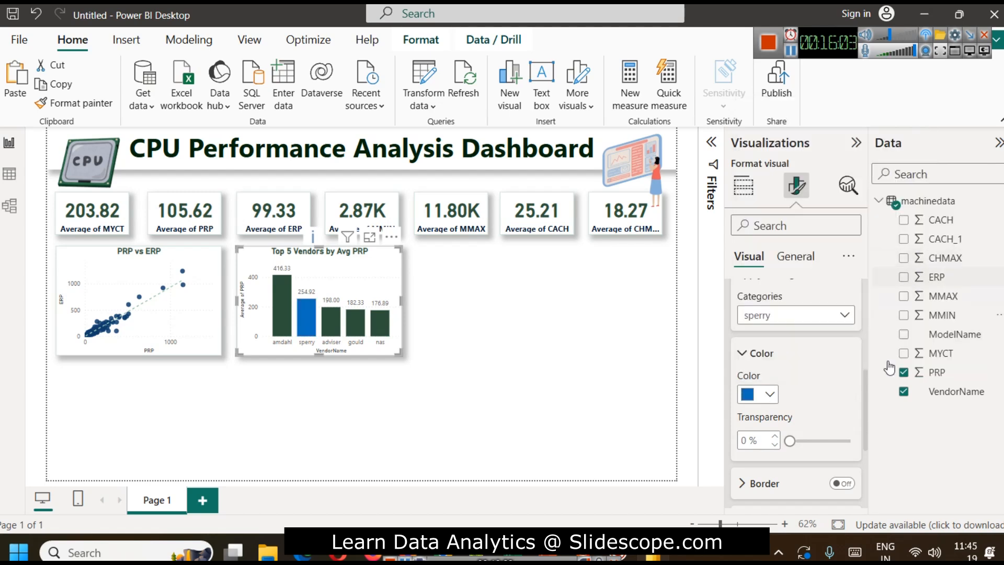
Color only the adviser column of the Top 5 Vendors chart in a light green theme shade
left_click(780, 316)
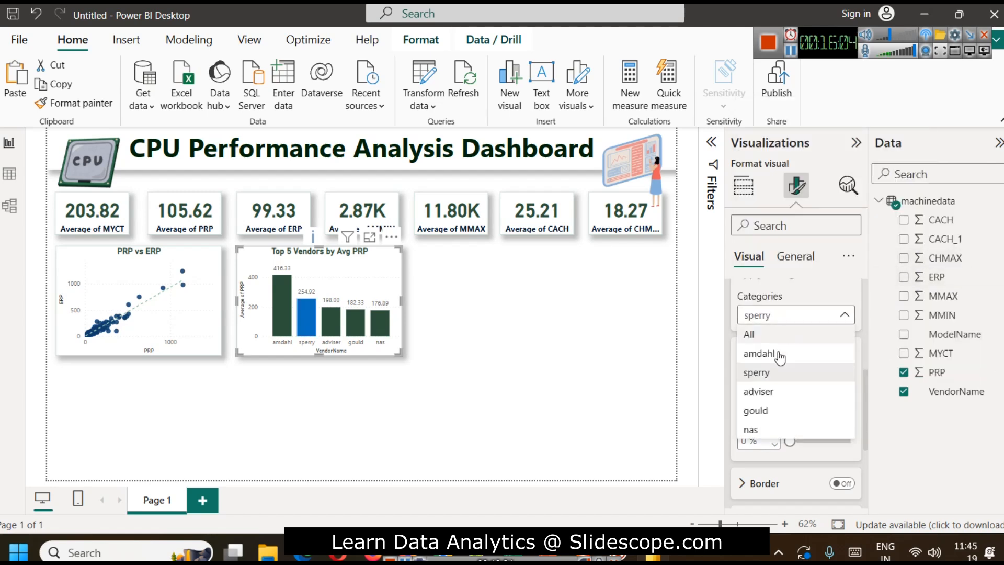
left_click(767, 391)
left_click(770, 396)
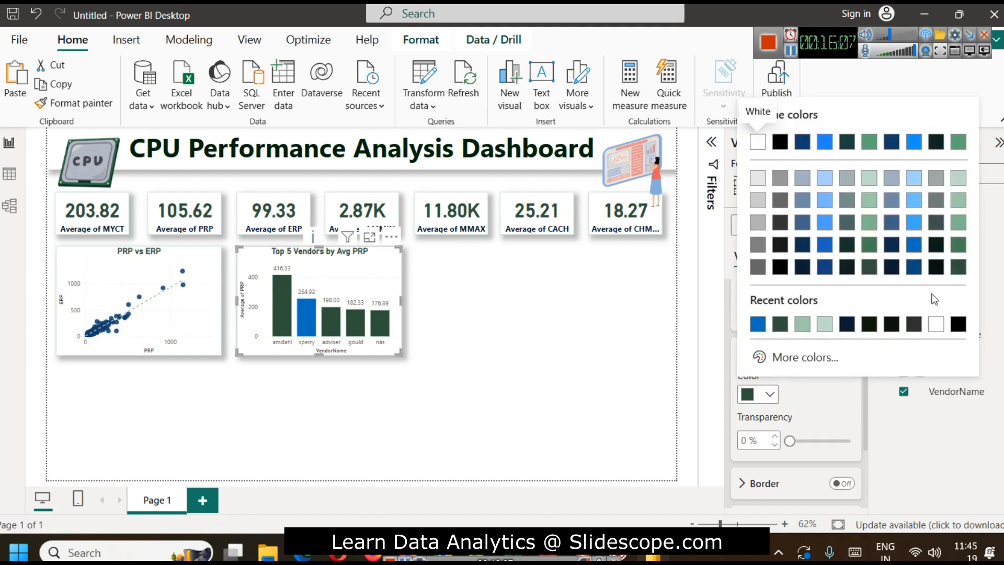
left_click(956, 228)
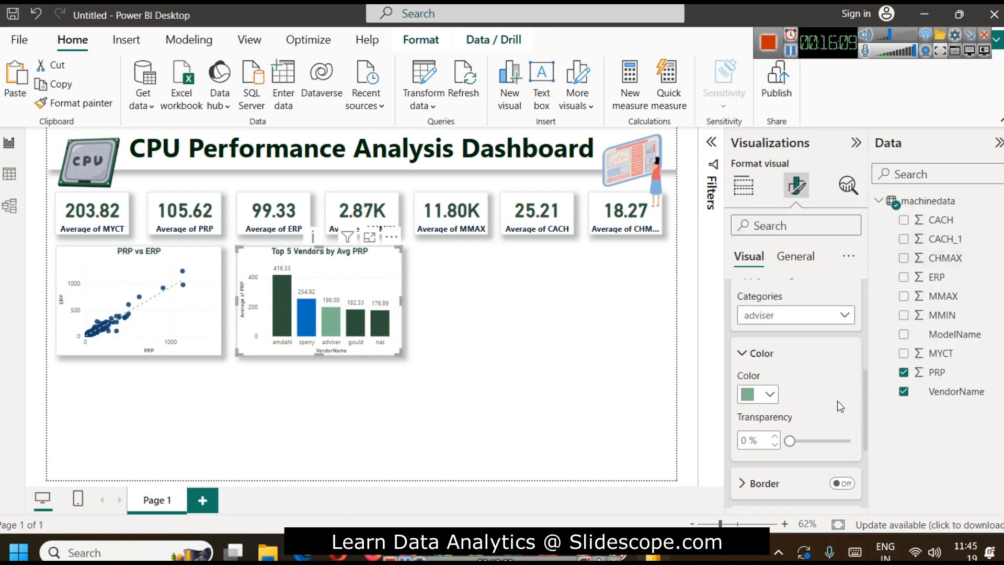
Color only the gould column of the Top 5 Vendors chart in a gray-green theme shade
left_click(823, 316)
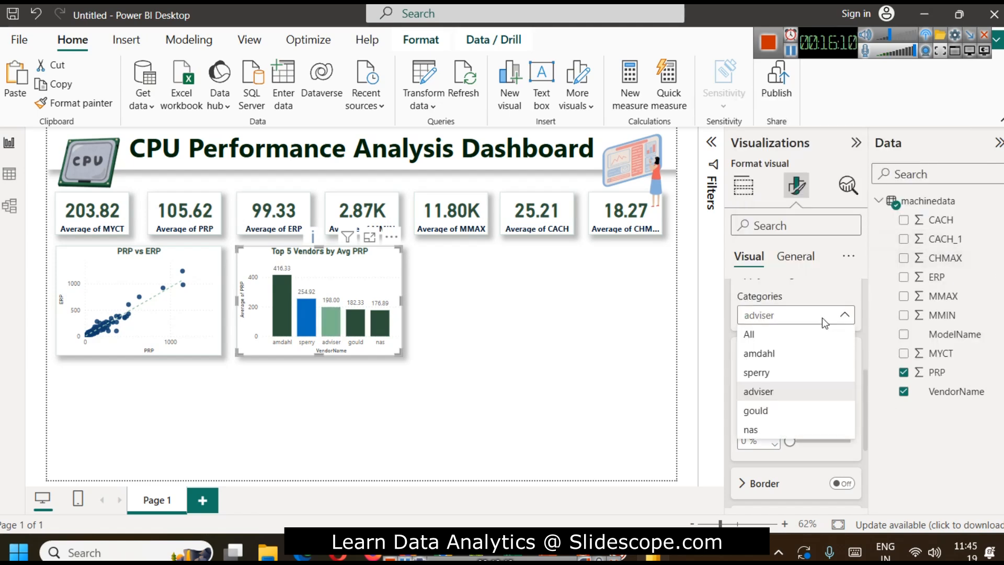
left_click(756, 409)
scroll(814, 456, "up", 1)
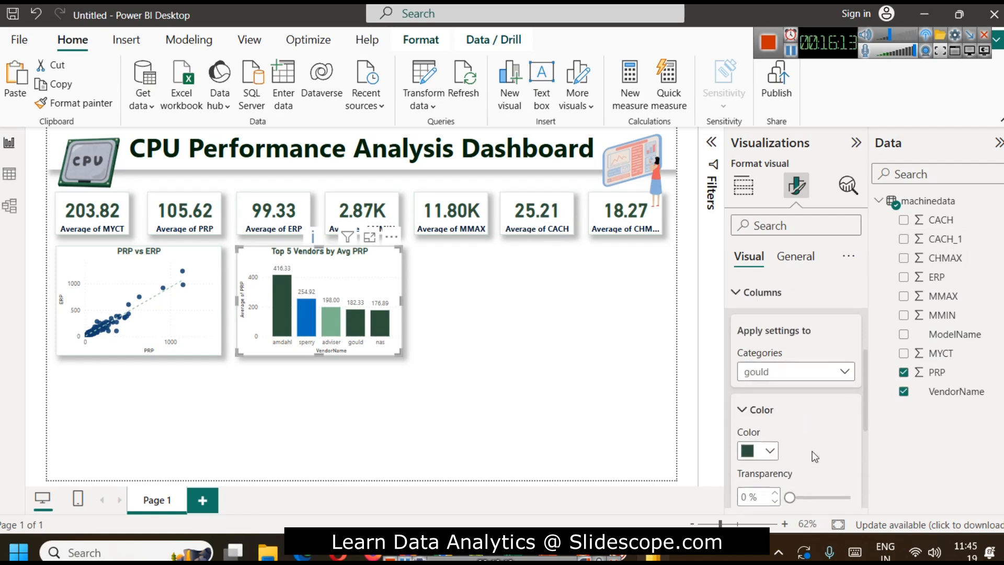
scroll(814, 456, "up", 1)
scroll(801, 365, "up", 2)
scroll(801, 366, "down", 3)
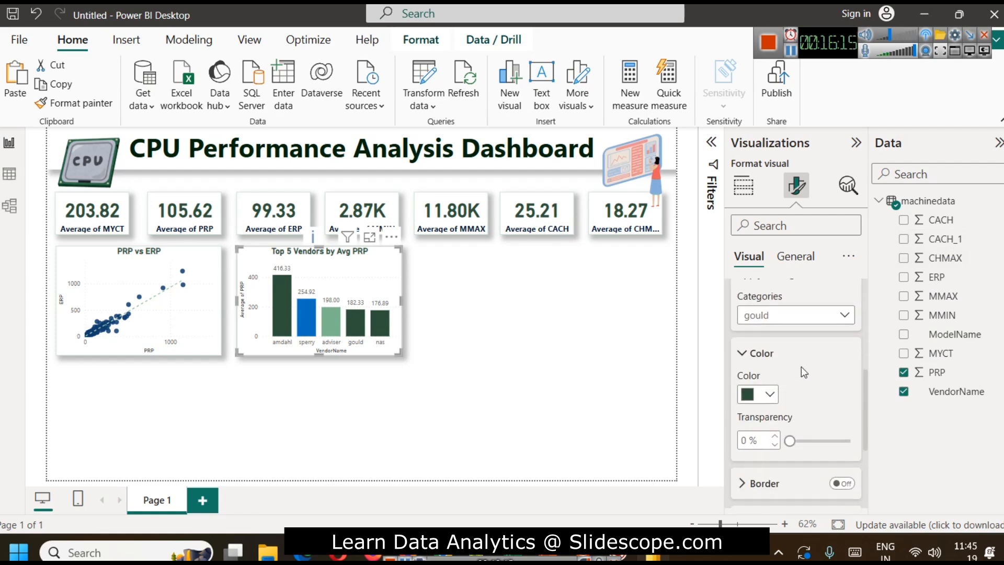
left_click(771, 396)
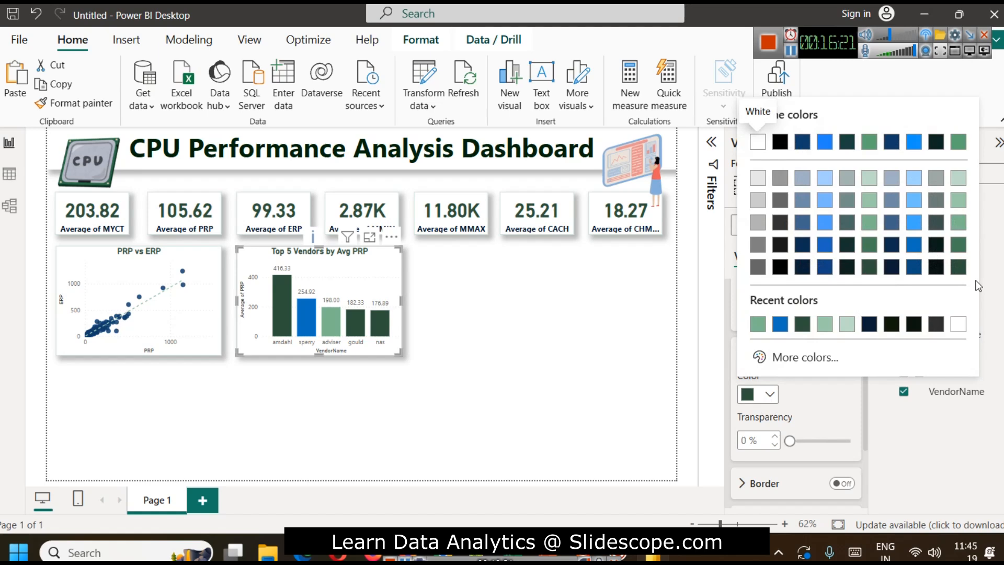
left_click(933, 205)
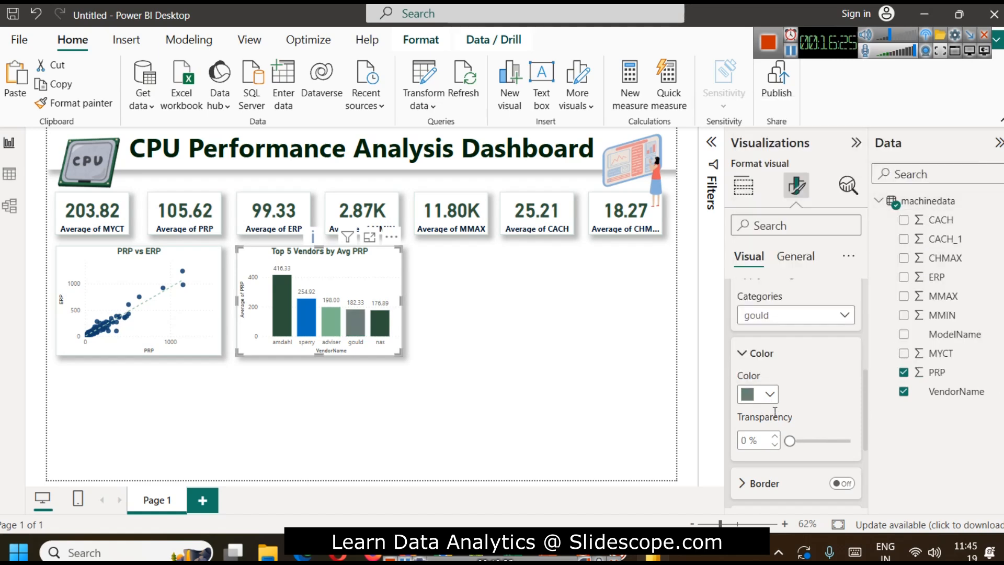
Color only the nas column of the Top 5 Vendors chart in a muted gray-blue theme shade and deselect the chart
left_click(769, 315)
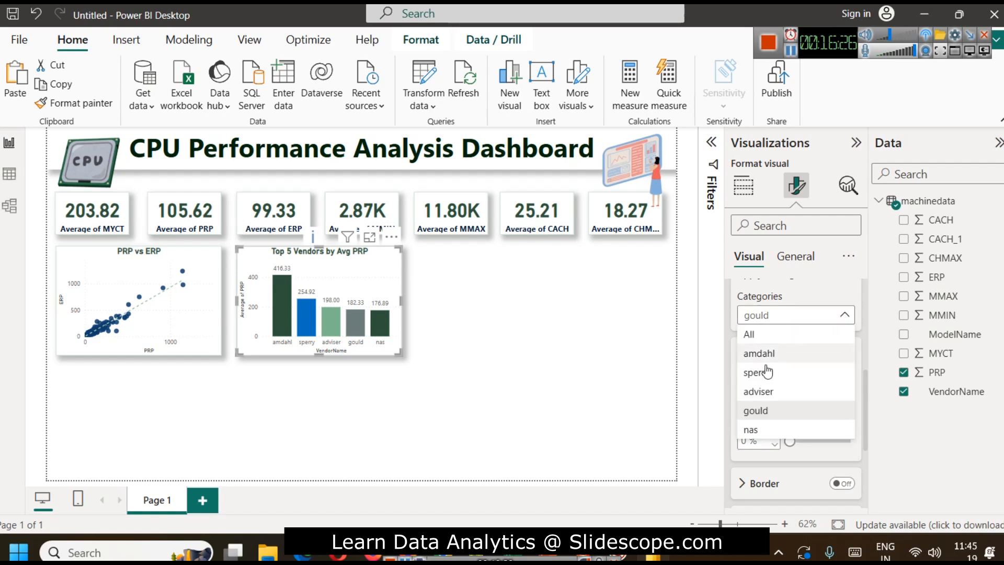
left_click(775, 427)
left_click(770, 397)
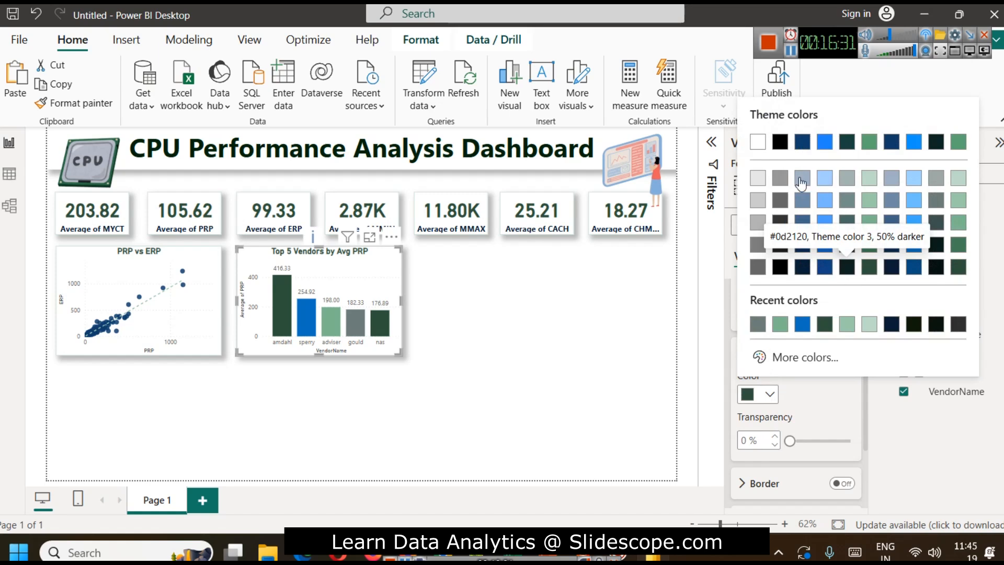
left_click(801, 203)
left_click(564, 368)
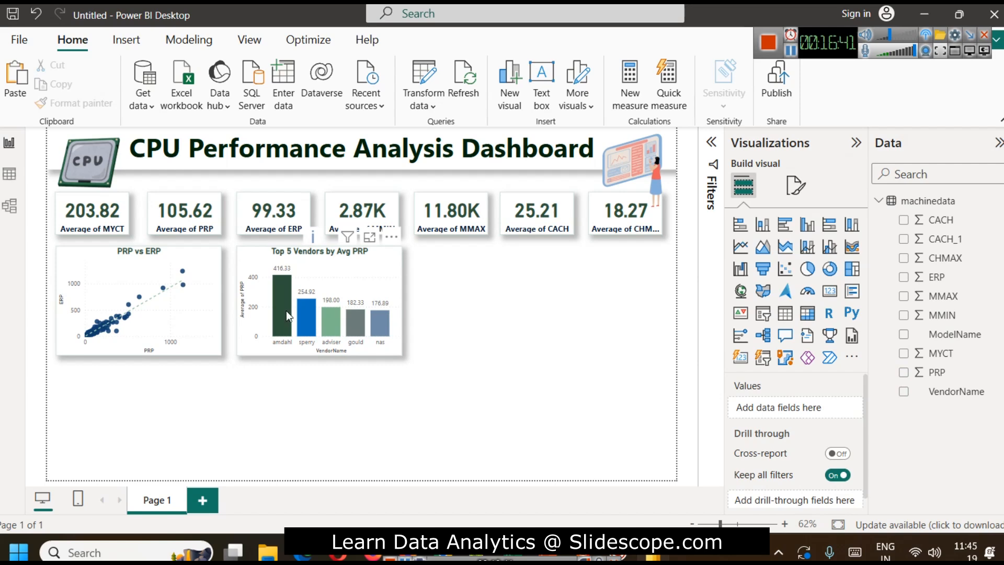
mouse_move(286, 310)
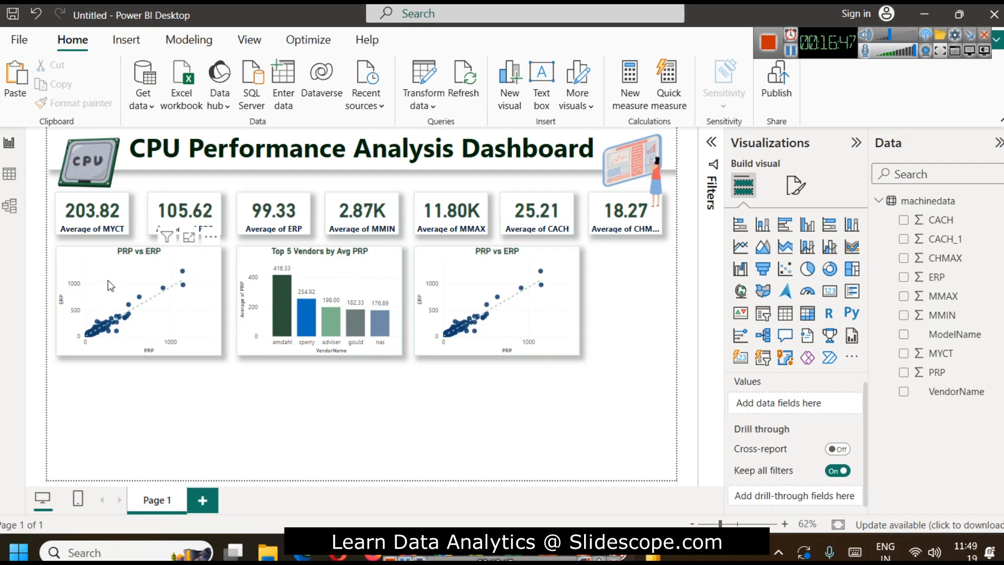
On the duplicated PRP vs ERP scatter chart beside the column chart, remove ERP and move PRP from the X axis to the Y axis
left_click(522, 281)
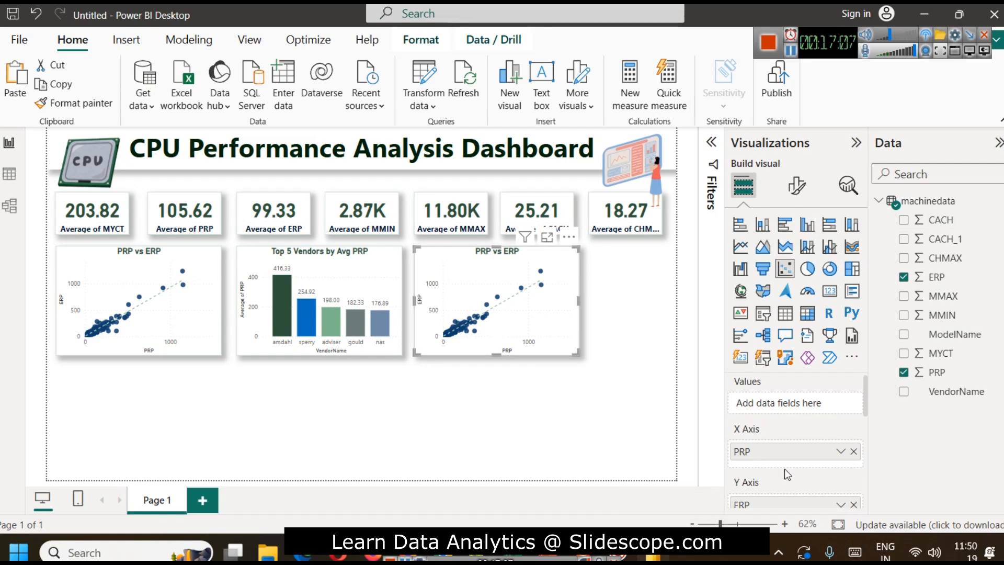
scroll(816, 432, "down", 3)
scroll(832, 418, "up", 3)
scroll(846, 405, "down", 3)
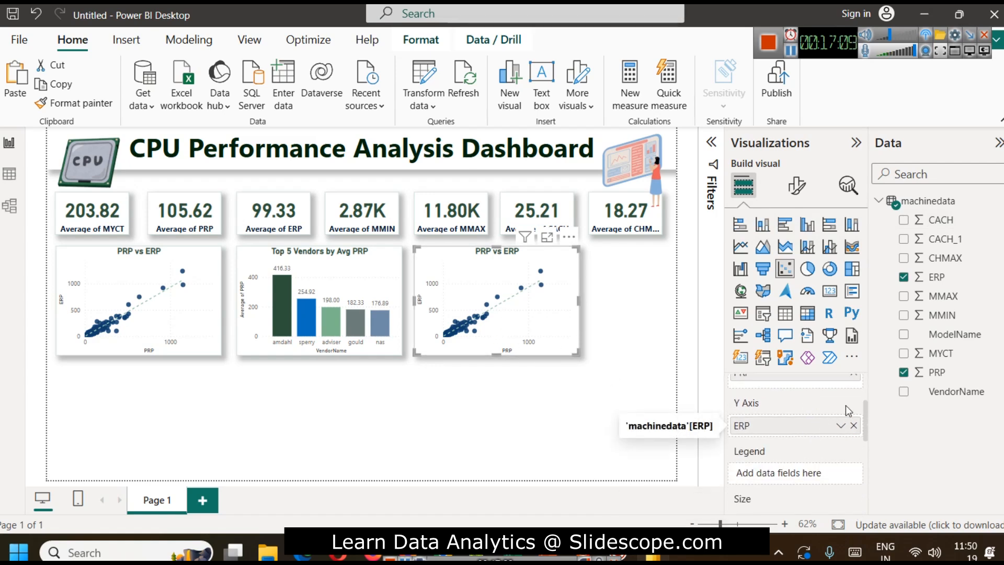
left_click(855, 426)
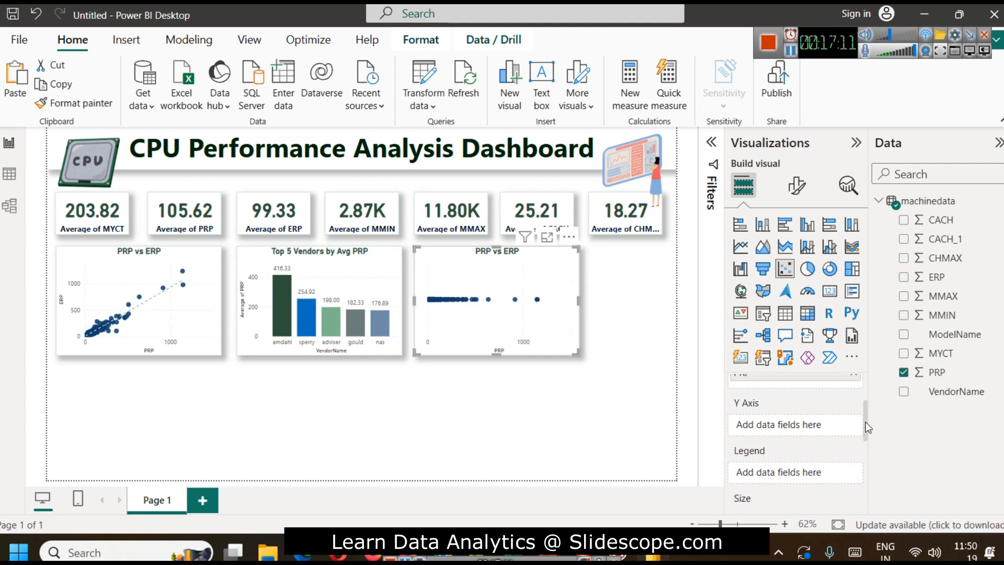
scroll(836, 405, "up", 1)
left_click_drag(834, 400, 799, 449)
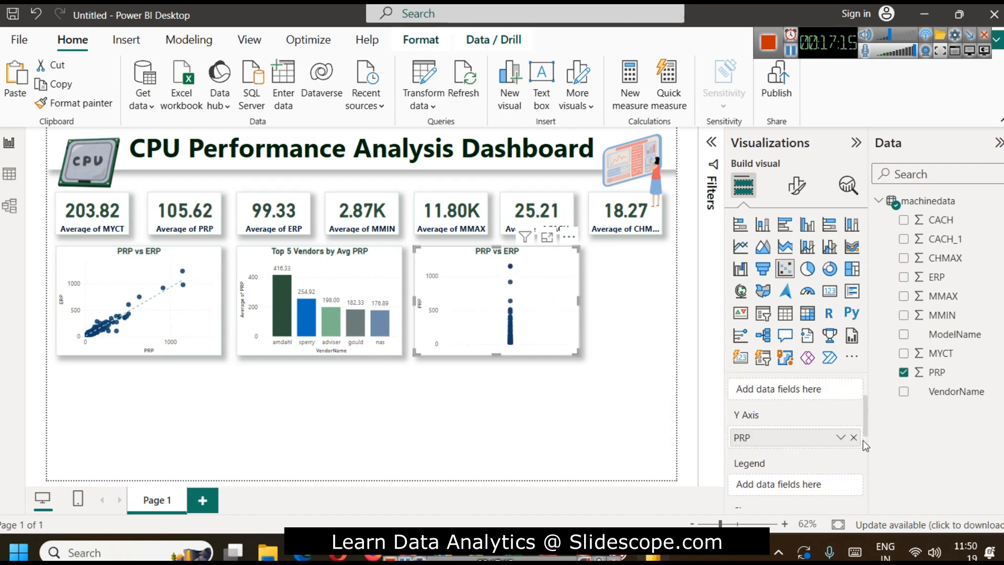
scroll(864, 403, "up", 1)
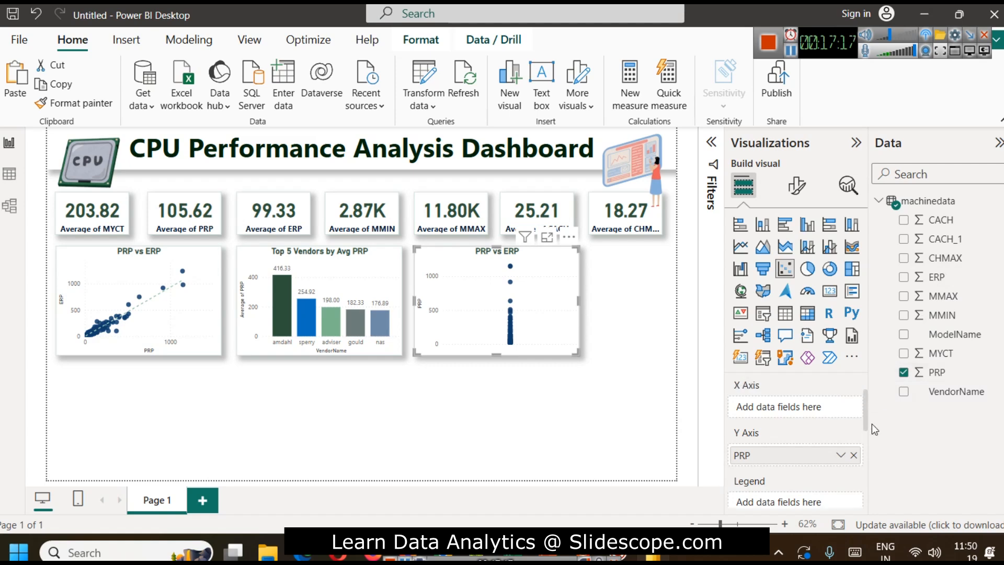
Add CACH to the X axis of the duplicated scatter chart and set it to not be summarized
left_click(839, 455)
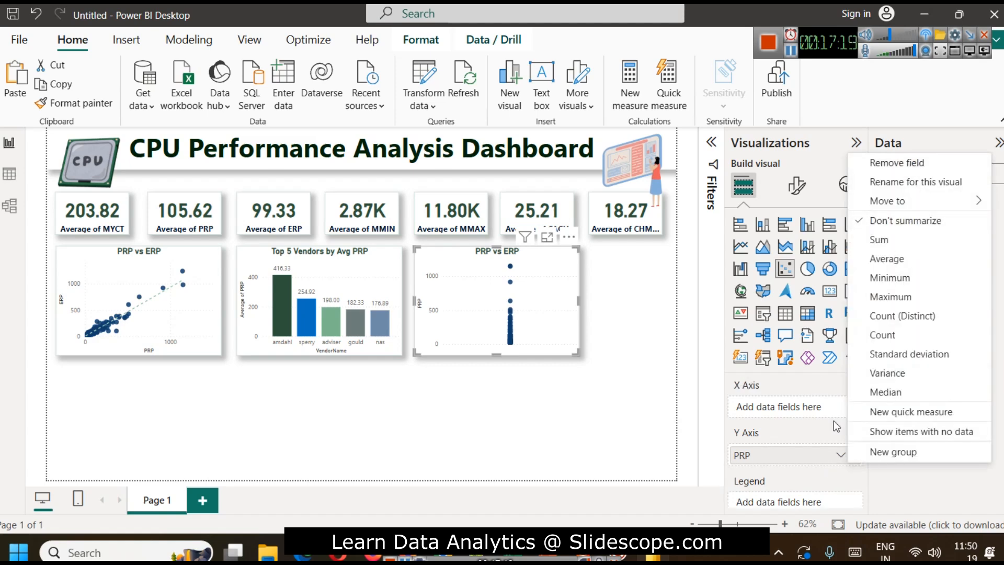
left_click(803, 407)
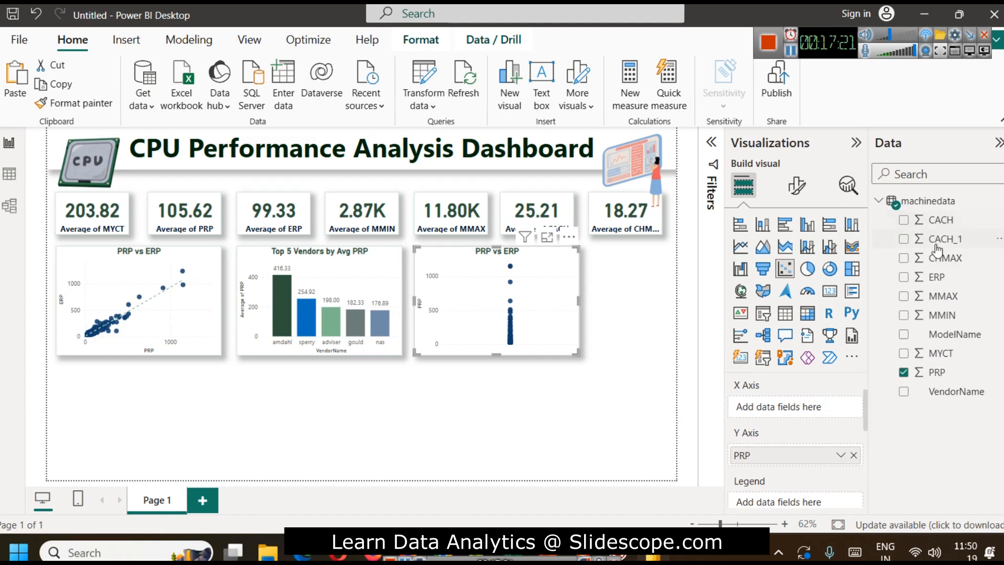
left_click_drag(939, 220, 821, 417)
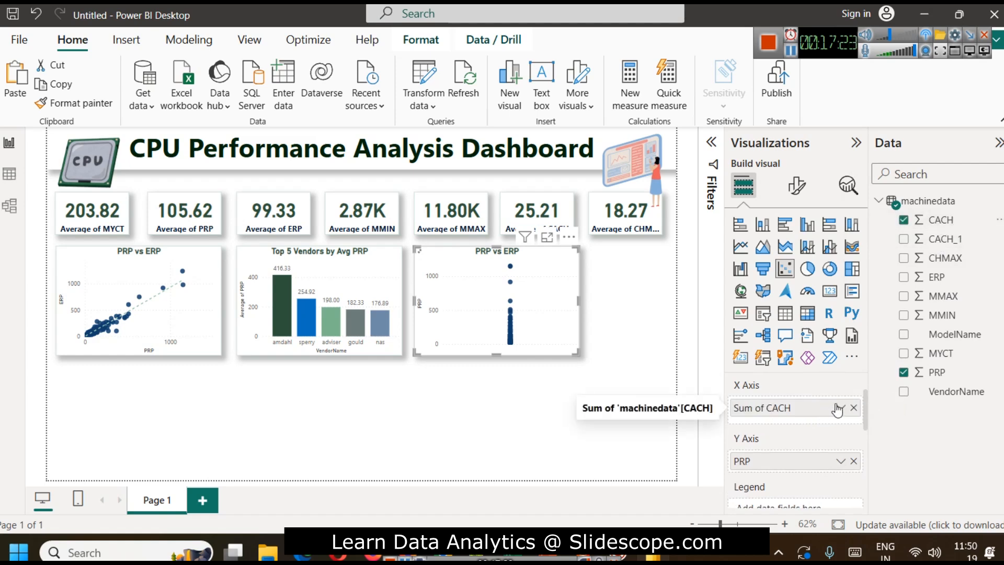
left_click(840, 407)
left_click(911, 199)
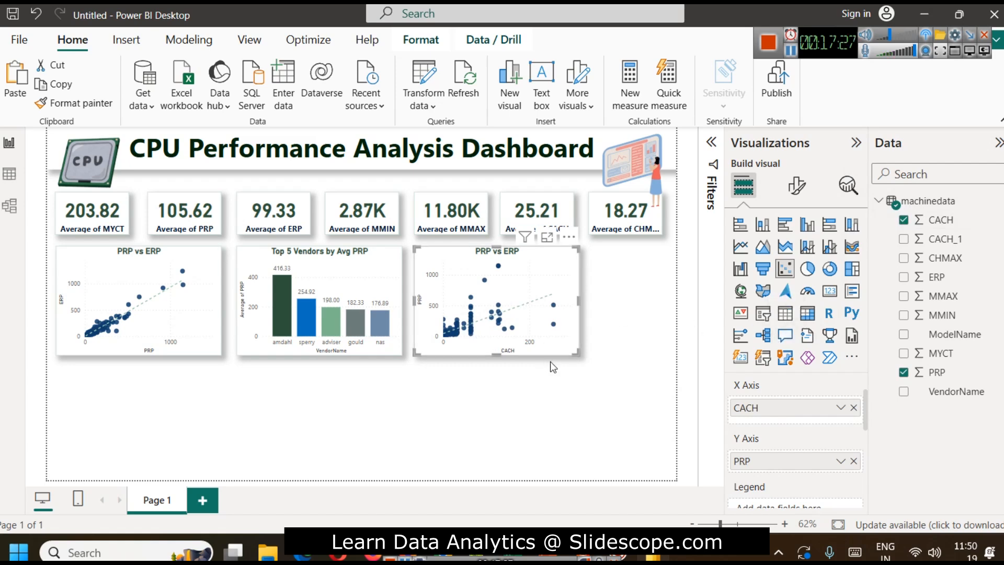
Change the duplicated scatter chart's title to "CACH vs ERP" and deselect the chart
left_click(796, 185)
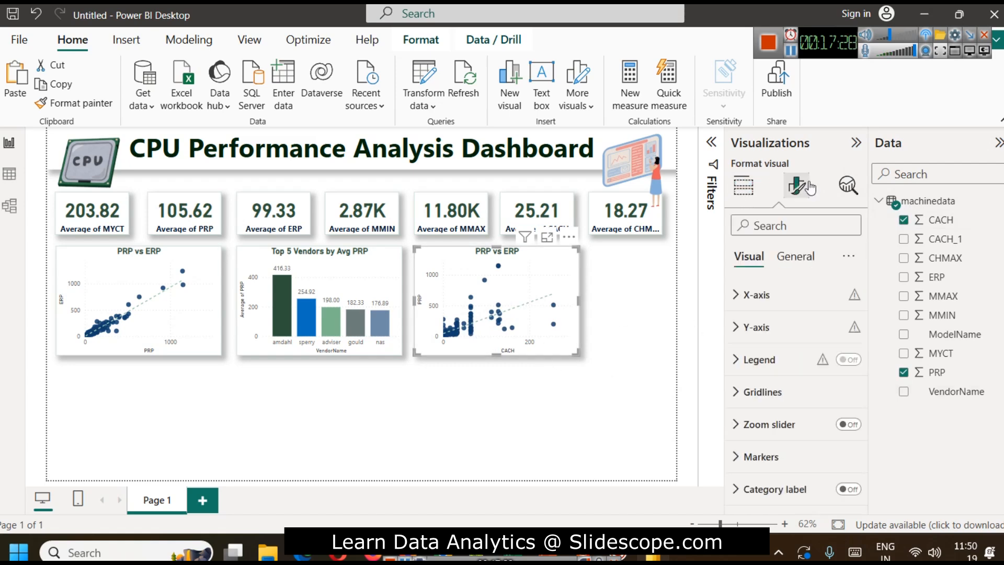
left_click(795, 256)
left_click(767, 338)
double_click(746, 407)
key("BackSpace")
type("CACH vs ERP")
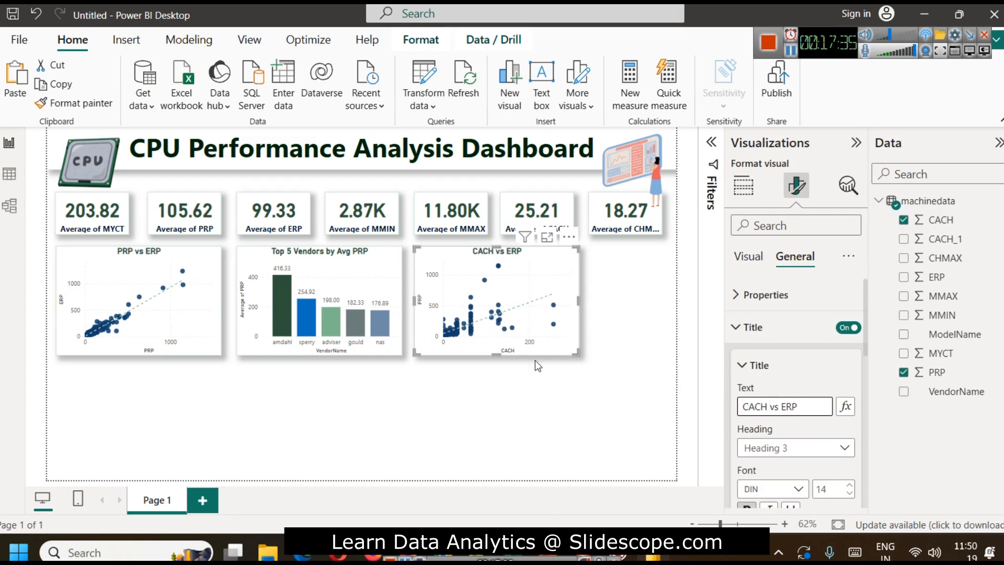
left_click(544, 400)
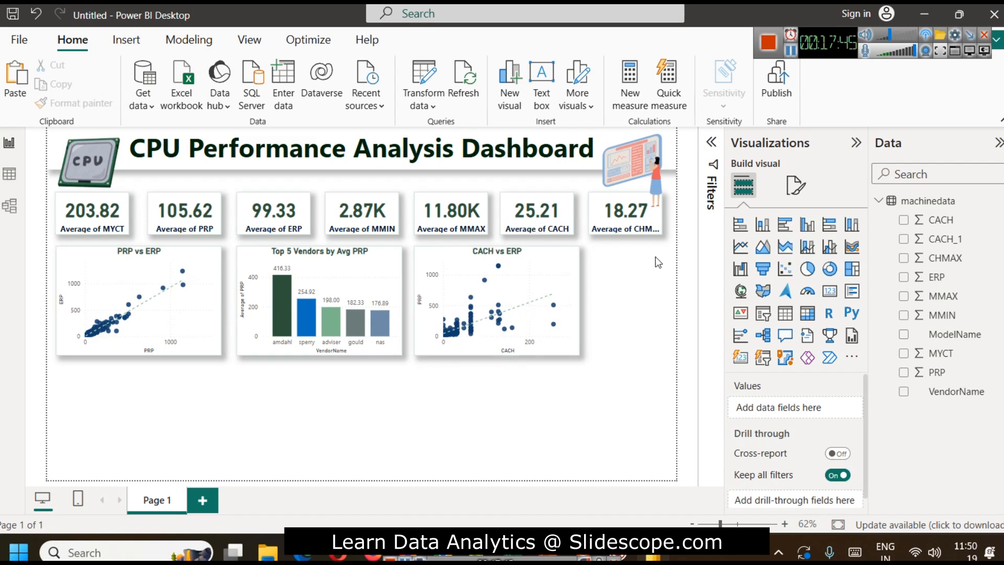
Change the marker shape of the CACH vs ERP scatter chart to triangles for all series
left_click(541, 263)
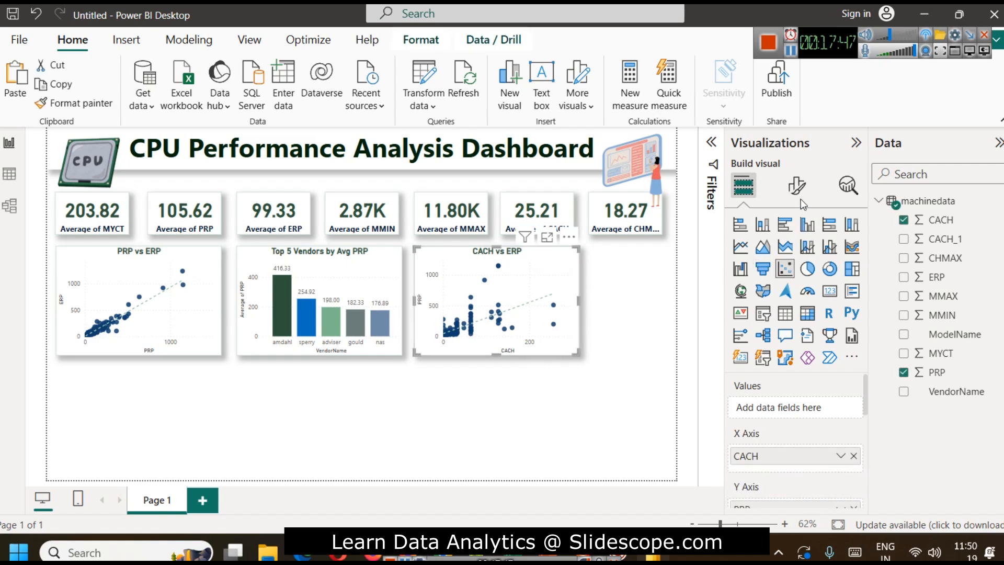
left_click(796, 186)
scroll(747, 374, "down", 1)
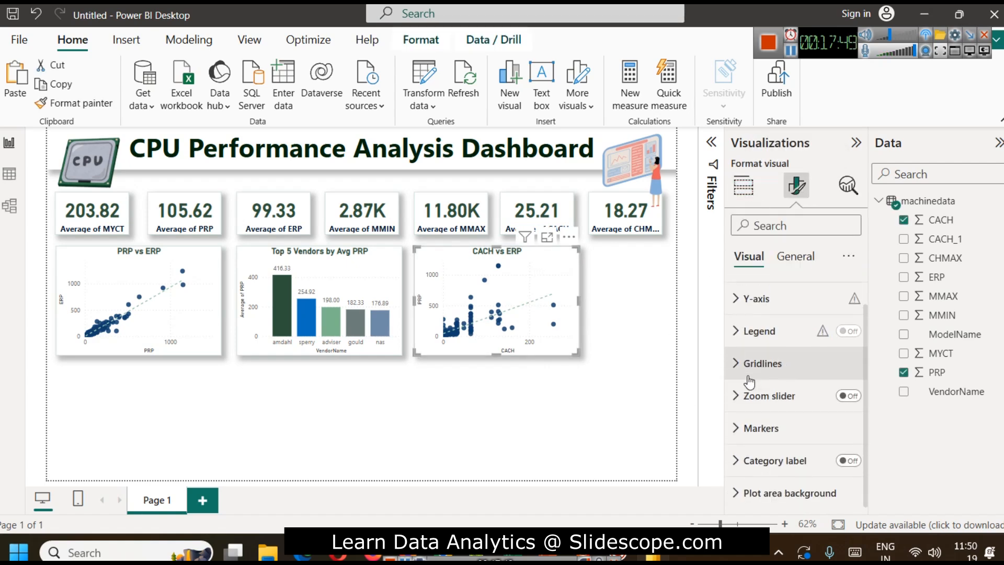
left_click(759, 428)
scroll(758, 434, "down", 5)
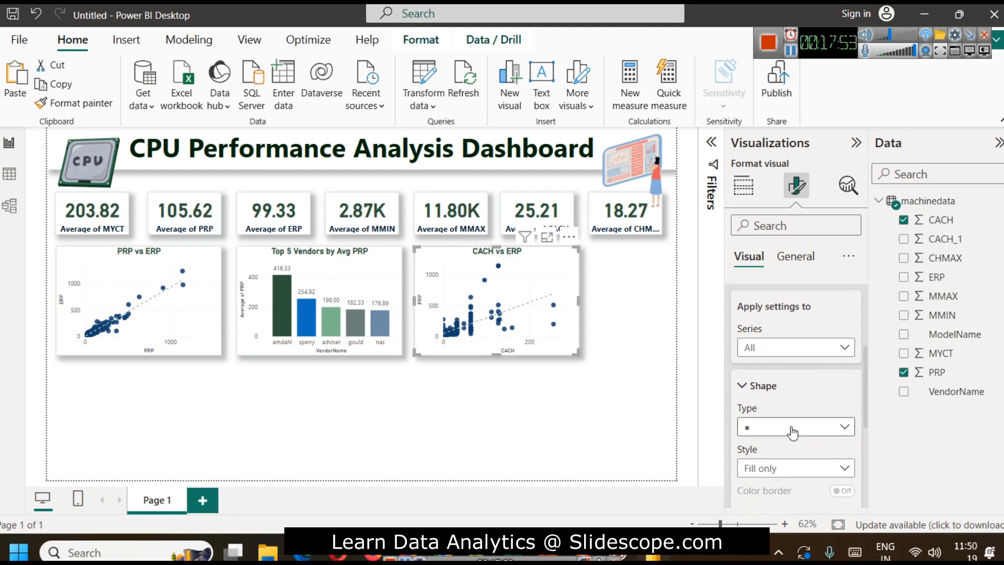
left_click(793, 428)
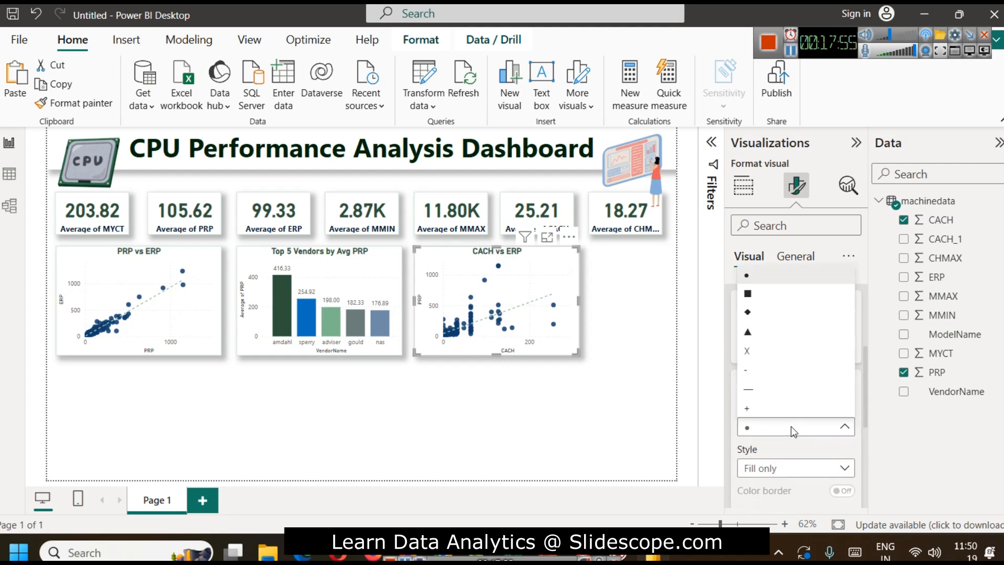
left_click(754, 296)
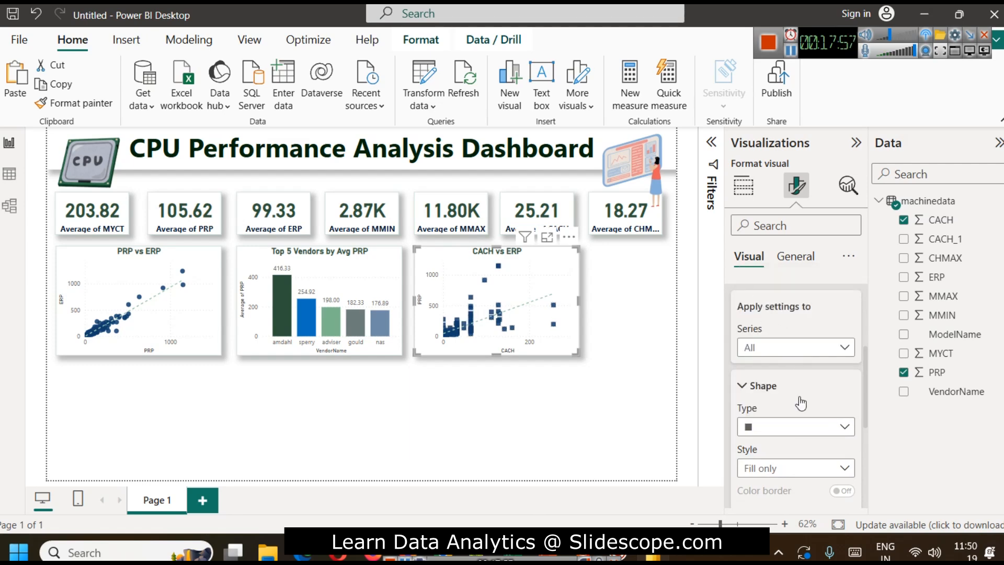
left_click(776, 427)
left_click(756, 331)
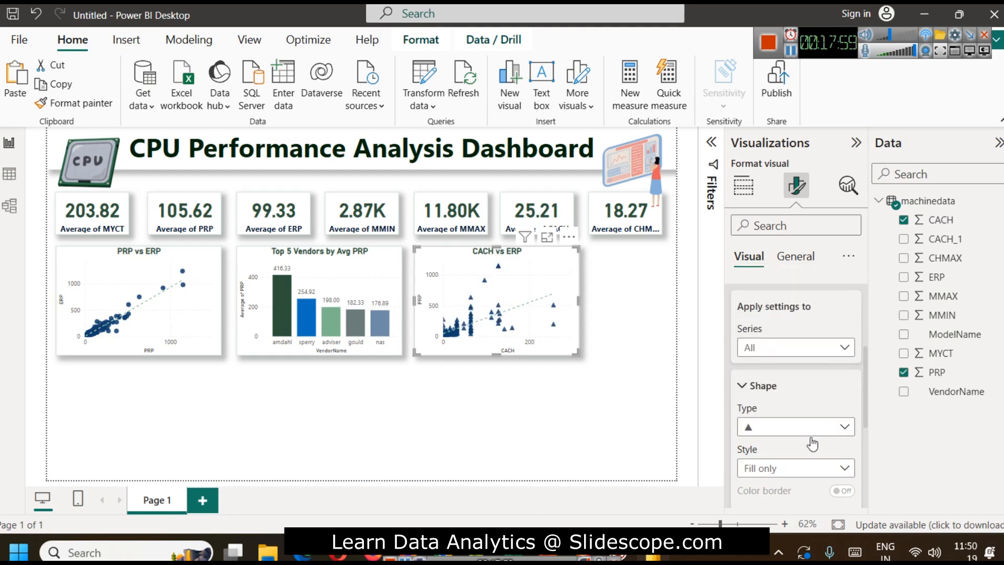
Set the default marker color of the CACH vs ERP chart to a darker green theme shade
left_click(791, 349)
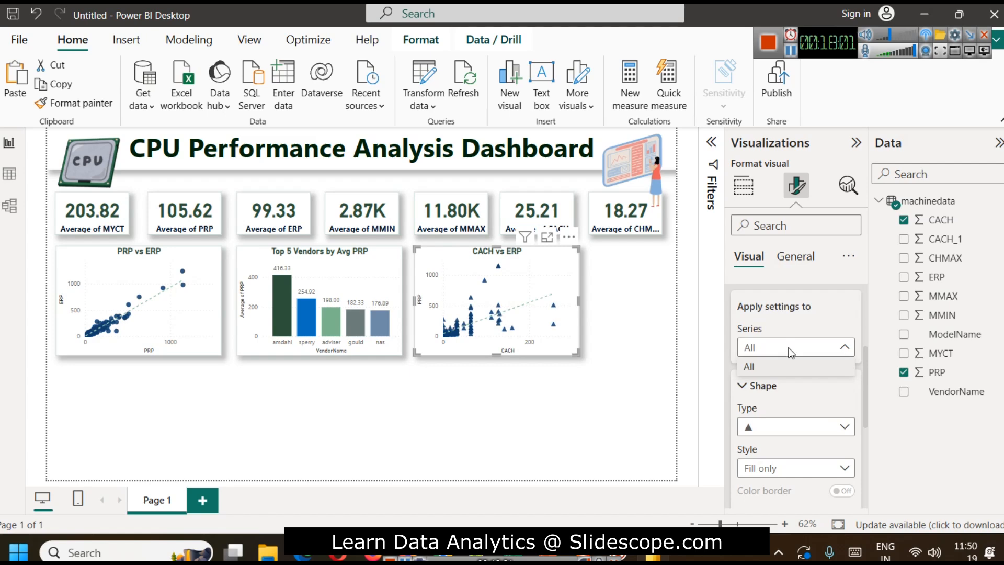
scroll(809, 422, "down", 5)
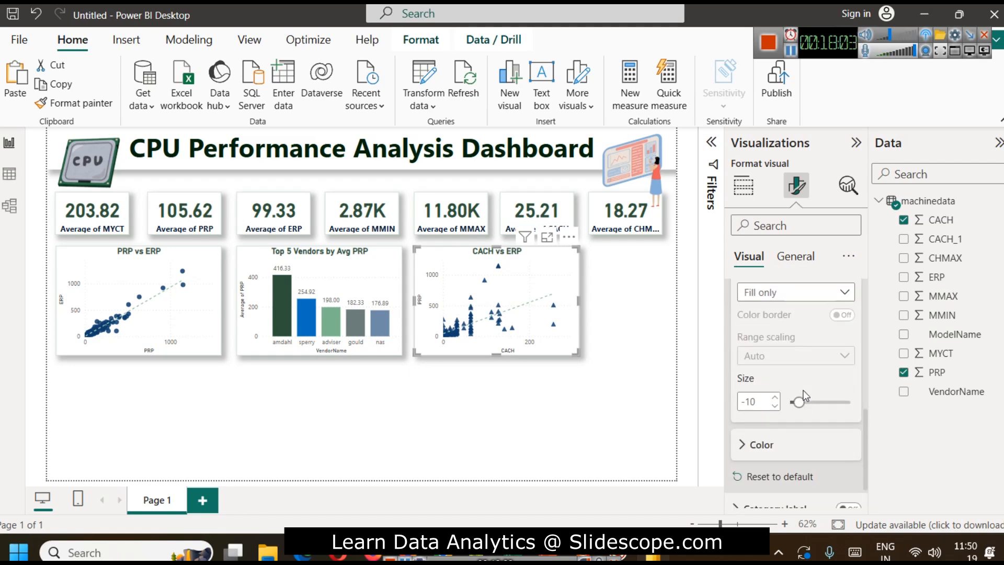
left_click(751, 400)
left_click(770, 379)
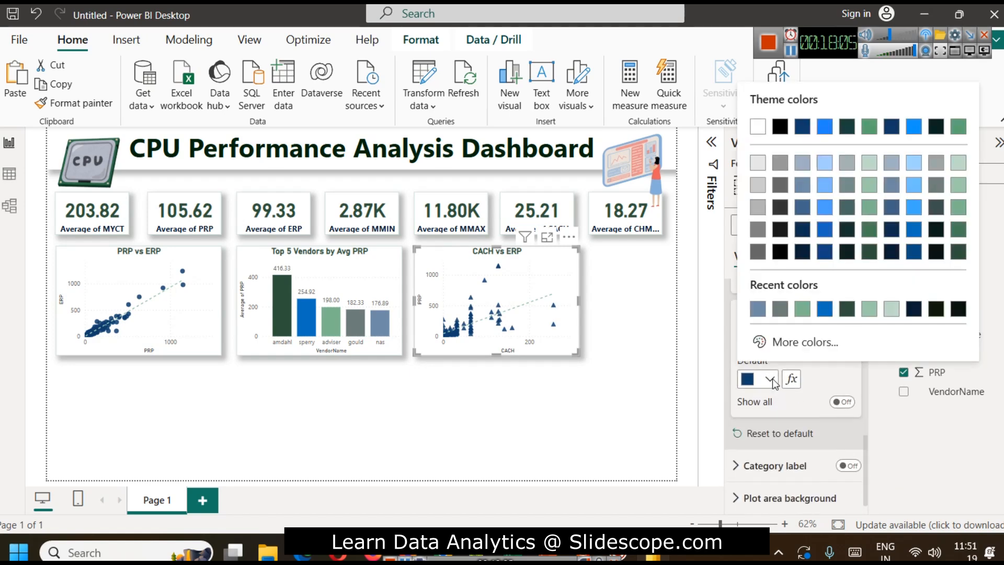
left_click(959, 231)
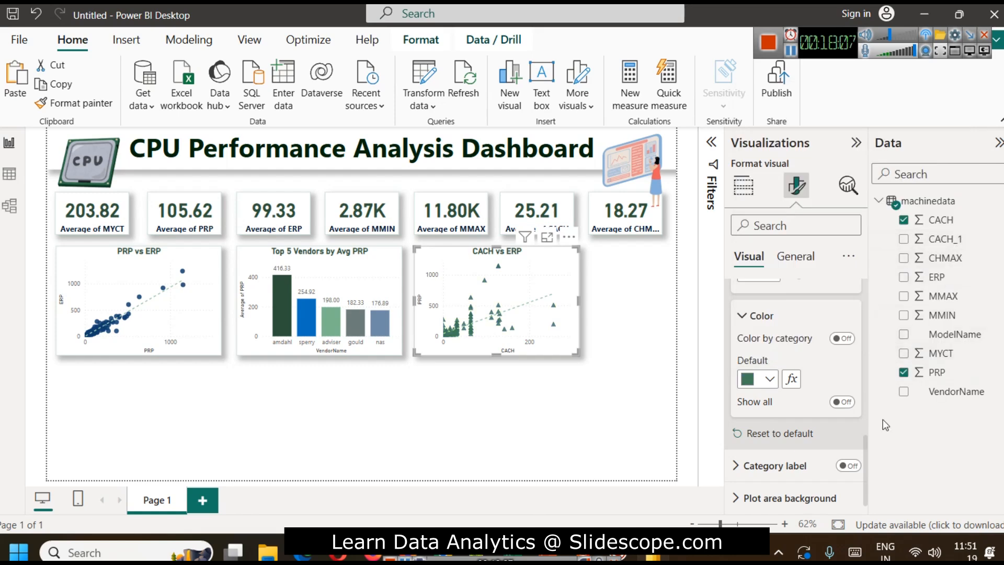
Color the trend line of the CACH vs ERP chart in a darker blue theme shade and deselect the chart
left_click(848, 185)
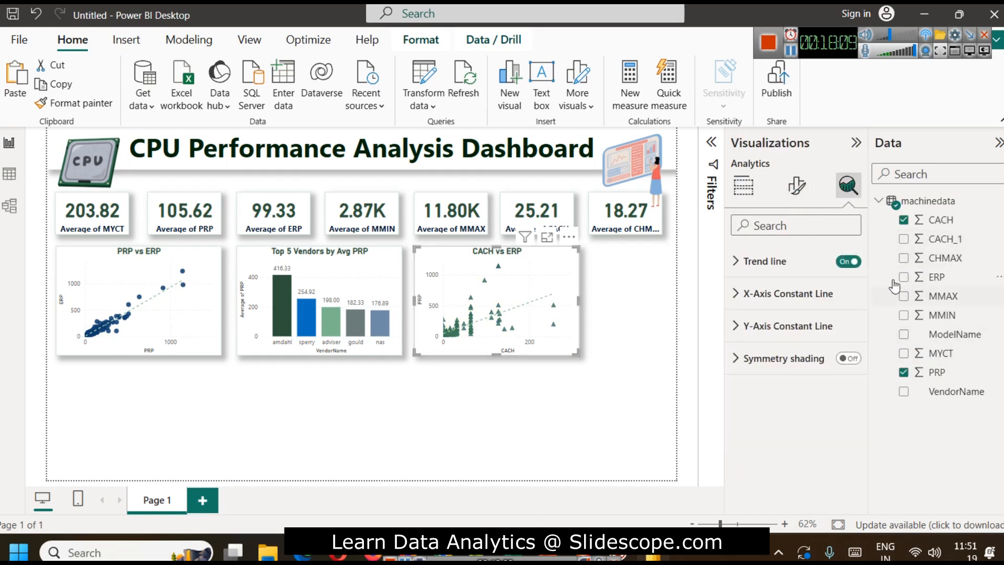
left_click(834, 271)
left_click(769, 315)
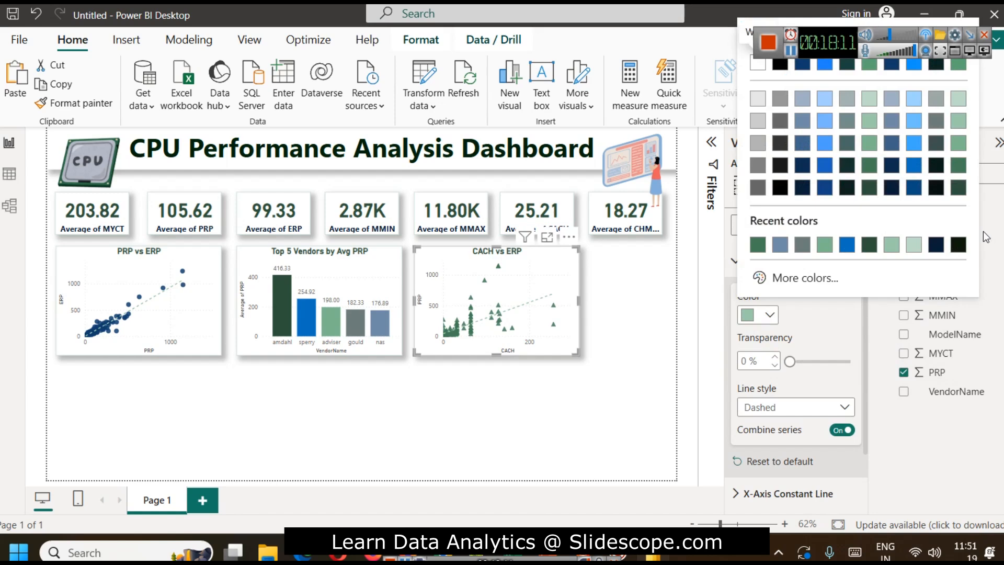
left_click(822, 172)
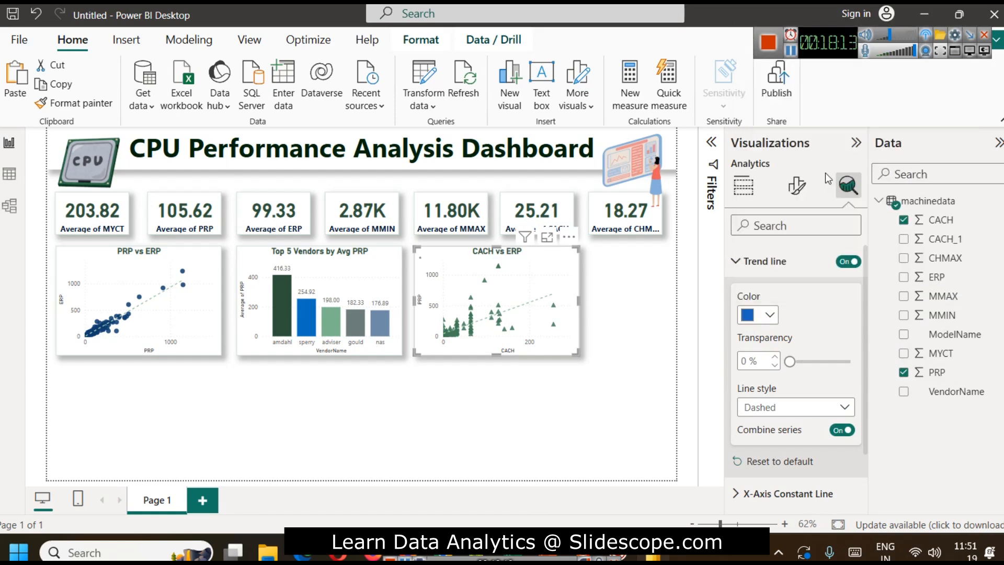
left_click(594, 366)
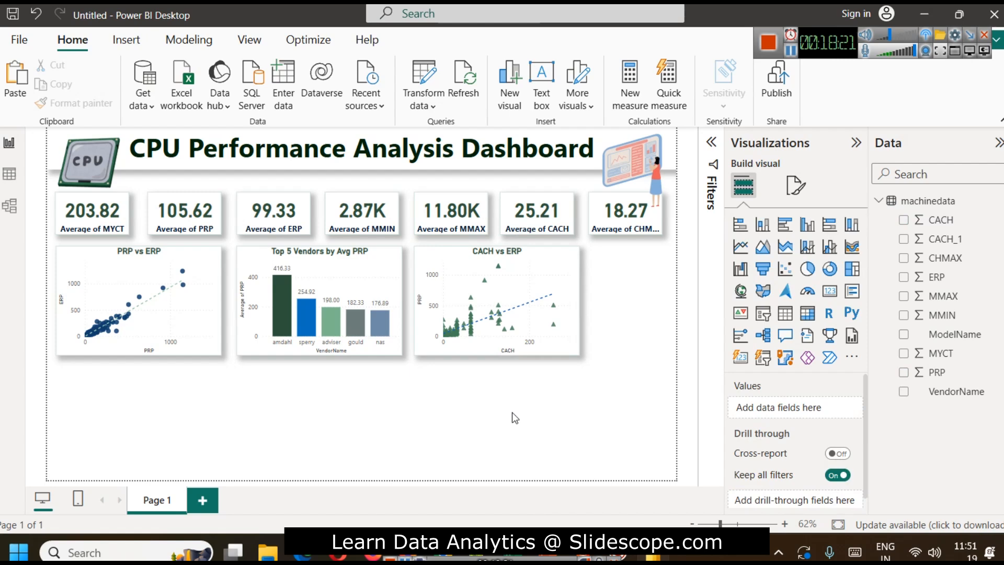
Narrow the CACH vs ERP chart slightly from its right edge and deselect it
left_click(573, 291)
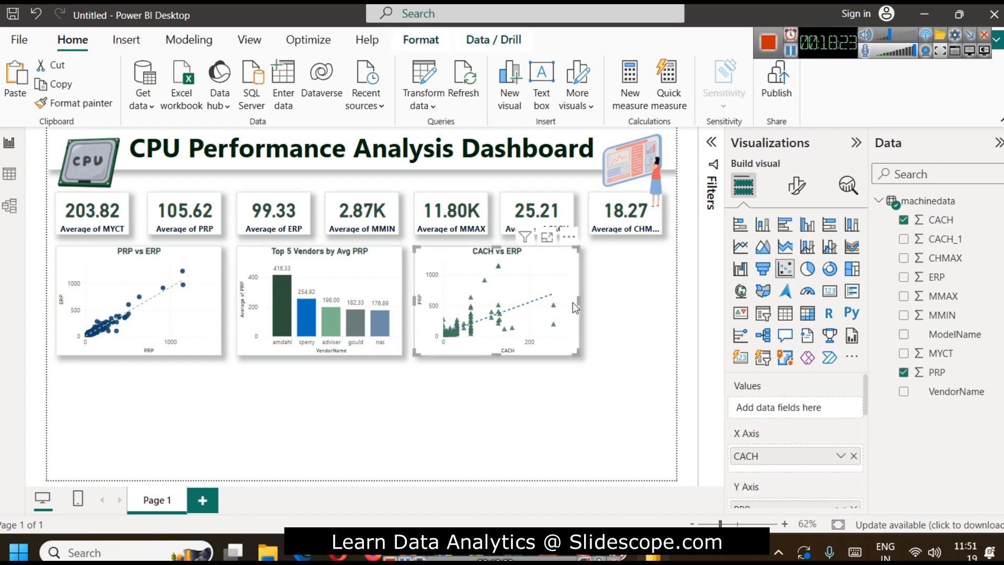
left_click_drag(581, 296, 573, 300)
left_click(601, 373)
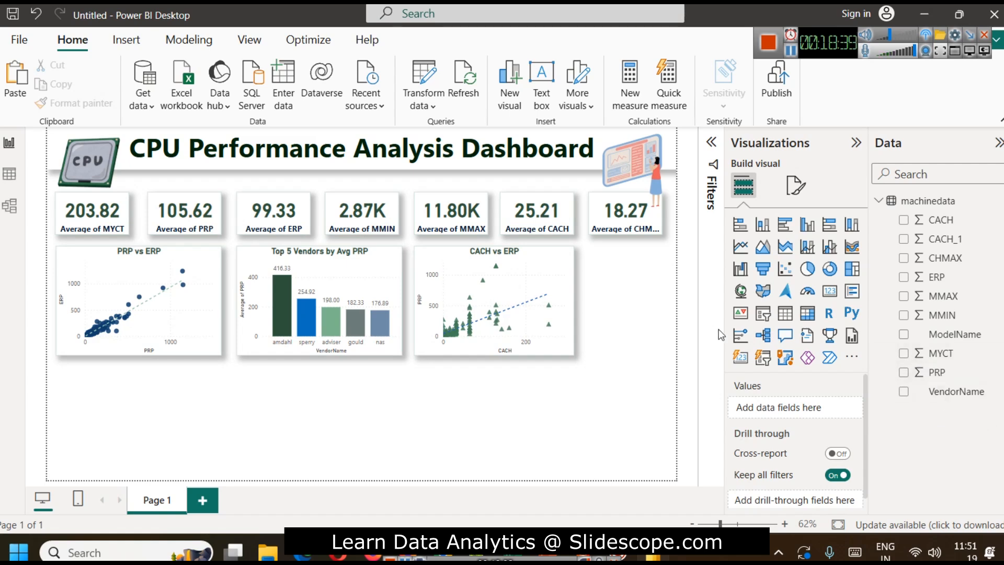
Insert an empty slicer beside the CACH vs ERP chart and shrink it to a small box under the CHMAX card
left_click(759, 316)
left_click_drag(148, 412, 592, 305)
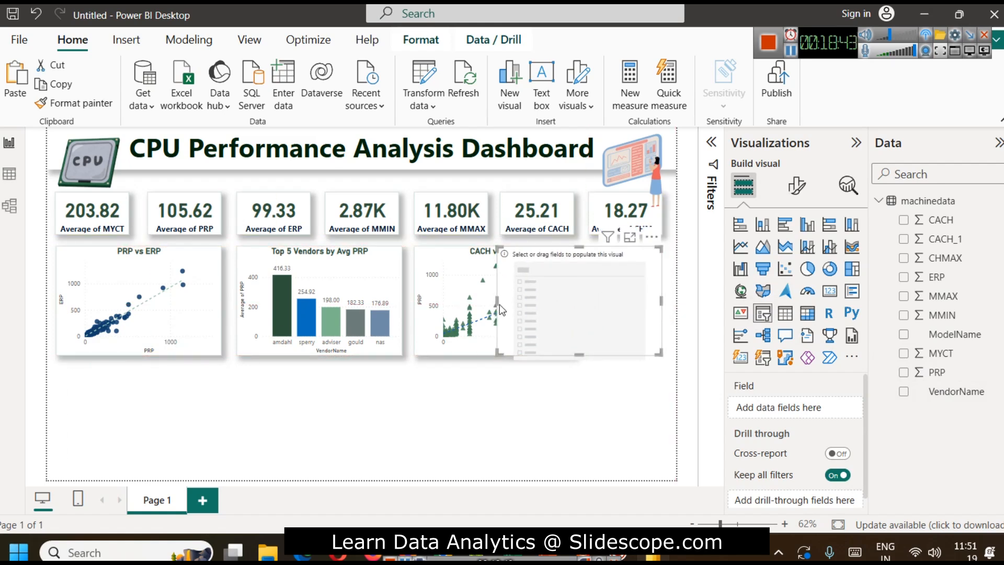
left_click_drag(497, 302, 588, 295)
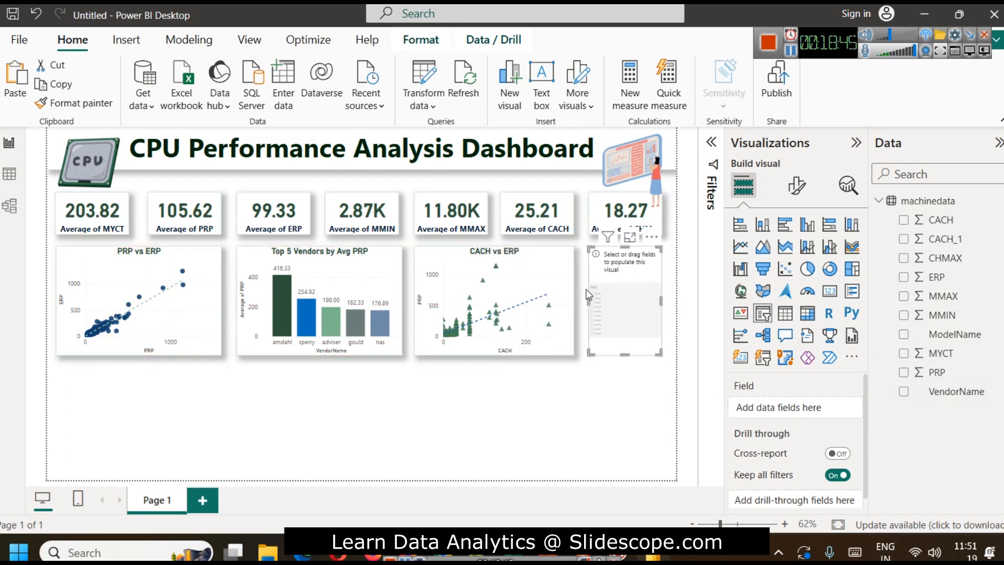
left_click_drag(619, 353, 623, 299)
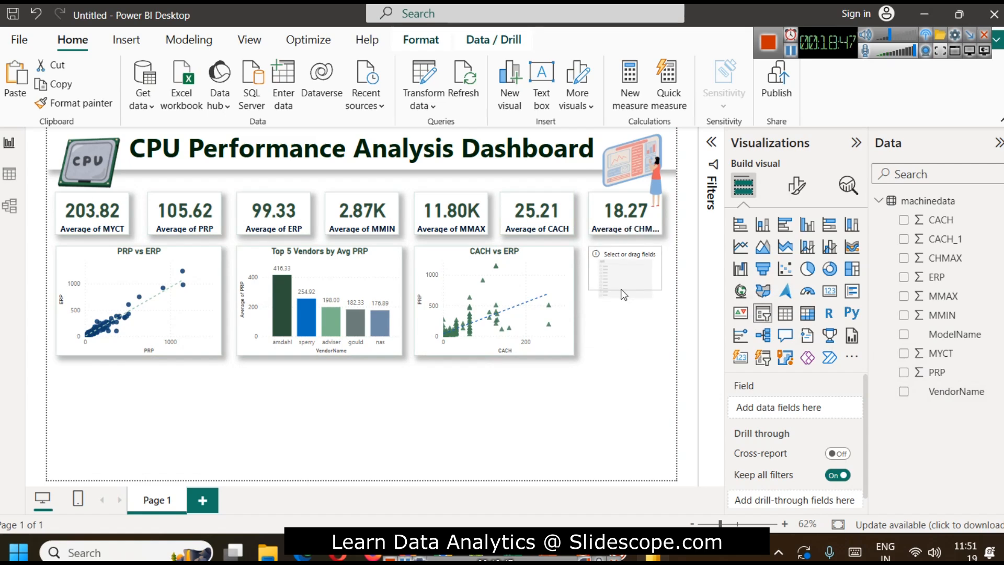
left_click(619, 265)
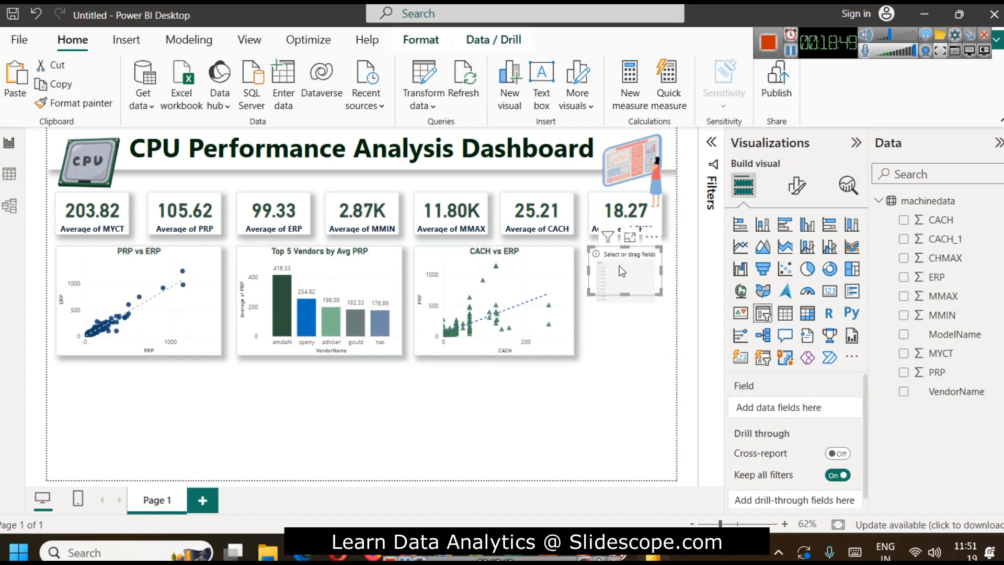
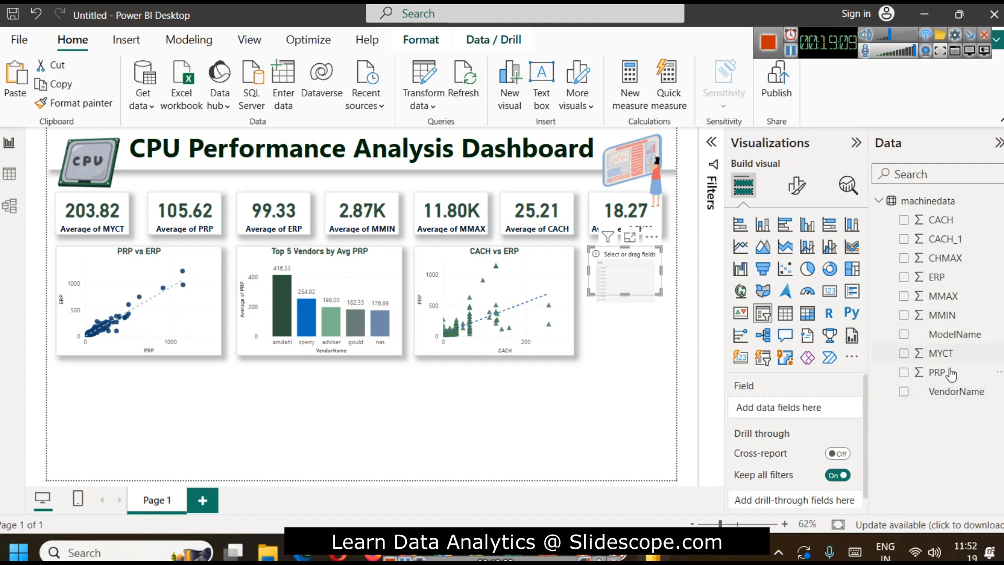
Add VendorName to the slicer and size it to a compact height that fits three vendors
left_click_drag(957, 394, 626, 435)
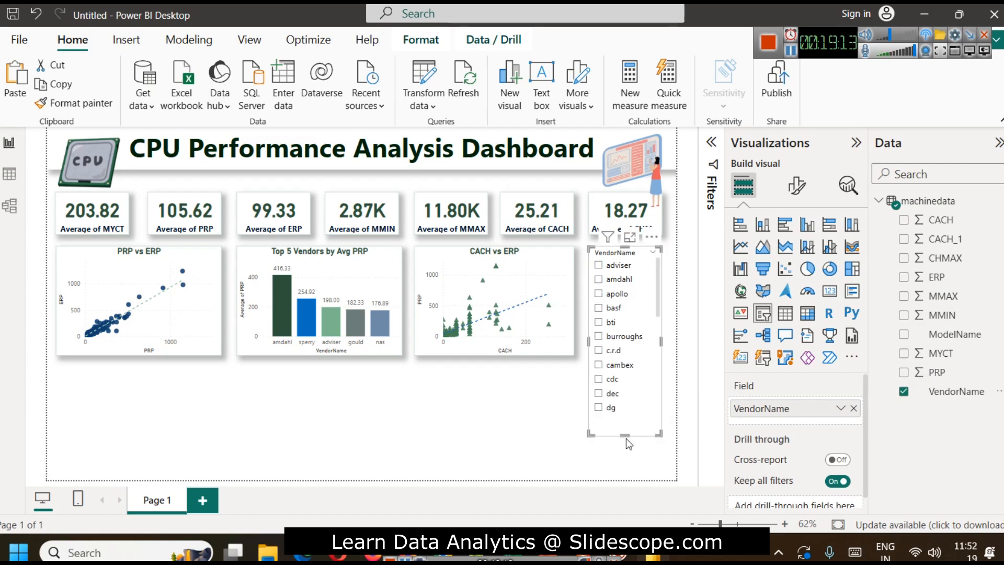
scroll(620, 392, "down", 3)
scroll(620, 392, "up", 3)
left_click_drag(626, 435, 614, 297)
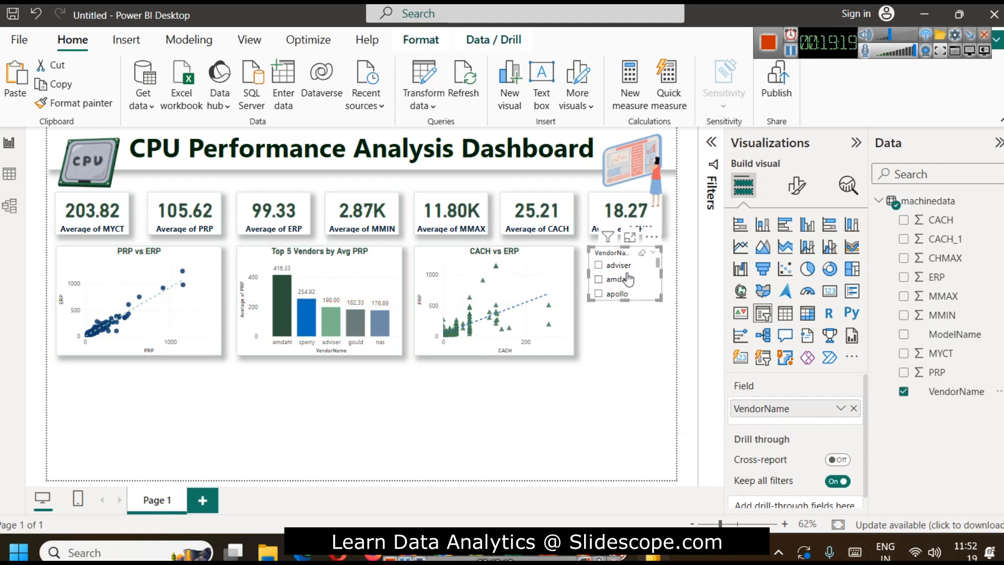
Change the VendorName slicer's style from a vertical list to Dropdown
left_click(796, 186)
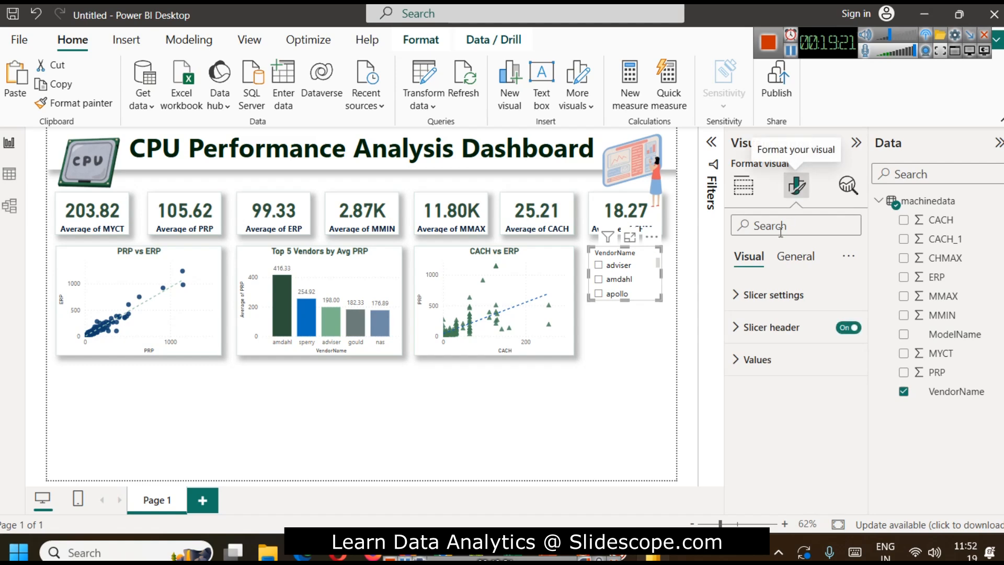
left_click(785, 295)
left_click(780, 374)
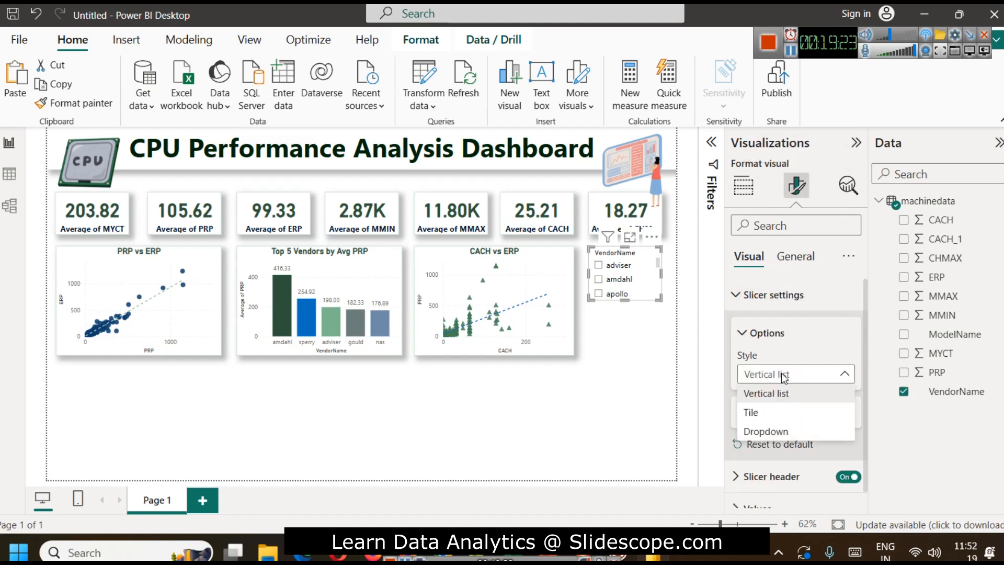
left_click(778, 431)
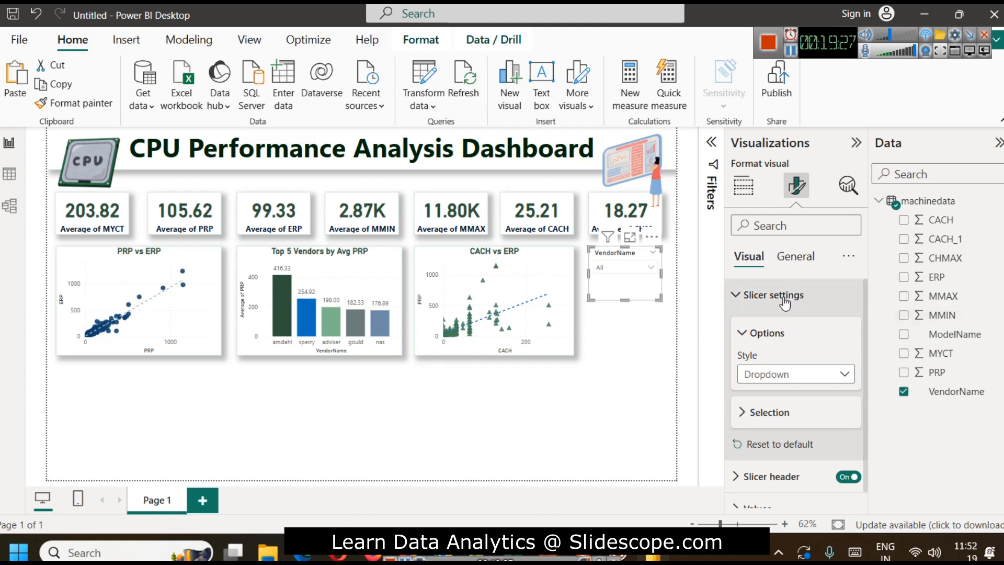
Set the font size of the slicer's values to 15 and look through its dropdown list of vendors
left_click(802, 294)
left_click(773, 360)
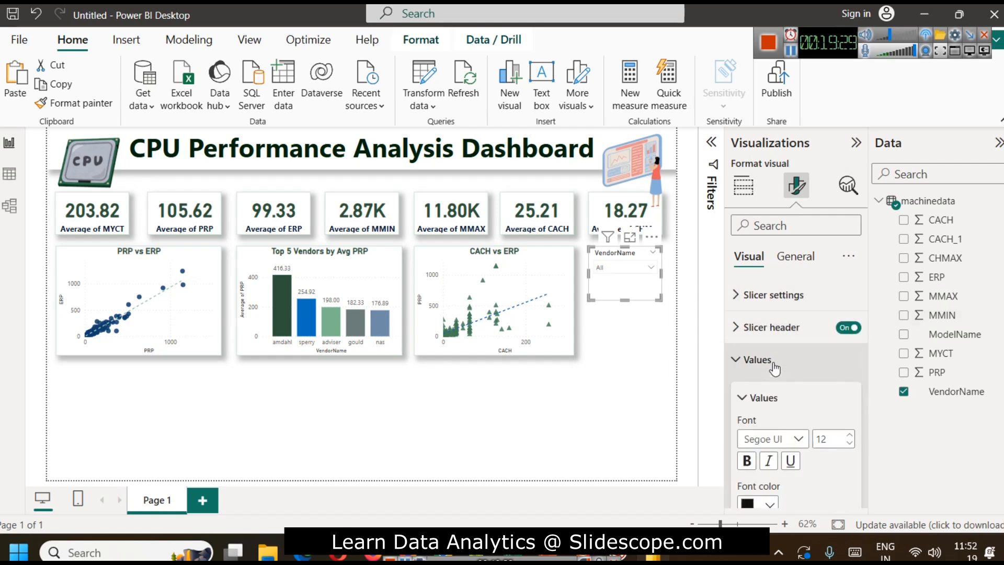
left_click(849, 435)
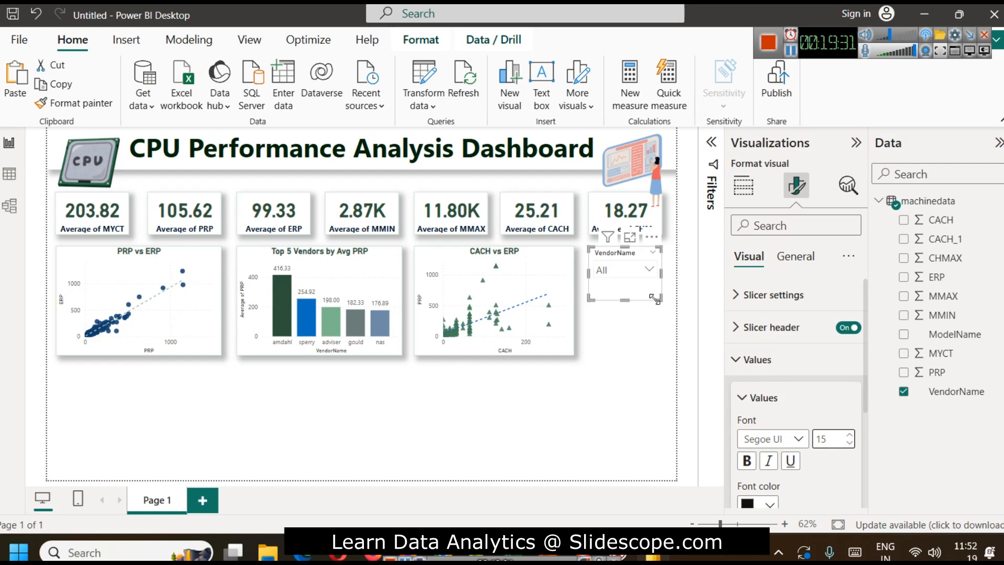
left_click(648, 269)
scroll(634, 321, "down", 3)
scroll(634, 321, "down", 5)
scroll(634, 321, "up", 10)
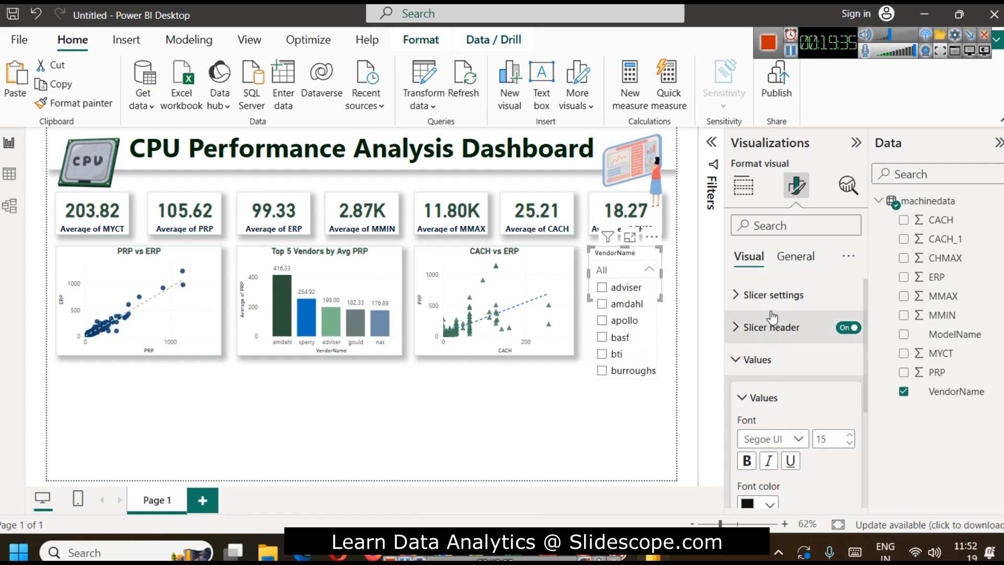
Turn on the "Select all" option in the VendorName slicer's selection settings
left_click(773, 295)
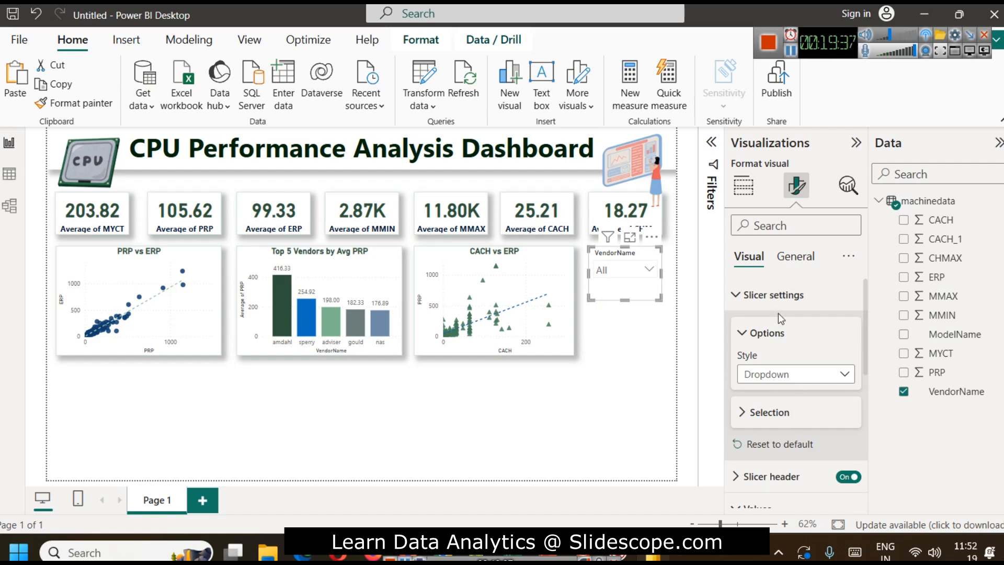
left_click(795, 424)
scroll(817, 446, "down", 3)
left_click(841, 400)
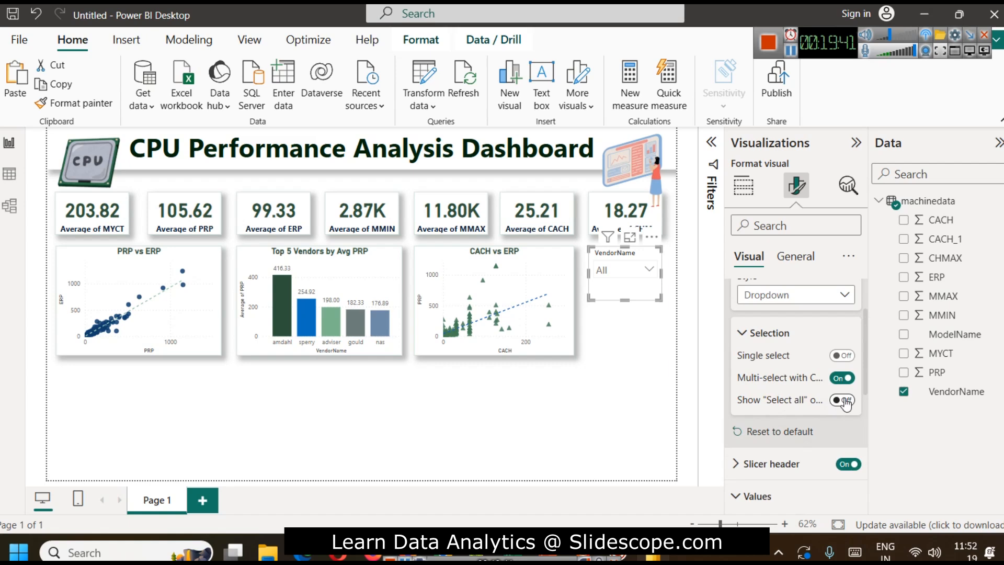
Test the slicer by filtering the dashboard in turn by the vendors amdahl, apollo, basf and bti
left_click(648, 270)
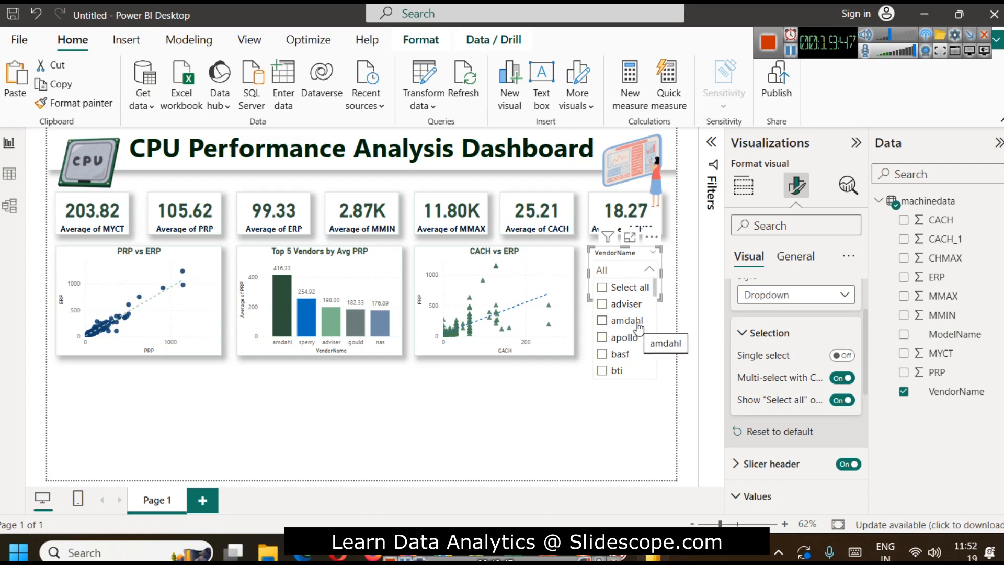
left_click(603, 323)
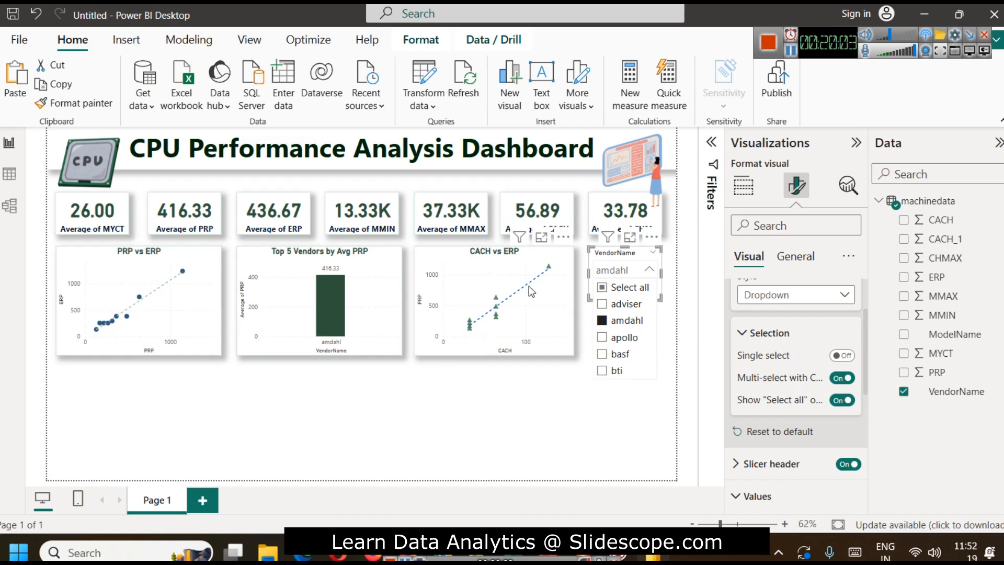
left_click(628, 338)
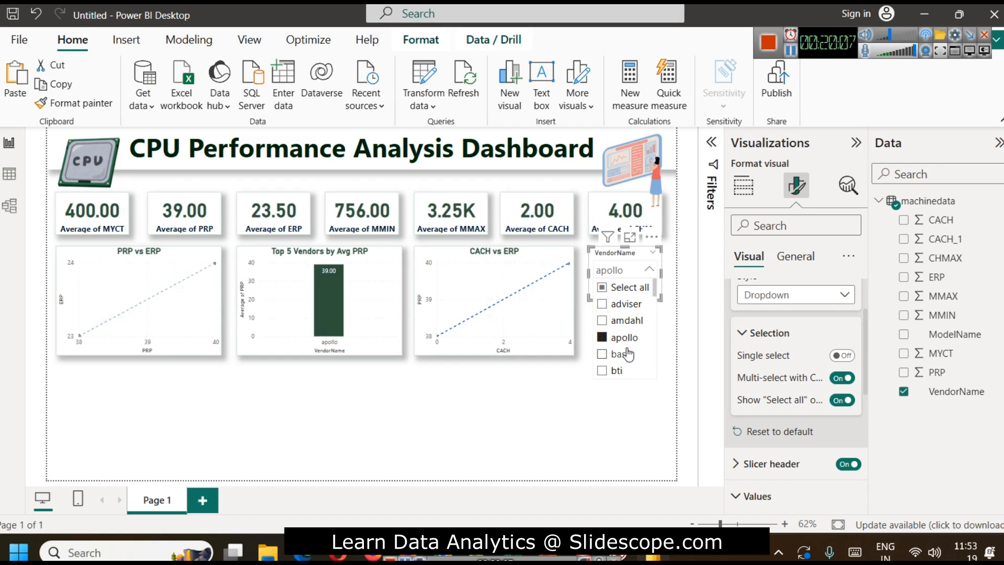
left_click(628, 355)
scroll(620, 345, "down", 1)
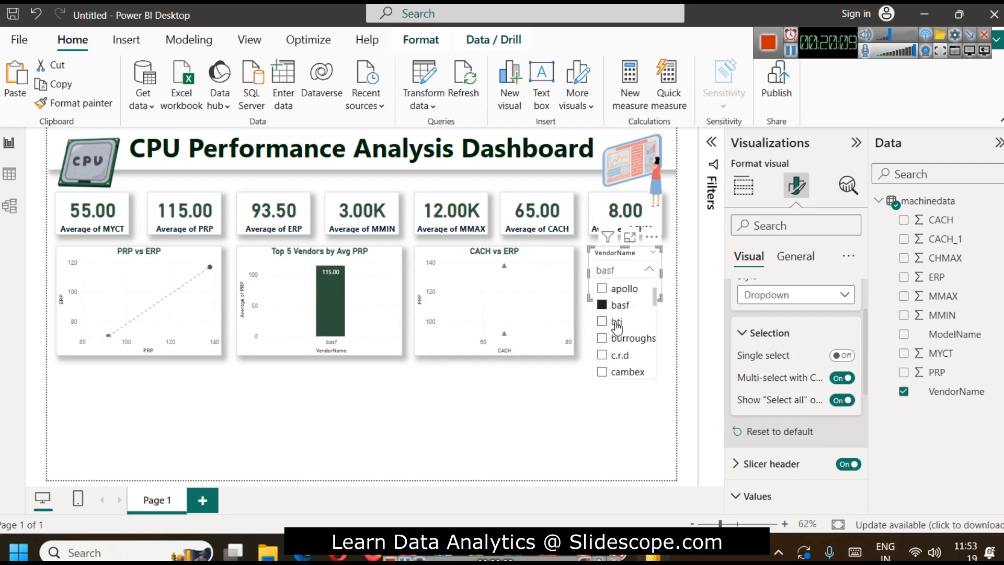
left_click(617, 322)
Test the slicer with the vendors ibm and nas, and reset it to all vendors
scroll(625, 314, "up", 3)
scroll(627, 319, "down", 6)
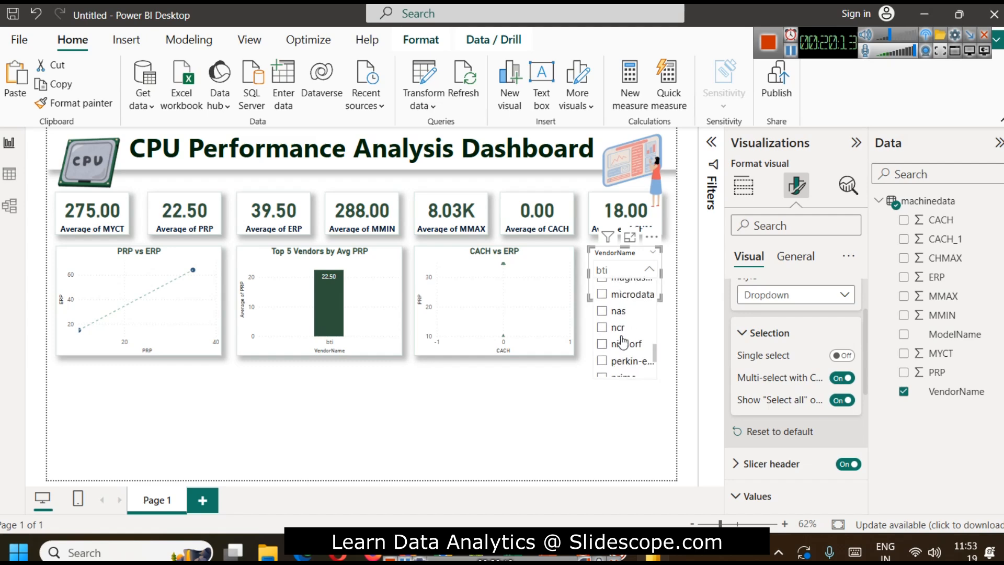
scroll(622, 340, "up", 1)
left_click(604, 296)
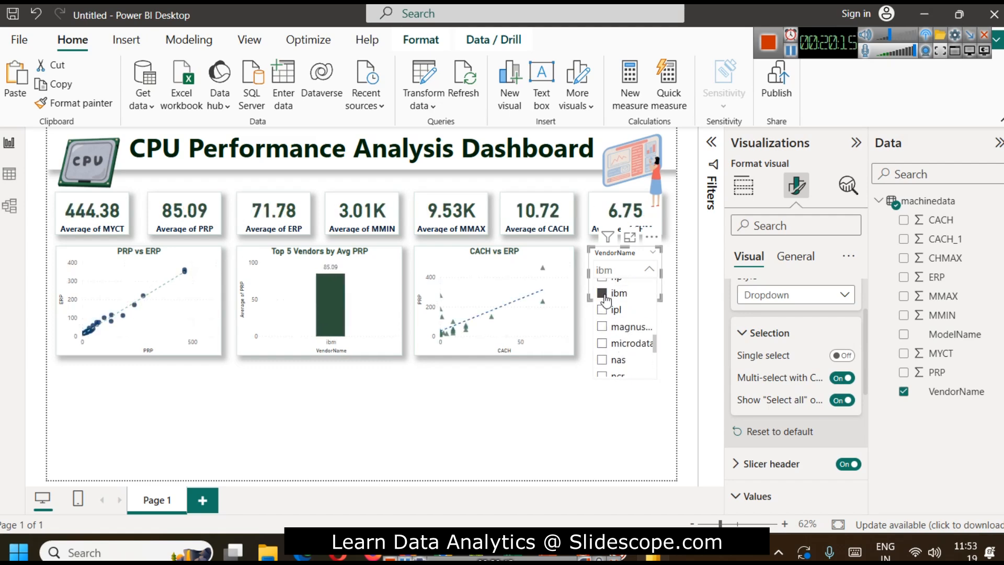
scroll(614, 322, "down", 1)
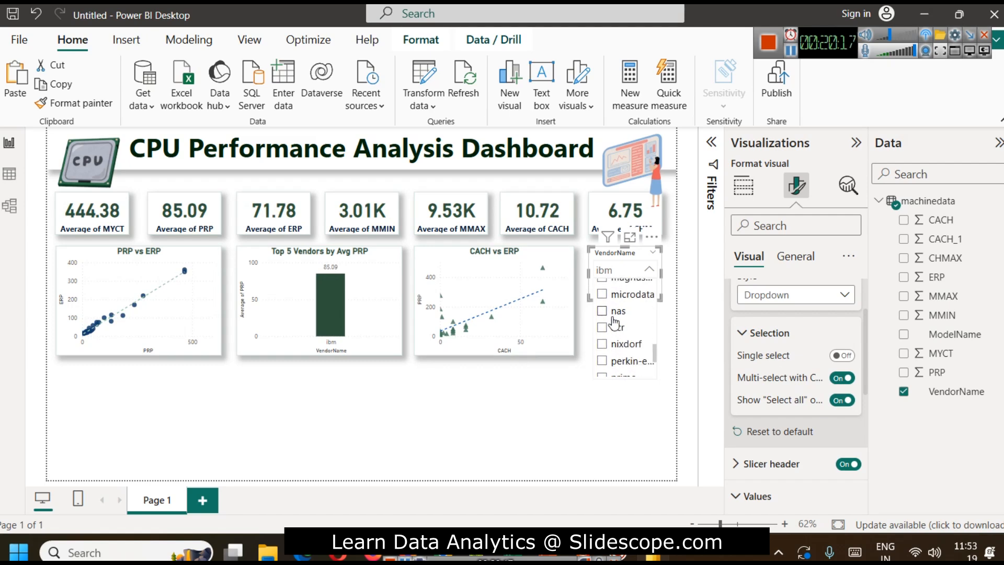
left_click(605, 313)
scroll(620, 314, "up", 5)
left_click(623, 287)
left_click(467, 427)
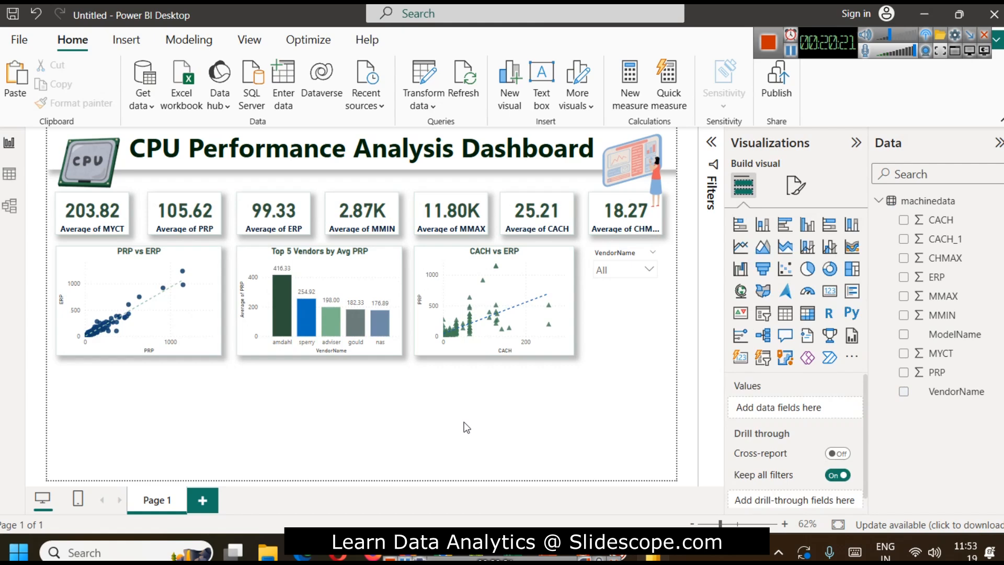
Set the VendorName slicer's top padding to 13 px
left_click(622, 255)
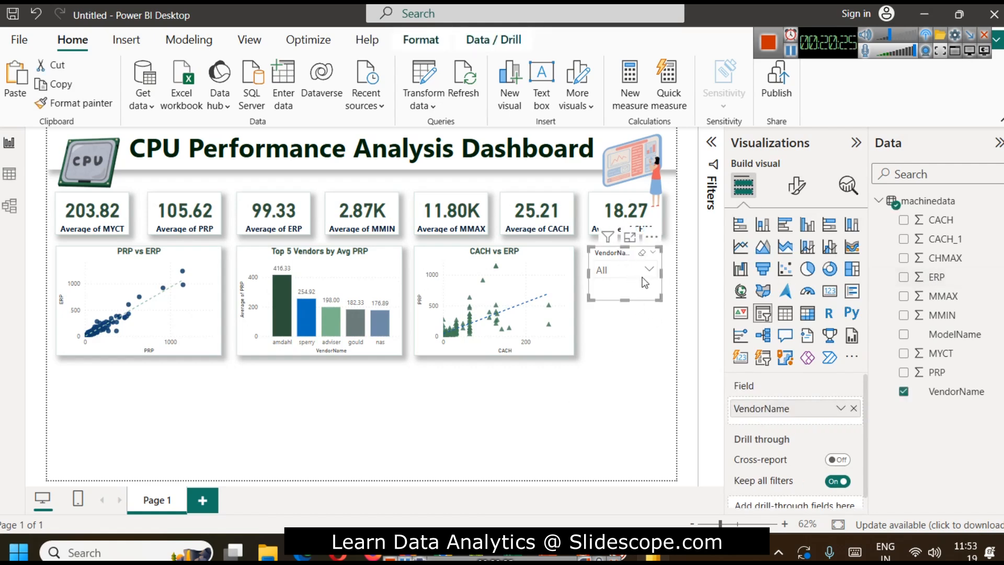
left_click(797, 185)
left_click(795, 256)
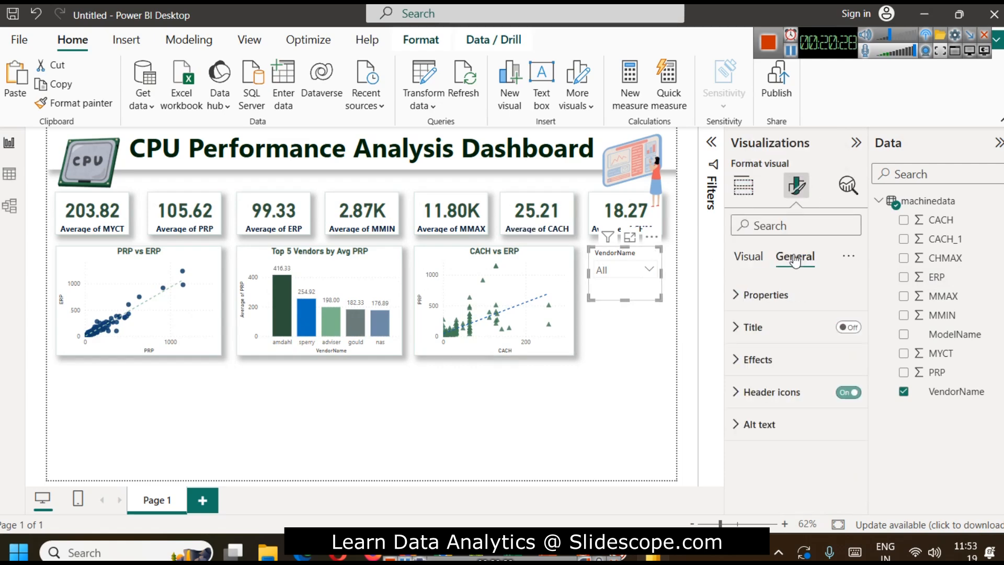
left_click(787, 294)
scroll(768, 356, "down", 3)
left_click(767, 317)
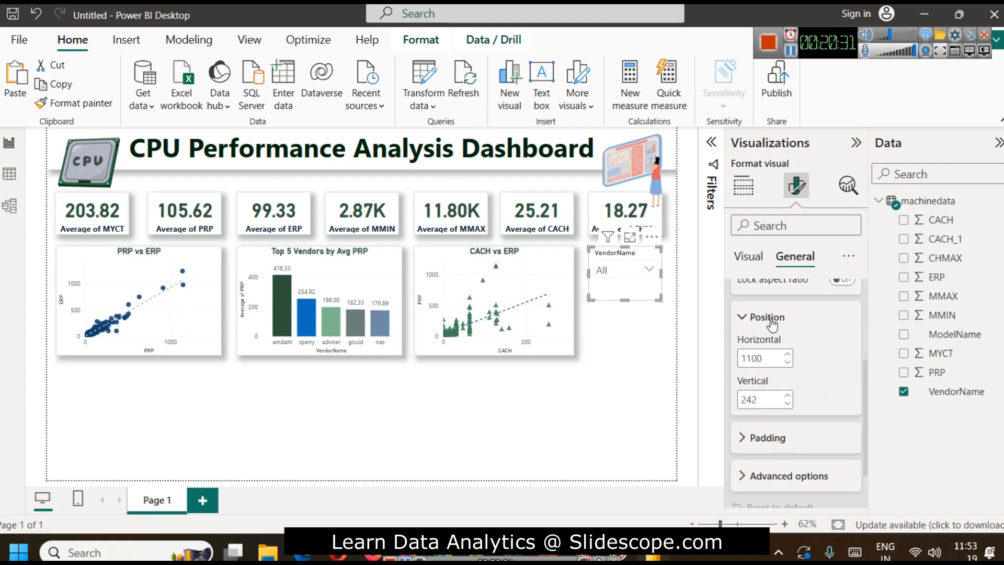
scroll(774, 387, "down", 1)
left_click(767, 360)
left_click(809, 382)
left_click(809, 382)
left_click(808, 382)
left_click(809, 382)
left_click(809, 383)
left_click(809, 382)
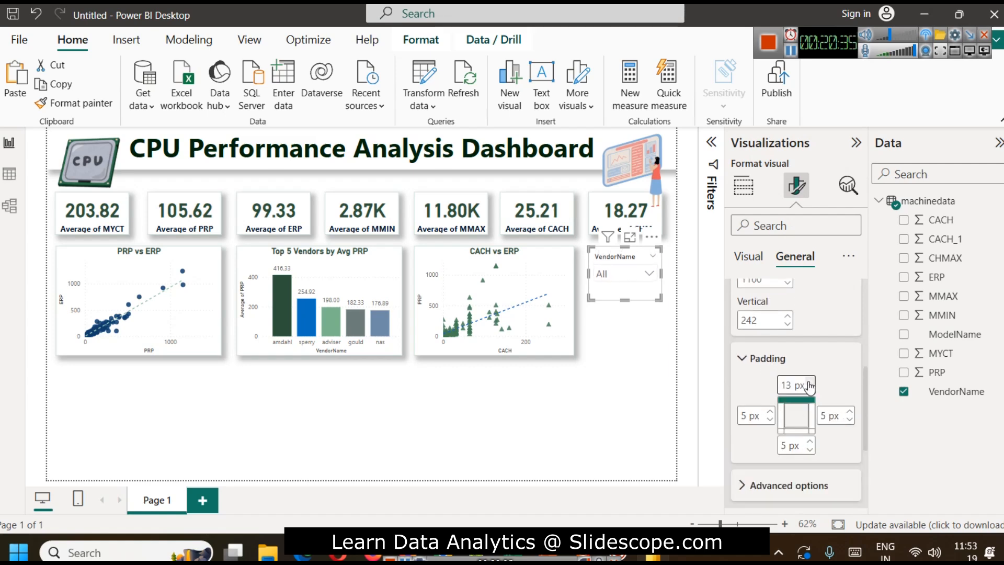
Make the VendorName slicer's header text bold
left_click(743, 184)
left_click(796, 185)
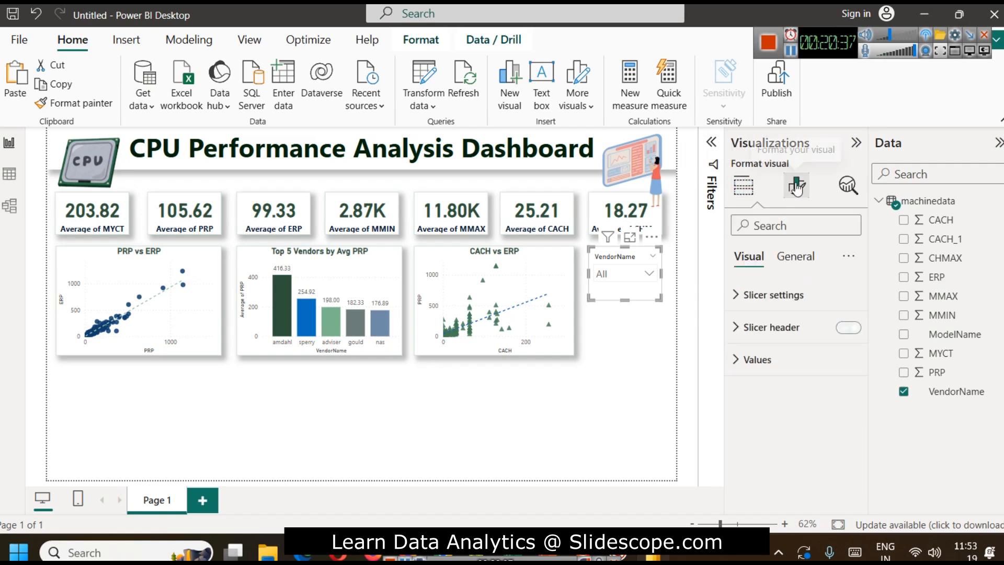
left_click(779, 333)
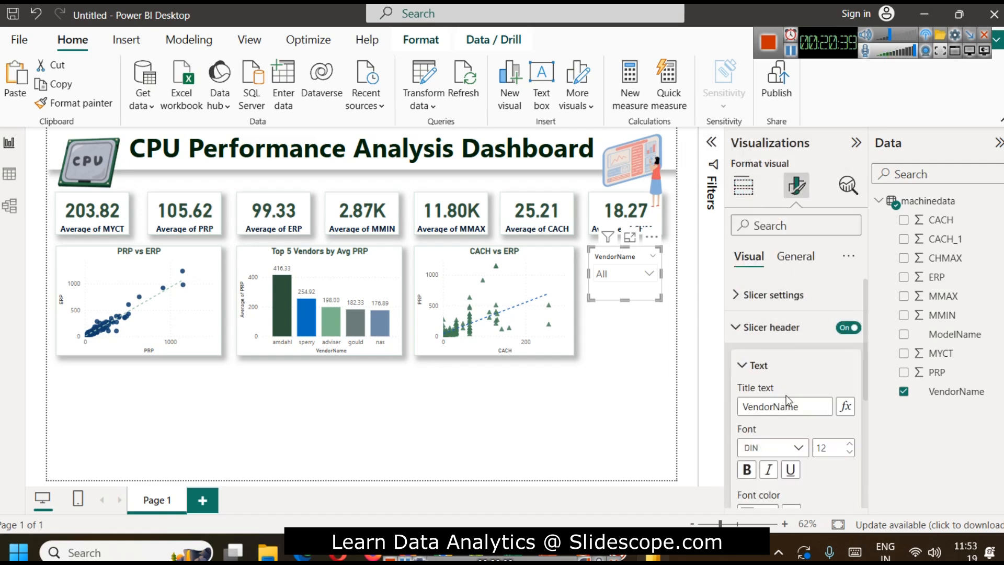
scroll(787, 387, "down", 2)
left_click(764, 435)
left_click(802, 308)
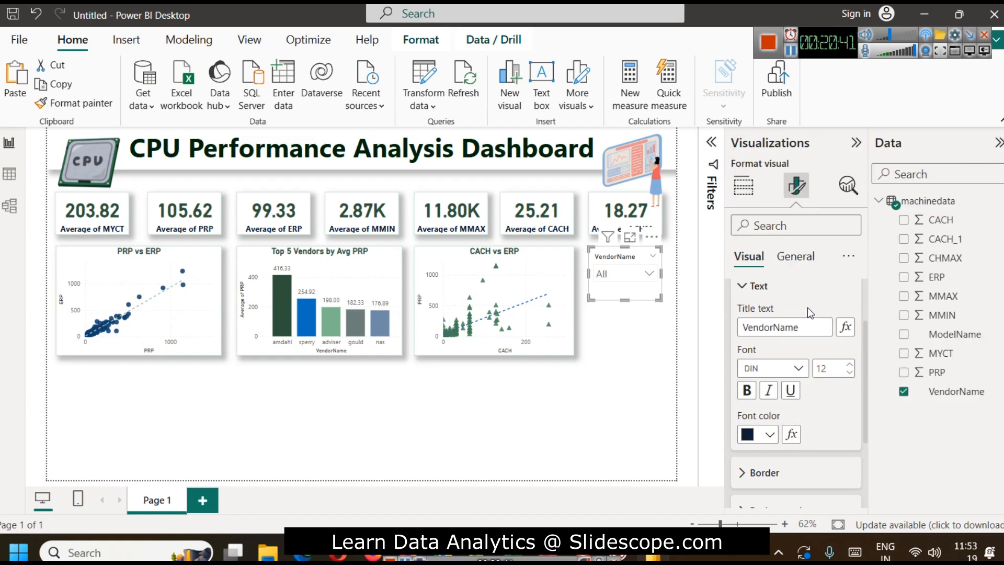
left_click(747, 390)
left_click(779, 286)
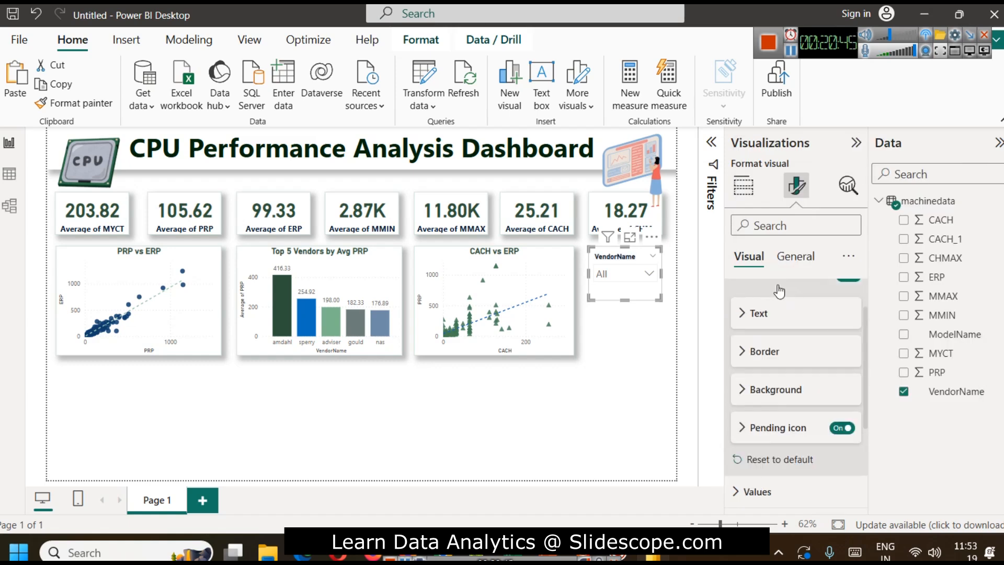
Color the slicer's values dark green using a recent color and apply bold to them
scroll(779, 374, "up", 2)
left_click(782, 329)
left_click(782, 385)
scroll(766, 413, "down", 3)
left_click(769, 347)
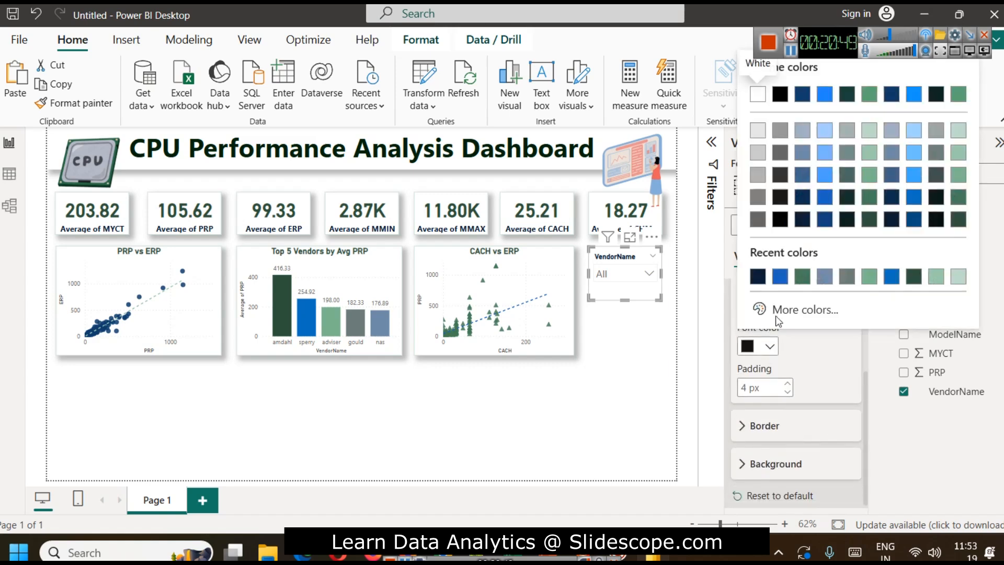
left_click(914, 276)
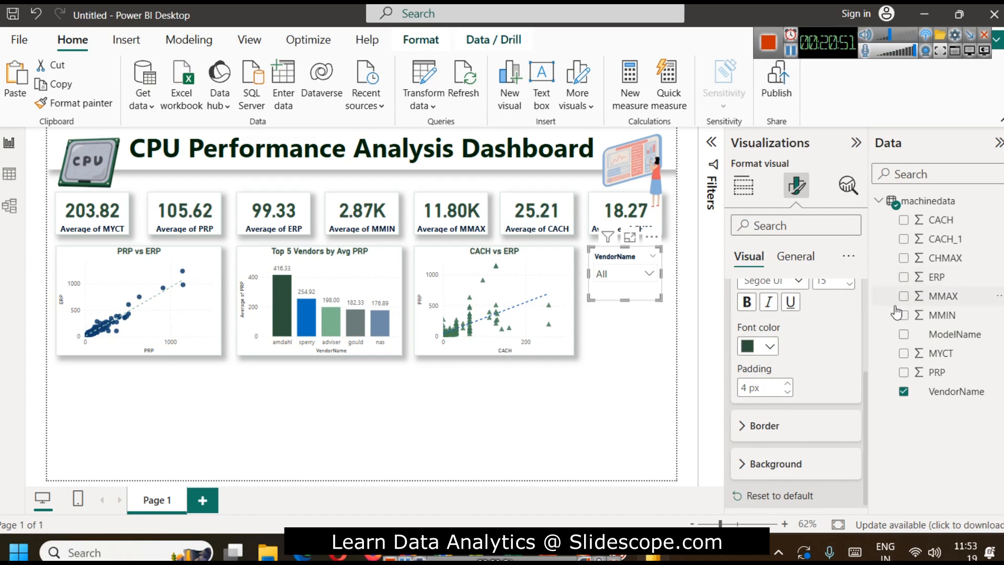
left_click(746, 301)
Turn on the shadow effect for the VendorName slicer and deselect it
left_click(795, 256)
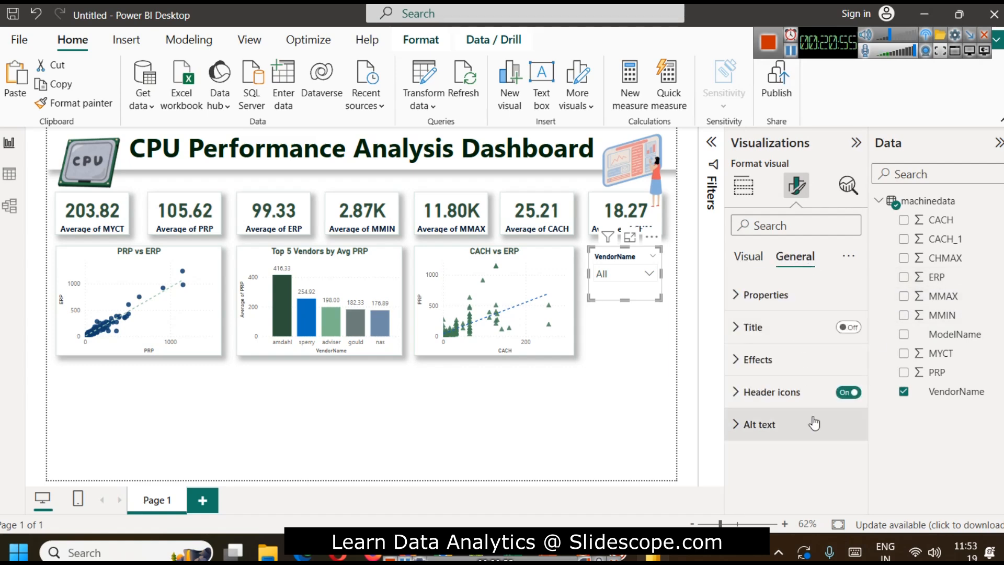
left_click(758, 359)
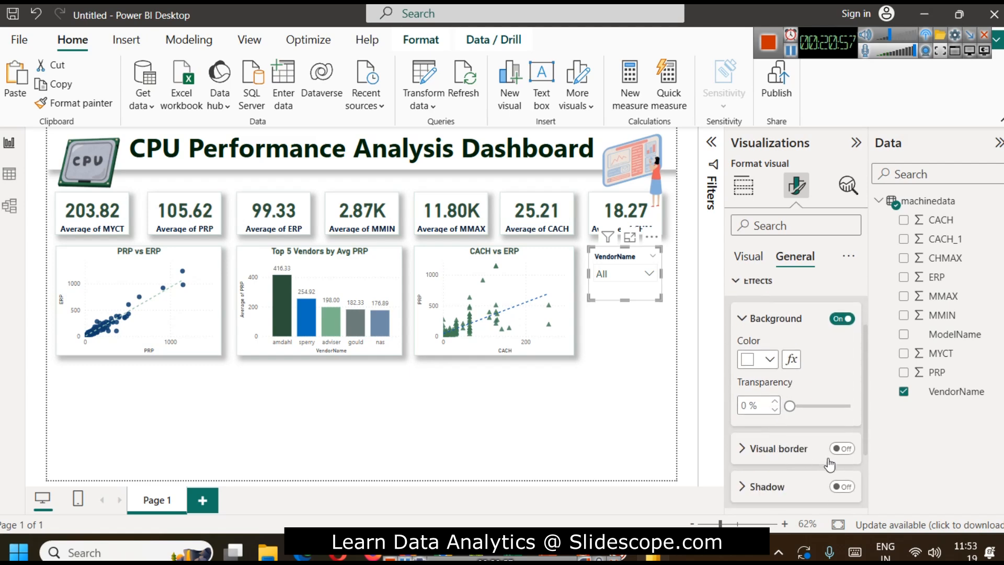
left_click(842, 487)
left_click(610, 385)
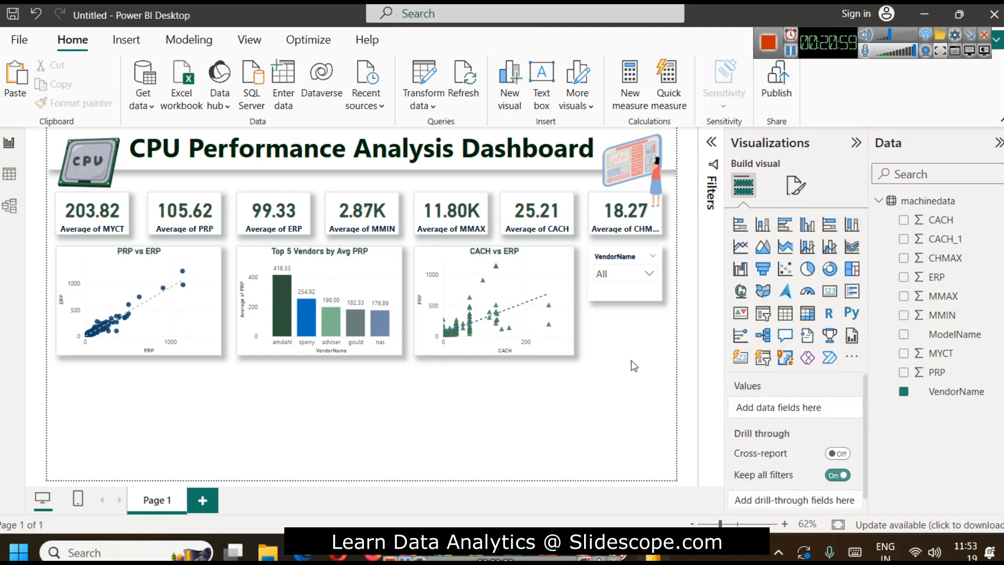
Duplicate the VendorName slicer and place the copy directly below the original, beside the CACH vs ERP chart
left_click(594, 291)
left_click_drag(594, 291, 594, 346)
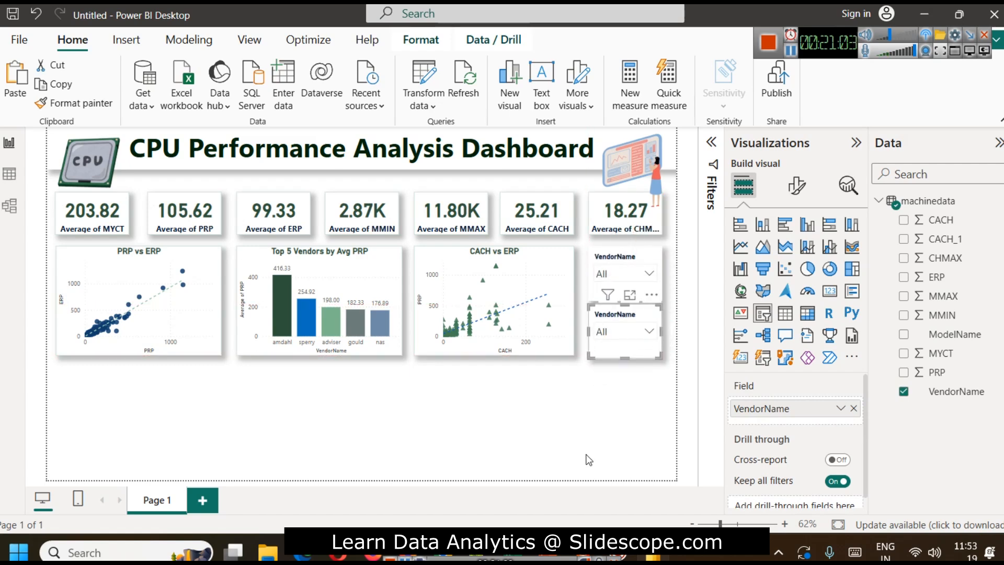
left_click(588, 458)
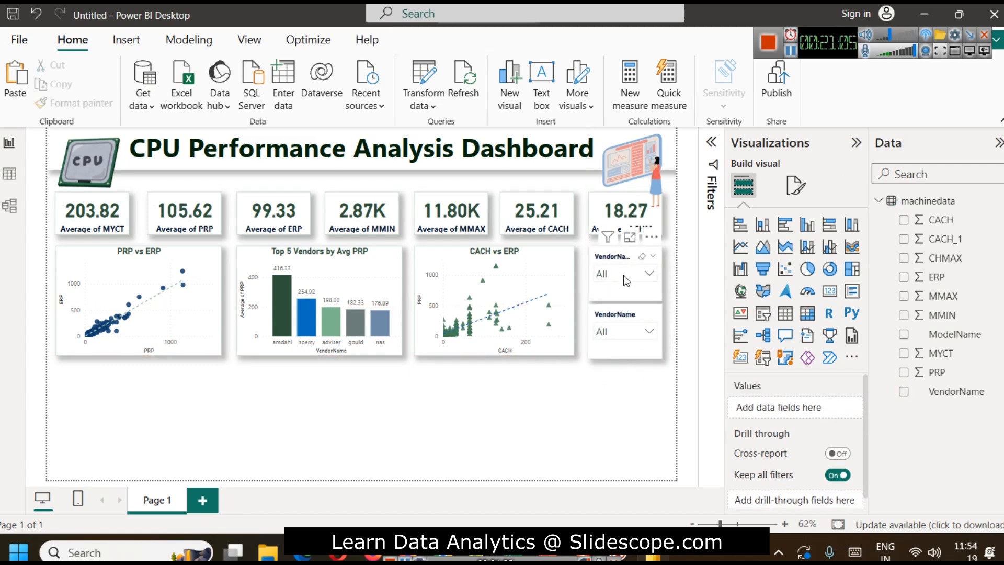
Nudge both VendorName slicers up slightly to line them up with the charts and deselect them
left_click(641, 356)
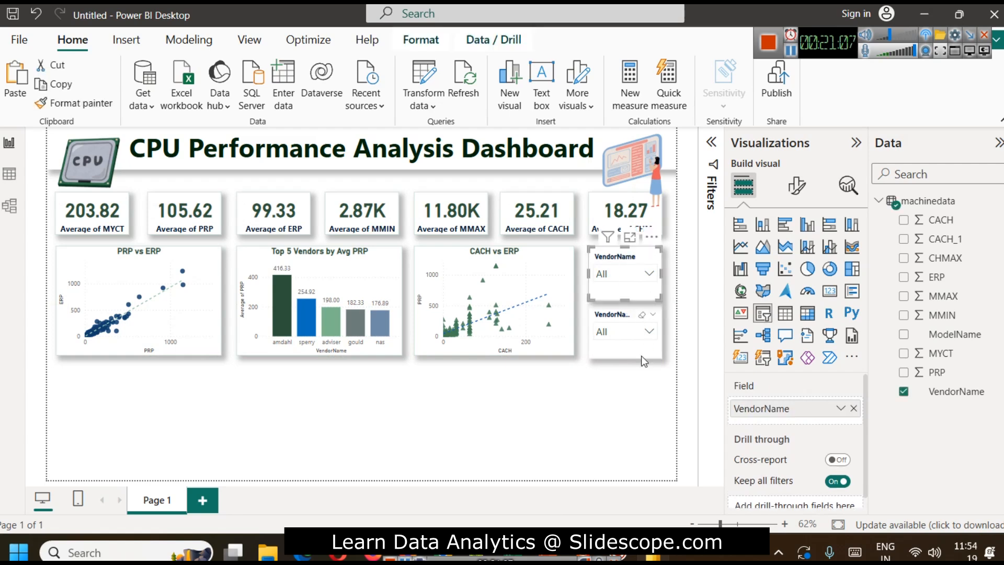
left_click(633, 333)
left_click(633, 350)
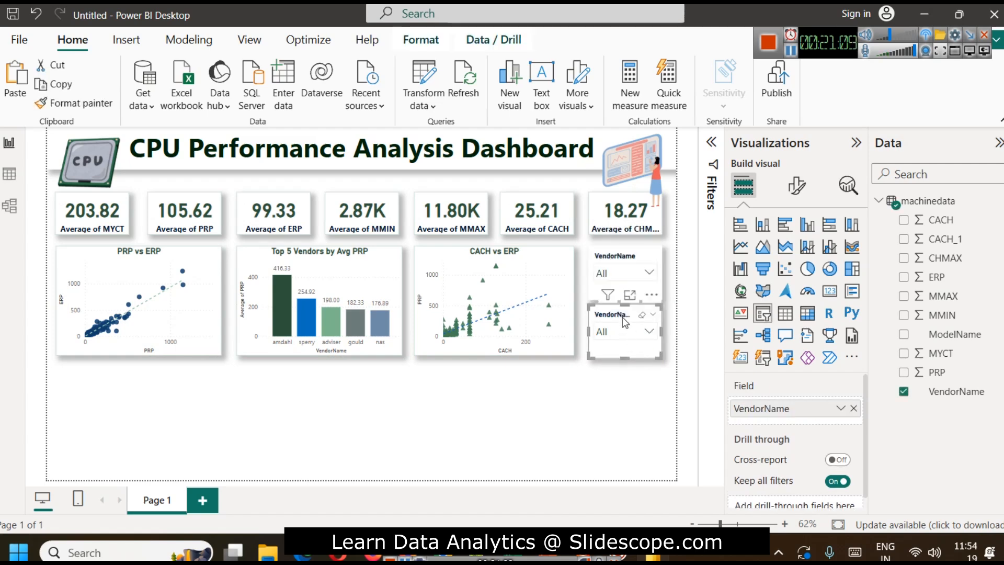
left_click(635, 401)
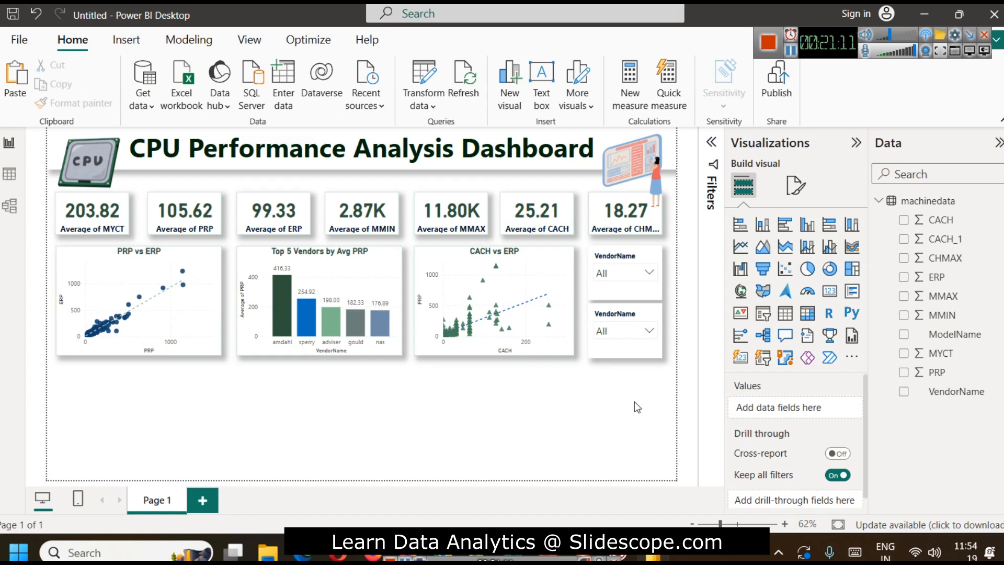
Replace the VendorName field with ModelName in the lower slicer
left_click(621, 351)
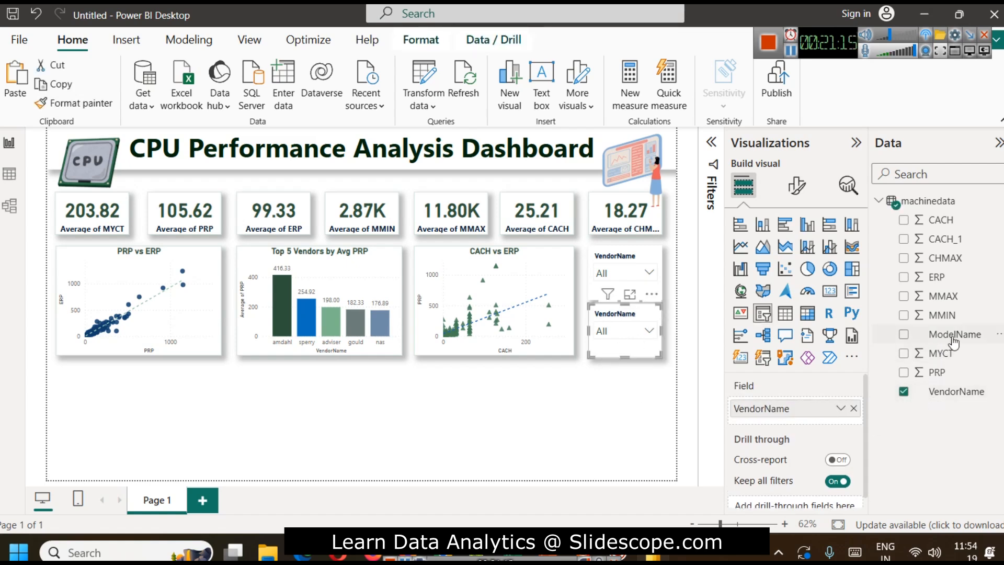
left_click(854, 408)
left_click_drag(959, 339, 759, 408)
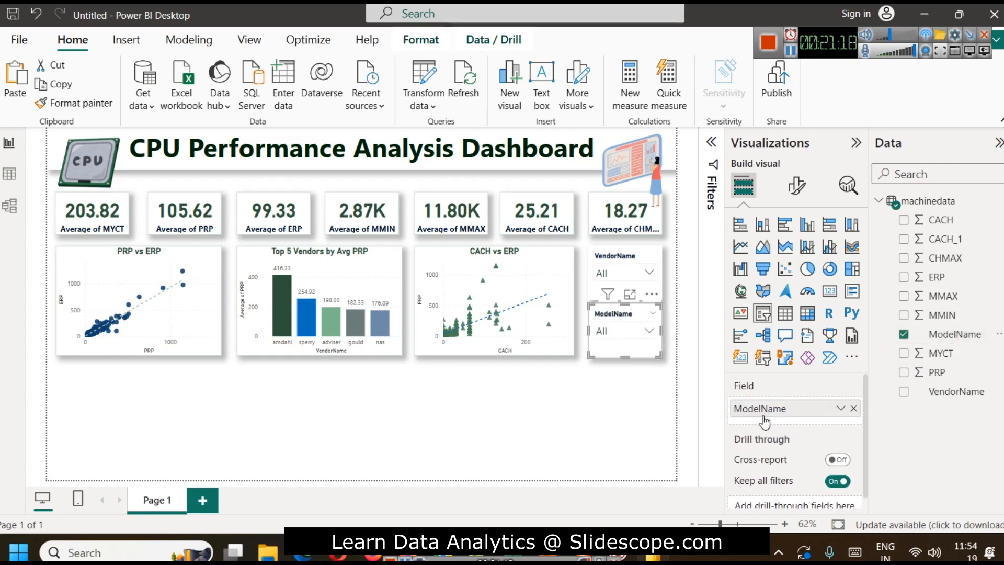
Filter the dashboard by model 100 in the ModelName slicer, and switch to the four 1100 models from 1100/6… to 1100/83
left_click(622, 330)
scroll(623, 277, "down", 5)
scroll(623, 277, "up", 5)
left_click(631, 229)
left_click(627, 249)
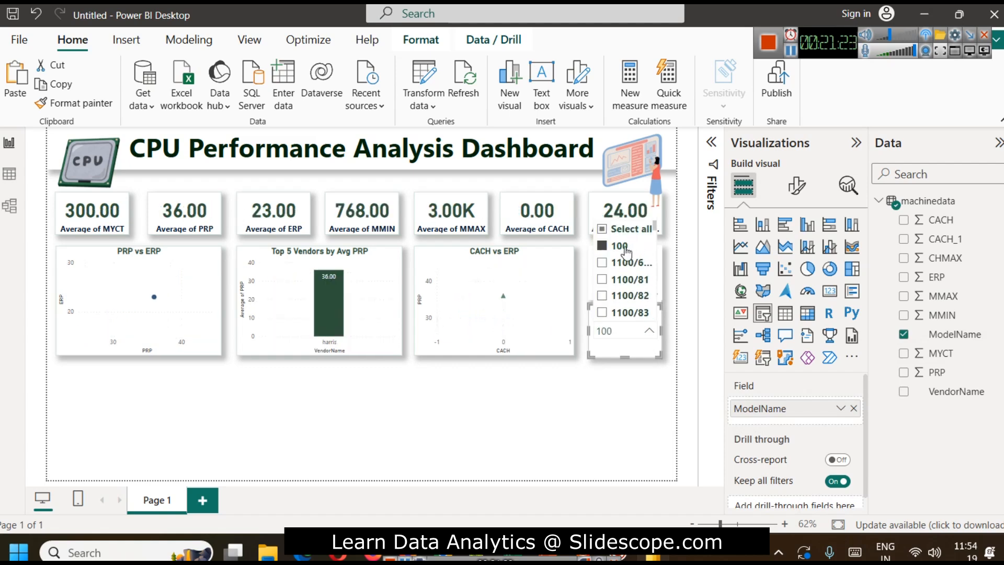
left_click(631, 262)
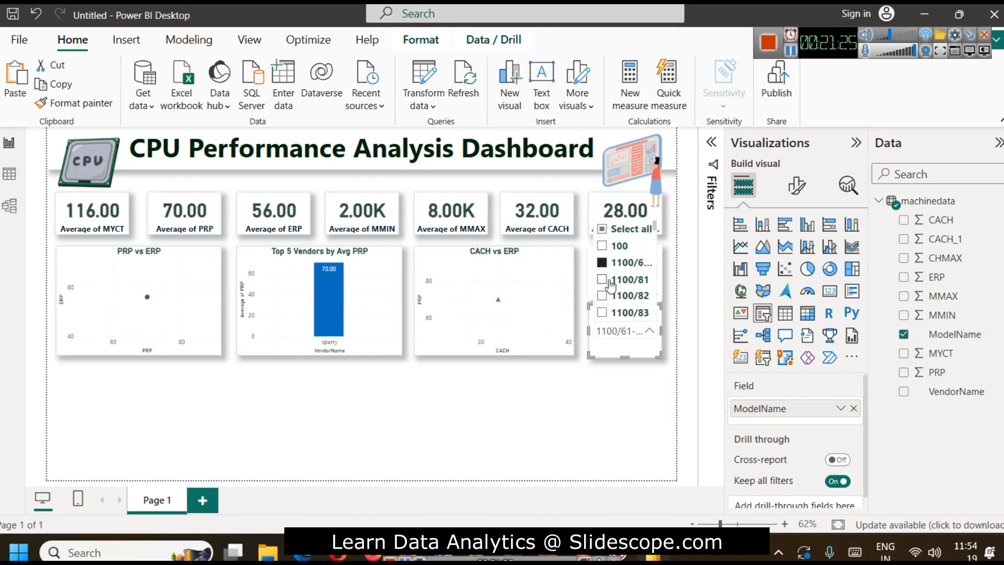
left_click(626, 280, "ctrl")
left_click(625, 295, "ctrl")
left_click(622, 313, "ctrl")
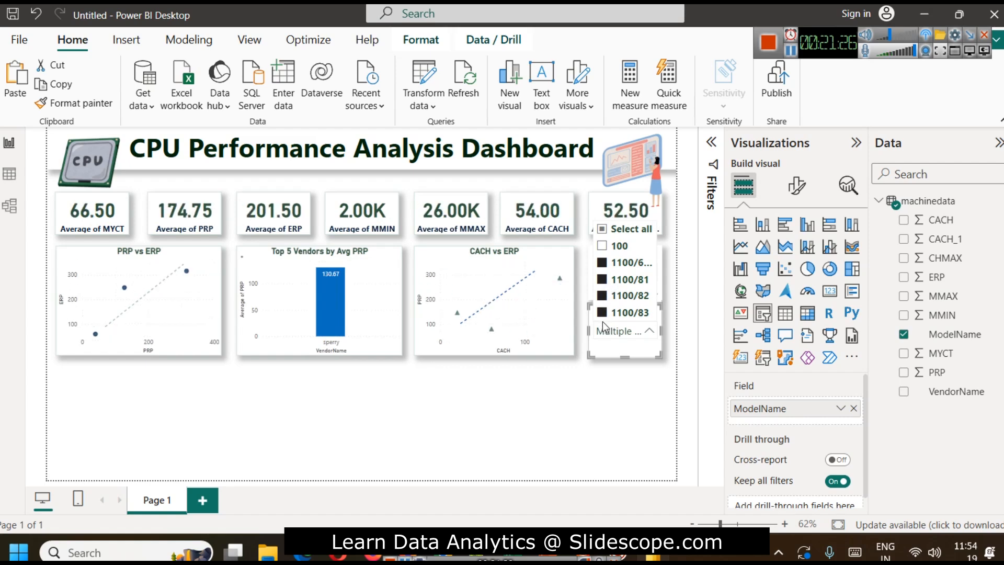
Try single models in the ModelName slicer, and multi-select 300, 3000/30, 3000/40, 2000/260 and 1651-1
left_click(602, 263)
left_click(601, 280)
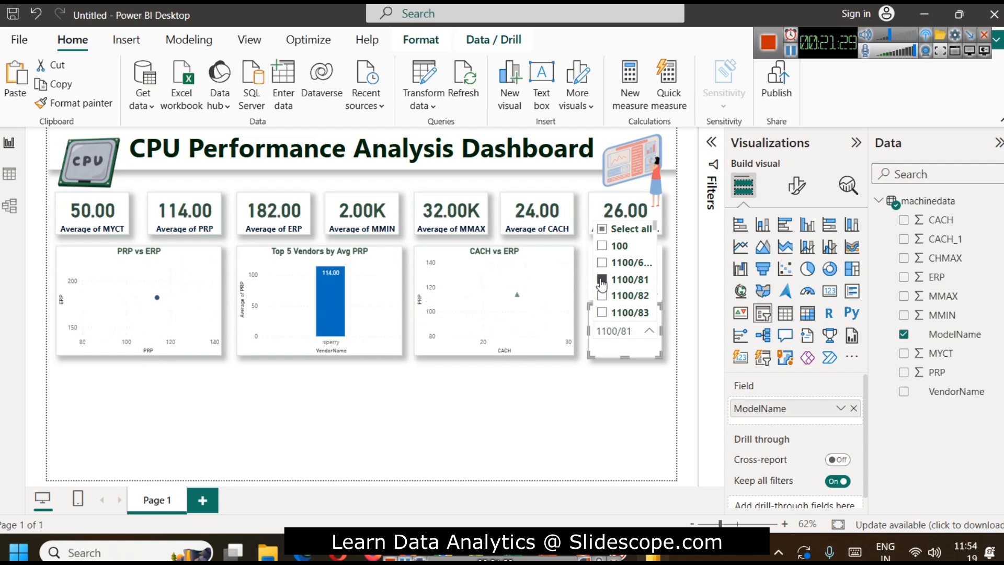
left_click(603, 263)
left_click(615, 294)
left_click(617, 278)
left_click(618, 250)
scroll(615, 280, "down", 3)
left_click(623, 285)
left_click(620, 299, "ctrl")
left_click(623, 266, "ctrl")
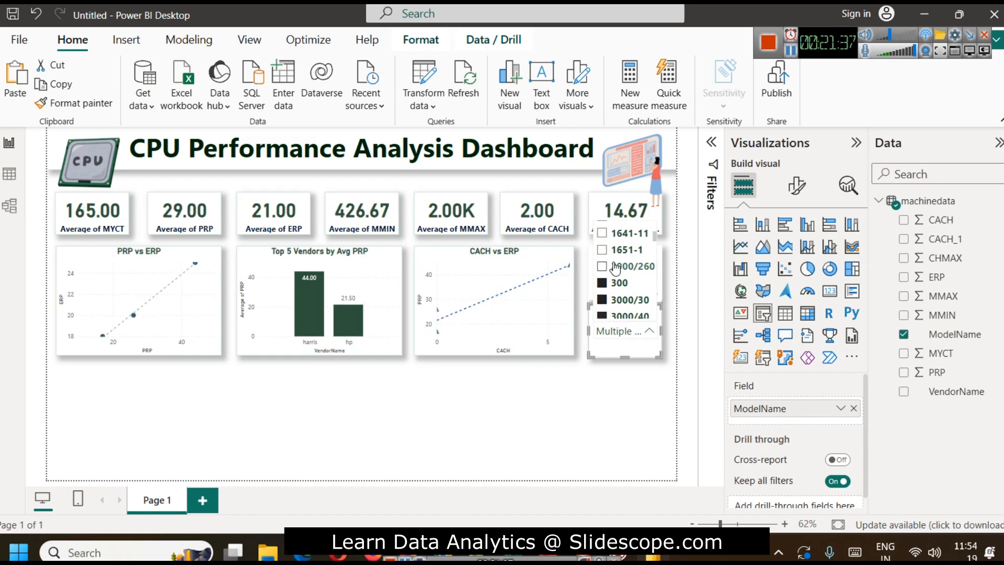
left_click(620, 249, "ctrl")
Reset the ModelName slicer to all models and close its list
scroll(634, 296, "up", 5)
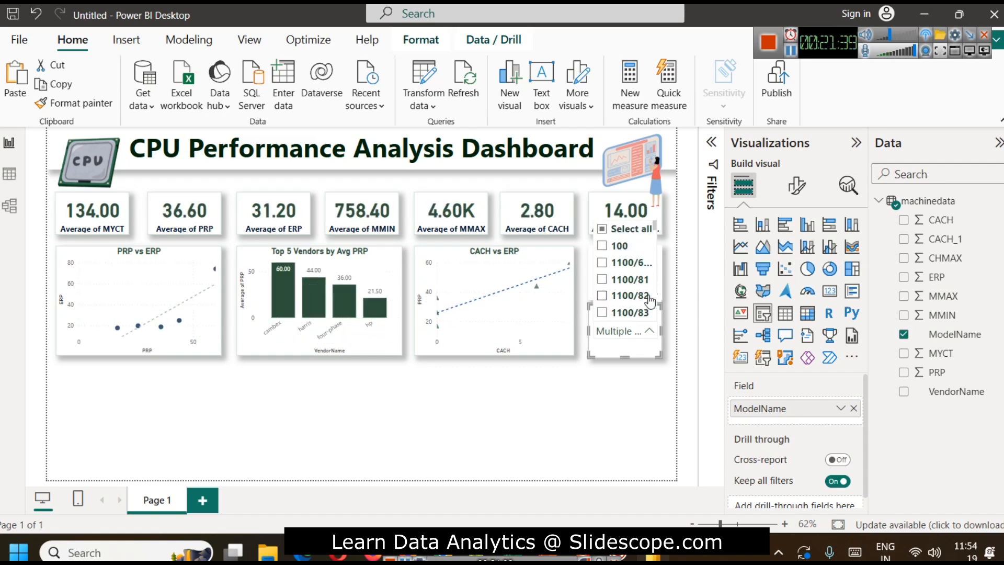
left_click(633, 231)
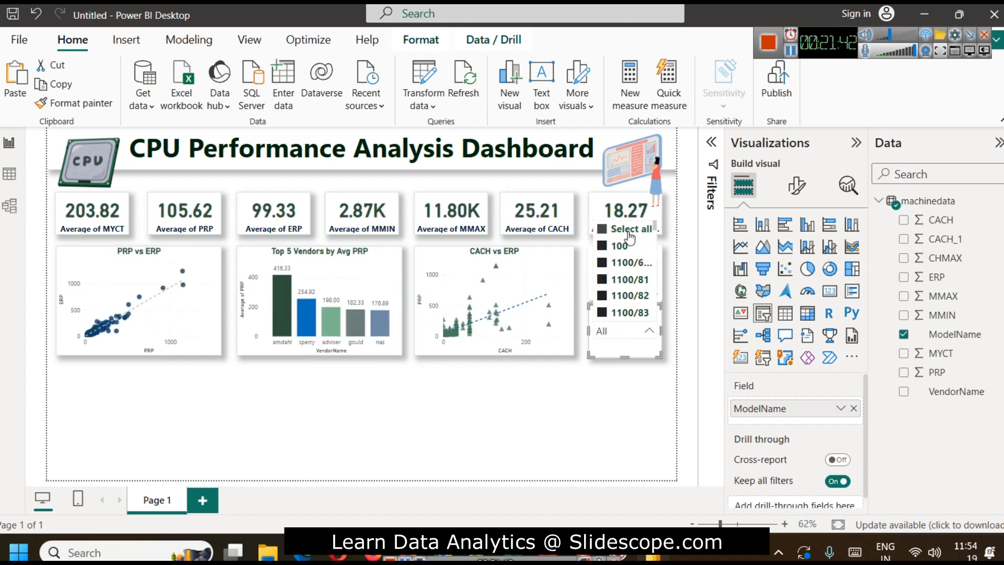
left_click(614, 416)
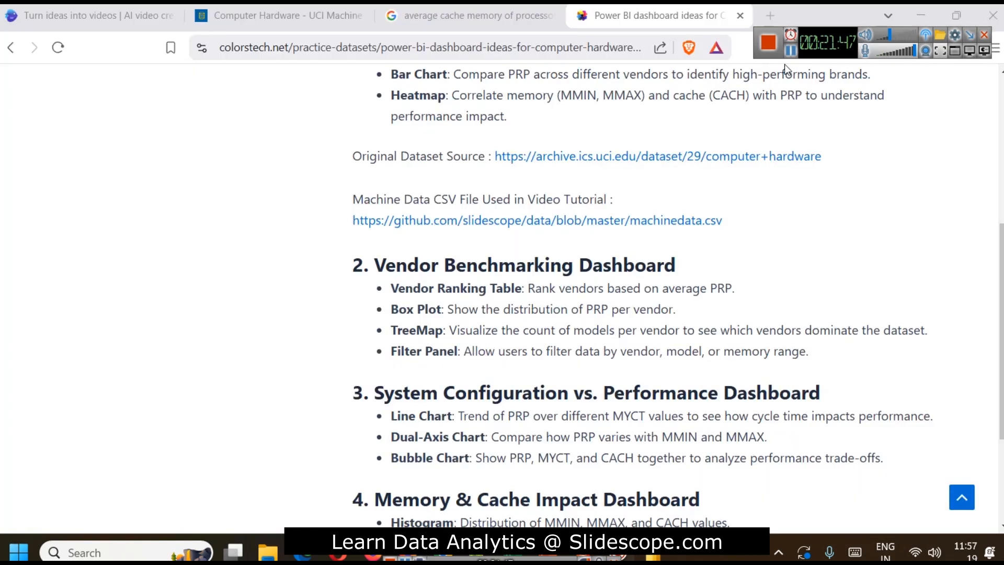
Review the Performance Analysis and Vendor Benchmarking suggestions on the Power BI dashboard ideas web page
scroll(664, 306, "up", 1)
scroll(664, 306, "up", 2)
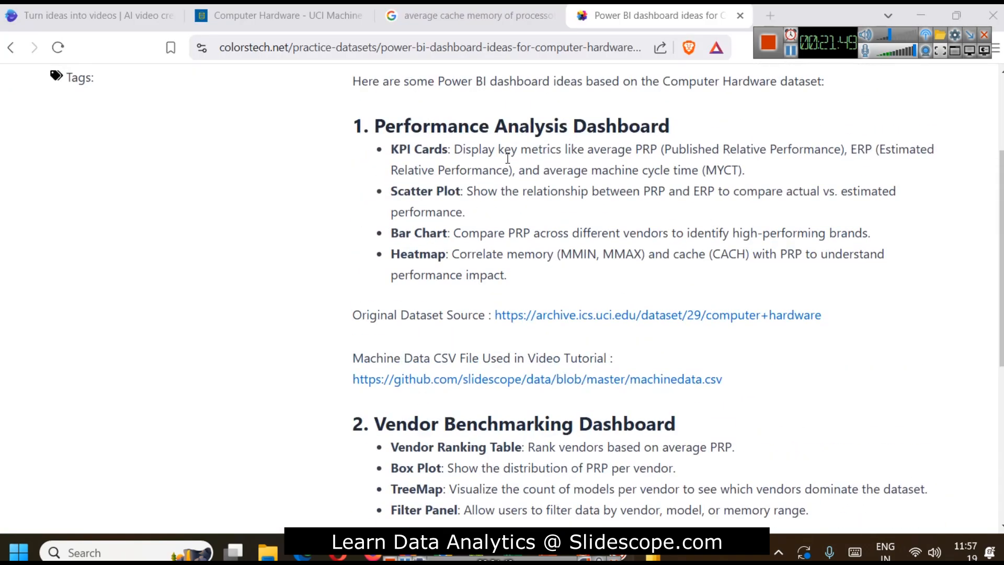
scroll(536, 268, "down", 3)
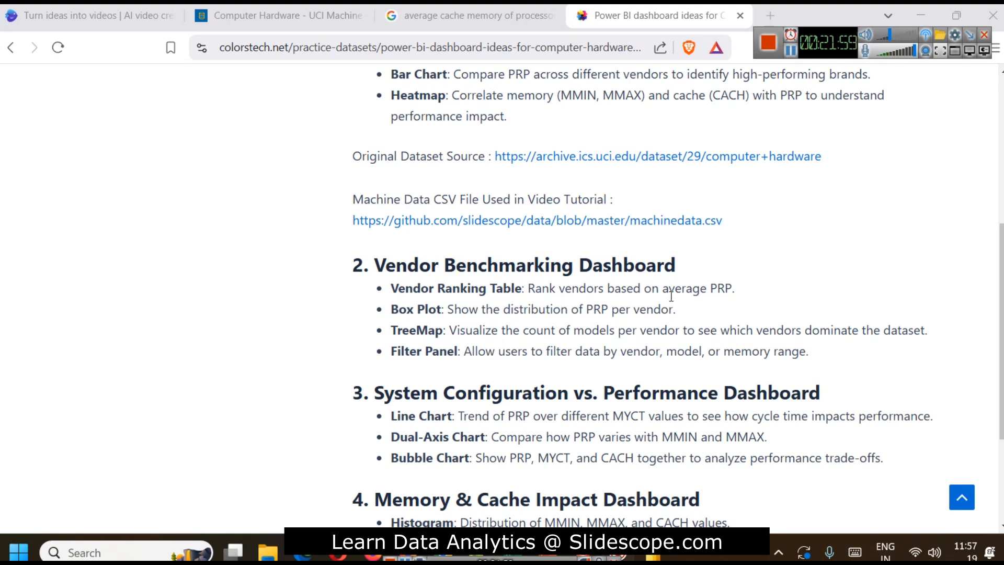
scroll(714, 316, "up", 3)
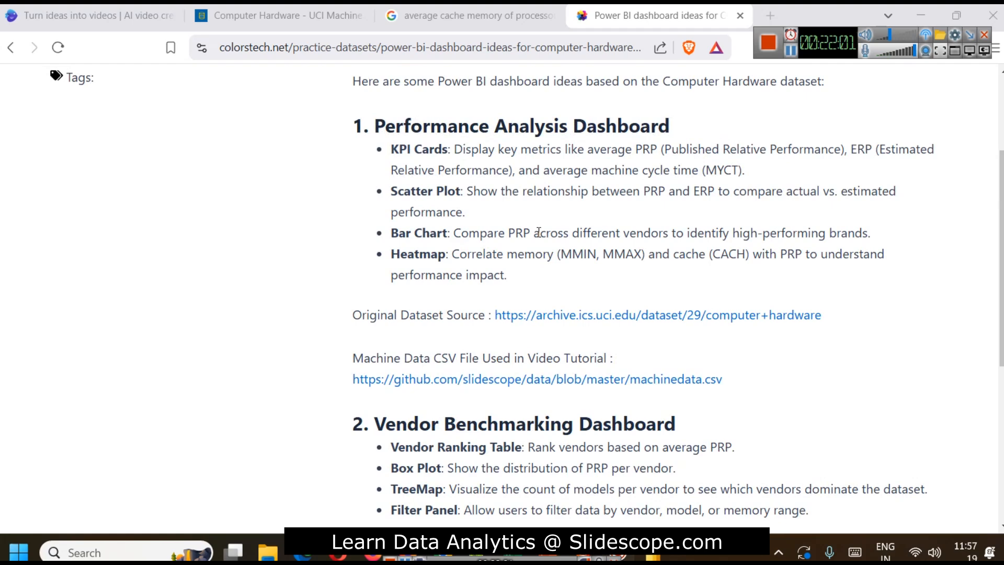
scroll(508, 241, "down", 2)
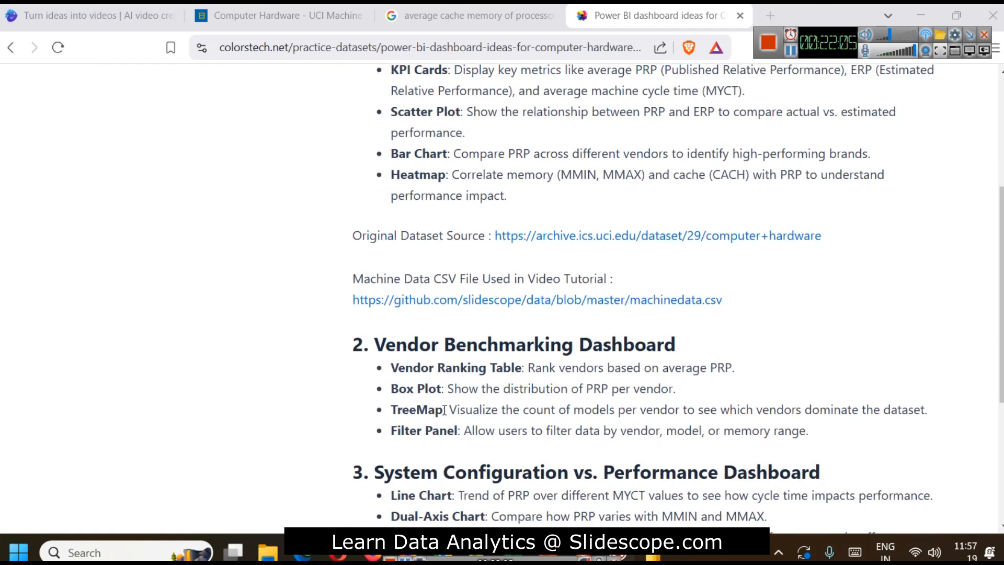
scroll(650, 397, "down", 2)
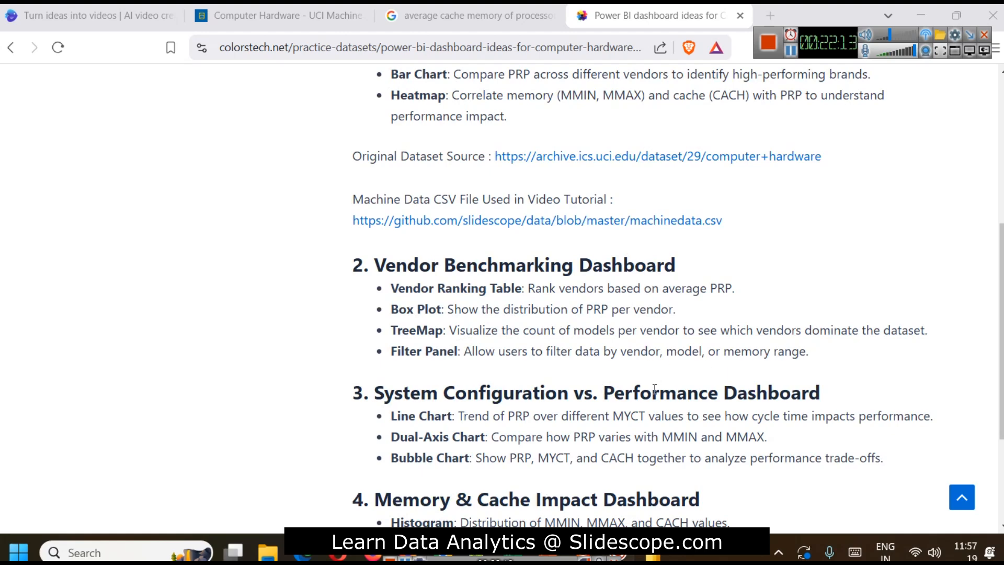
Switch to Power BI Desktop and add an empty treemap below the PRP vs ERP chart
key("alt+Tab")
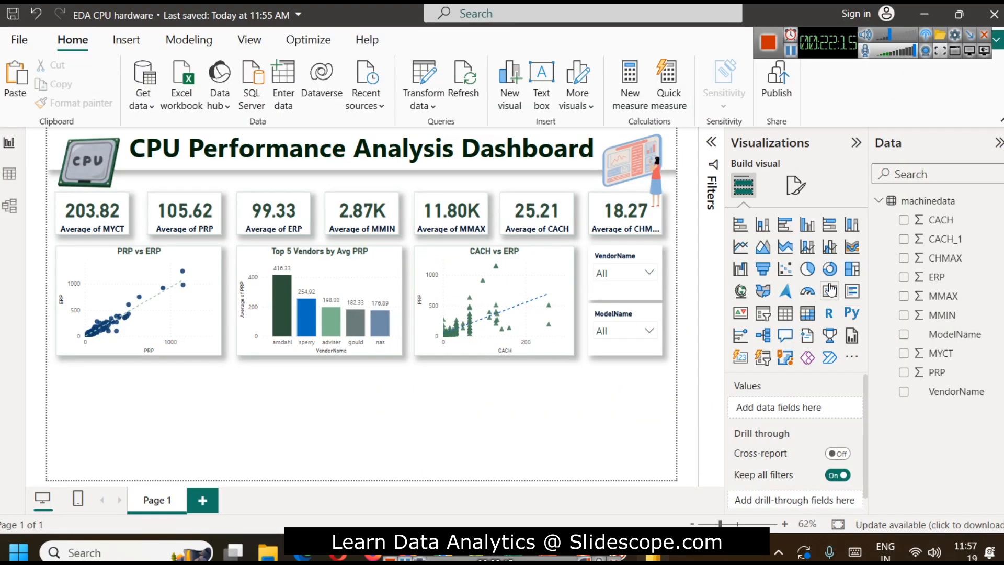
left_click(852, 269)
left_click(280, 428)
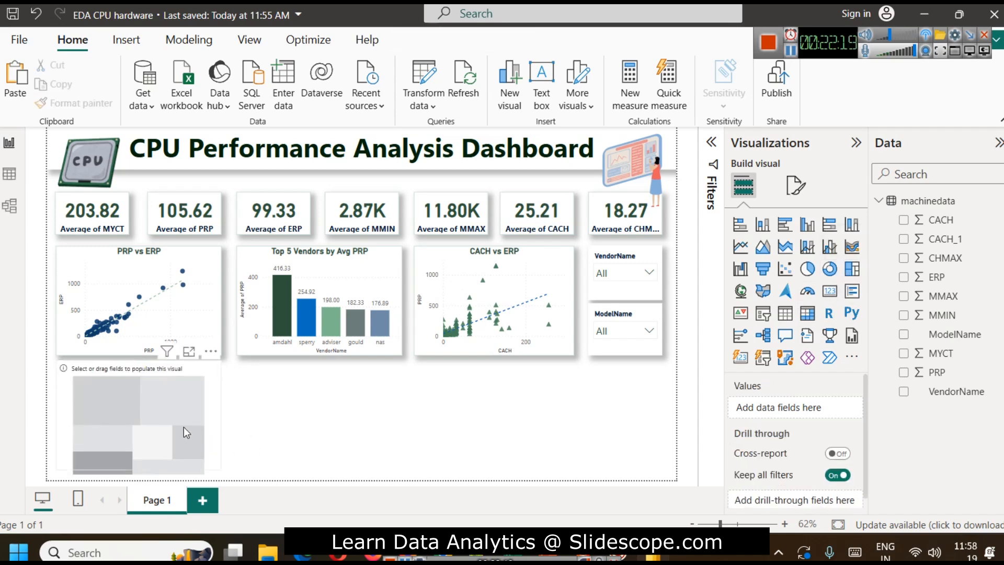
Copy the PRP vs ERP chart's formatting onto the empty treemap and deselect it
left_click(118, 274)
left_click(76, 103)
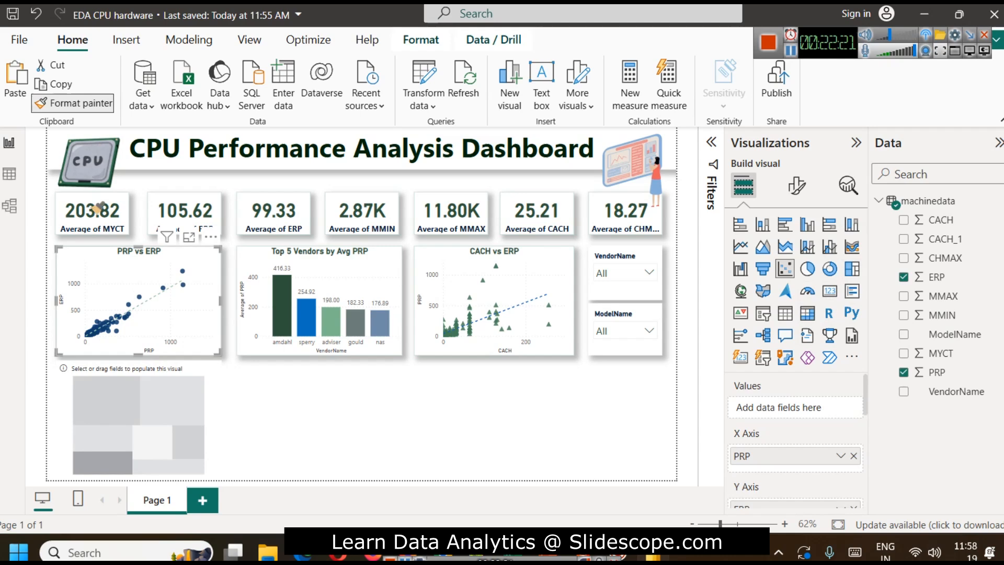
left_click(151, 432)
left_click(276, 438)
Assign VendorName as the treemap's category and the count of ModelName as its values
left_click(108, 408)
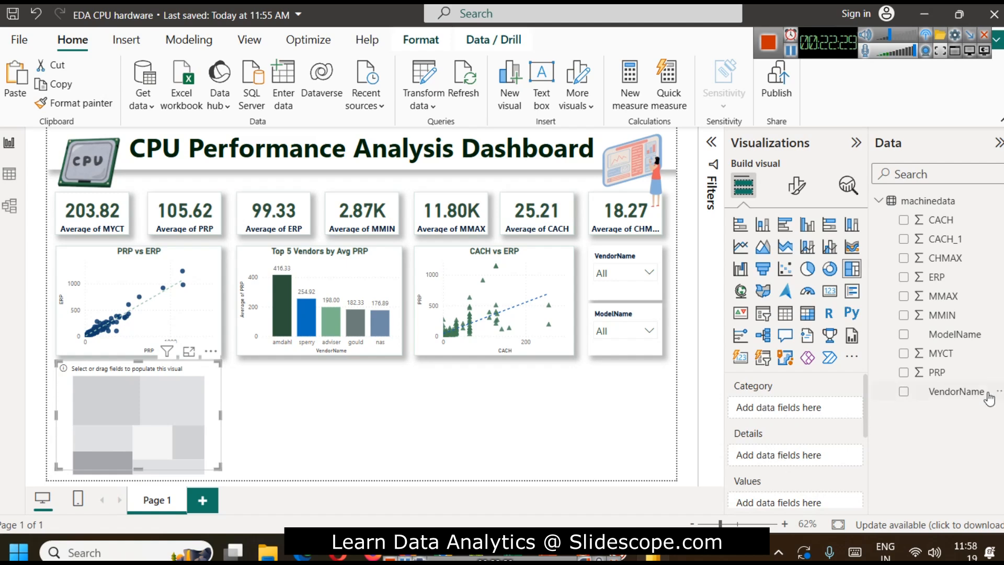
left_click_drag(961, 391, 779, 410)
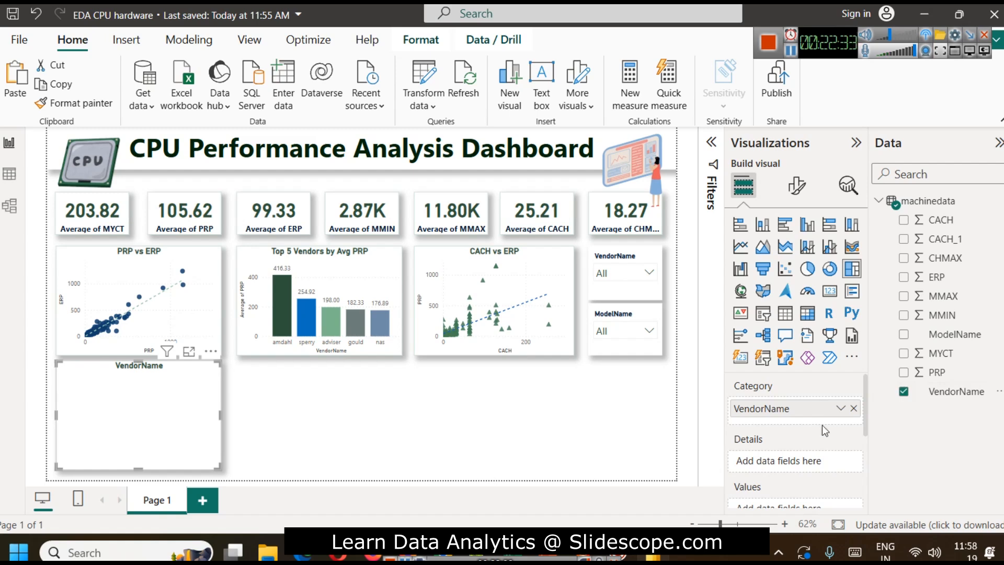
scroll(809, 448, "down", 2)
scroll(807, 460, "up", 2)
scroll(809, 465, "down", 2)
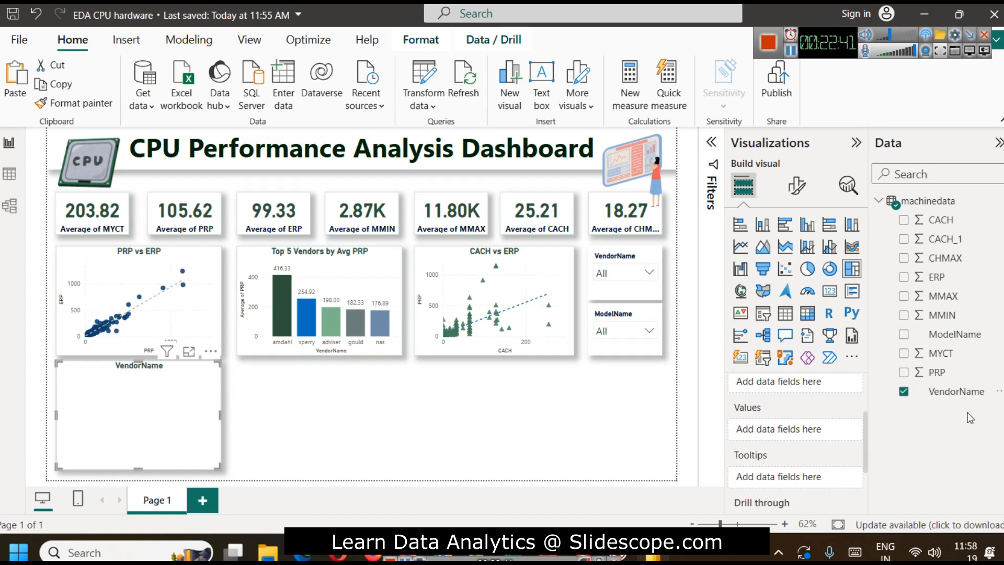
left_click_drag(955, 334, 797, 428)
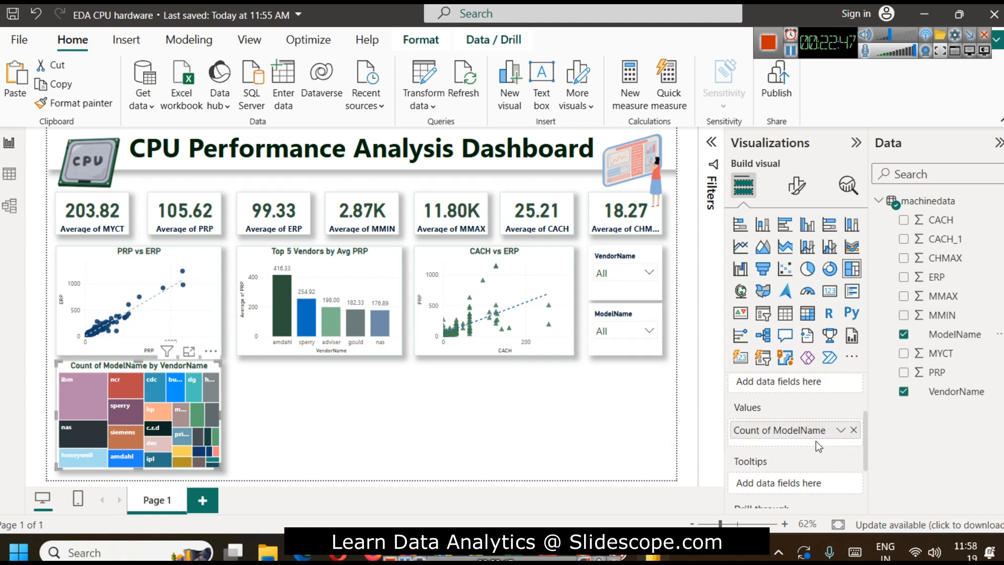
scroll(814, 433, "up", 2)
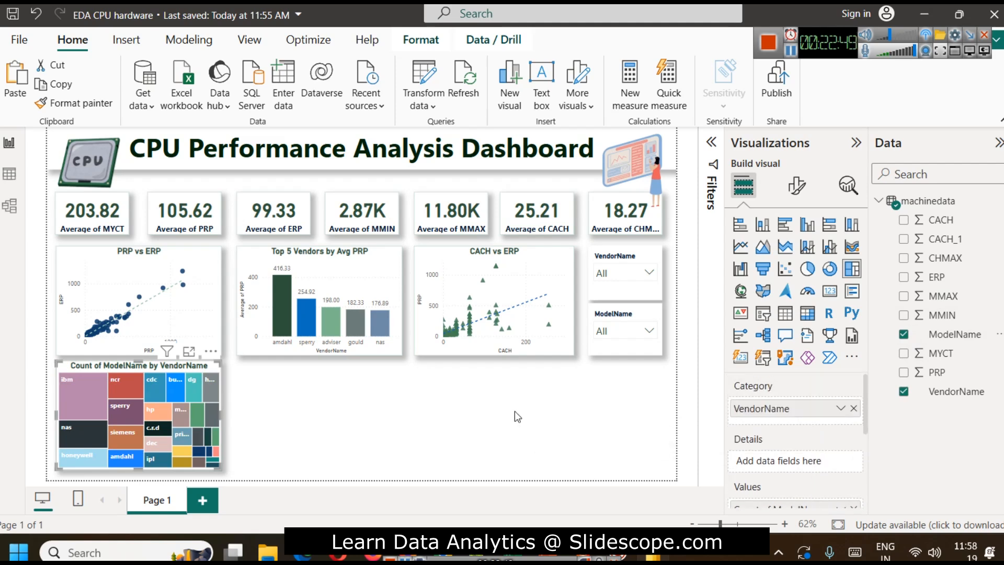
Turn on data labels for the treemap and deselect it
mouse_move(80, 394)
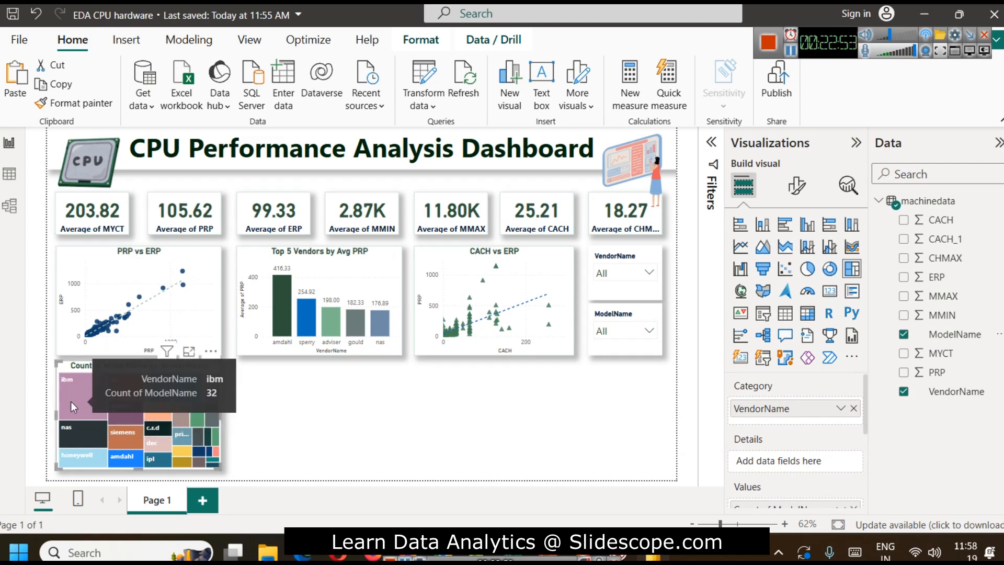
mouse_move(83, 458)
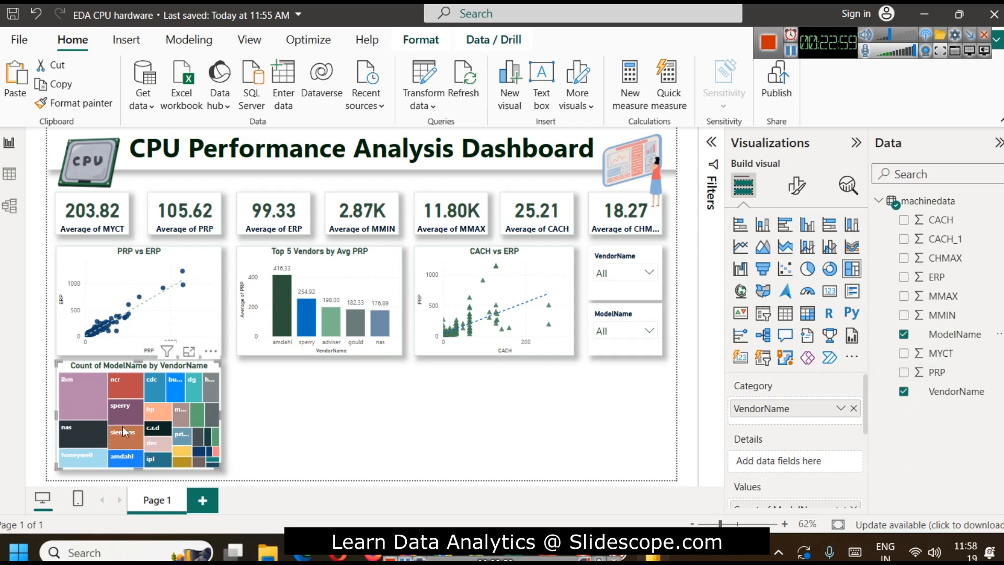
left_click(797, 187)
left_click(848, 361)
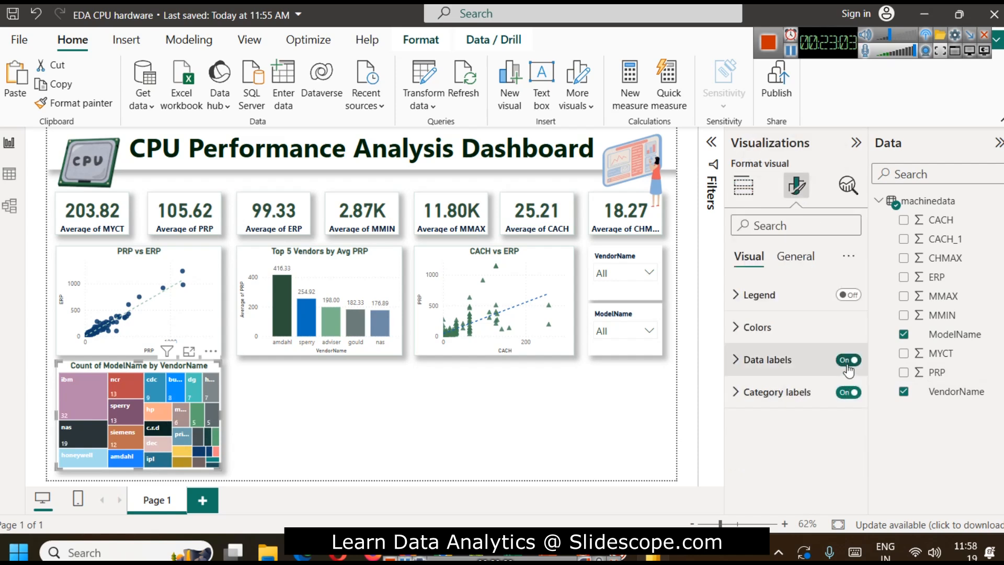
left_click(405, 447)
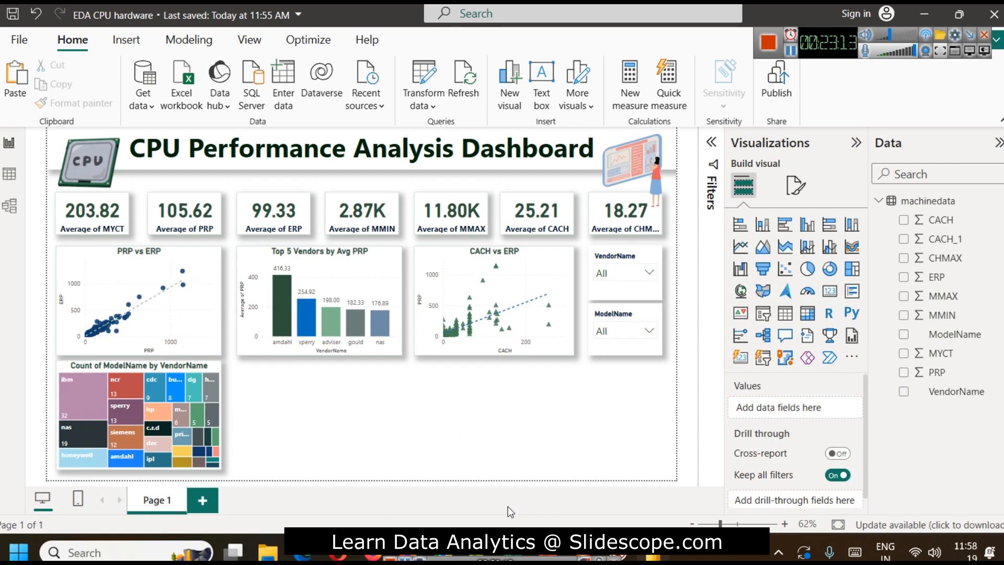
Examine the treemap's model counts per vendor in focus mode and return to the report
mouse_move(189, 360)
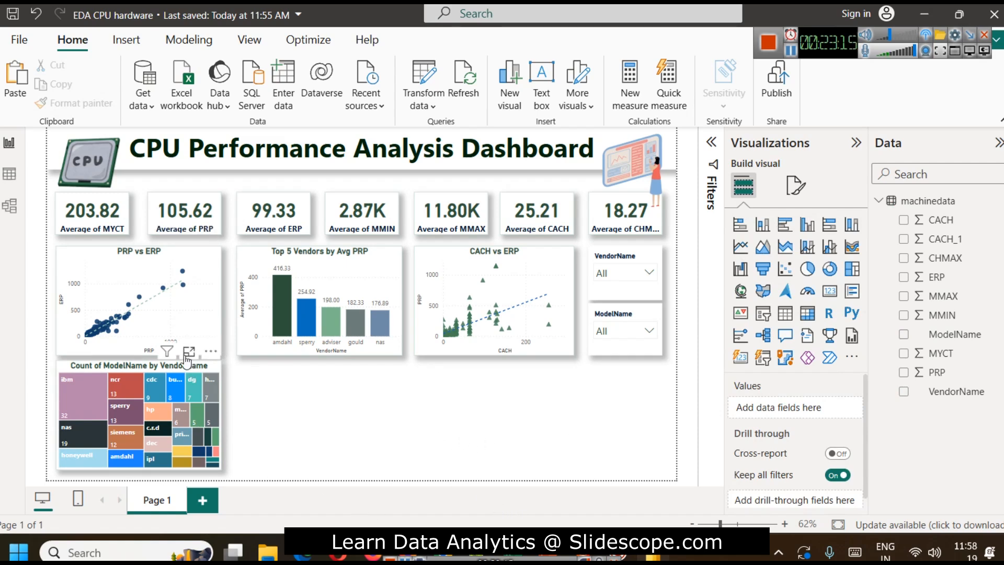
left_click(187, 354)
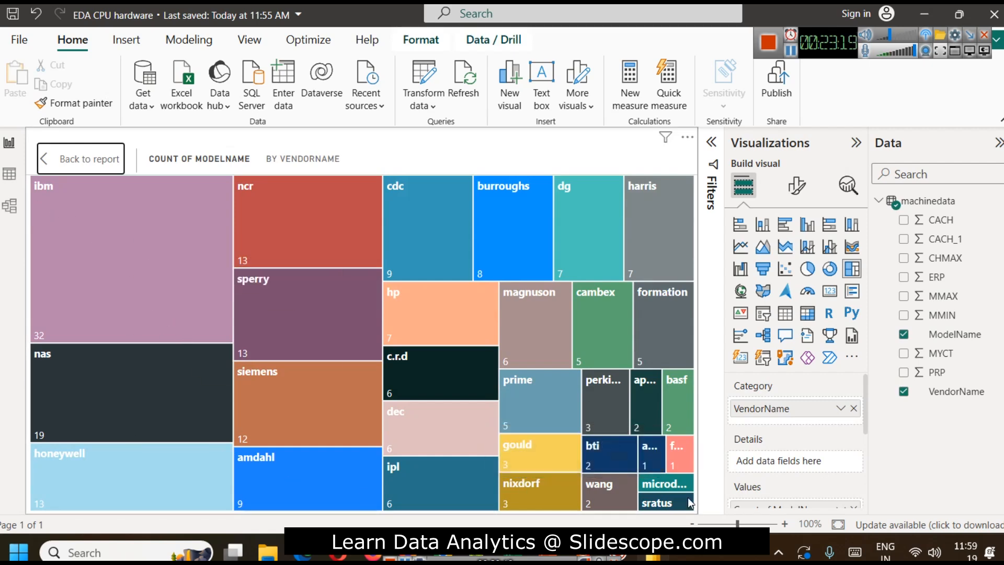
mouse_move(124, 264)
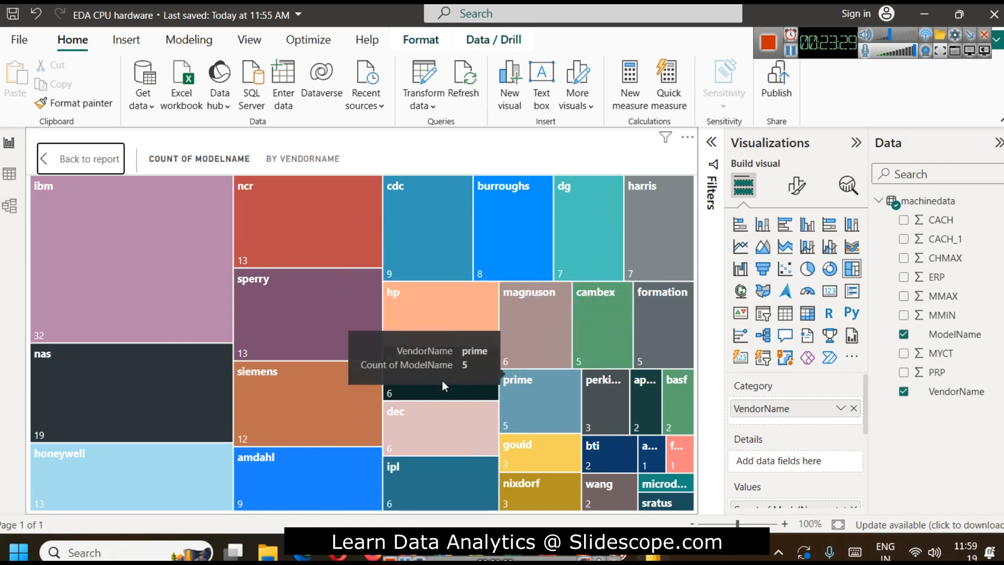
left_click(42, 158)
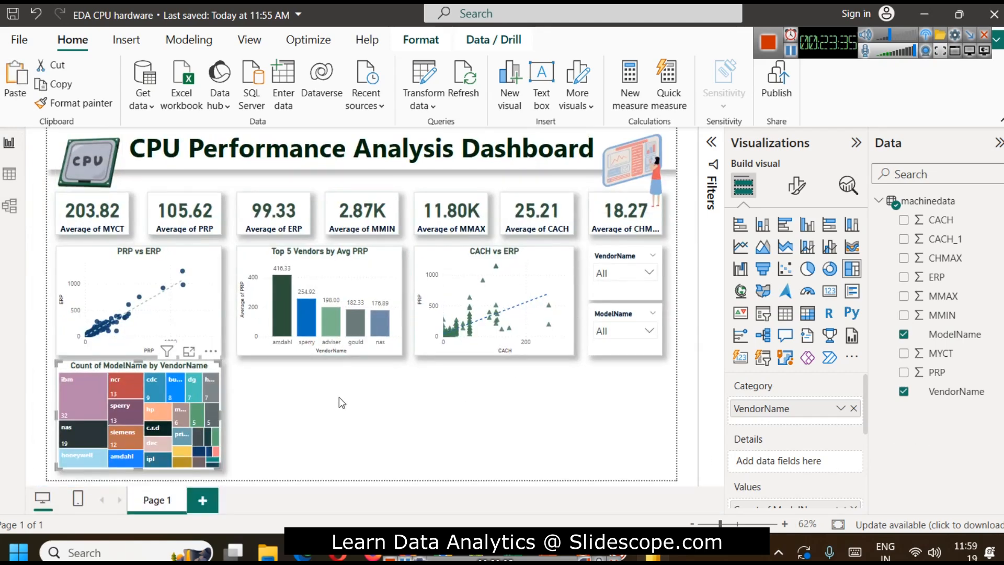
Remove the Count of ModelName field from the treemap's values
scroll(786, 442, "down", 5)
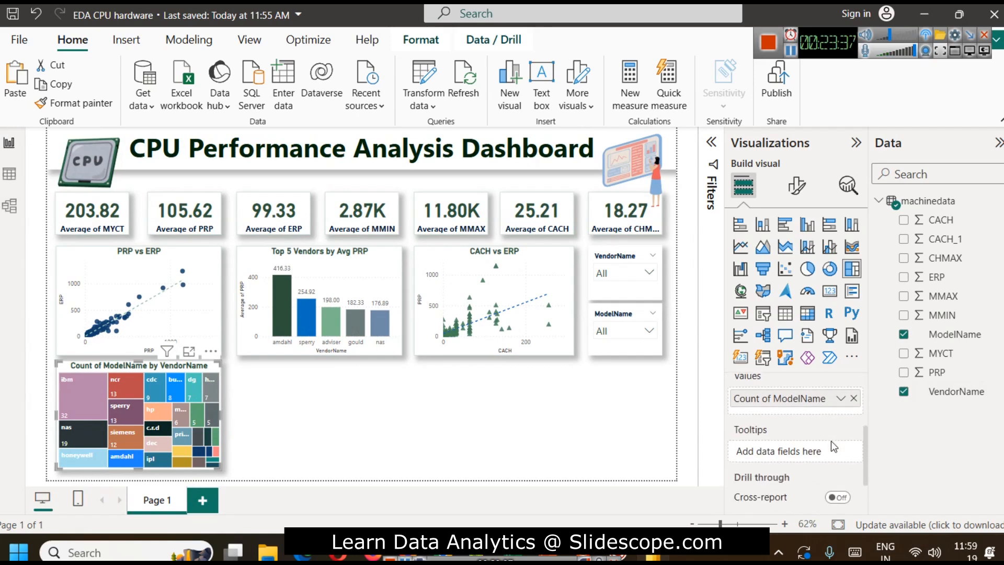
scroll(828, 439, "up", 3)
scroll(827, 441, "up", 3)
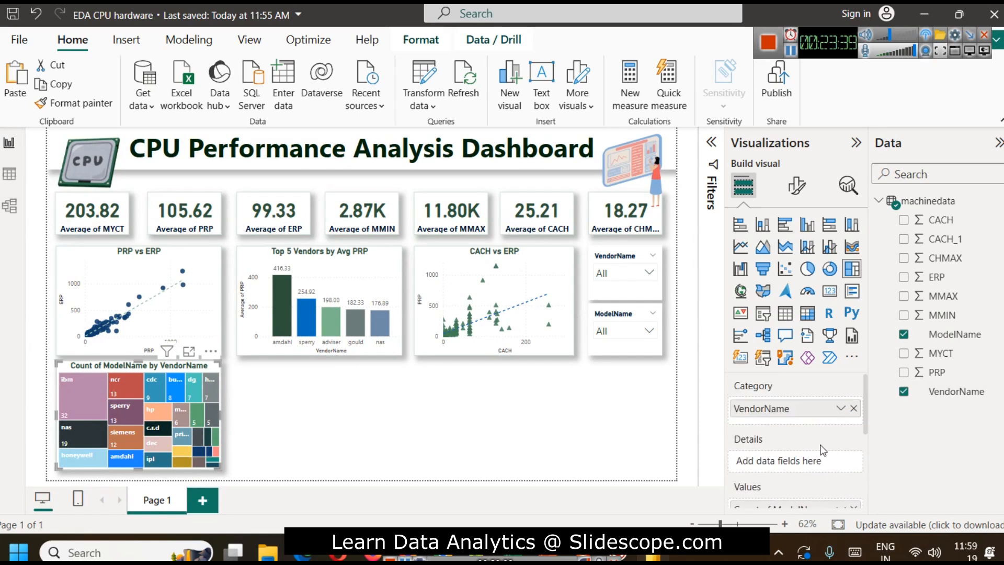
scroll(805, 432, "down", 5)
scroll(805, 432, "up", 4)
scroll(806, 432, "down", 2)
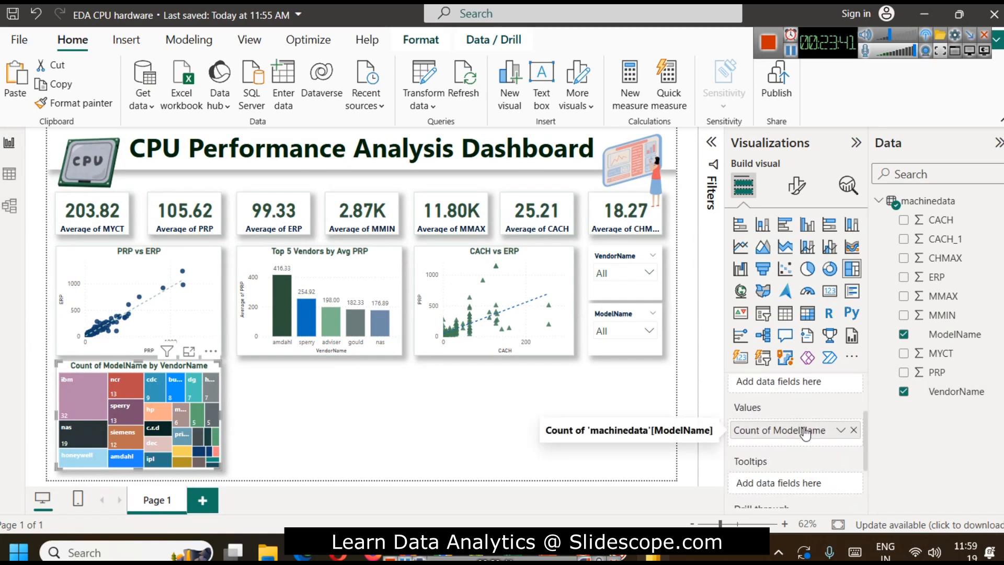
left_click(854, 430)
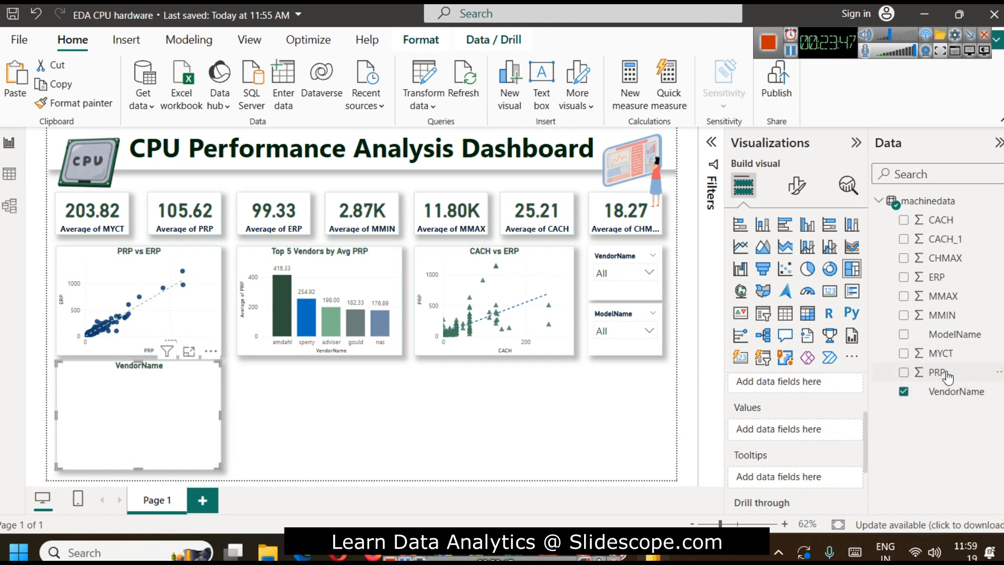
Set the treemap's values to the average of PRP and deselect it
left_click_drag(948, 371, 824, 435)
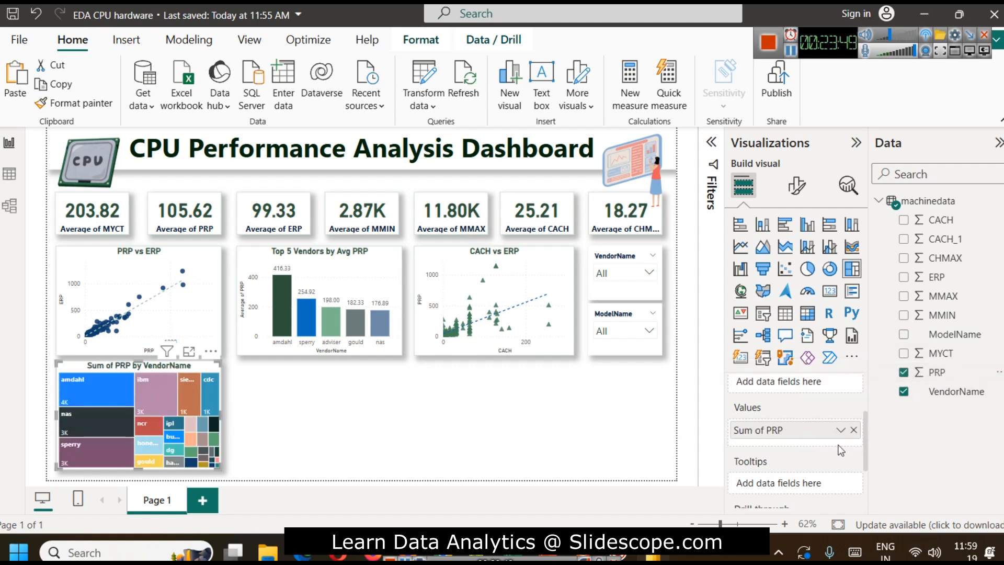
left_click(839, 429)
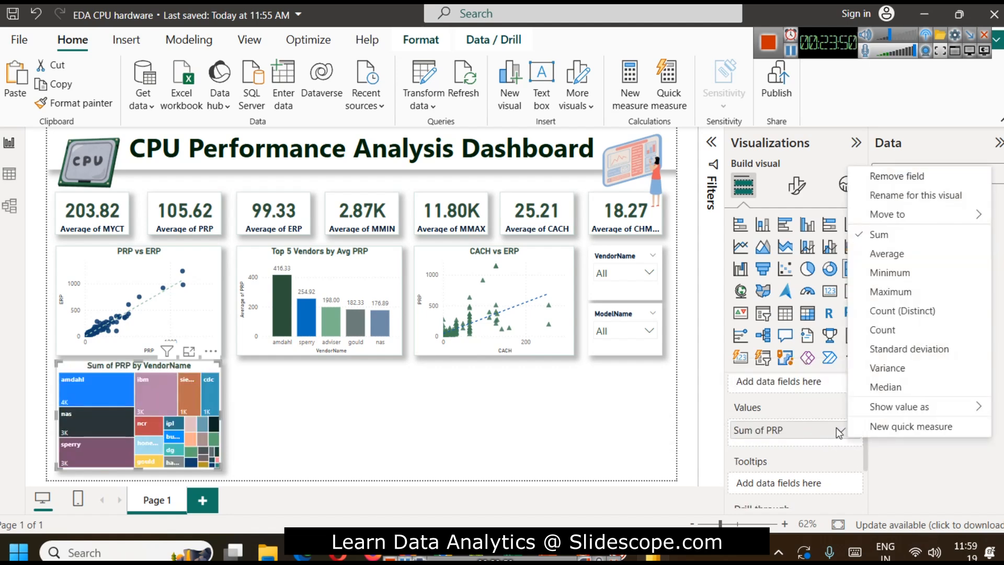
left_click(887, 254)
left_click(308, 440)
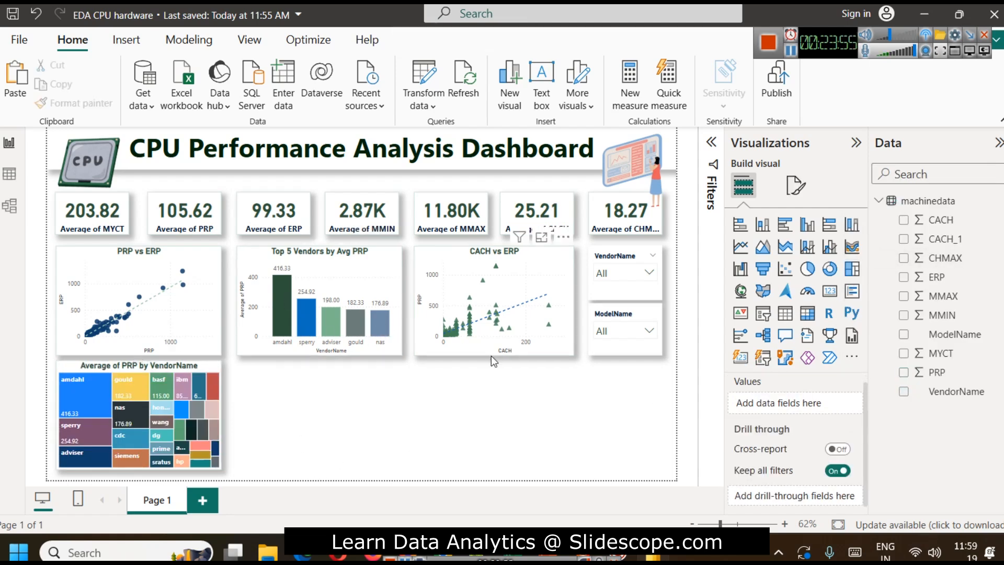
mouse_move(382, 323)
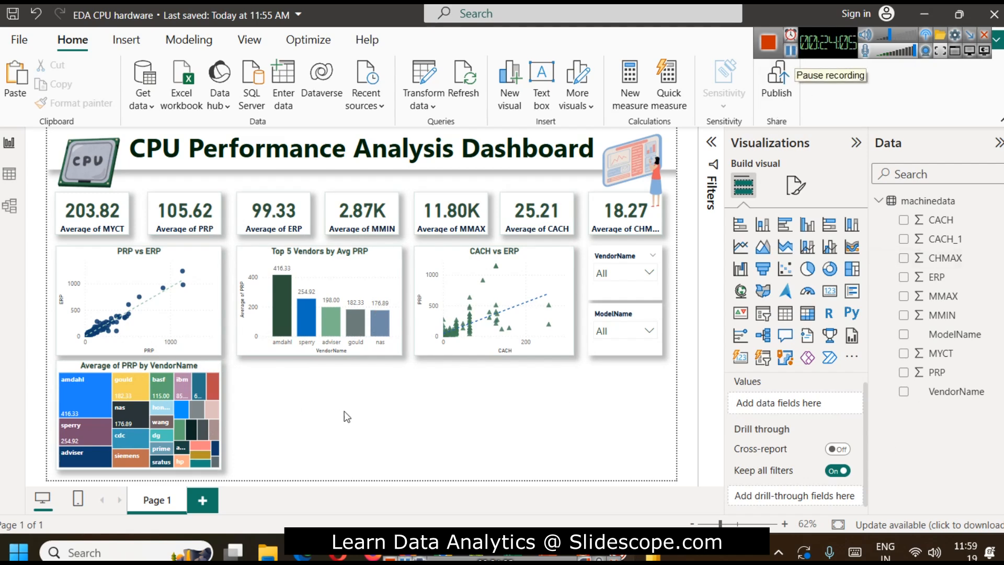
Try ERP as the details field of the vendor treemap and remove it again
left_click(142, 366)
scroll(796, 439, "down", 2)
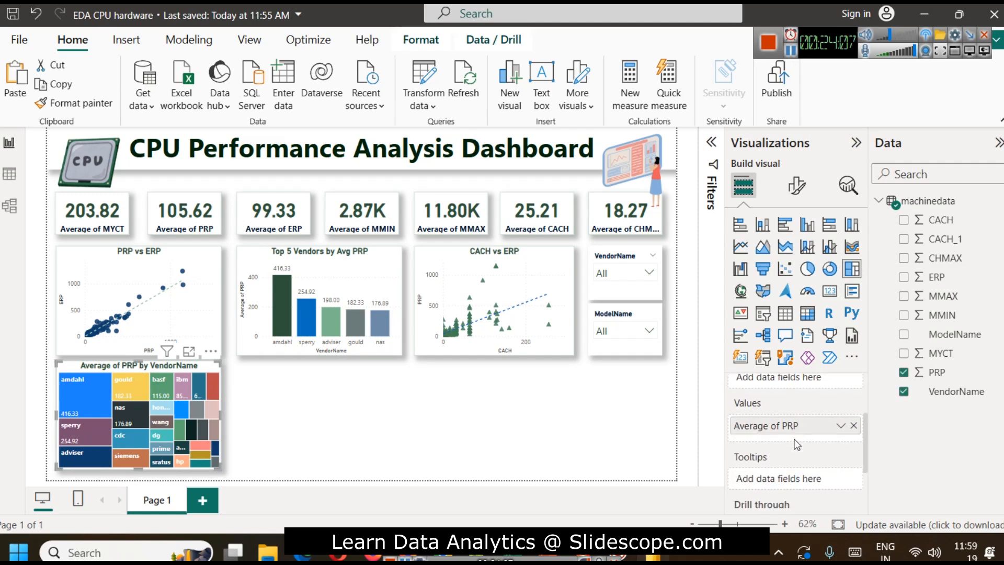
scroll(797, 445, "up", 3)
scroll(797, 445, "down", 3)
scroll(796, 444, "up", 3)
left_click_drag(938, 277, 769, 456)
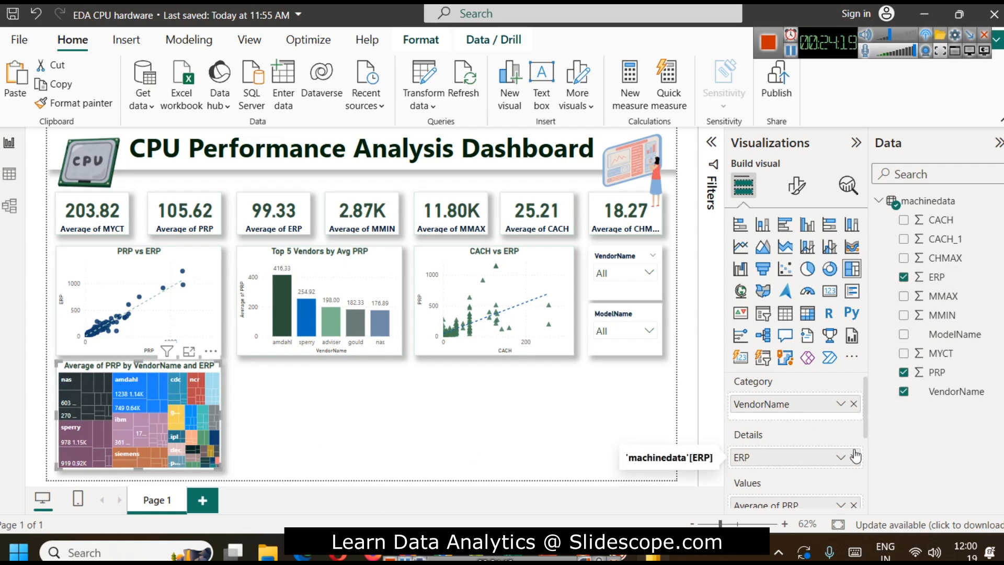
scroll(847, 458, "down", 3)
left_click(854, 378)
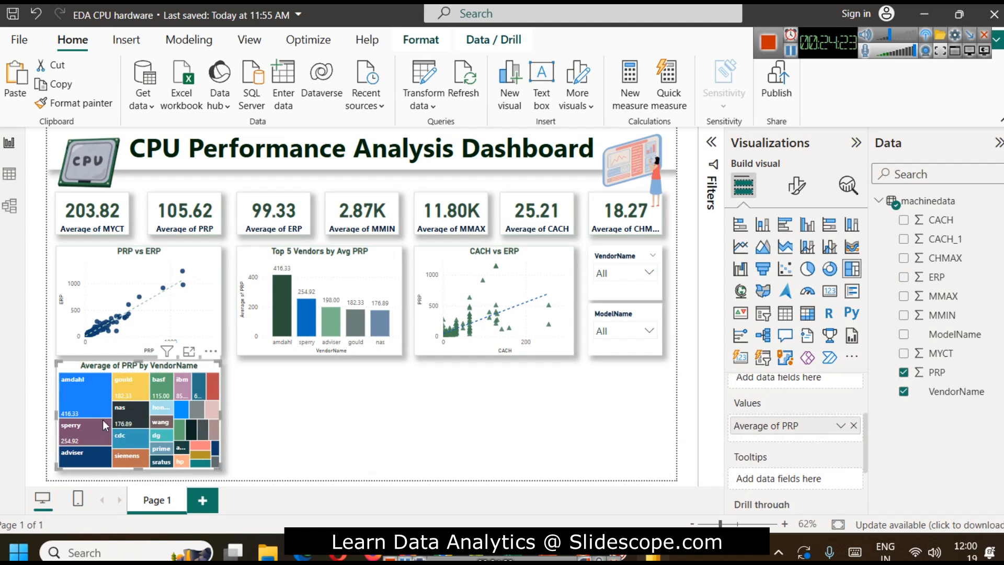
Add ERP to the treemap's tooltips and check the tooltip on the amdahl block
left_click_drag(951, 281, 789, 479)
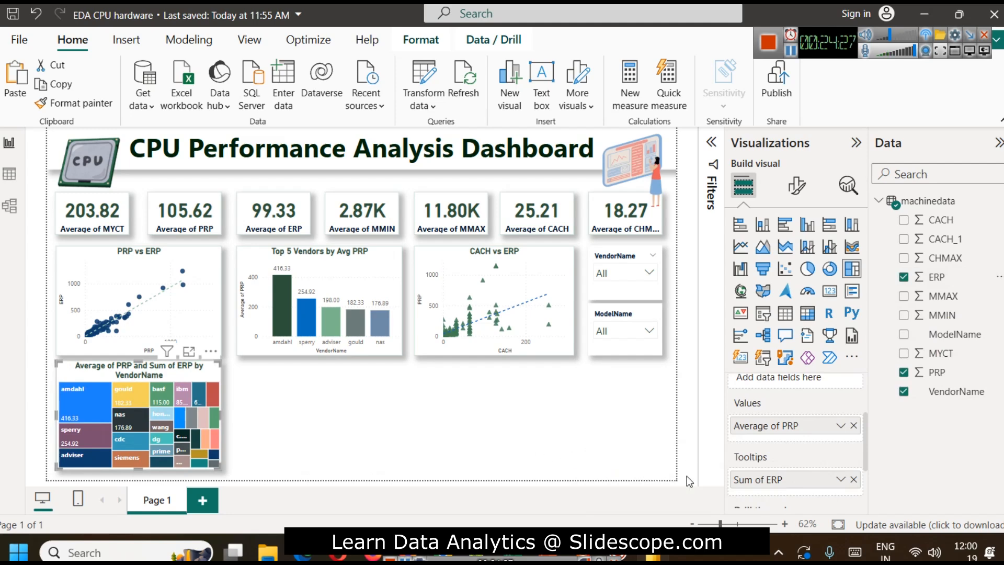
mouse_move(78, 395)
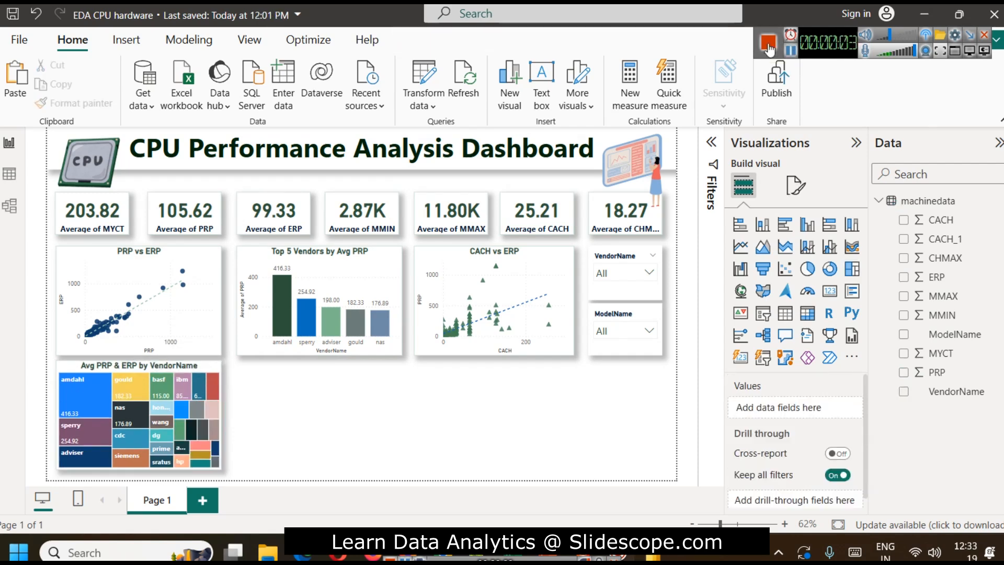
Insert a clustered column chart beside the treemap, widen it to the slicers' outer edge, and copy the Top 5 Vendors chart's formatting onto it
left_click(808, 228)
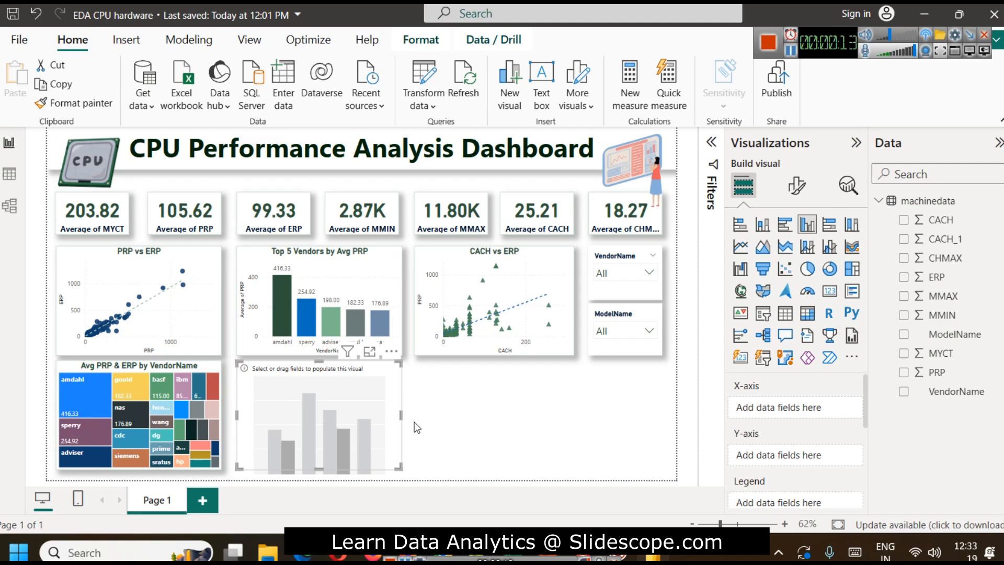
left_click_drag(402, 414, 661, 416)
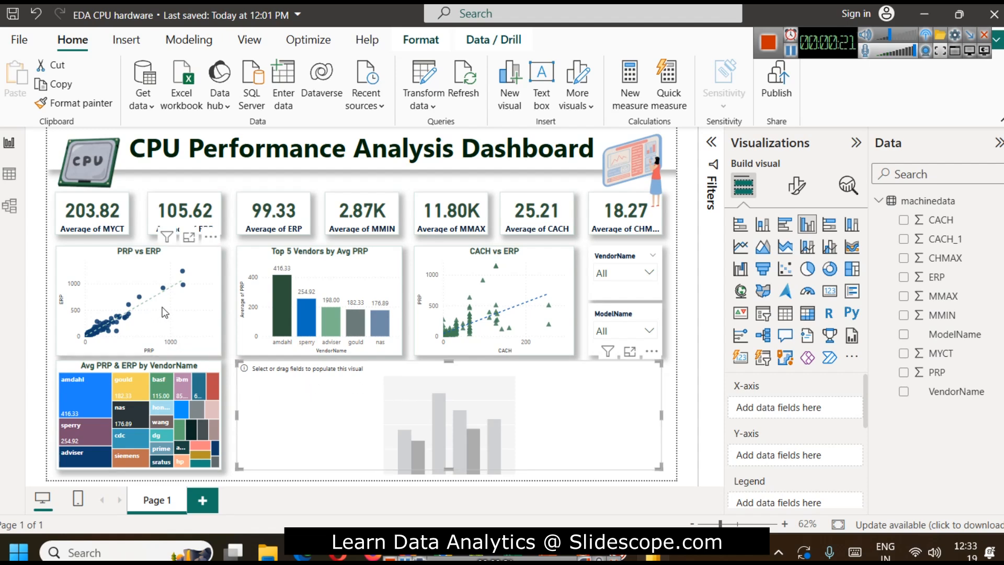
left_click(298, 258)
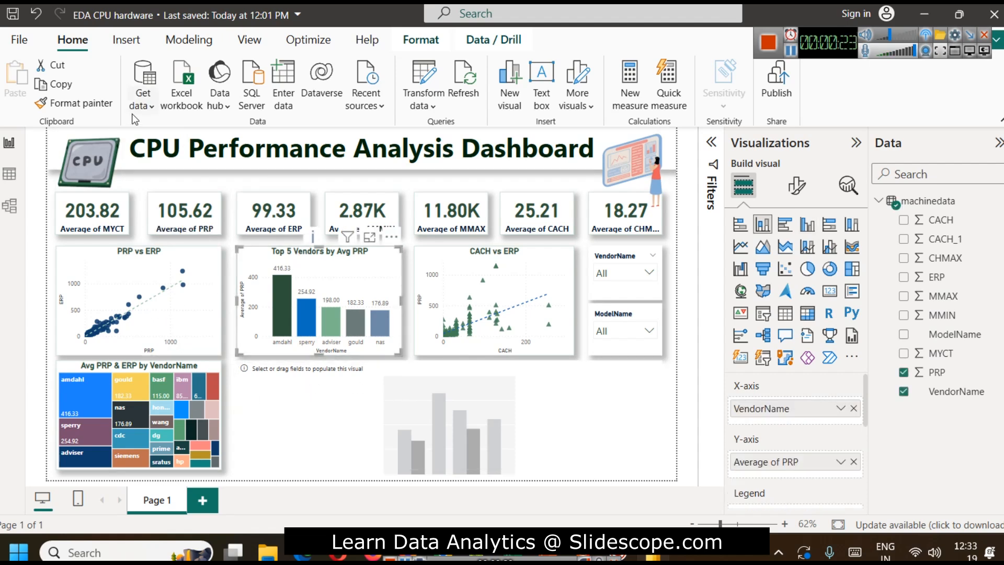
left_click(84, 106)
left_click(314, 434)
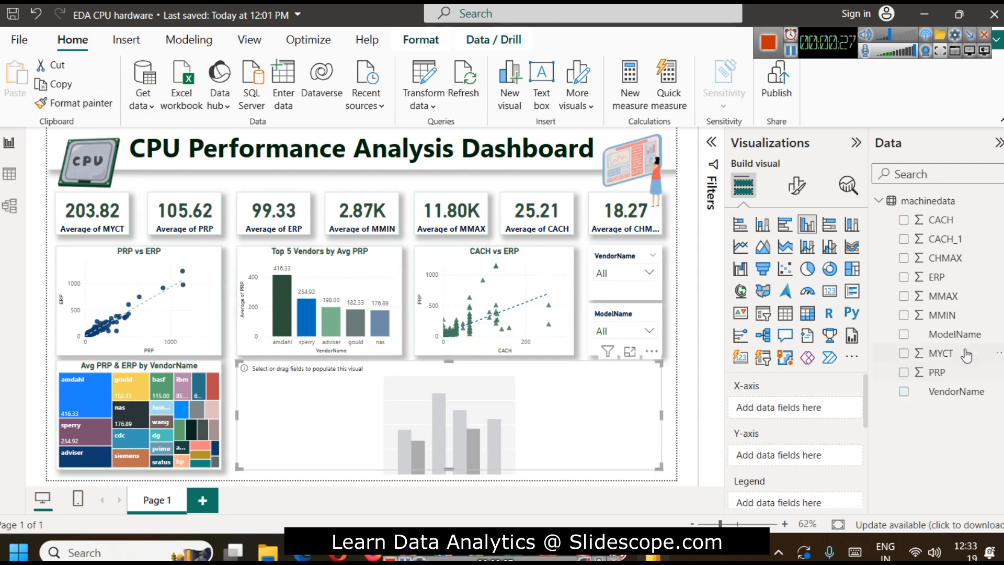
Plot the average of PRP by ModelName in the new column chart and check the tallest columns' tooltips
left_click_drag(979, 339, 798, 415)
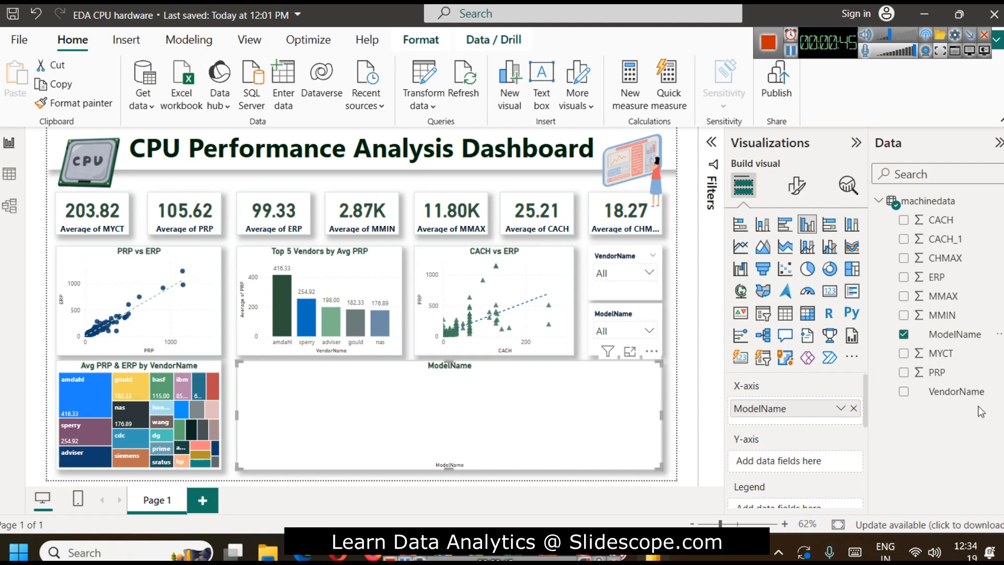
left_click_drag(936, 372, 790, 463)
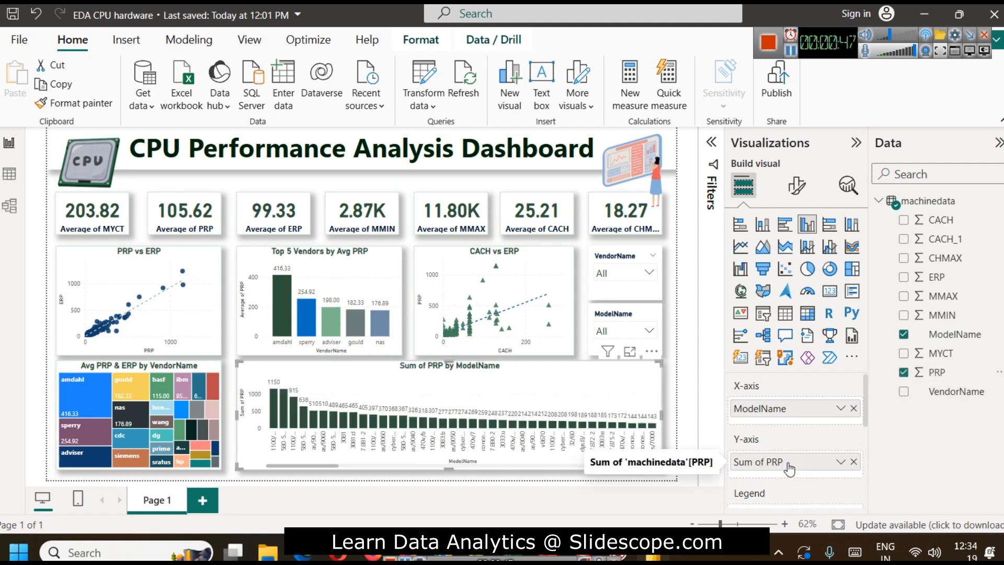
left_click(840, 462)
left_click(895, 289)
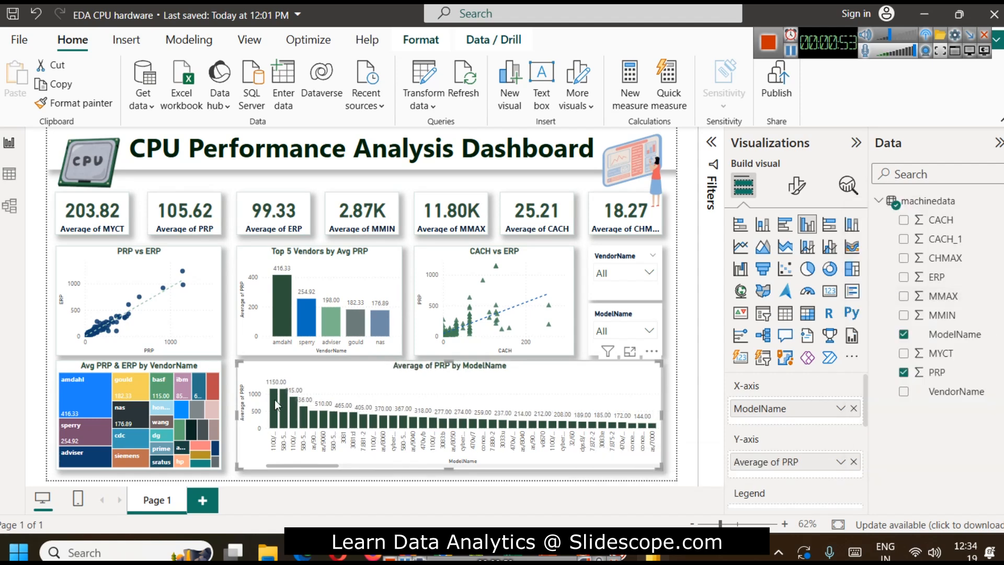
mouse_move(275, 400)
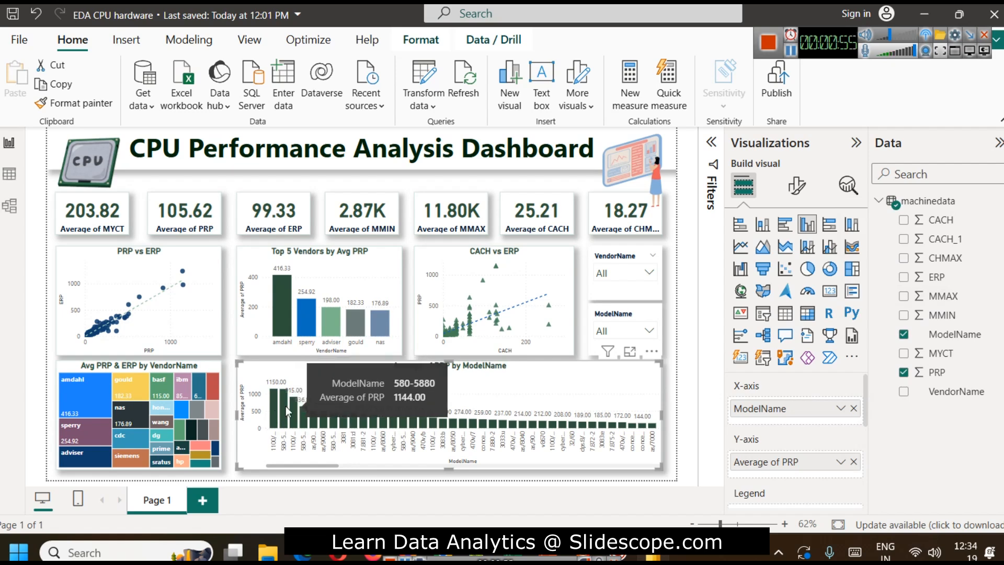
Filter the dashboard to the vendor amdahl to examine its models, and restore all vendors
left_click(633, 274)
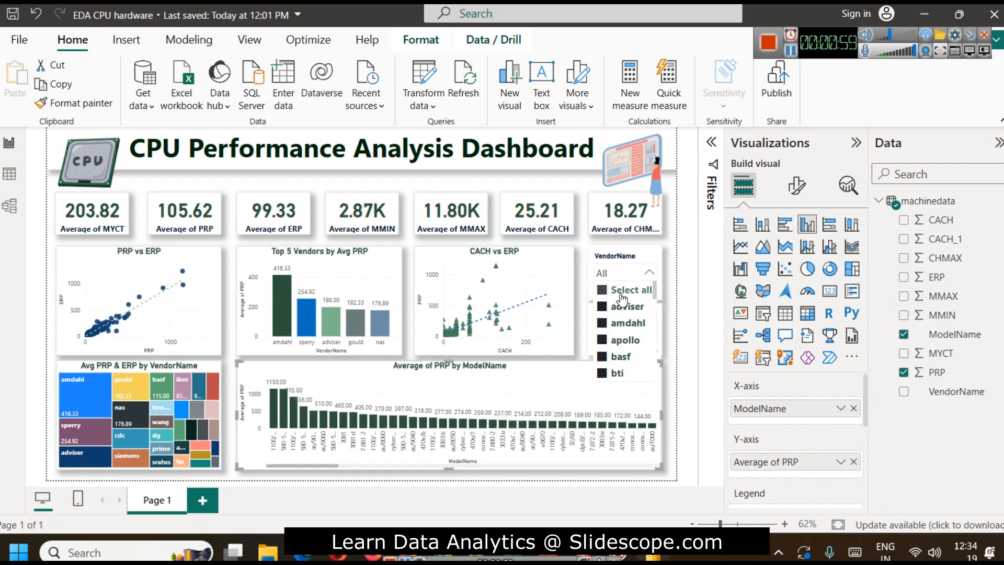
left_click(623, 330)
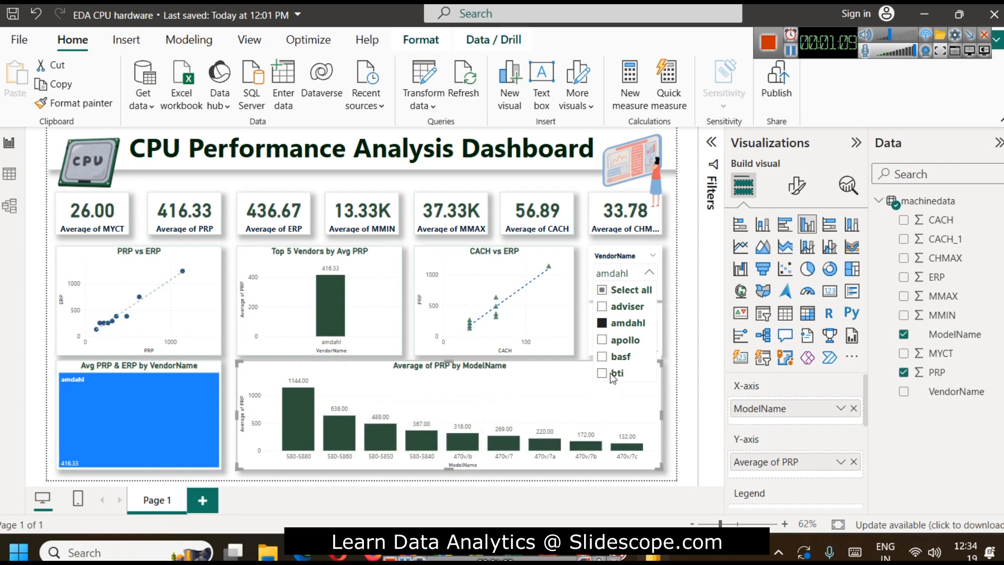
left_click(626, 296)
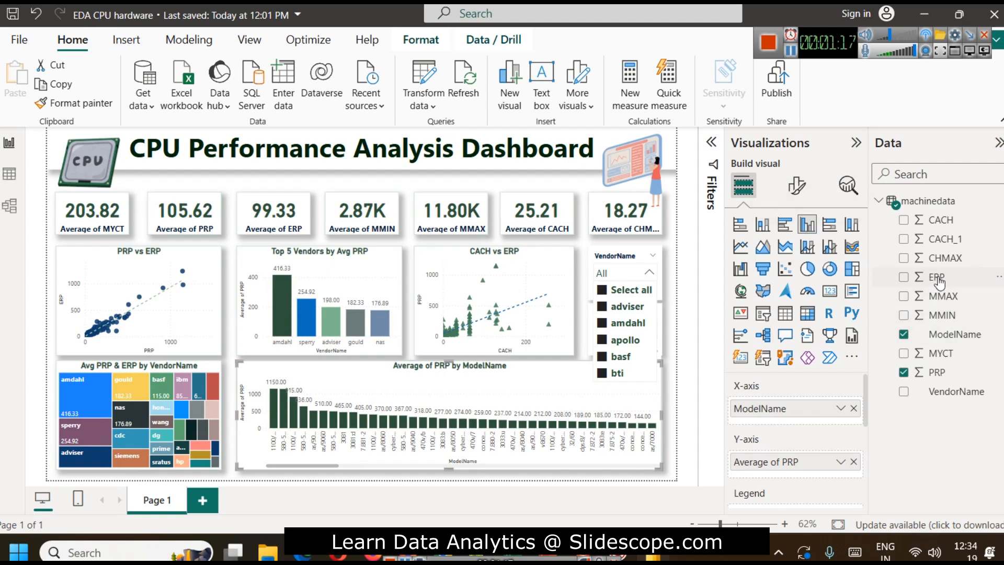
Add the average of ERP as a second y-axis value in the ModelName column chart
left_click_drag(932, 282, 782, 468)
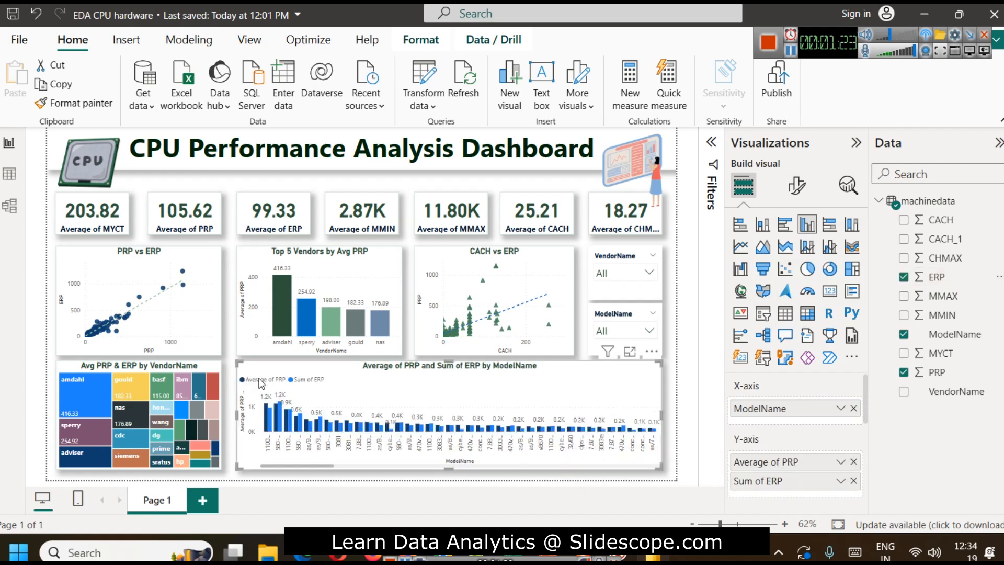
left_click(840, 481)
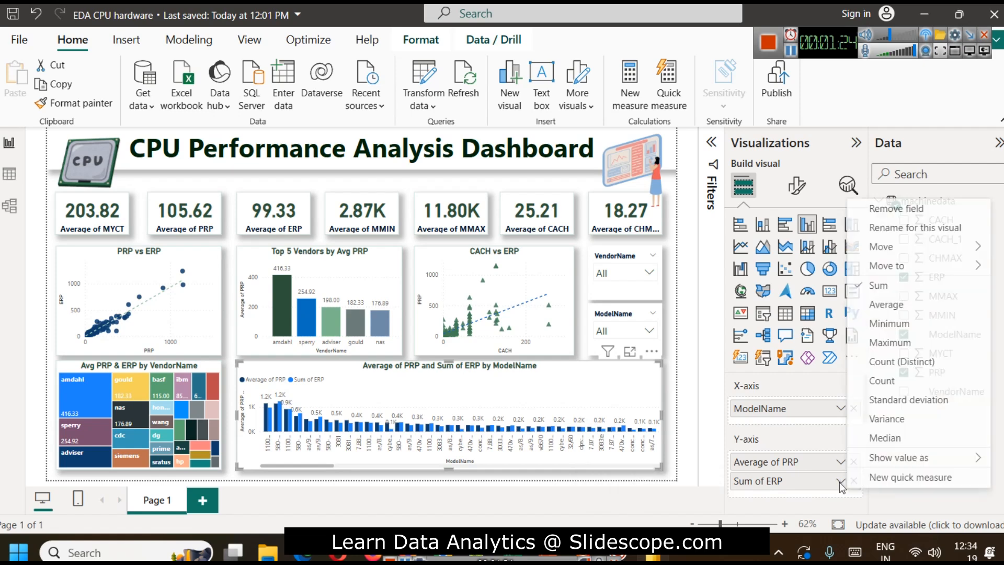
left_click(895, 303)
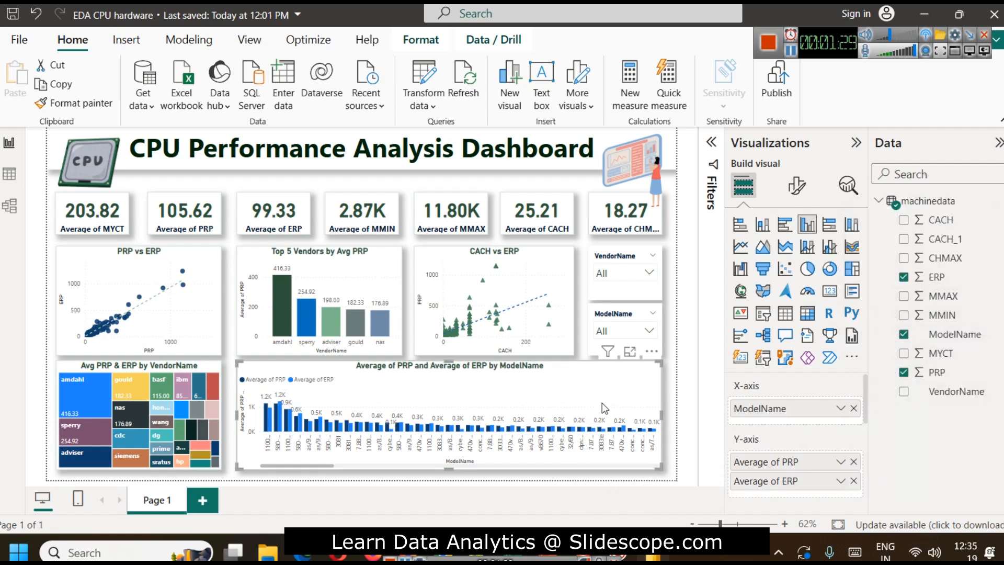
Compare PRP and ERP per model in the column chart's focus mode and return to the report
left_click(629, 353)
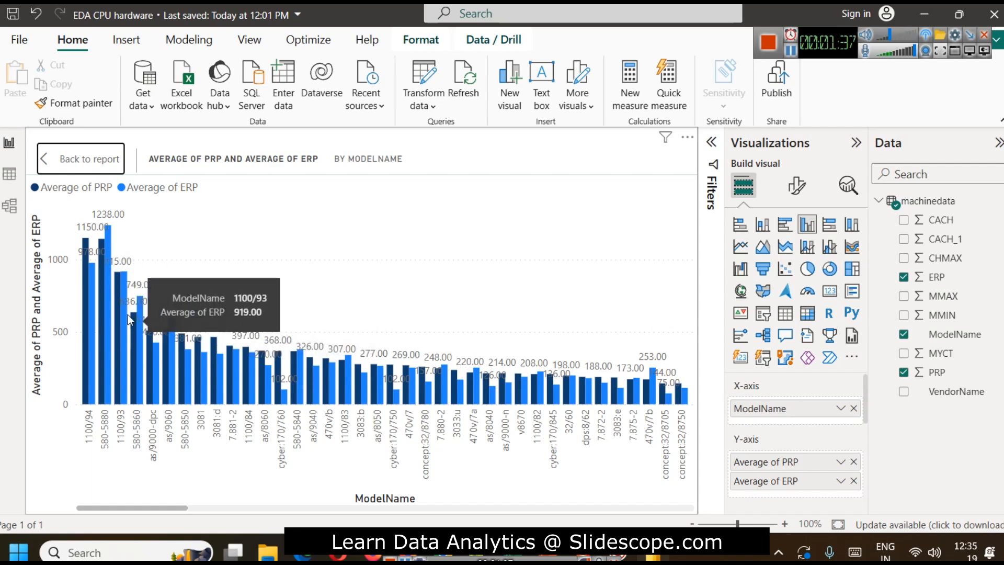
mouse_move(123, 278)
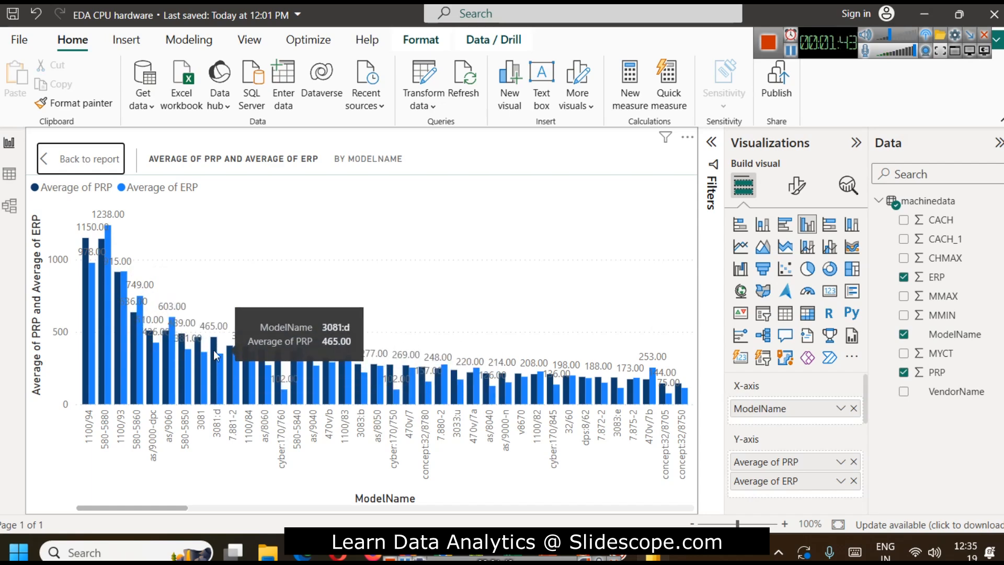
left_click(75, 164)
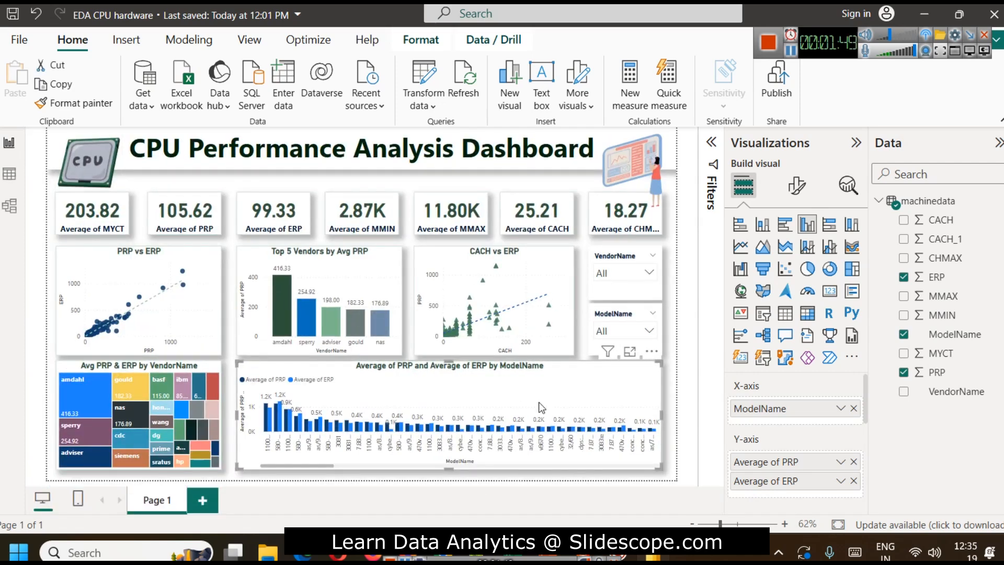
Try the line and stacked column type for the ModelName chart, and settle on a line and clustered column chart
left_click(807, 257)
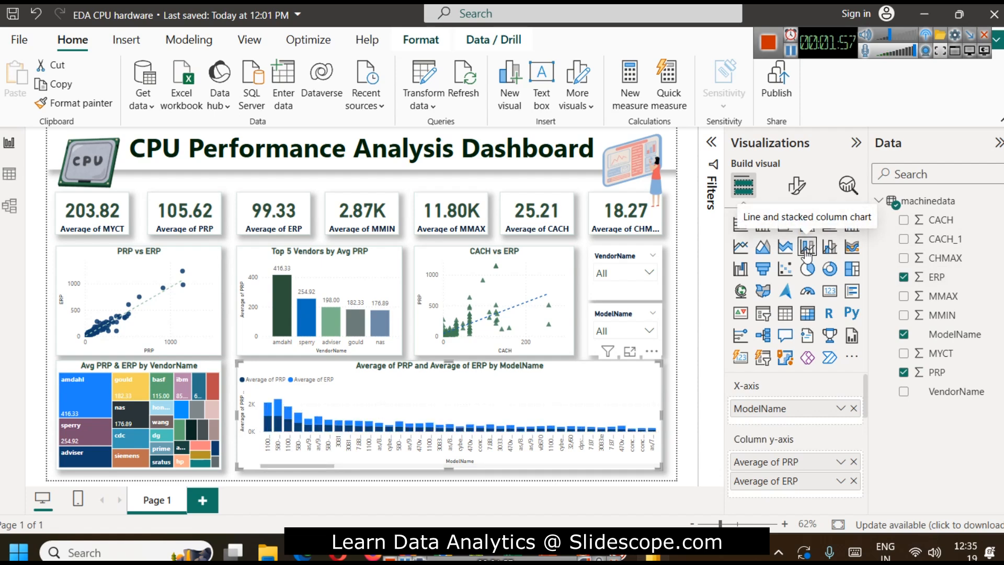
left_click(830, 250)
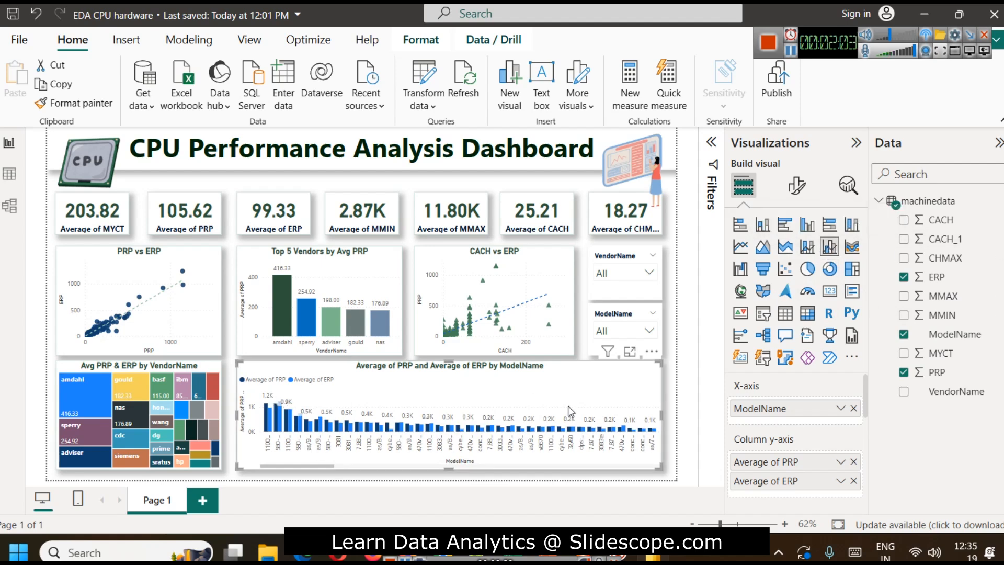
left_click(808, 247)
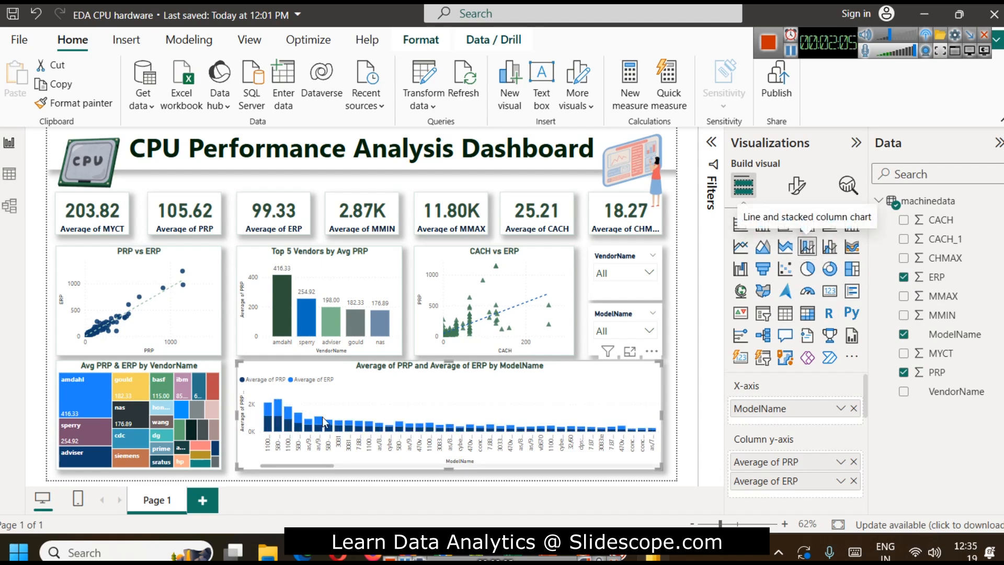
left_click(831, 247)
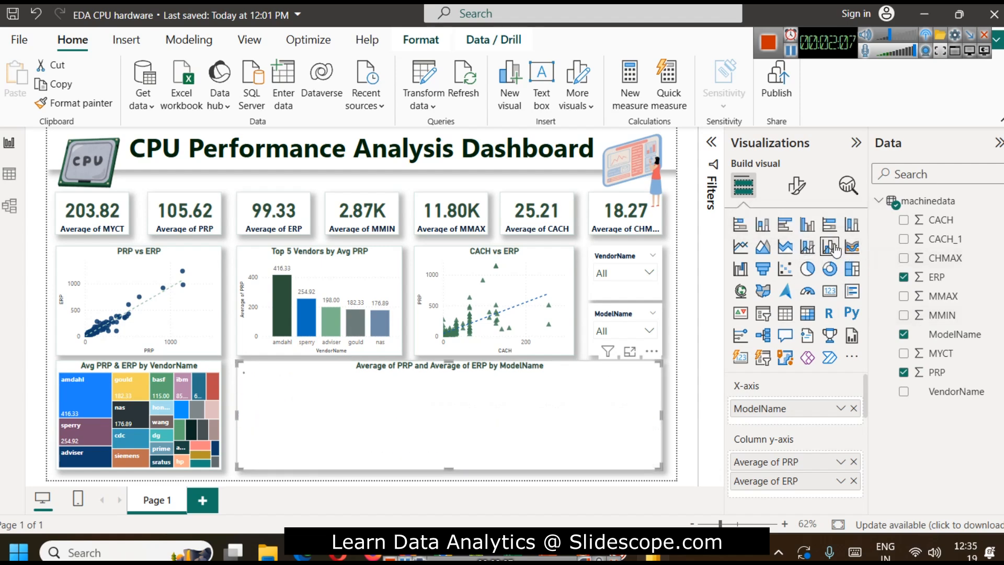
Check the descriptions of the dataset variables on the UCI Computer Hardware page in the browser, and return to the Power BI report
scroll(798, 451, "down", 3)
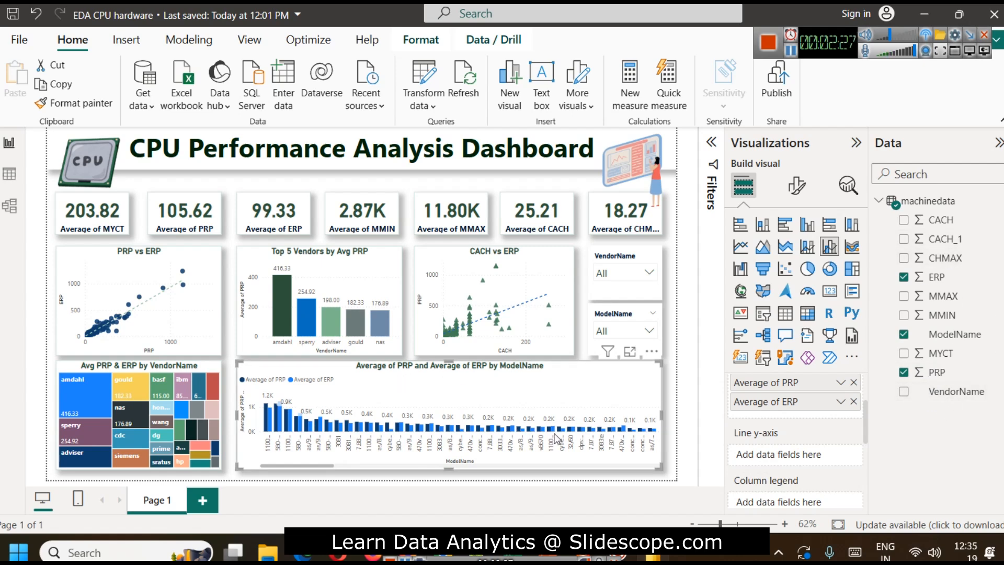
left_click(583, 548)
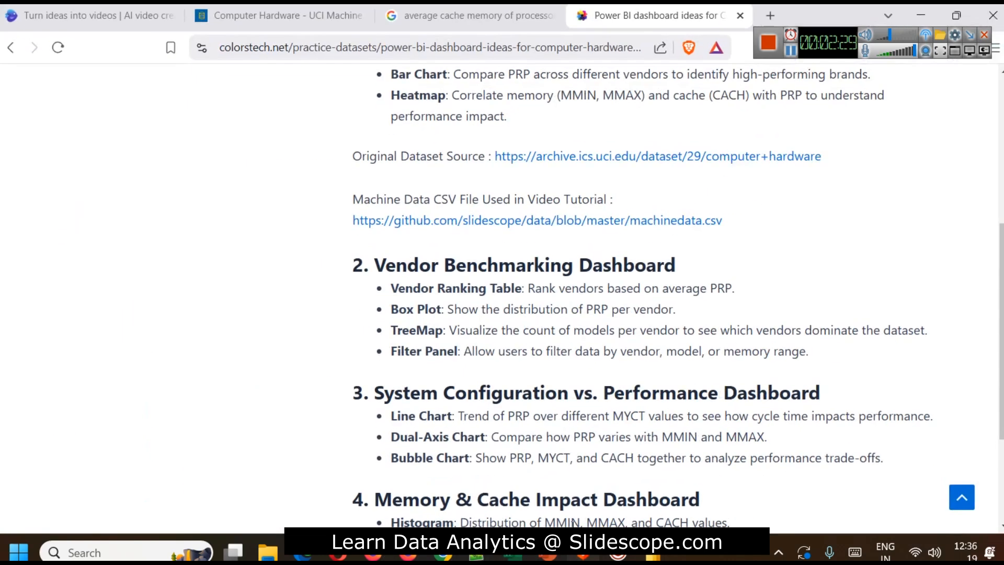
left_click(350, 20)
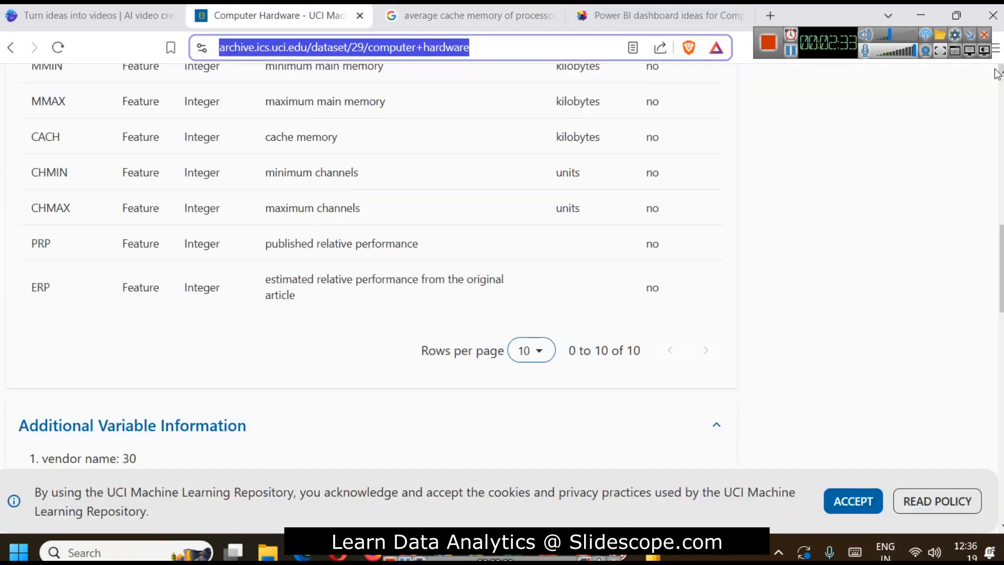
left_click(923, 9)
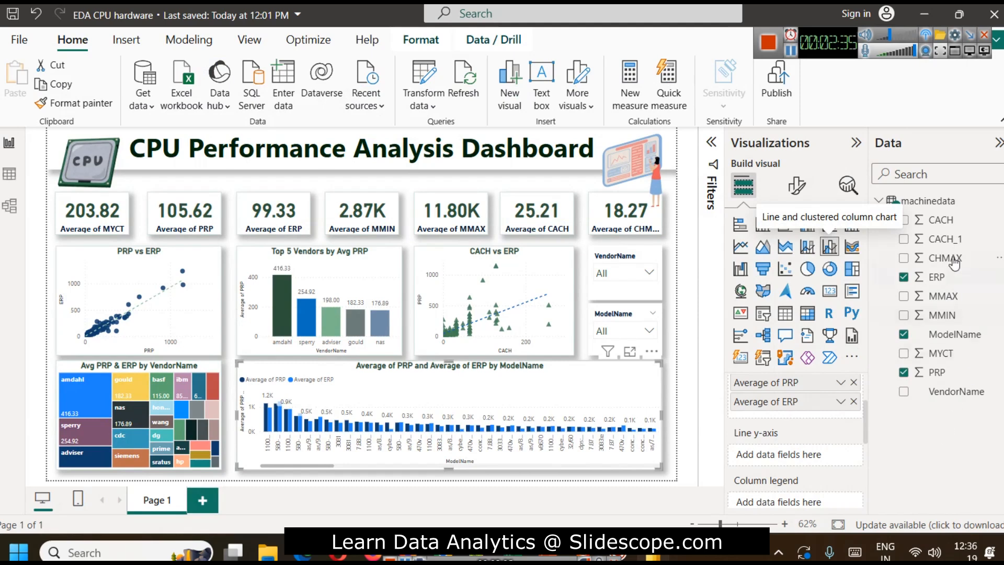
Try CHMAX as the line y-axis of the ModelName combo chart, inspect it in focus mode, and remove the field
left_click_drag(952, 258, 832, 461)
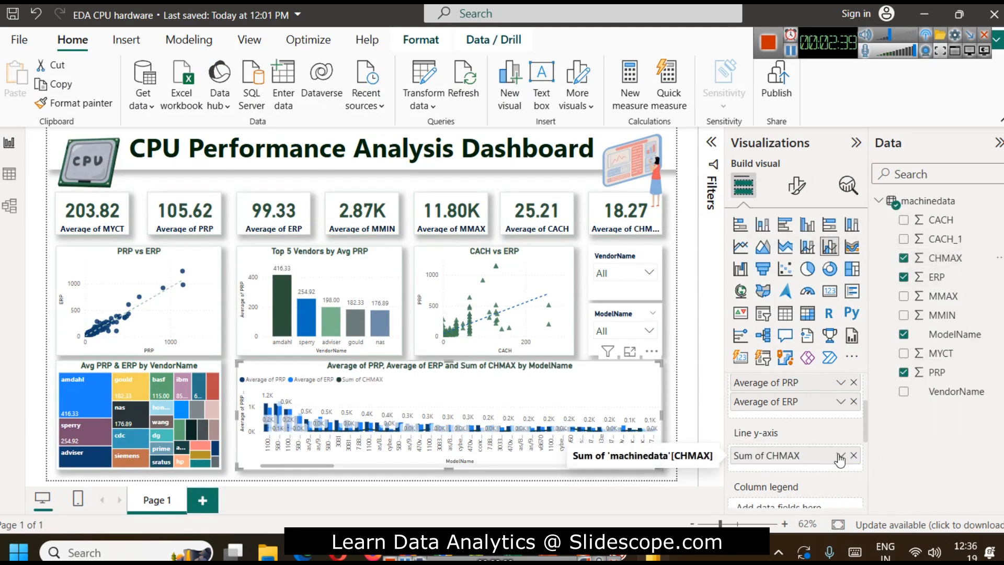
left_click(629, 351)
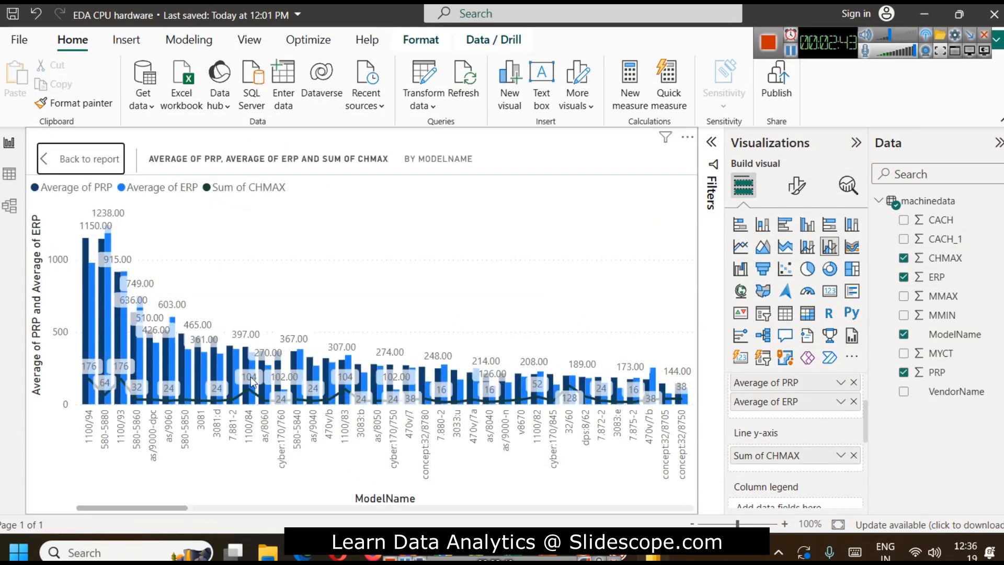
left_click(92, 161)
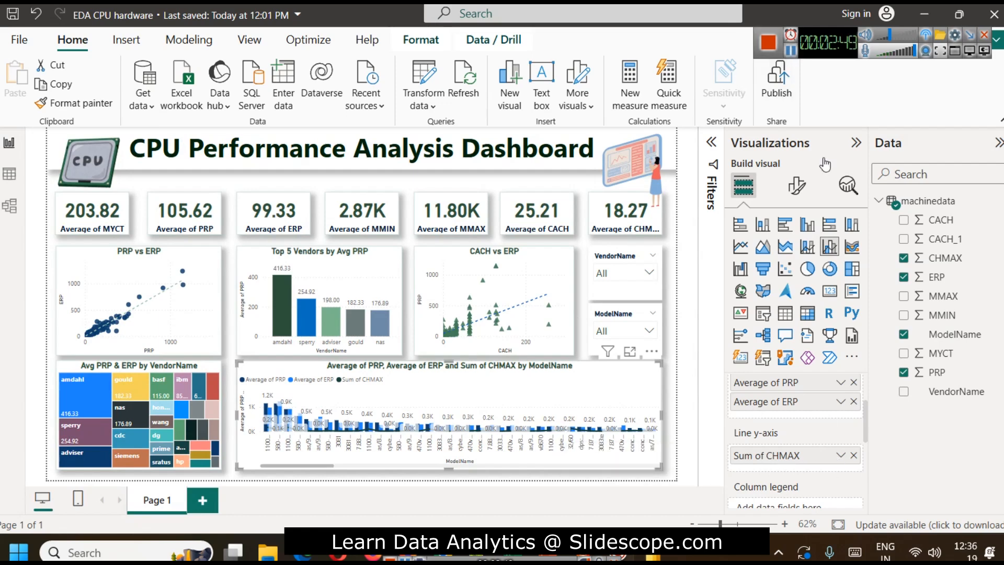
left_click(853, 454)
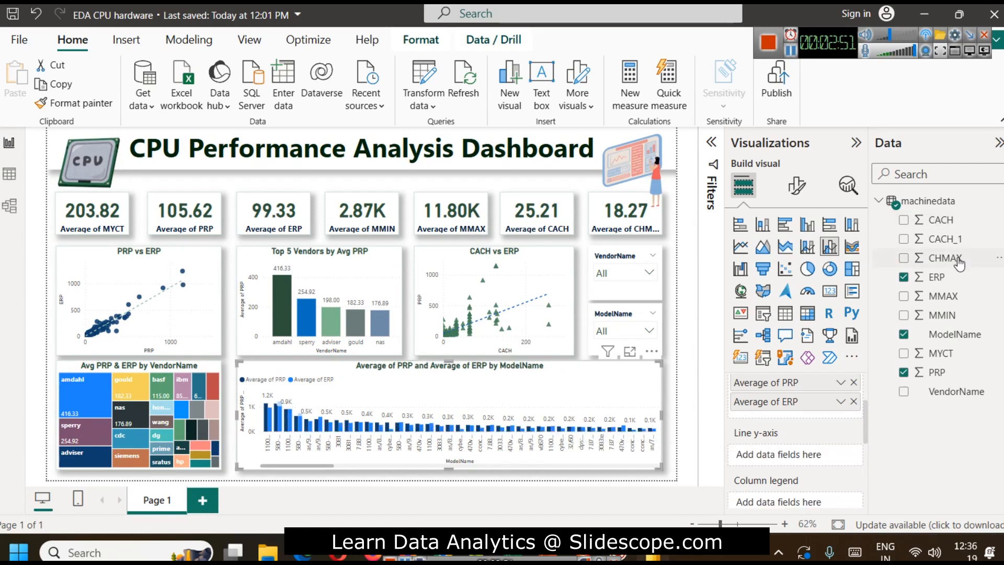
Try CACH as the line y-axis of the ModelName chart, and replace it with MMAX
left_click_drag(941, 220, 807, 453)
left_click(853, 454)
left_click_drag(945, 297, 792, 459)
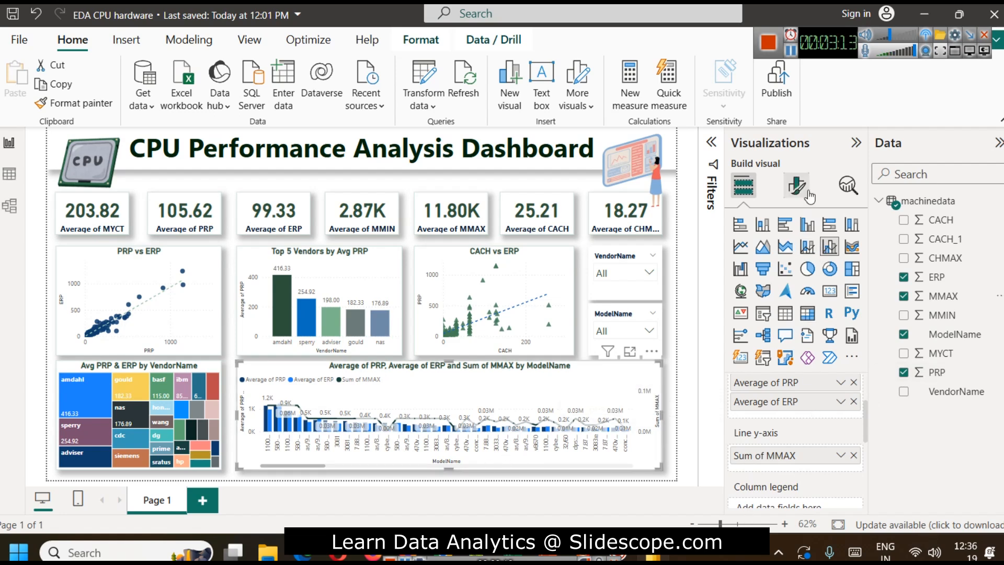
Recolor the MMAX line in the ModelName chart with a custom magenta
left_click(797, 185)
scroll(819, 387, "down", 3)
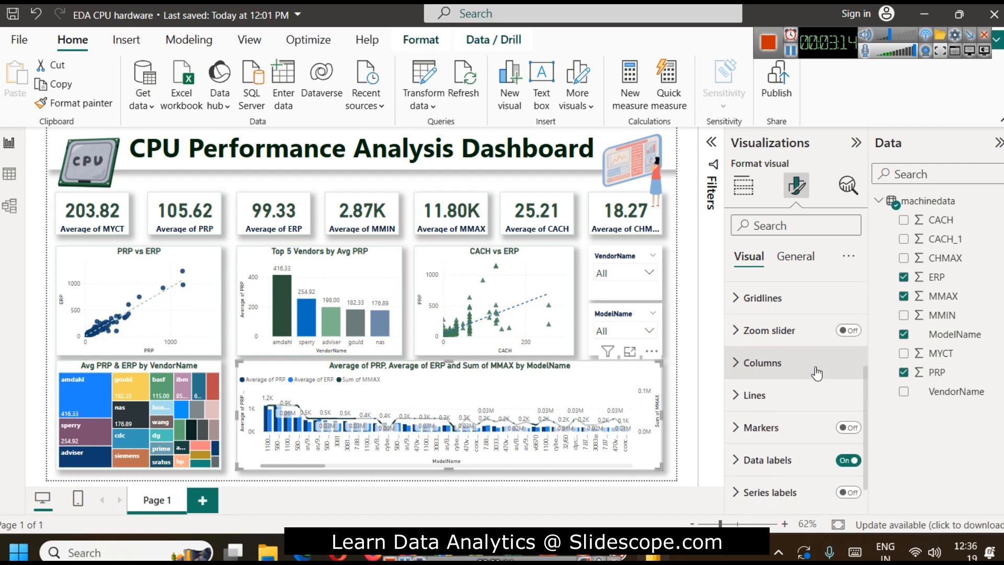
left_click(789, 391)
scroll(791, 377, "down", 3)
scroll(797, 408, "down", 2)
scroll(800, 415, "down", 2)
left_click(791, 397)
scroll(792, 408, "down", 2)
left_click(766, 360)
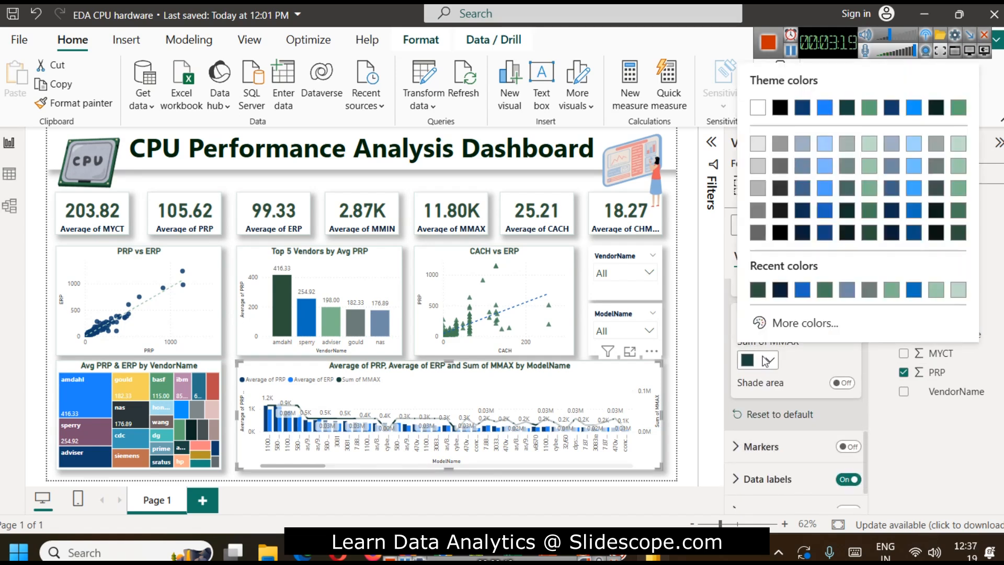
left_click(800, 323)
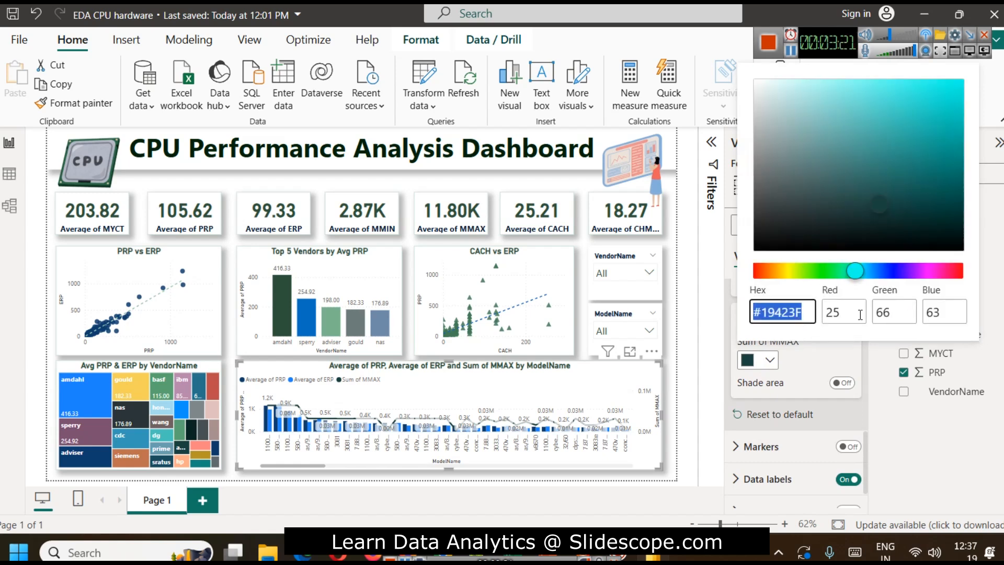
left_click(941, 270)
left_click(893, 159)
left_click(903, 193)
left_click(920, 122)
left_click(547, 496)
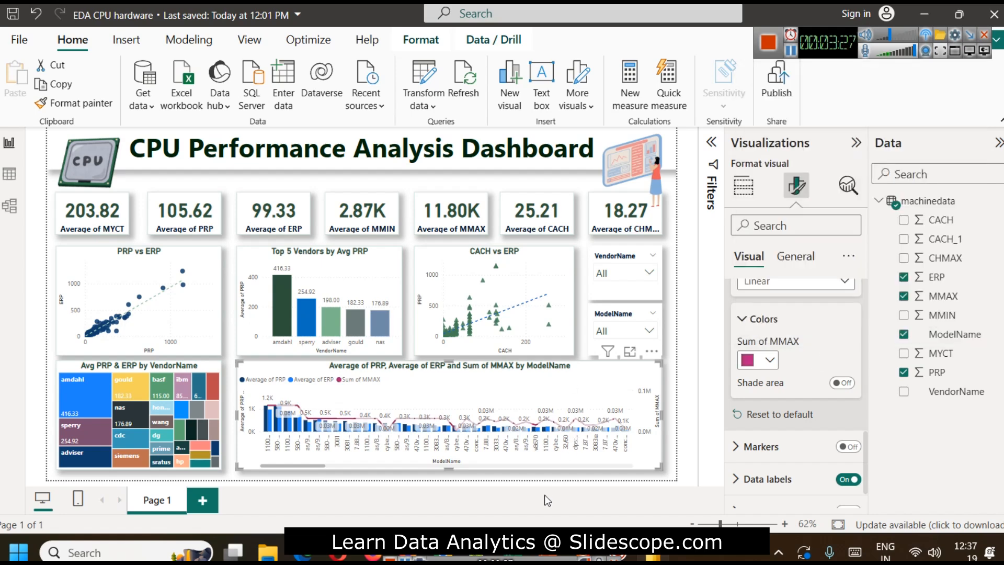
Try the ModelName chart without data labels, and turn them back on
scroll(795, 447, "down", 2)
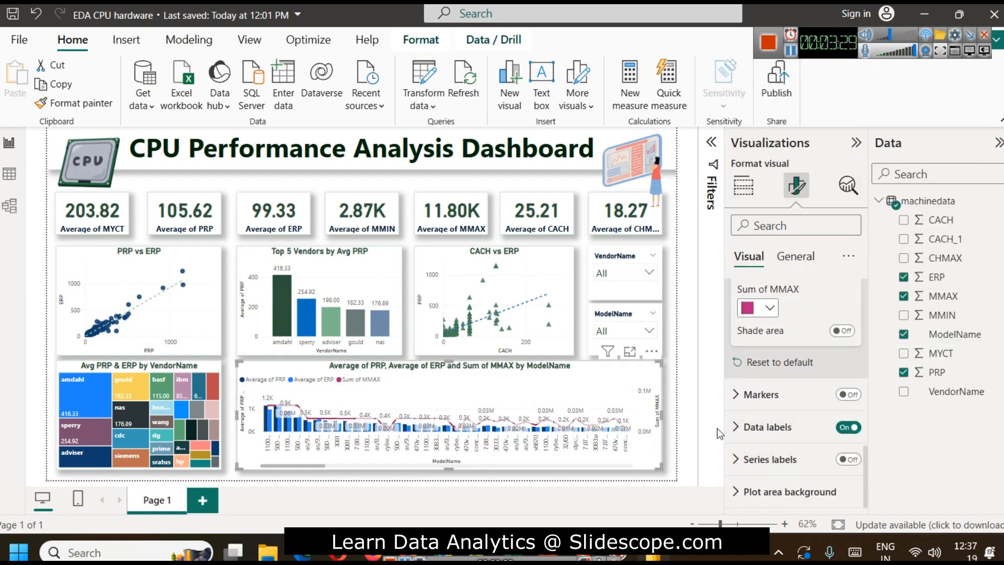
left_click(738, 427)
left_click(843, 427)
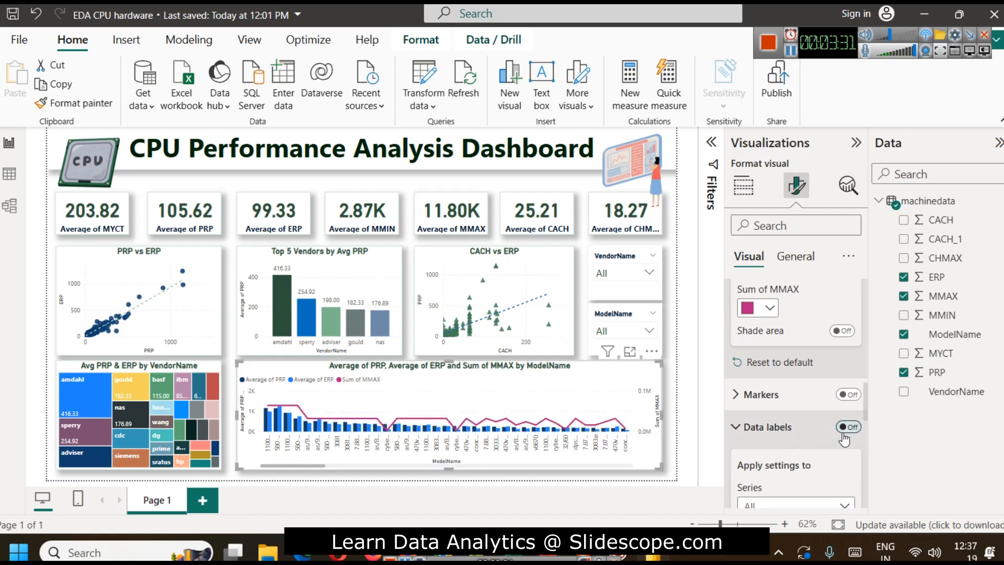
left_click(852, 427)
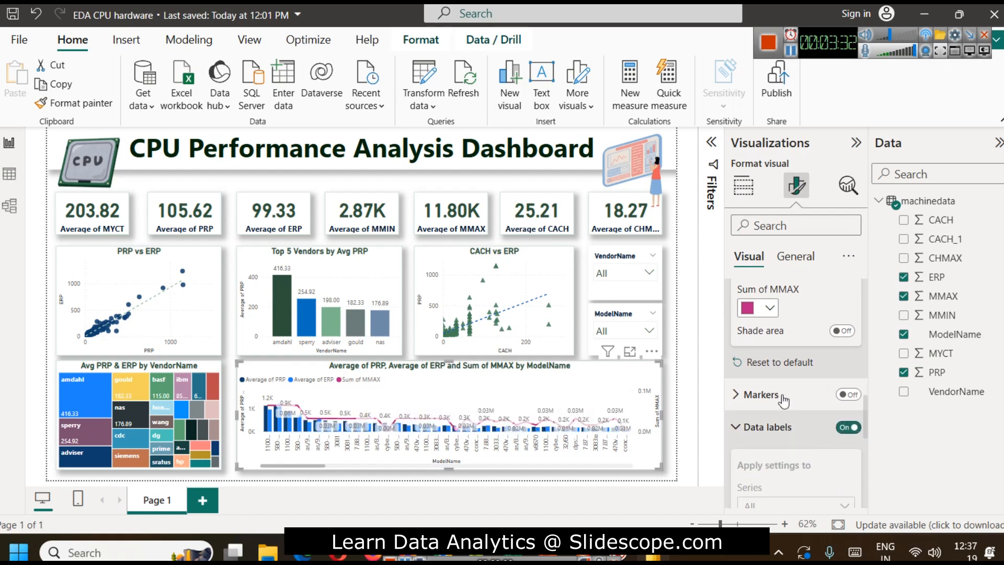
Examine the data label settings of the ModelName chart, including the position, value, background and layout options
scroll(780, 394, "down", 3)
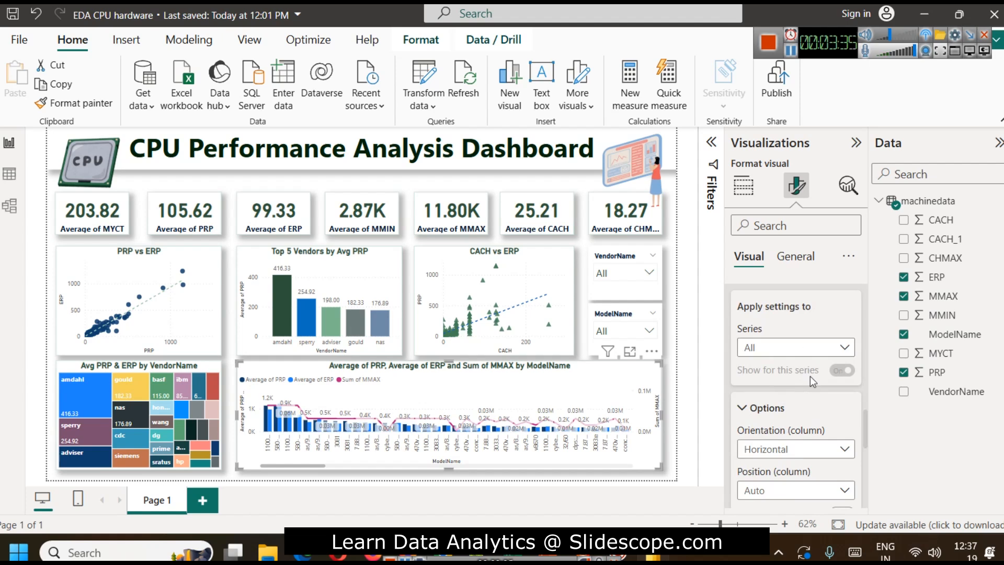
scroll(810, 375, "down", 2)
scroll(810, 382, "down", 4)
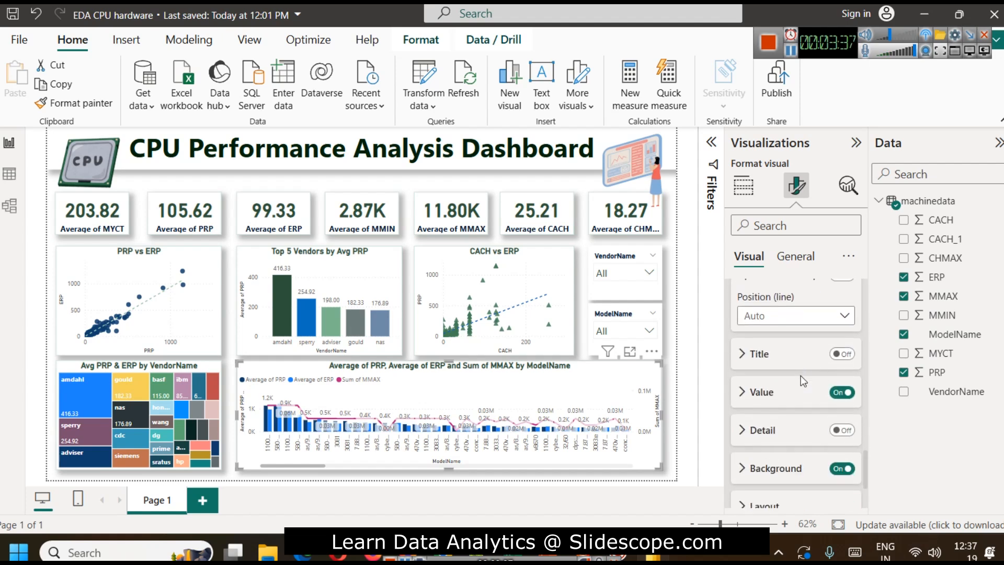
left_click(785, 393)
scroll(789, 398, "down", 7)
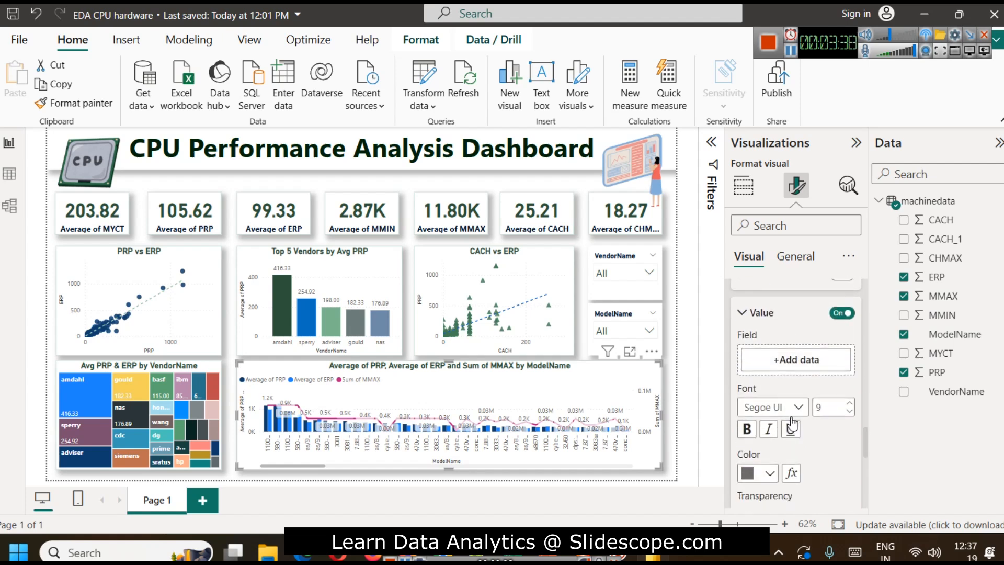
scroll(792, 397, "down", 2)
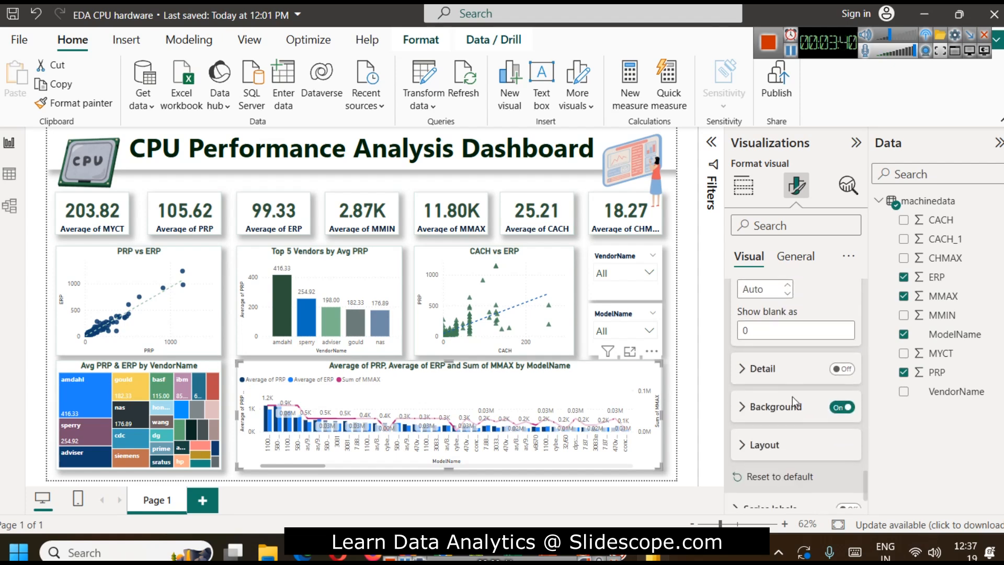
scroll(825, 425, "up", 3)
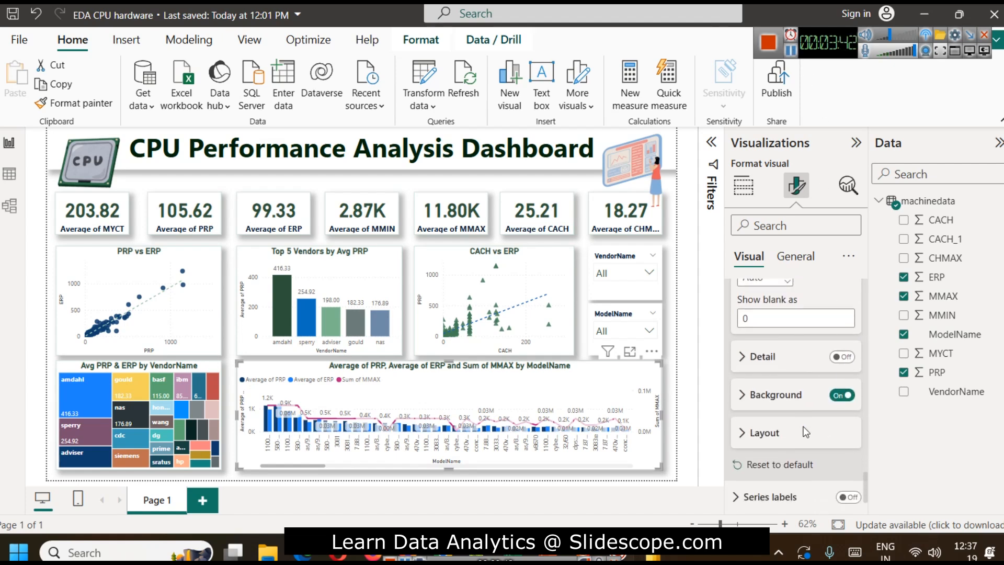
scroll(806, 432, "up", 6)
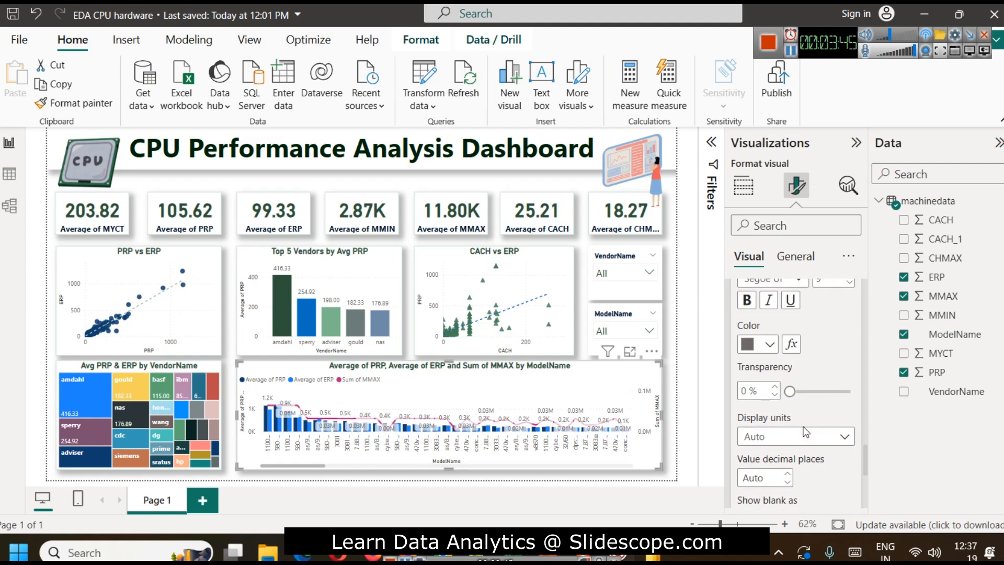
scroll(806, 432, "up", 7)
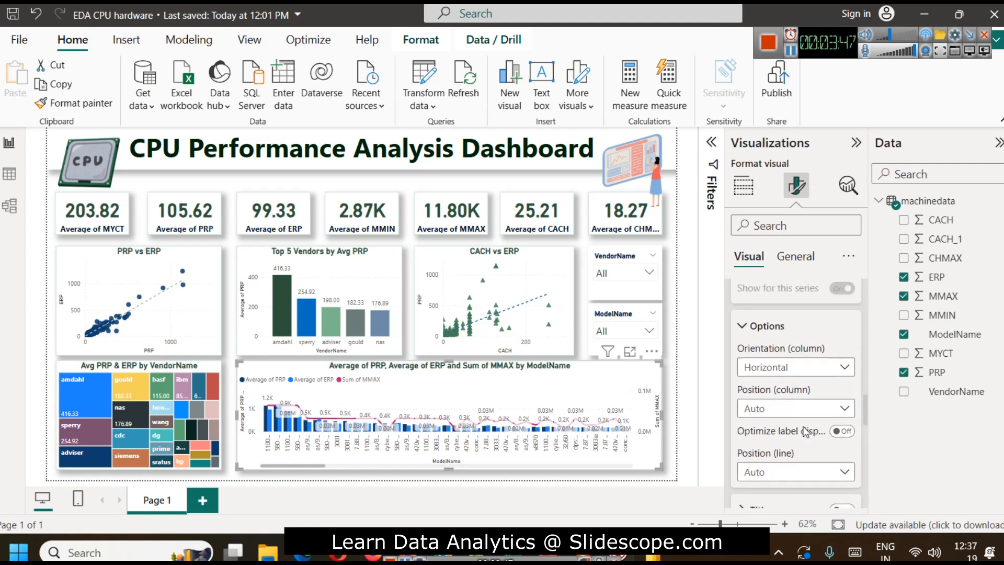
Try the Under position for the line's data labels, and set it to Above
scroll(806, 432, "down", 5)
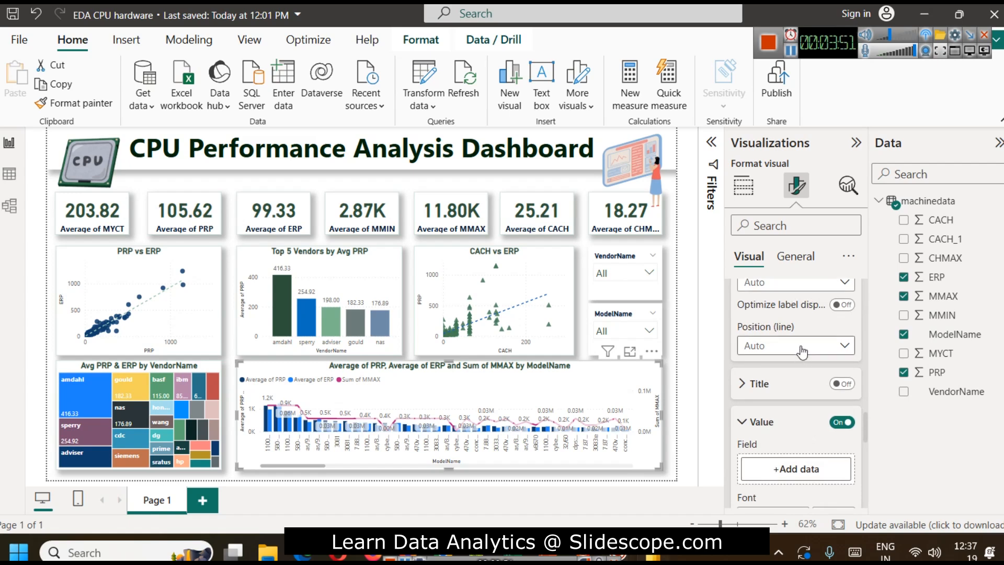
left_click(801, 347)
left_click(796, 403)
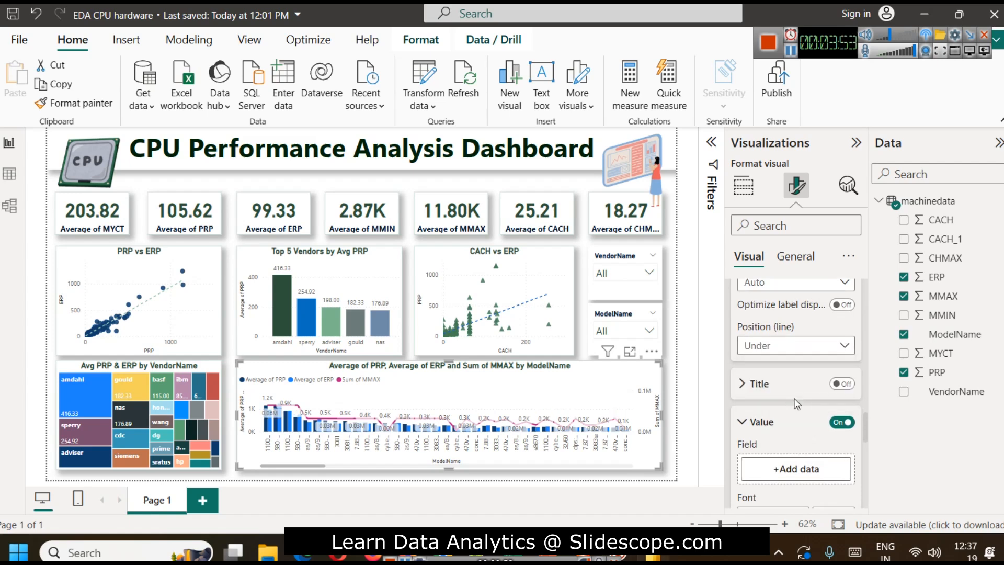
left_click(792, 345)
left_click(781, 383)
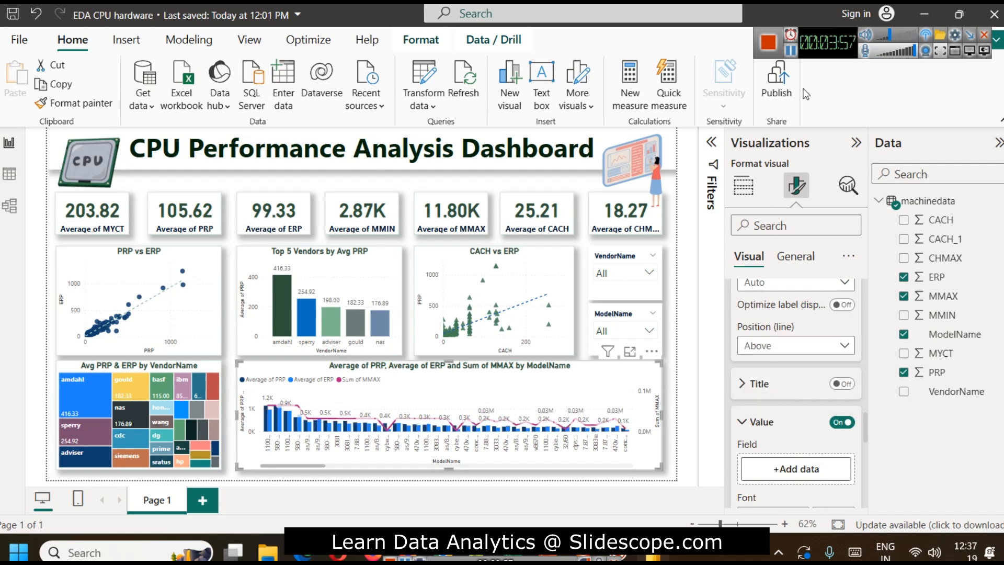
left_click(781, 349)
left_click(781, 349)
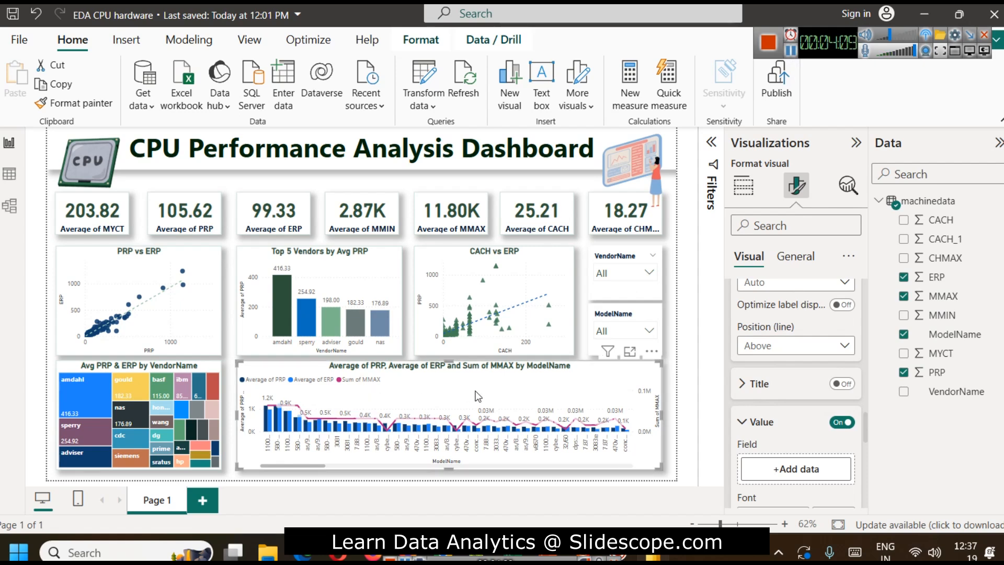
Change the aggregation of MMAX on the line y-axis to Average
scroll(787, 353, "up", 10)
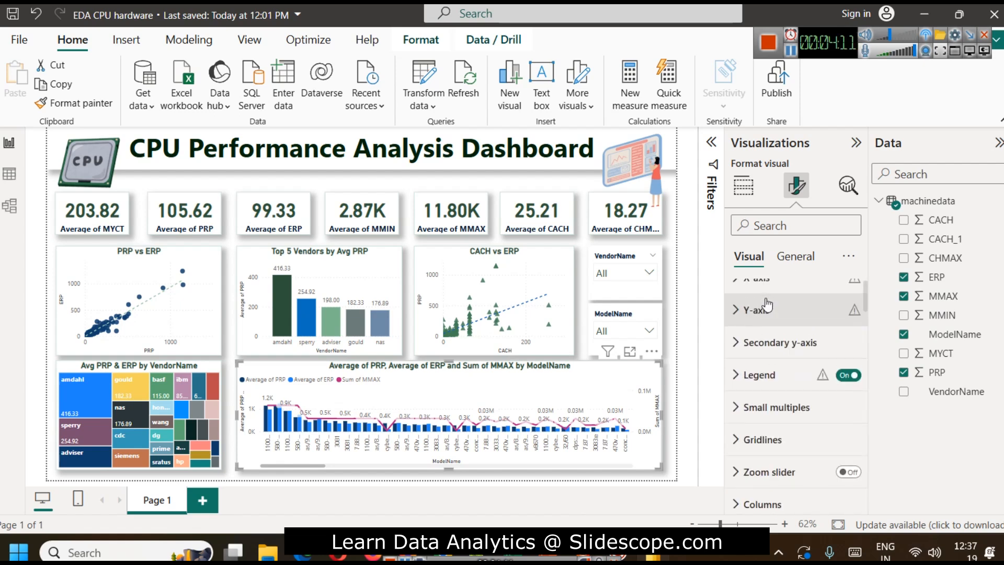
left_click(743, 185)
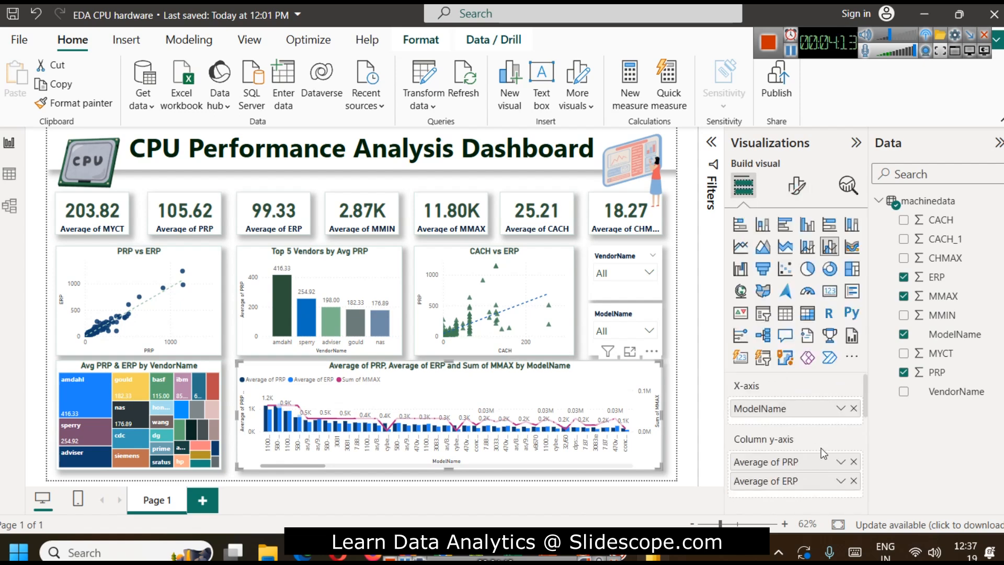
scroll(805, 431, "down", 3)
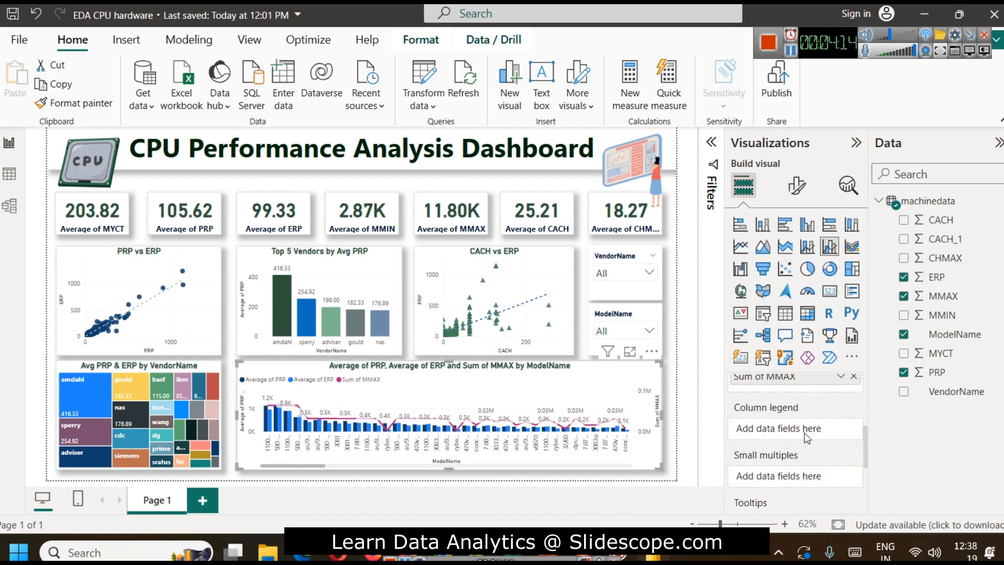
left_click(840, 376)
left_click(906, 200)
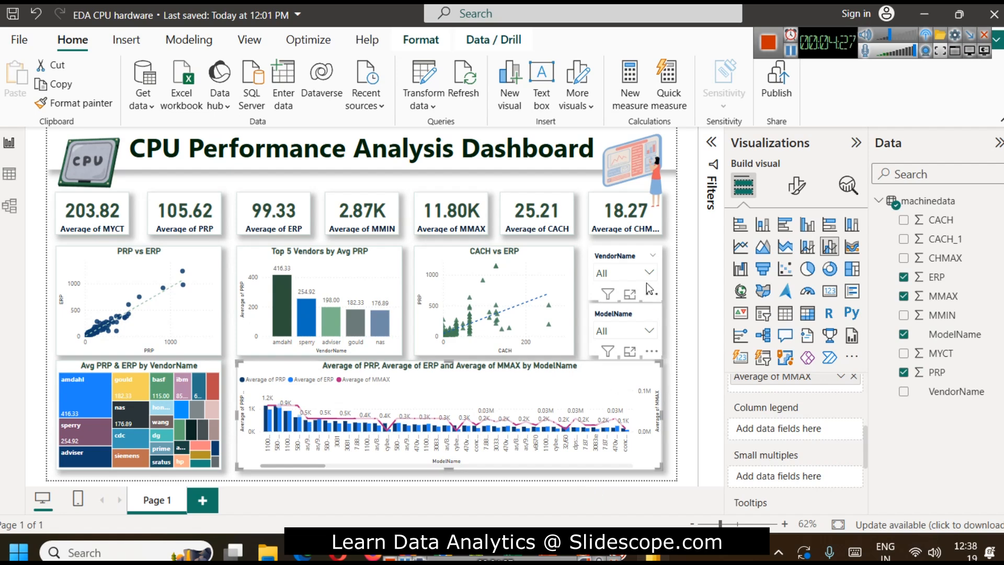
Filter the dashboard to the vendor ibm to examine its models, and switch the vendor filter to hp
left_click(627, 271)
scroll(615, 364, "down", 2)
scroll(616, 363, "up", 3)
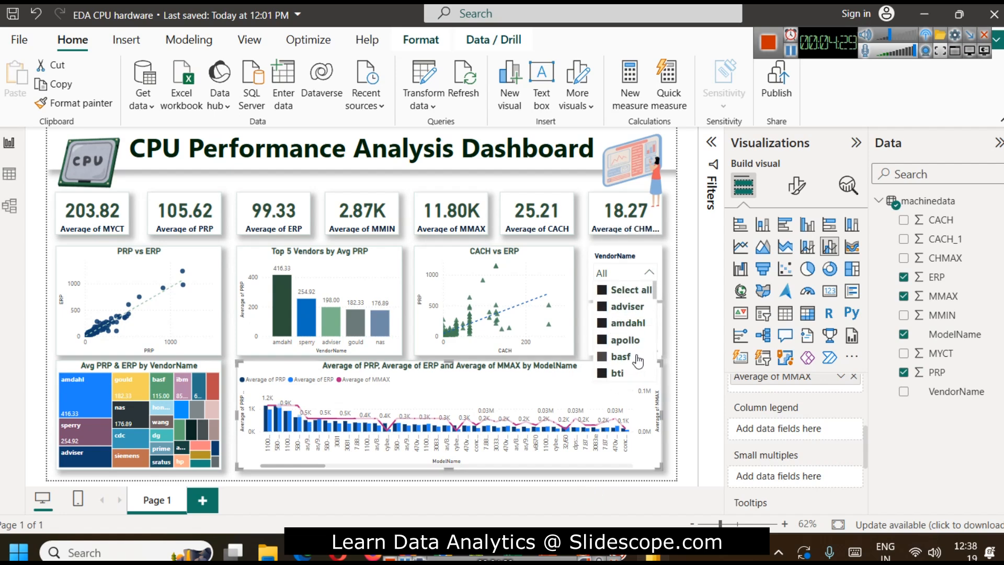
scroll(619, 329, "down", 5)
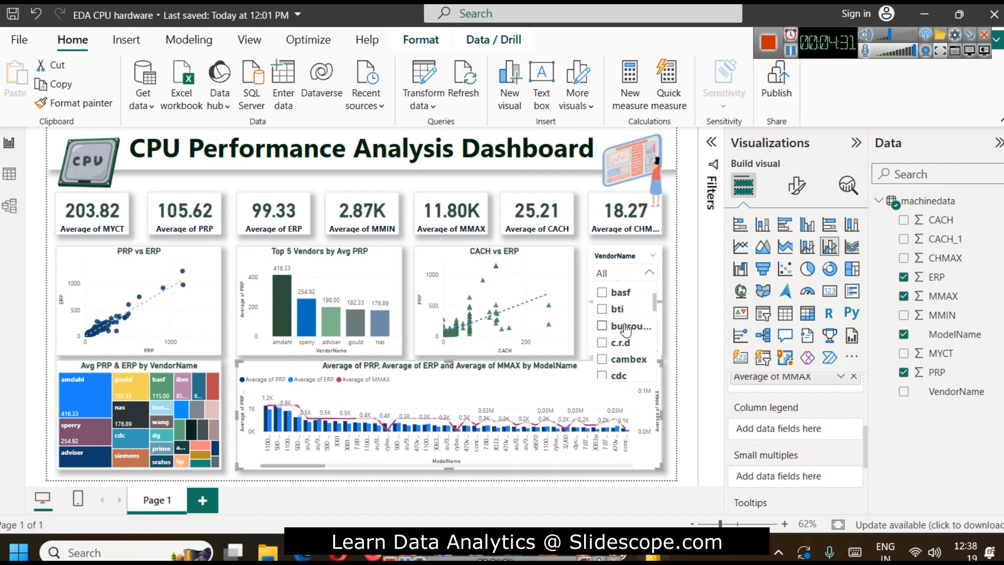
left_click(619, 344)
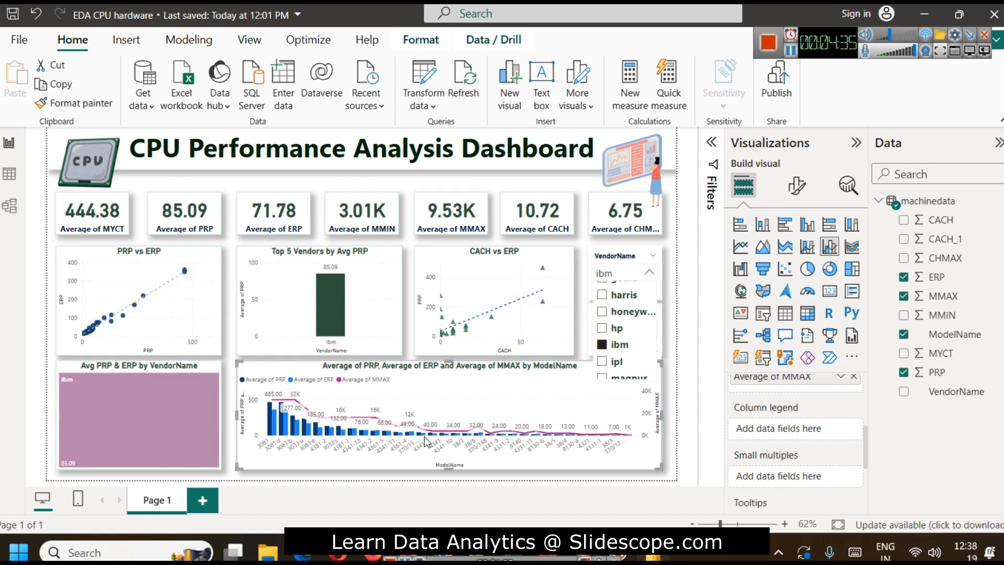
left_click(618, 328)
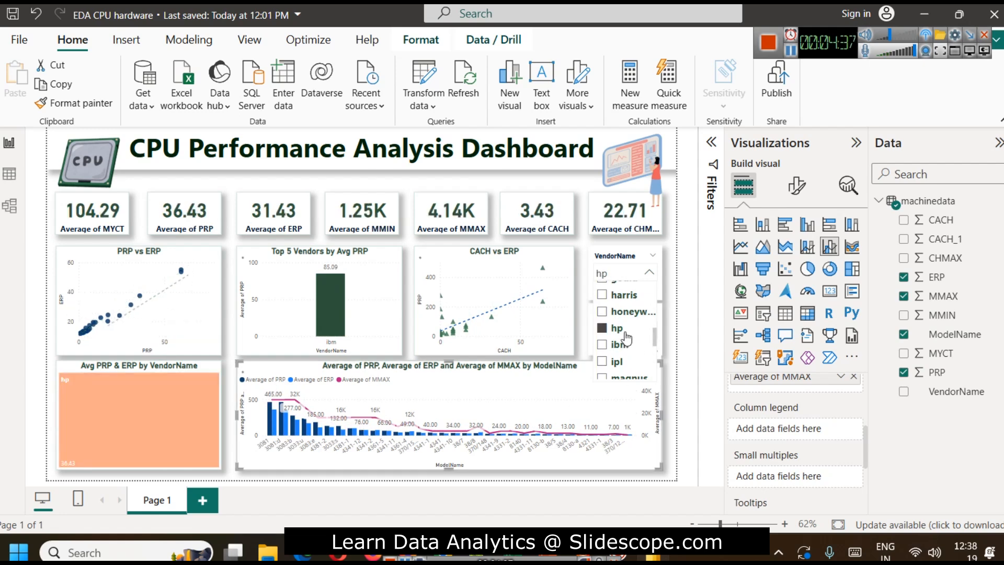
Reset the VendorName filter to select all vendors and close its list
scroll(625, 329, "up", 5)
left_click(602, 290)
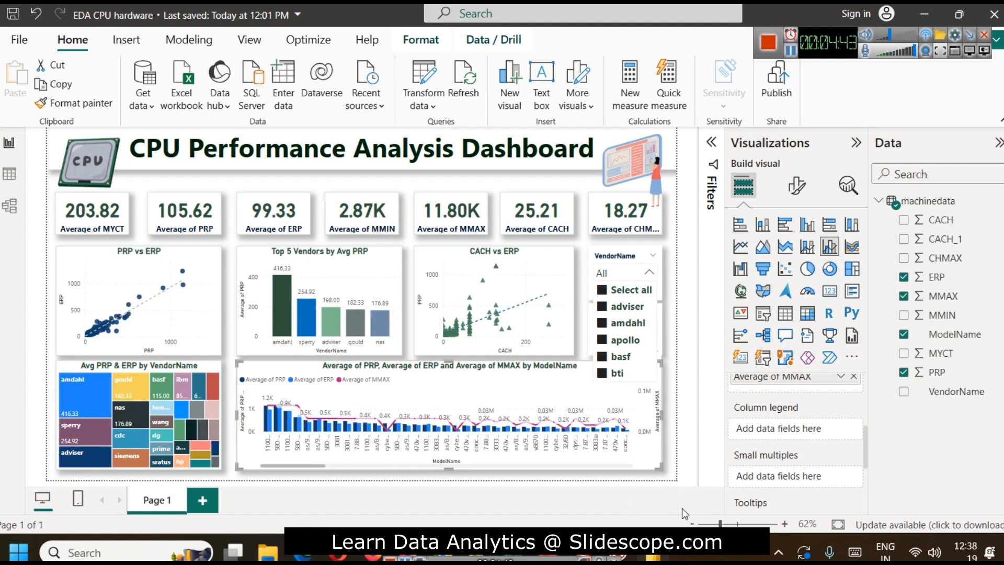
left_click(623, 505)
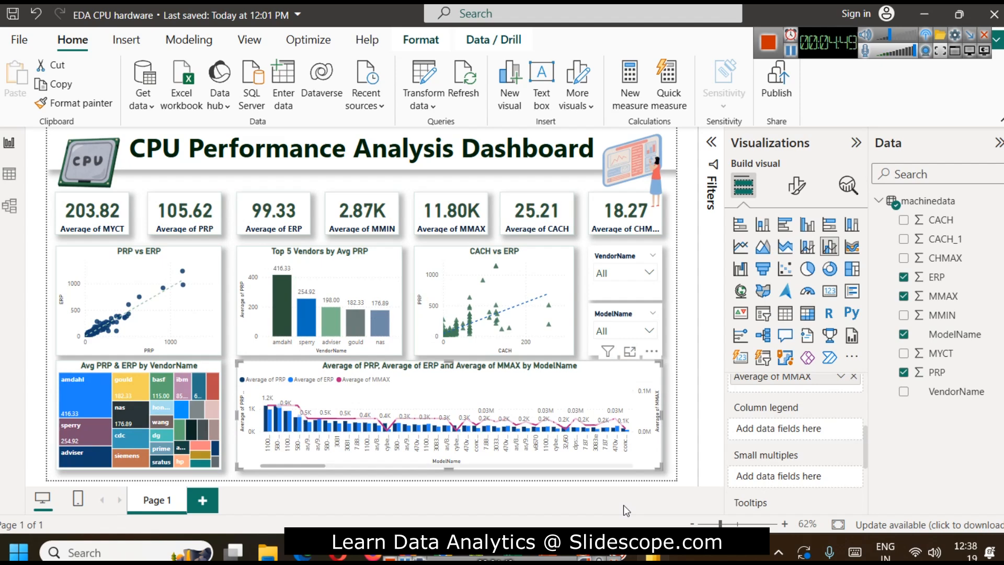
Switch to the browser to review the Power BI dashboard ideas for computer hardware, return to the Power BI report and deselect the chart
left_click(583, 549)
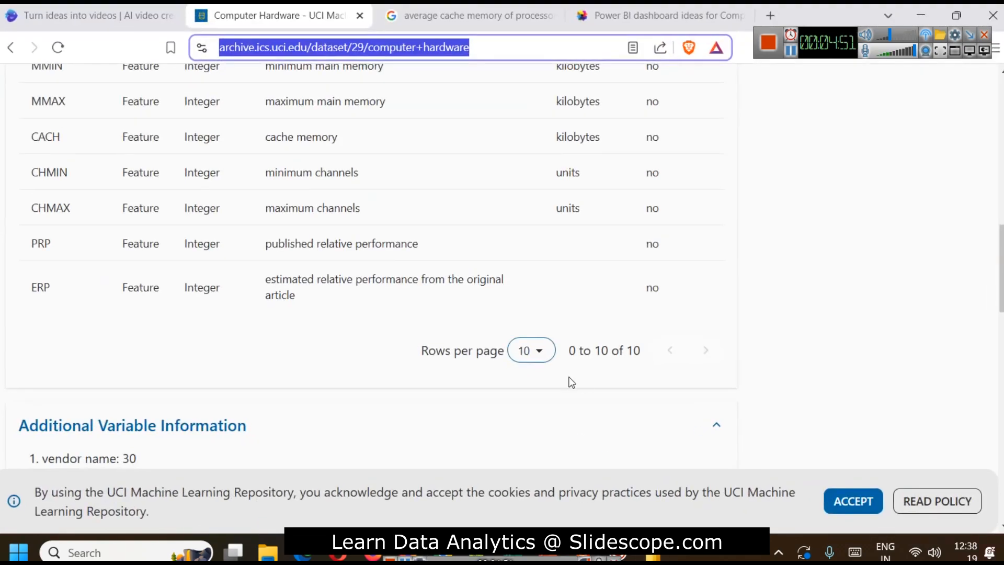
left_click(656, 15)
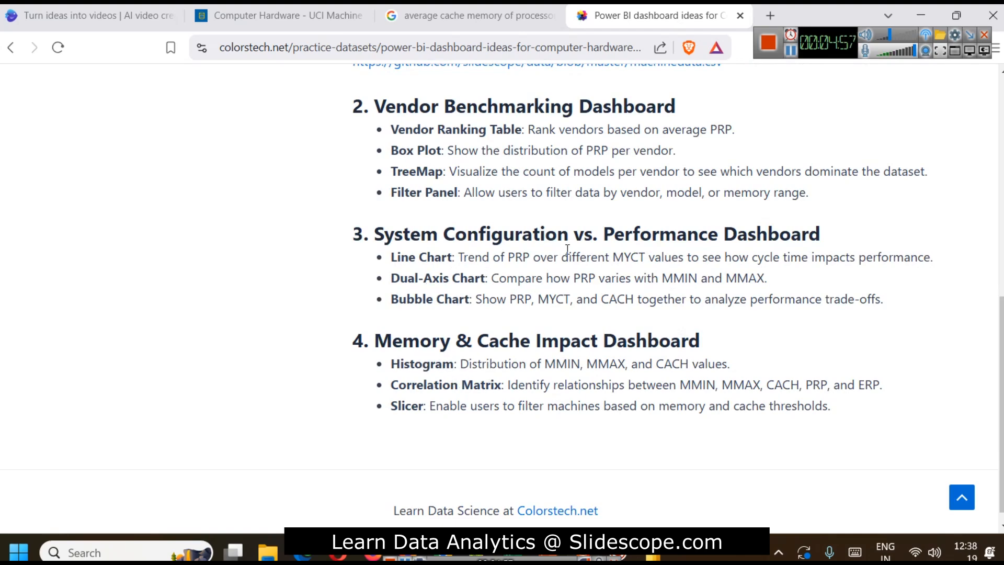
key("alt+Tab")
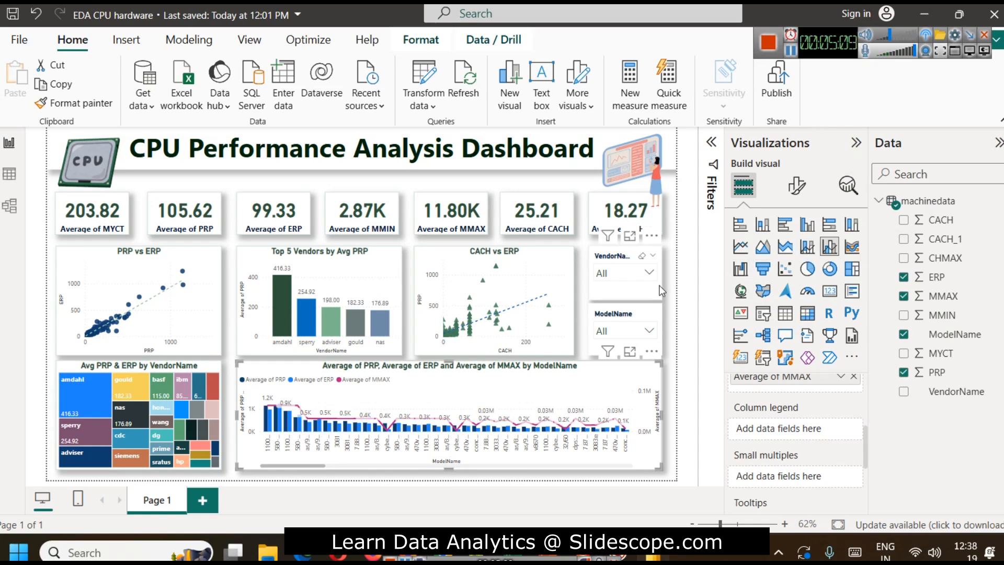
left_click(678, 287)
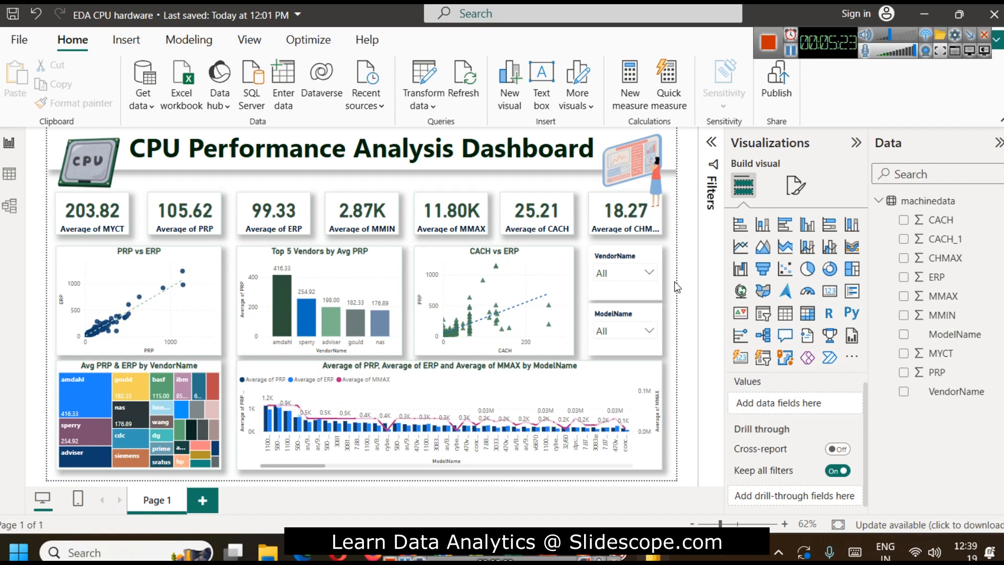
left_click(768, 42)
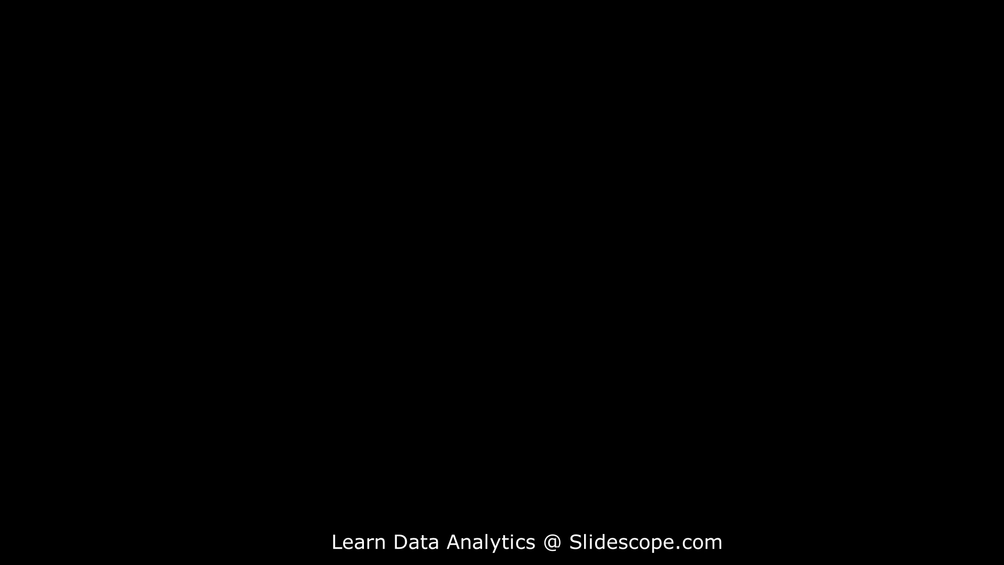